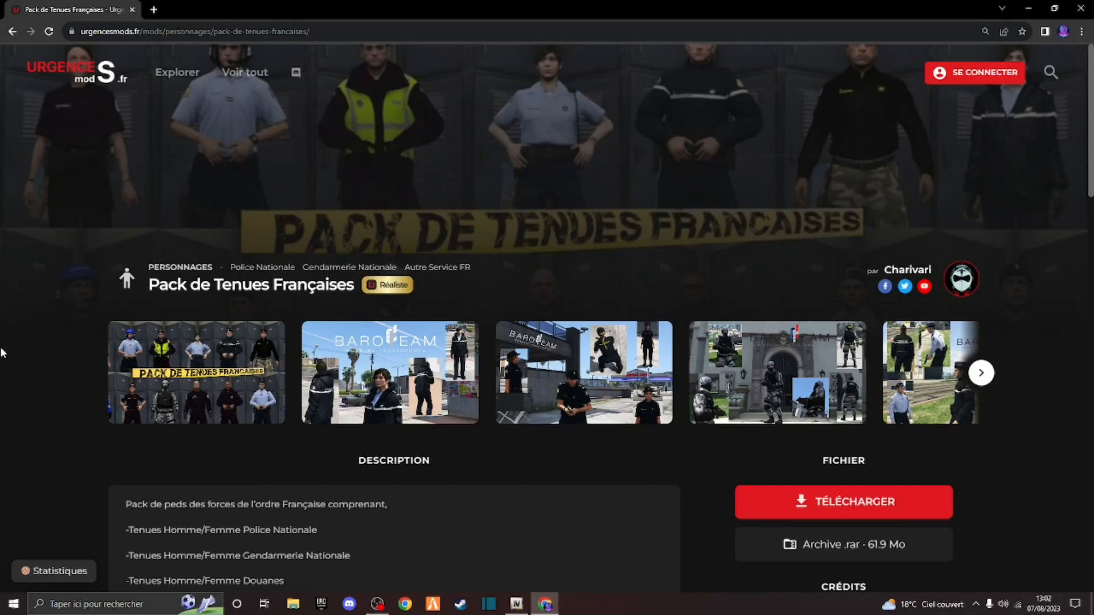
- Look through all the gallery screenshots on the Pack de Tenues Françaises mod page
{"action": "scroll", "coordinate": [94, 481], "scroll_direction": "down", "scroll_amount": 10}
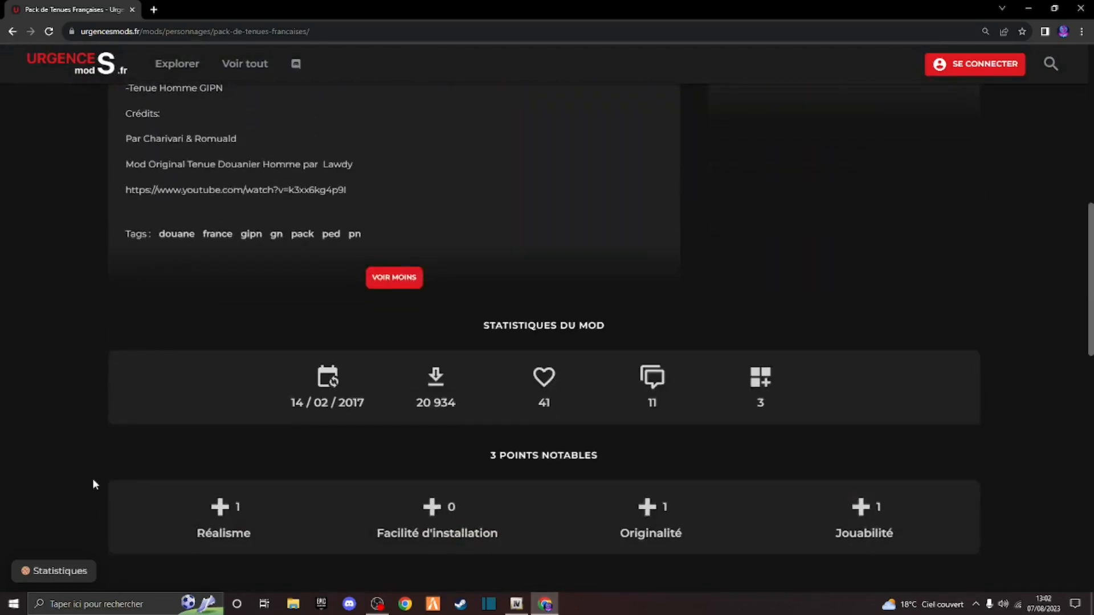
{"action": "scroll", "coordinate": [94, 482], "scroll_direction": "up", "scroll_amount": 5}
{"action": "scroll", "coordinate": [93, 477], "scroll_direction": "up", "scroll_amount": 5}
{"action": "left_click", "coordinate": [185, 377]}
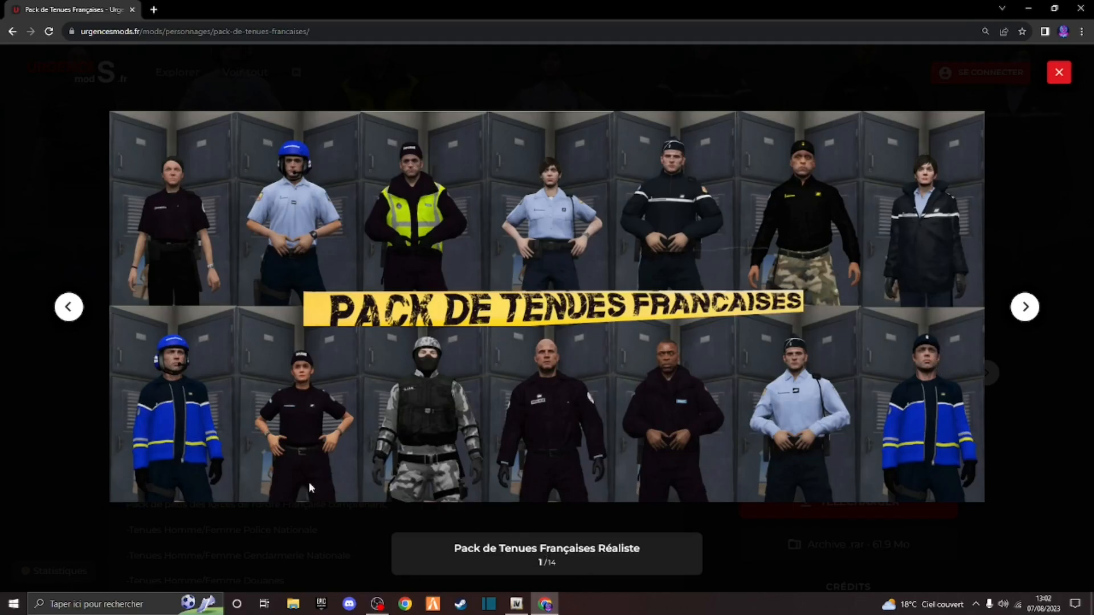
{"action": "left_click", "coordinate": [1031, 308]}
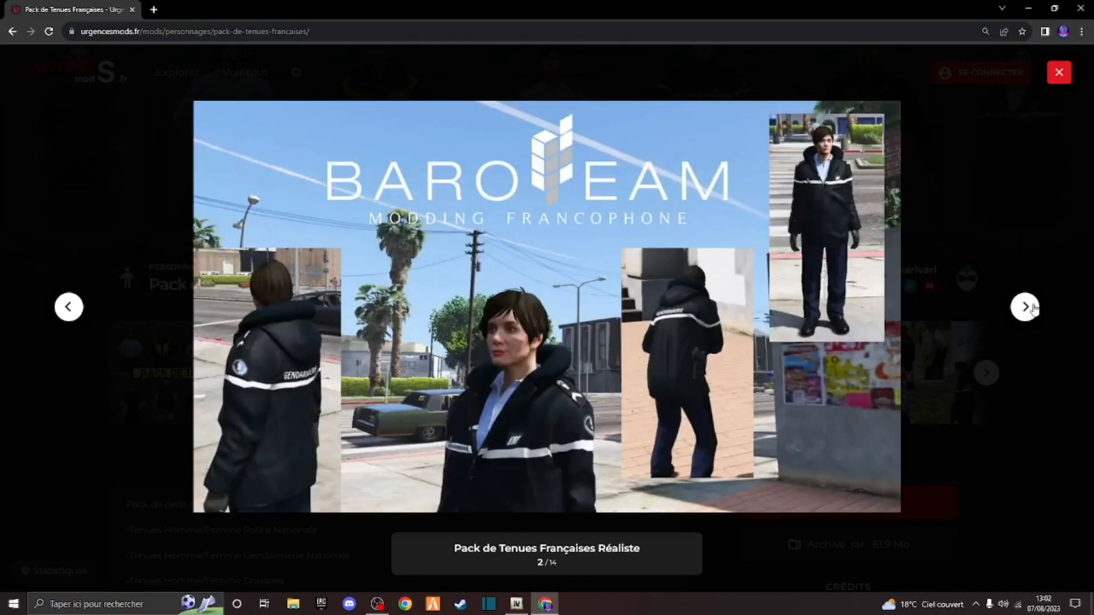
{"action": "left_click", "coordinate": [1032, 308]}
{"action": "left_click", "coordinate": [1033, 308]}
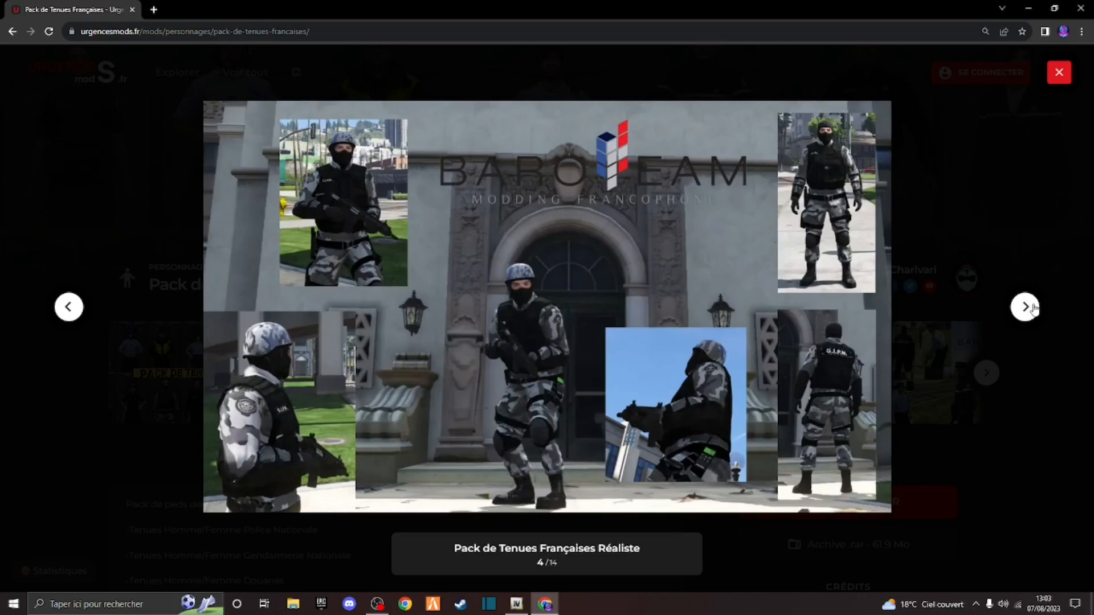
{"action": "left_click", "coordinate": [1033, 308]}
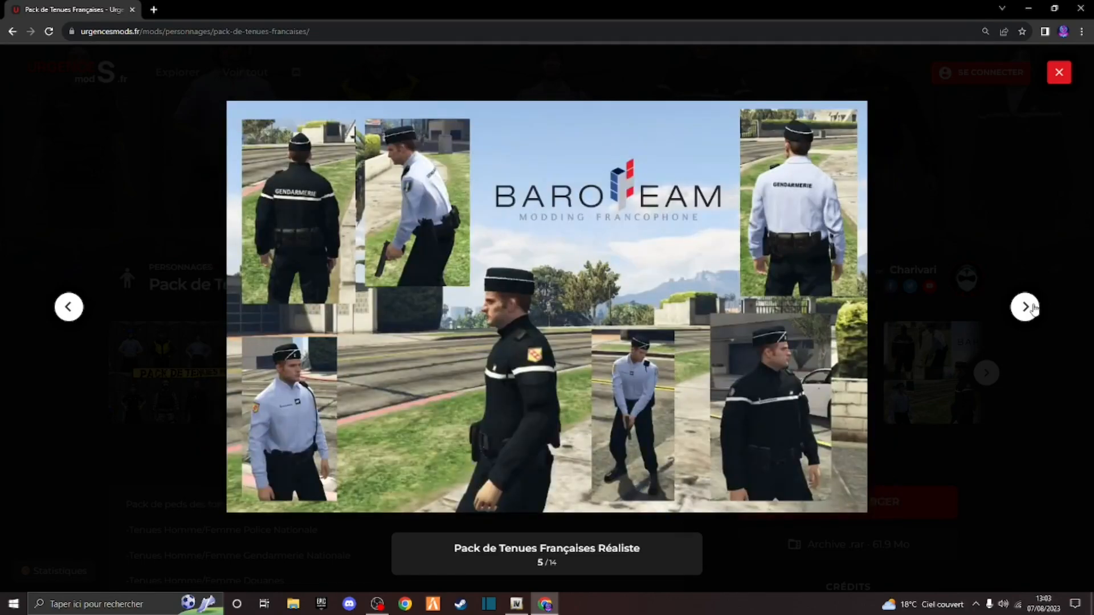
{"action": "left_click", "coordinate": [1032, 308]}
{"action": "left_click", "coordinate": [1032, 308]}
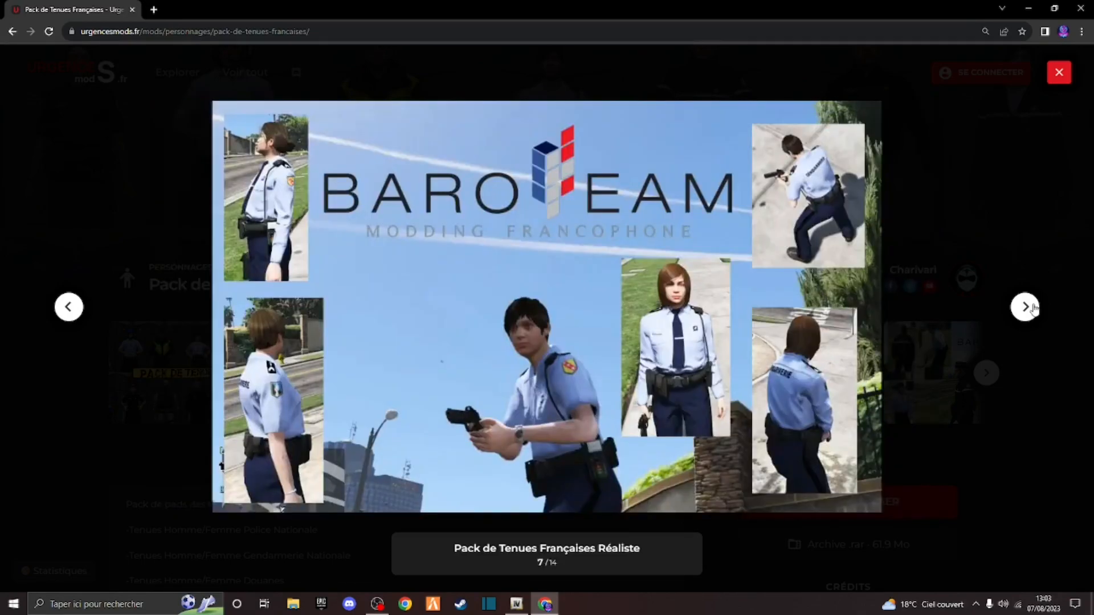
{"action": "left_click", "coordinate": [1033, 309]}
{"action": "left_click", "coordinate": [1032, 308]}
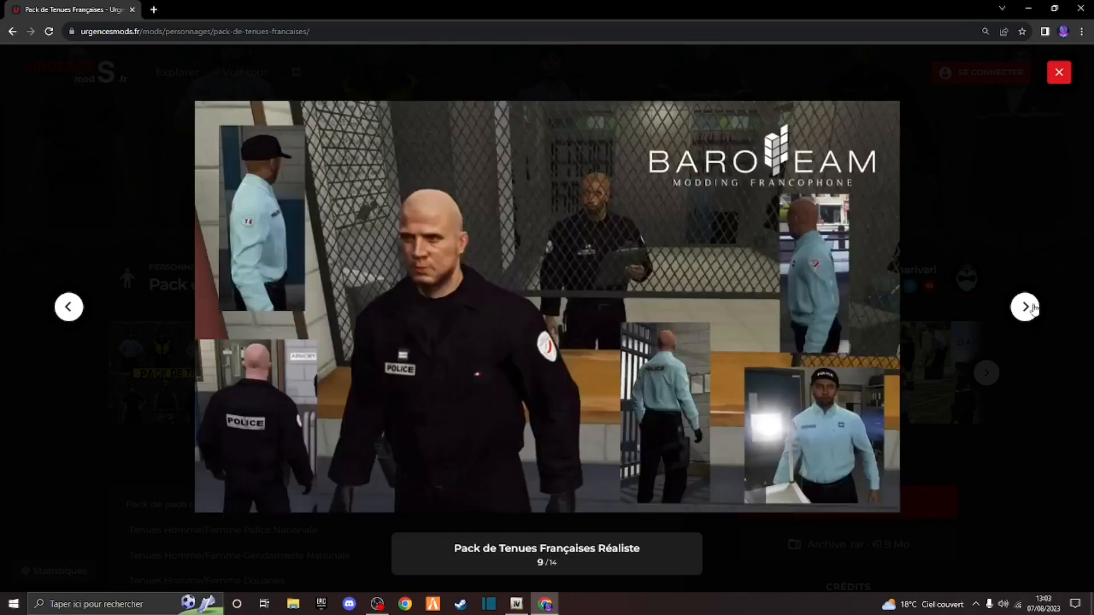
{"action": "left_click", "coordinate": [1032, 308]}
{"action": "left_click", "coordinate": [1032, 308]}
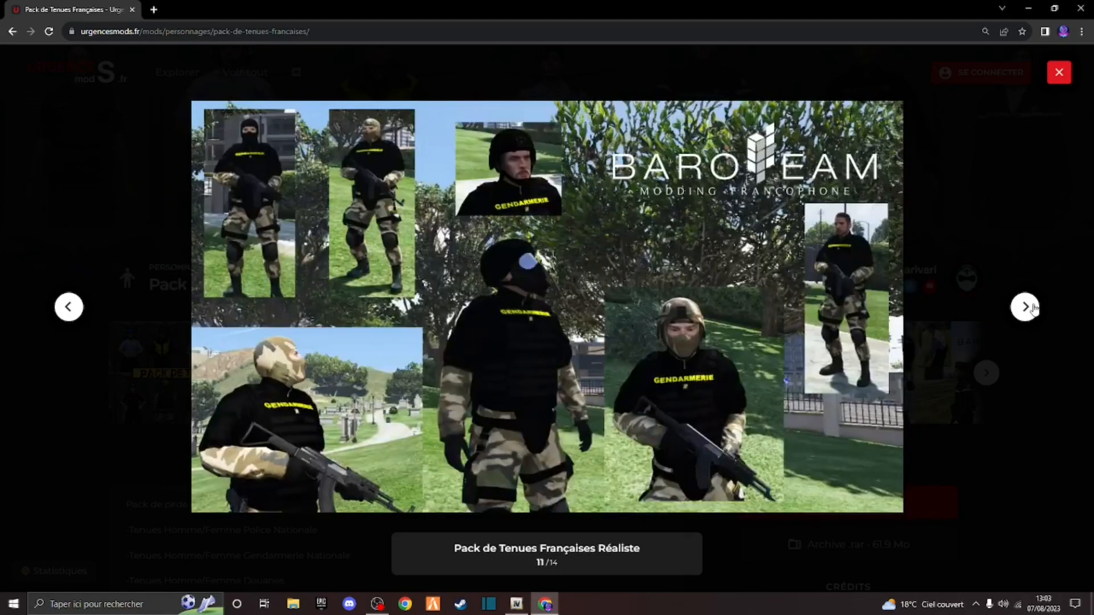
{"action": "left_click", "coordinate": [1033, 308]}
{"action": "left_click", "coordinate": [1033, 308]}
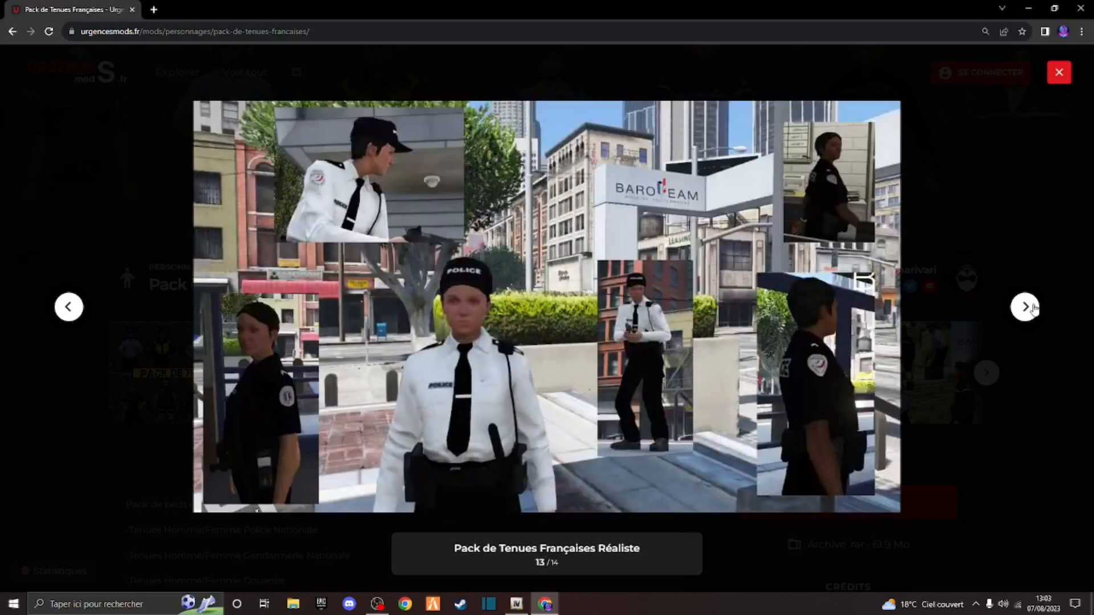
{"action": "left_click", "coordinate": [1033, 308]}
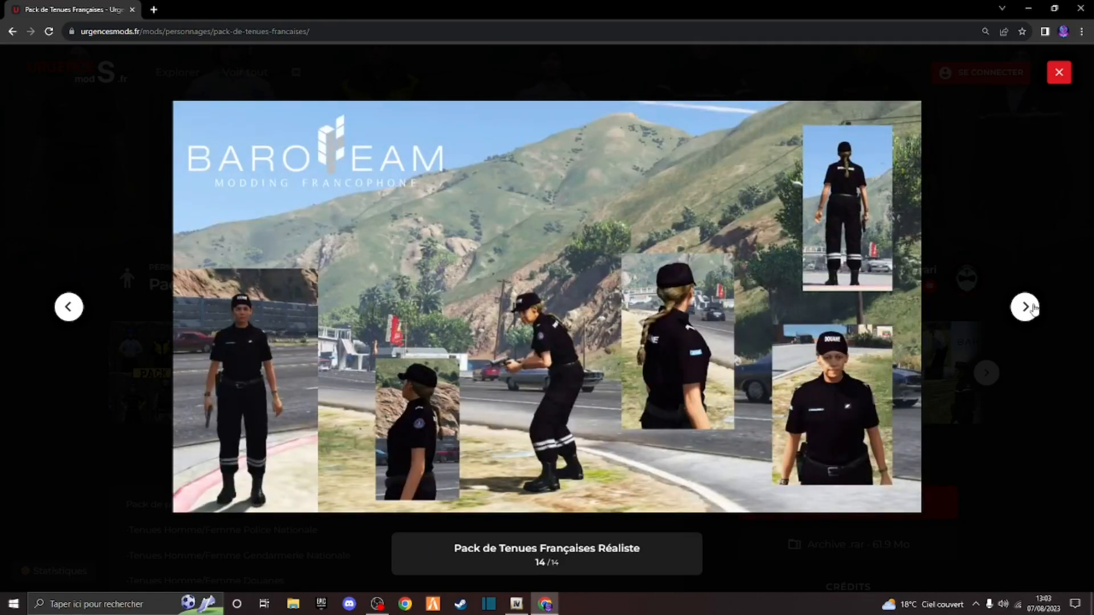
{"action": "left_click", "coordinate": [1033, 308]}
{"action": "left_click", "coordinate": [1059, 72]}
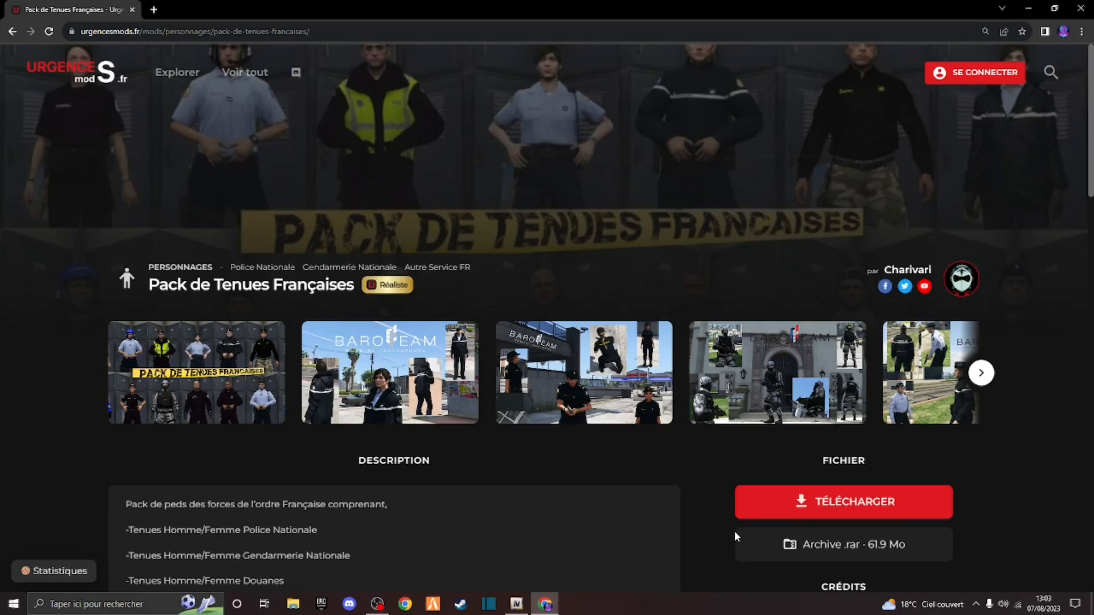
- Download the Pack de Tenues Françaises archive, dismiss the licence information, and look over the mod's description and comments
{"action": "left_click", "coordinate": [821, 509]}
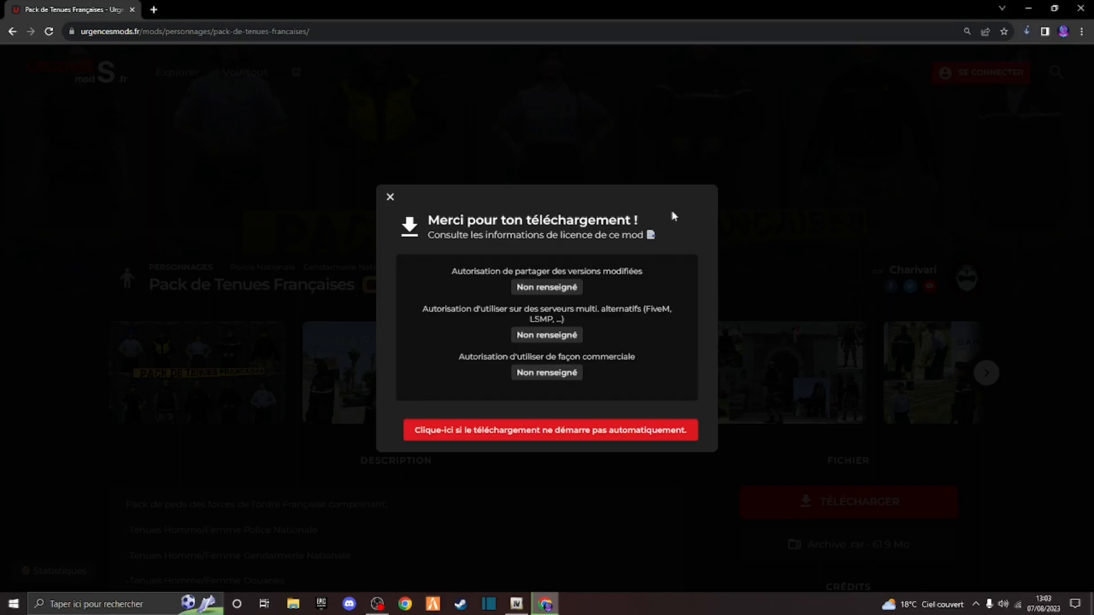
{"action": "left_click", "coordinate": [535, 163]}
{"action": "scroll", "coordinate": [522, 354], "scroll_direction": "down", "scroll_amount": 4}
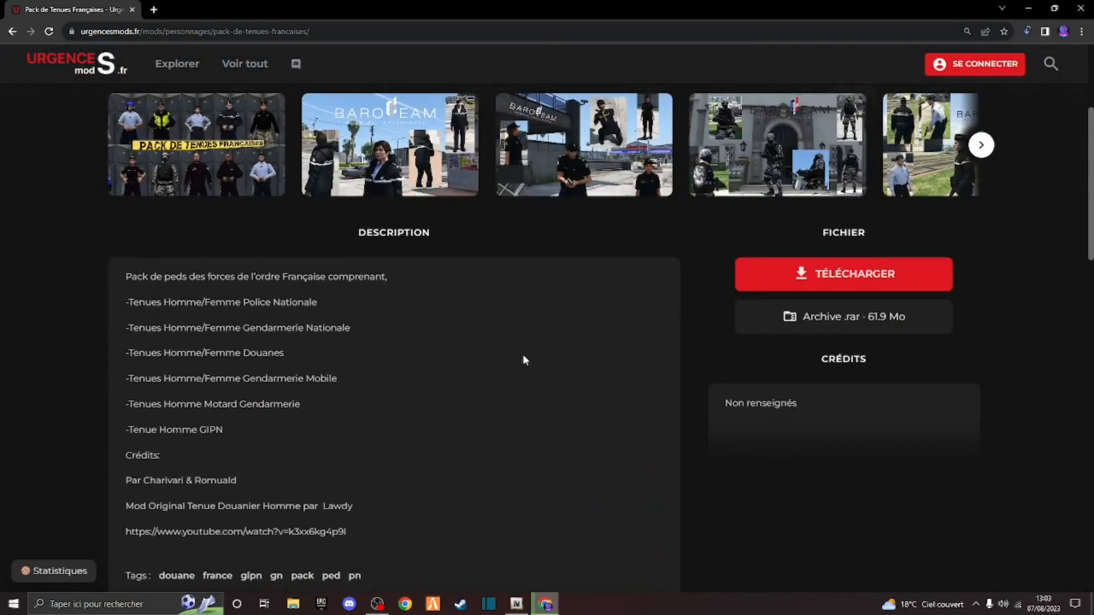
{"action": "scroll", "coordinate": [289, 455], "scroll_direction": "down", "scroll_amount": 3}
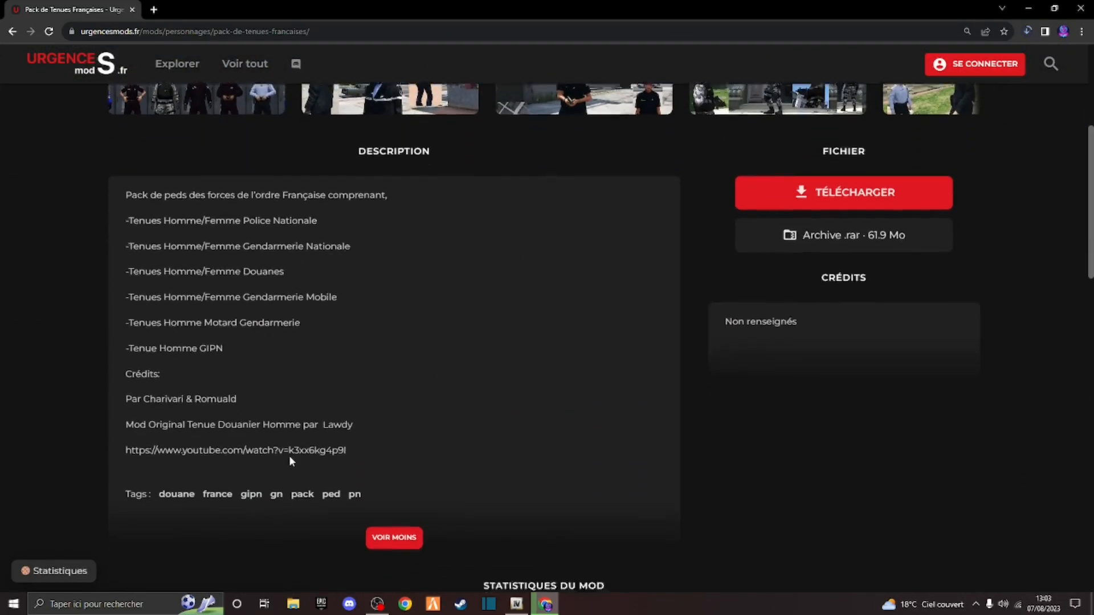
{"action": "scroll", "coordinate": [289, 455], "scroll_direction": "down", "scroll_amount": 9}
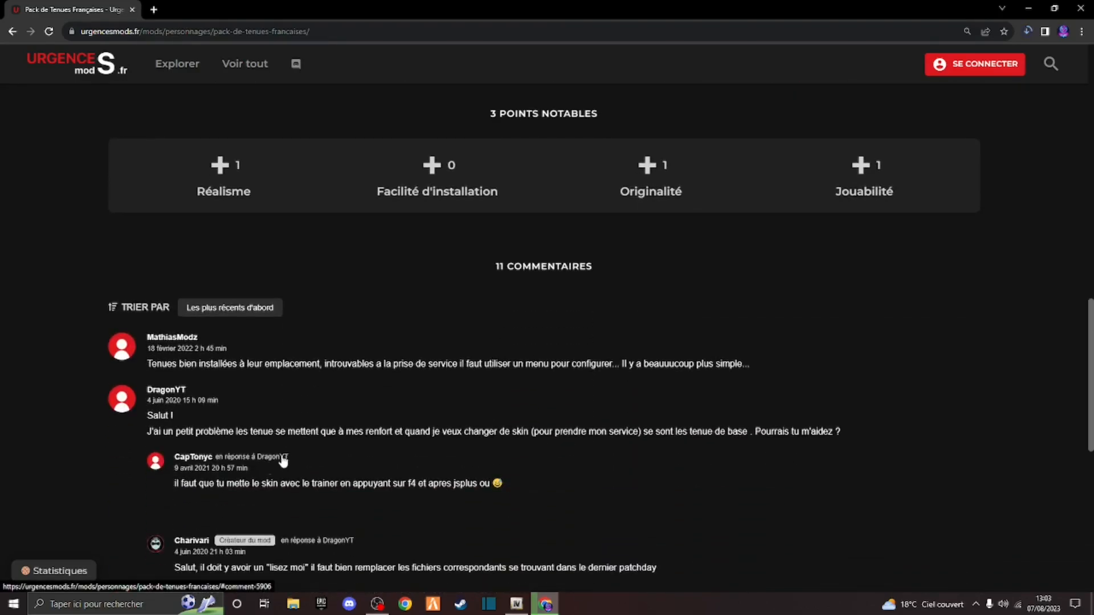
{"action": "scroll", "coordinate": [271, 471], "scroll_direction": "down", "scroll_amount": 7}
{"action": "scroll", "coordinate": [245, 458], "scroll_direction": "up", "scroll_amount": 5}
{"action": "scroll", "coordinate": [255, 433], "scroll_direction": "up", "scroll_amount": 15}
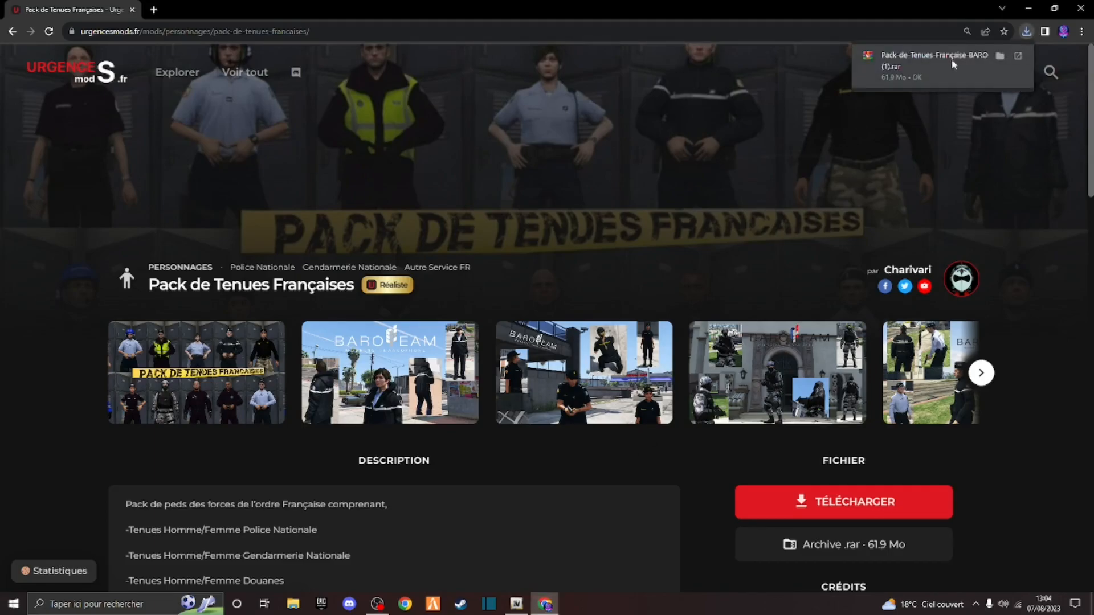
- Open the downloaded .rar archive in WinRAR, dismiss the purchase notice, and enter the Pack Tenues Française folder
{"action": "left_click", "coordinate": [934, 60]}
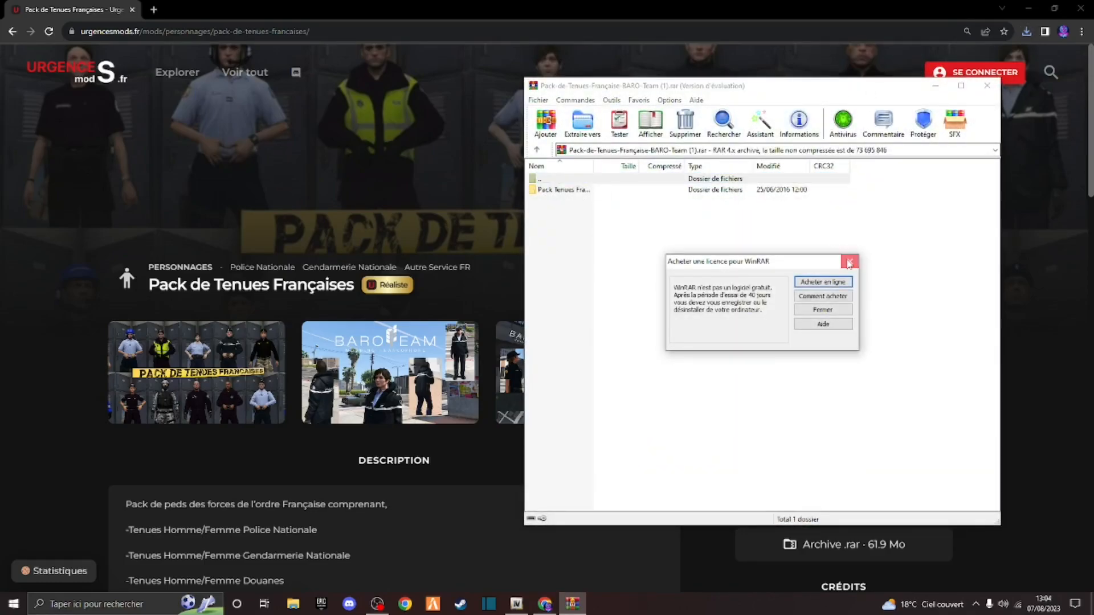
{"action": "left_click", "coordinate": [848, 262]}
{"action": "double_click", "coordinate": [595, 193]}
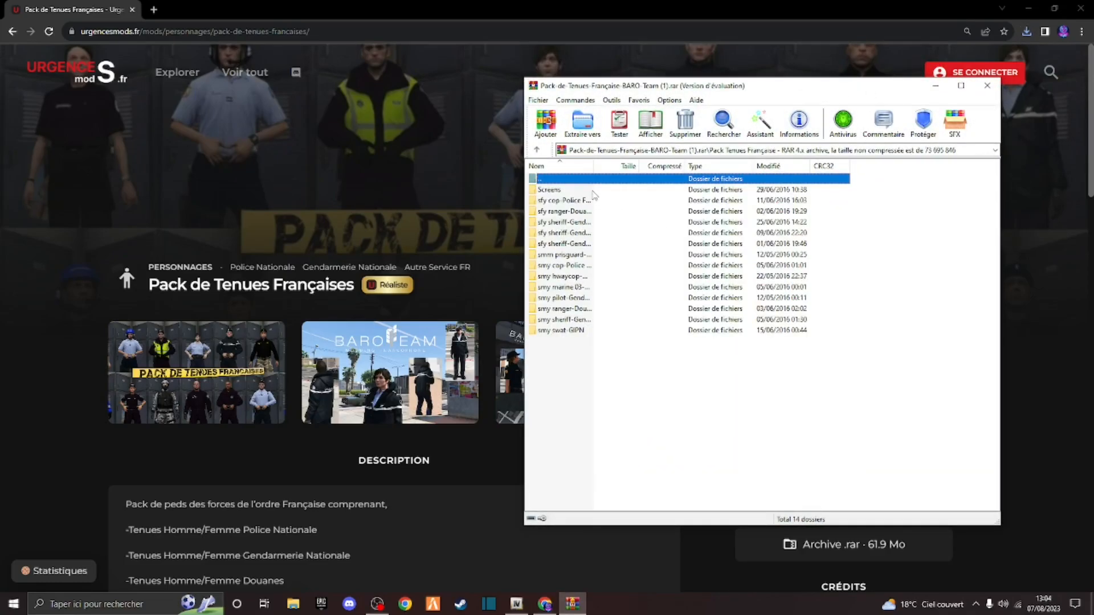
- Look inside the archive's sfy cop-Police Femme and Screens folders, returning to the folder list
{"action": "double_click", "coordinate": [561, 203]}
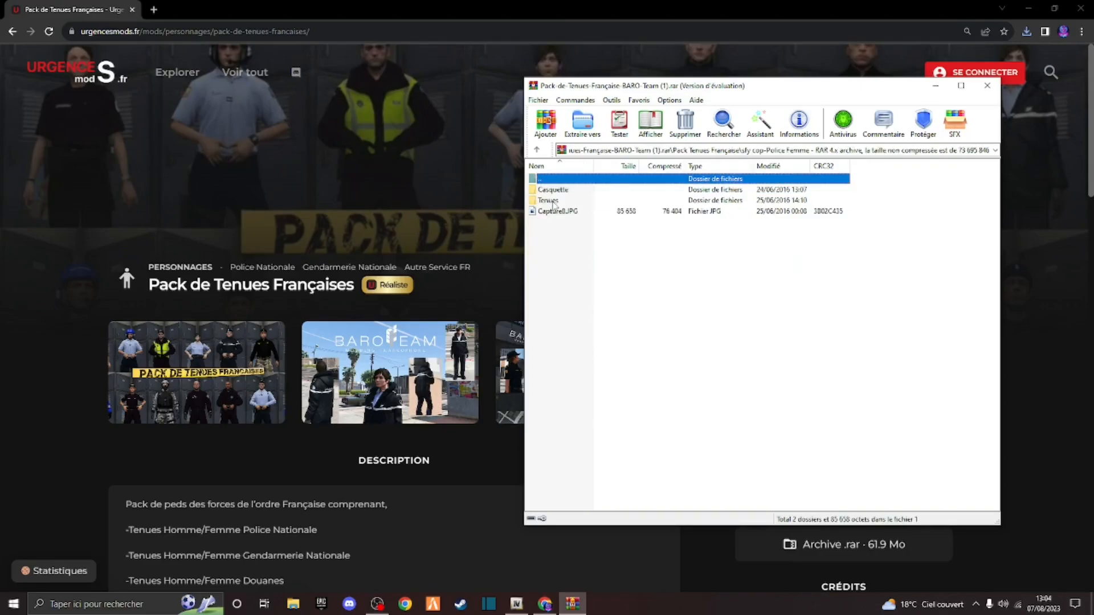
{"action": "double_click", "coordinate": [552, 181]}
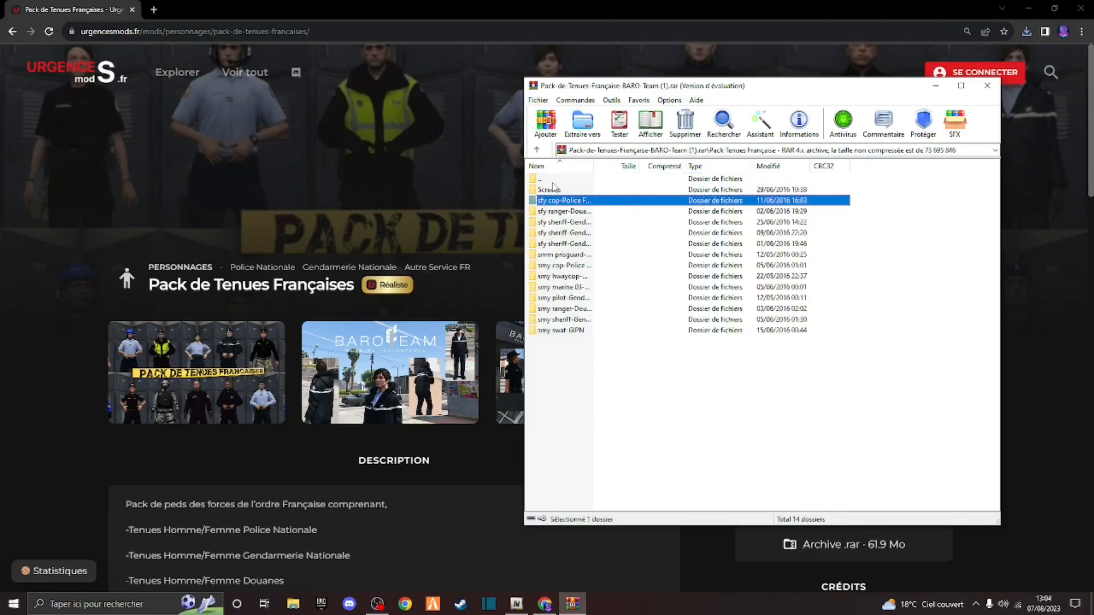
{"action": "double_click", "coordinate": [557, 197]}
{"action": "double_click", "coordinate": [553, 179]}
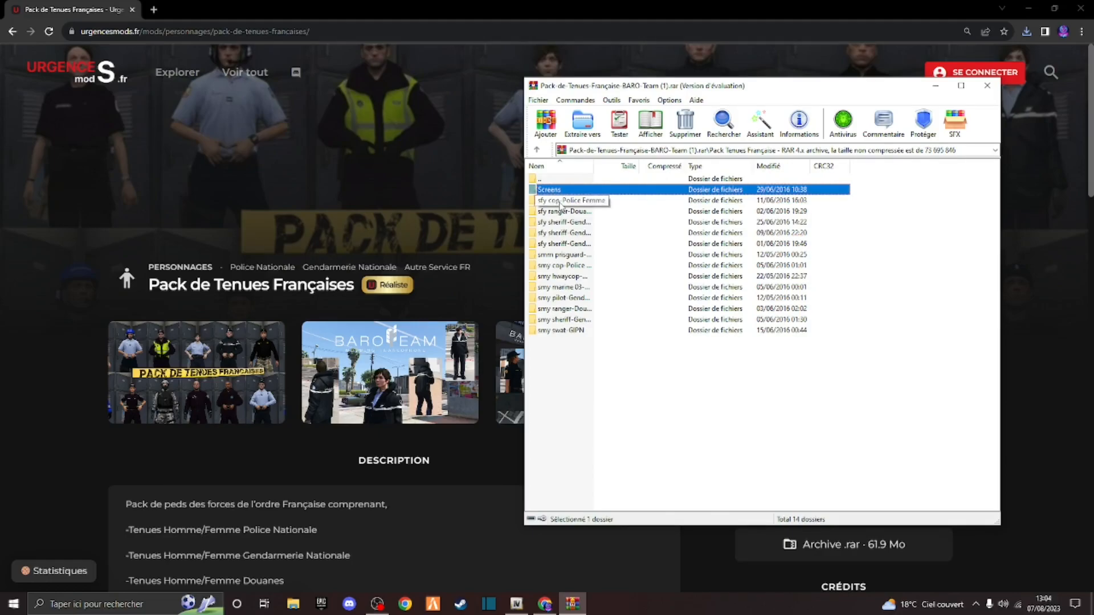
- Open Lisez Moi.txt from the Tenues subfolder of sfy cop-Police Femme to read the installation path
{"action": "double_click", "coordinate": [560, 201]}
{"action": "double_click", "coordinate": [560, 203]}
{"action": "double_click", "coordinate": [560, 192]}
{"action": "left_click_drag", "start_coordinate": [511, 196], "coordinate": [723, 178]}
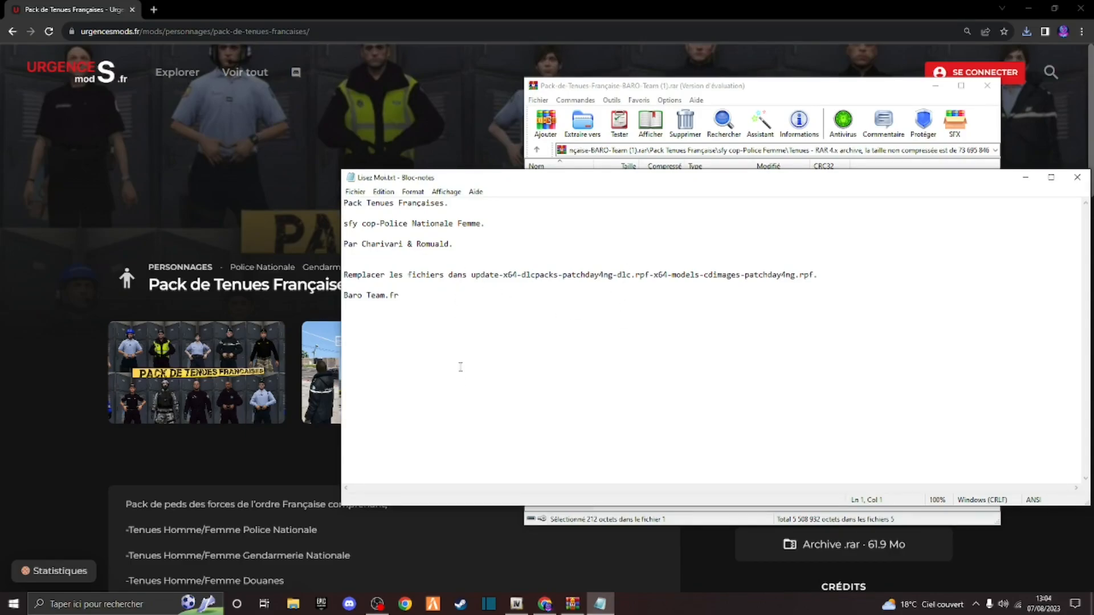
- Switch to OpenIV, enable edit mode for GTA V, and check the installed plugins in the ASI Manager
{"action": "left_click", "coordinate": [516, 604]}
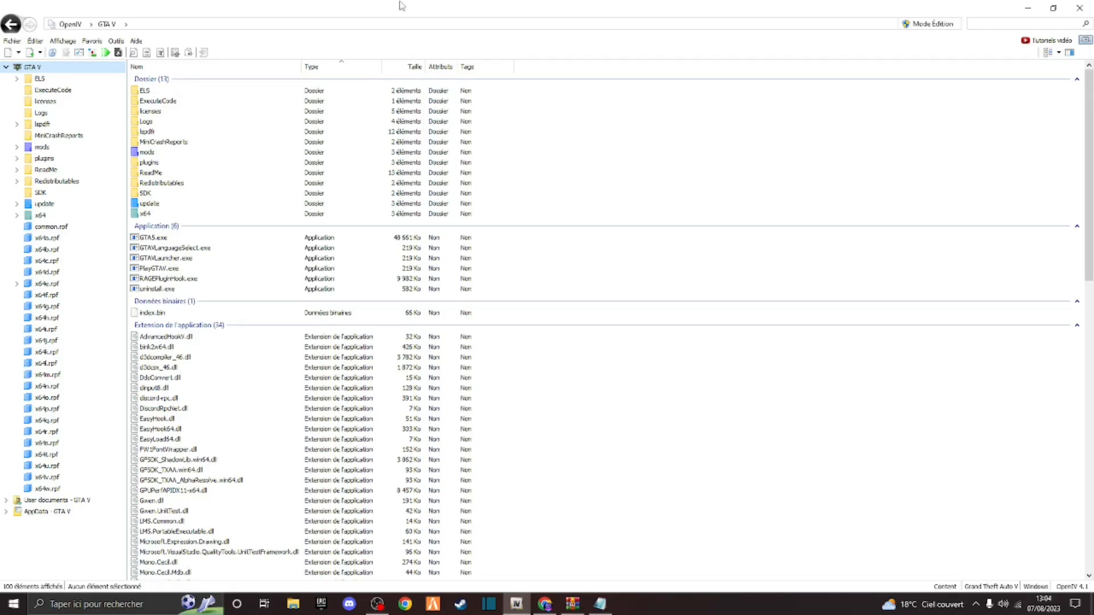
{"action": "left_click_drag", "start_coordinate": [397, 9], "coordinate": [483, 4]}
{"action": "left_click", "coordinate": [917, 25]}
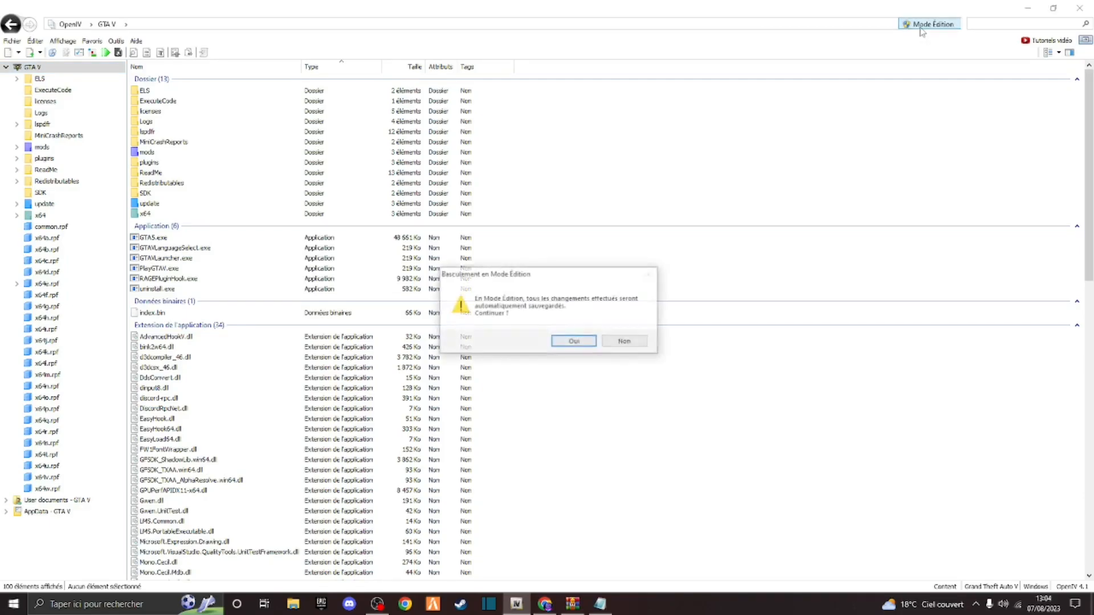
{"action": "left_click", "coordinate": [575, 342]}
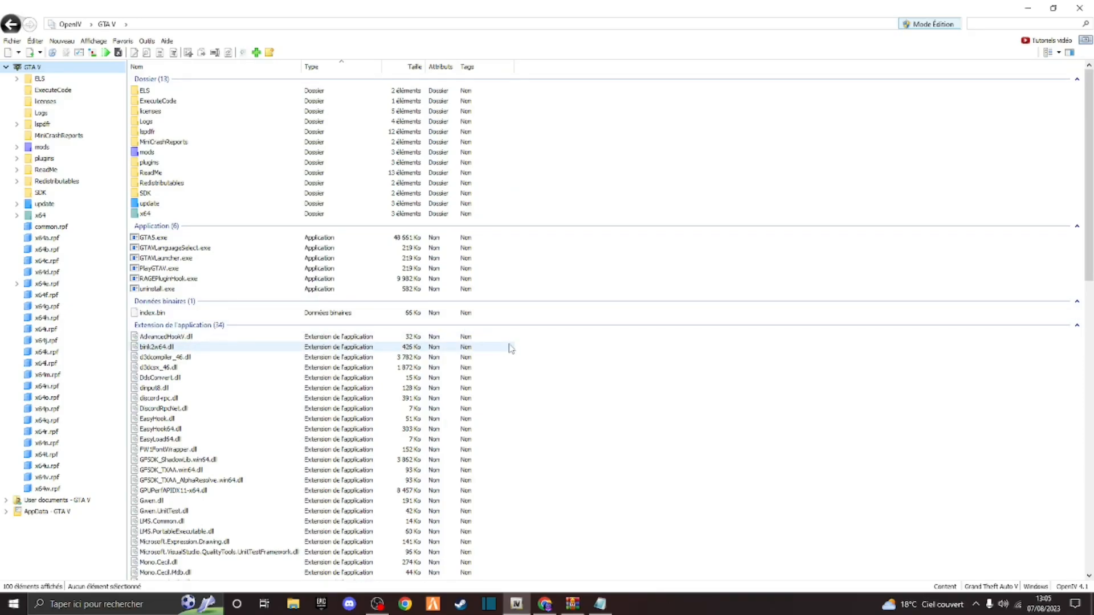
{"action": "left_click", "coordinate": [79, 53]}
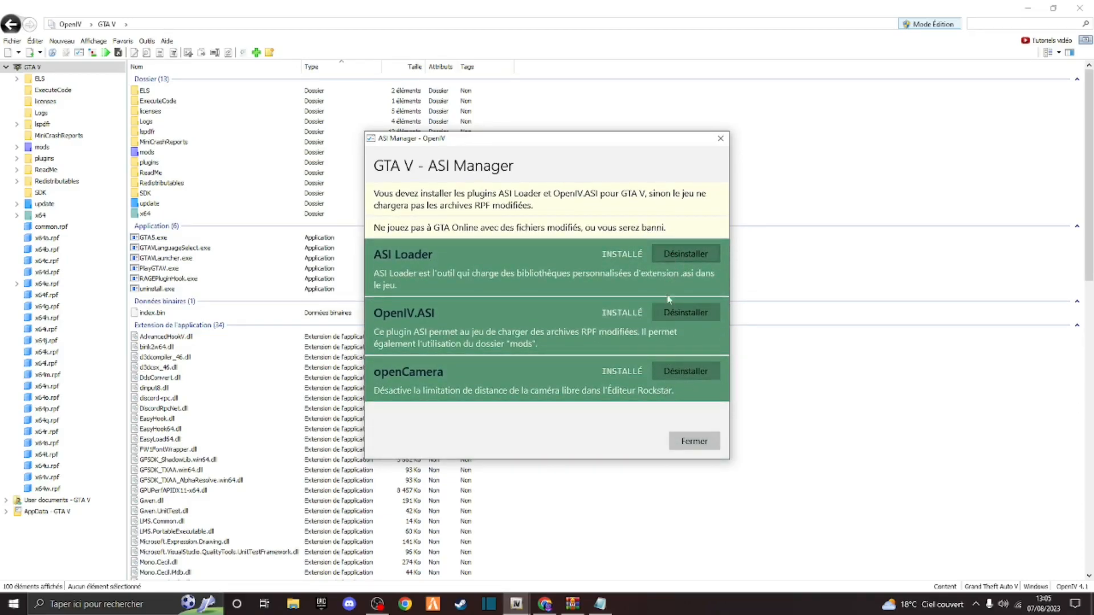
{"action": "left_click", "coordinate": [721, 138]}
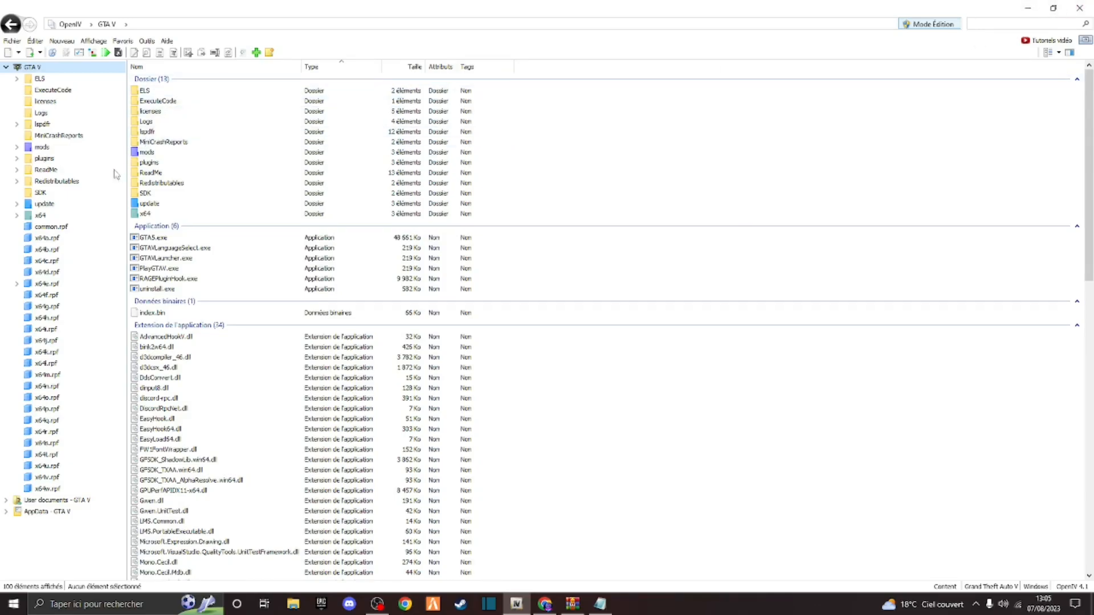
- Consult the path in Lisez Moi.txt and open dlc.rpf under update/x64/dlcpacks/patchday4ng in OpenIV
{"action": "left_click", "coordinate": [600, 604]}
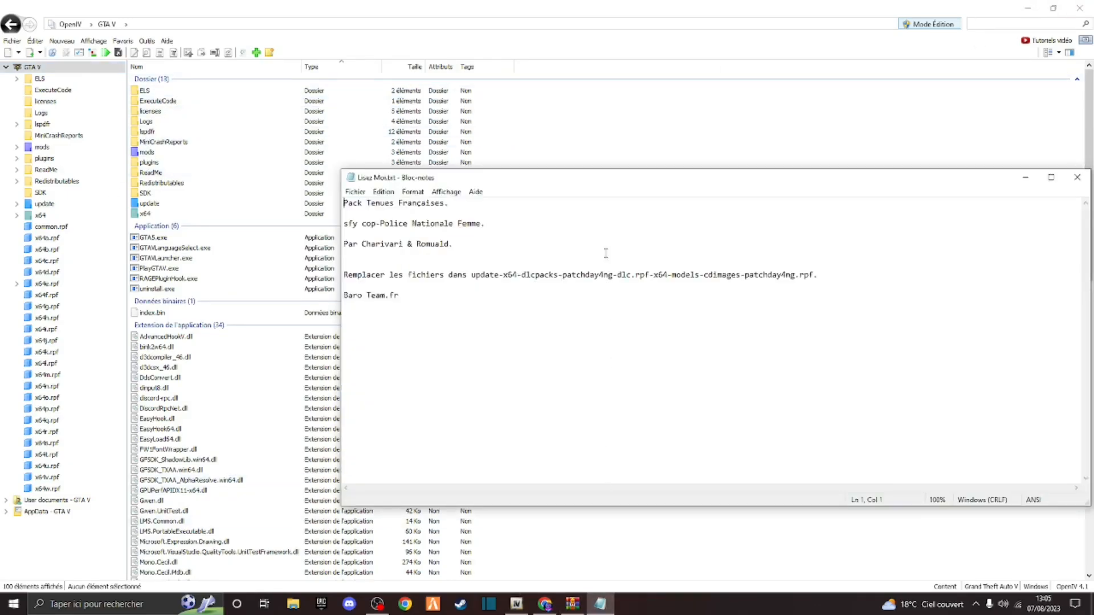
{"action": "left_click_drag", "start_coordinate": [512, 188], "coordinate": [506, 92]}
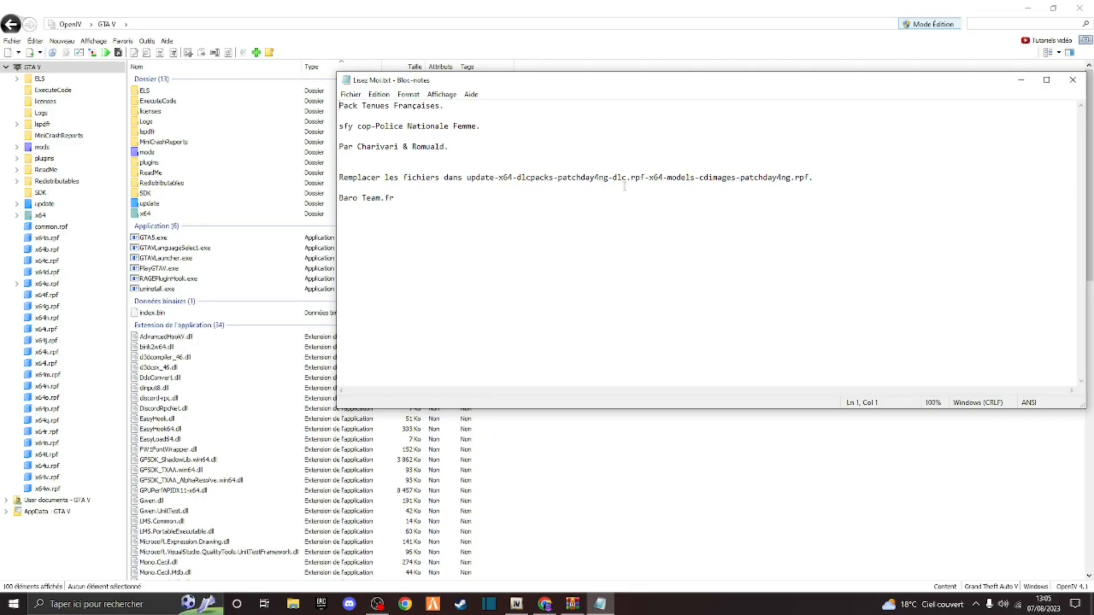
{"action": "left_click", "coordinate": [54, 206]}
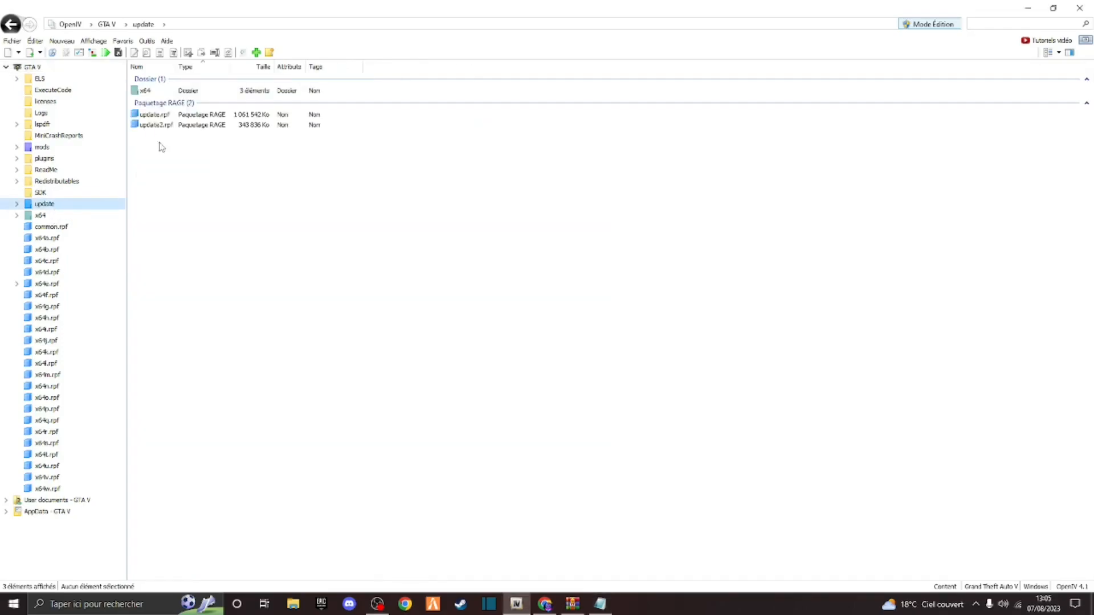
{"action": "double_click", "coordinate": [151, 90]}
{"action": "double_click", "coordinate": [152, 101]}
{"action": "scroll", "coordinate": [185, 349], "scroll_direction": "down", "scroll_amount": 5}
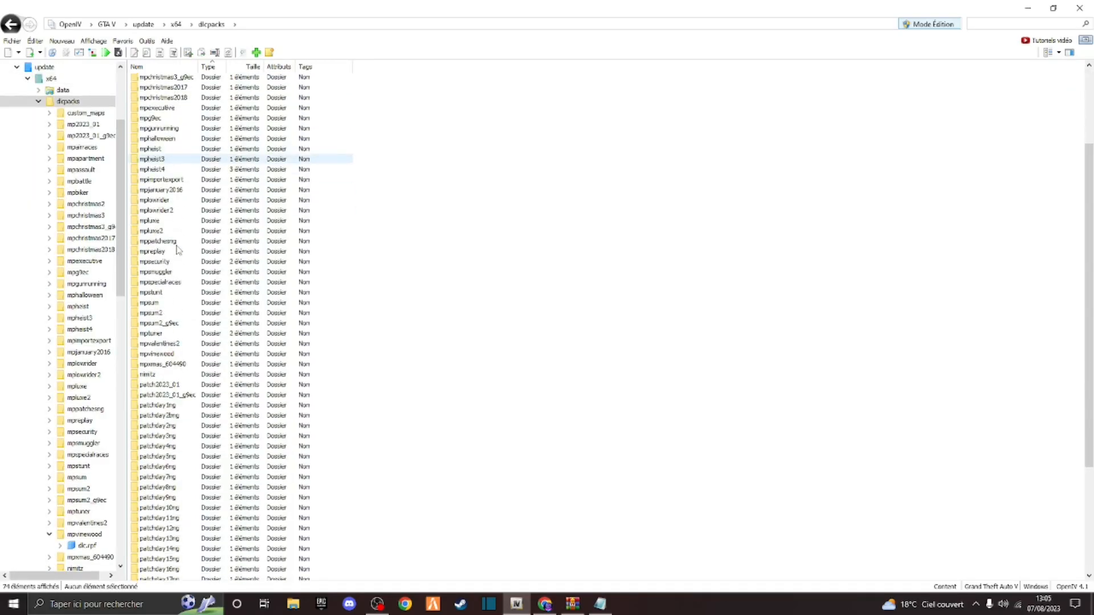
{"action": "double_click", "coordinate": [169, 417]}
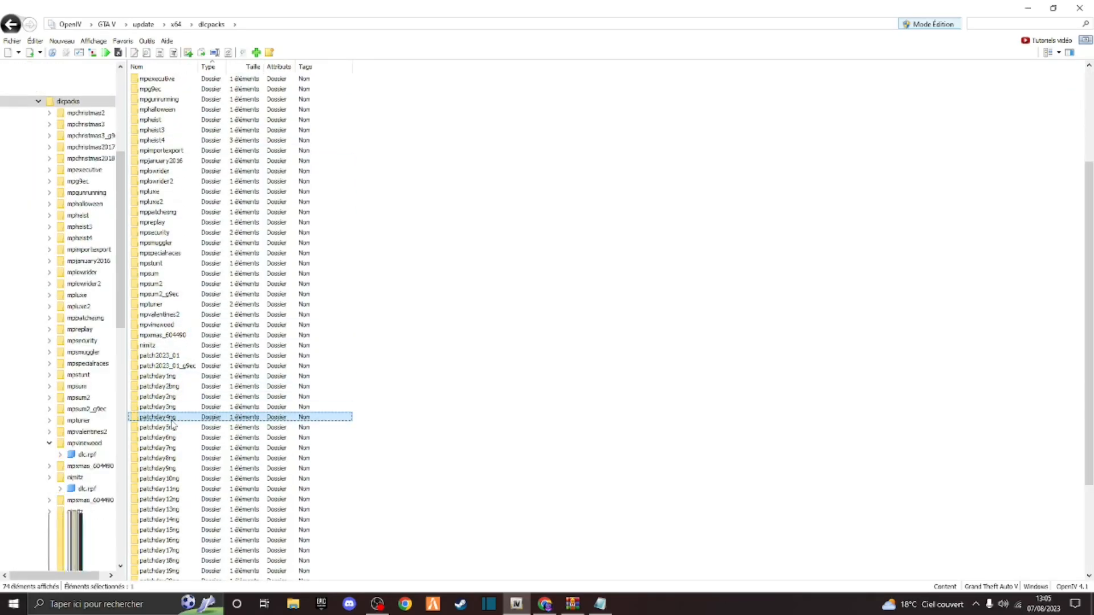
{"action": "double_click", "coordinate": [170, 90]}
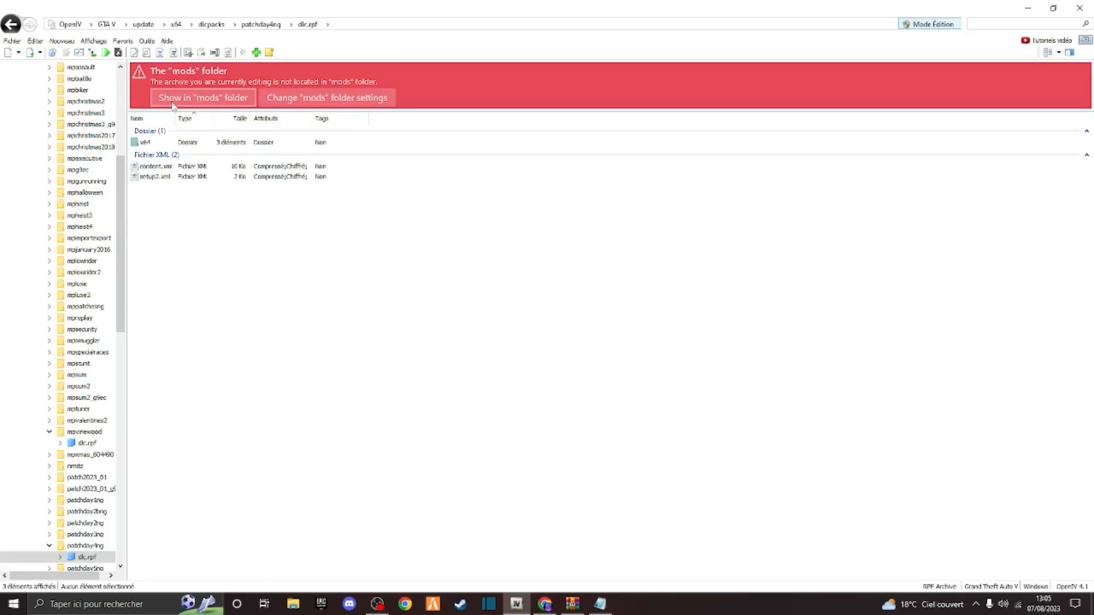
- Switch to the mods folder copy of patchday4ng's dlc.rpf and open x64/models/cdimages/patchday4ng.rpf inside it
{"action": "double_click", "coordinate": [153, 90]}
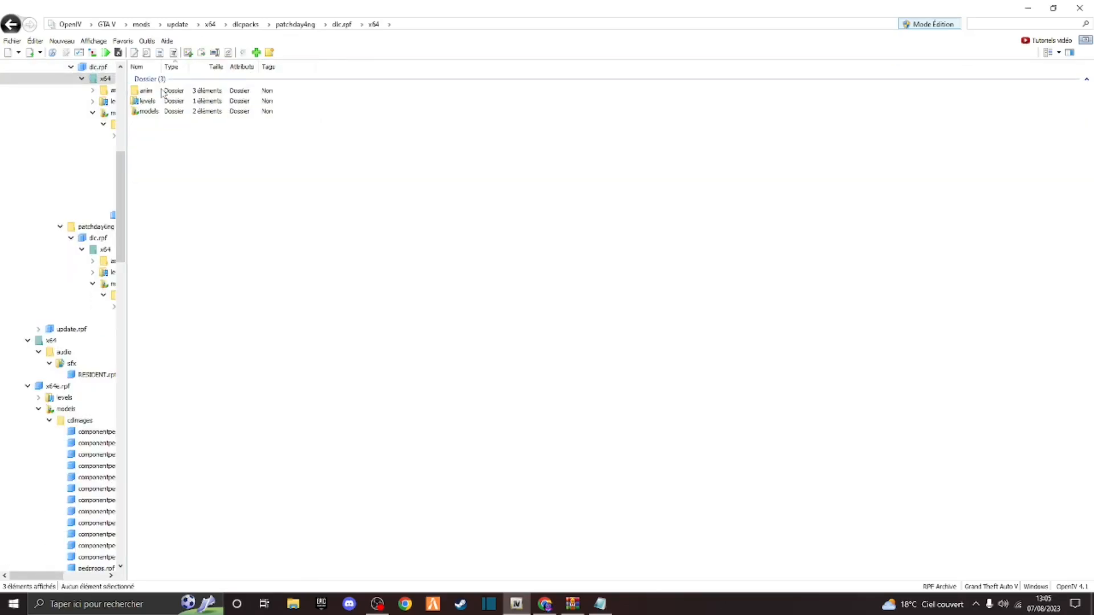
{"action": "double_click", "coordinate": [159, 111]}
{"action": "double_click", "coordinate": [160, 90]}
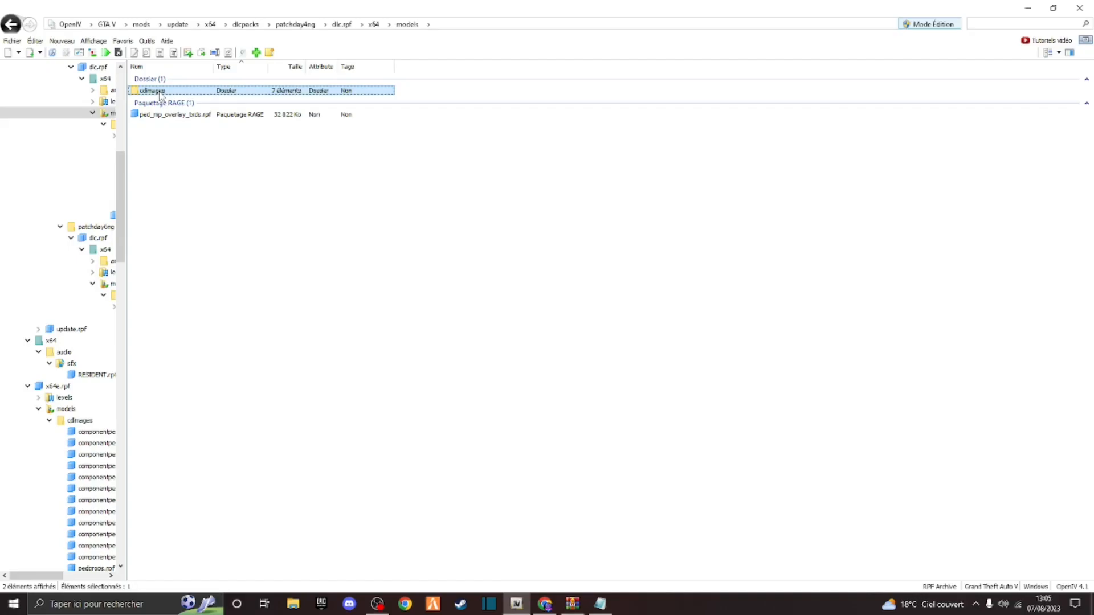
{"action": "double_click", "coordinate": [162, 91]}
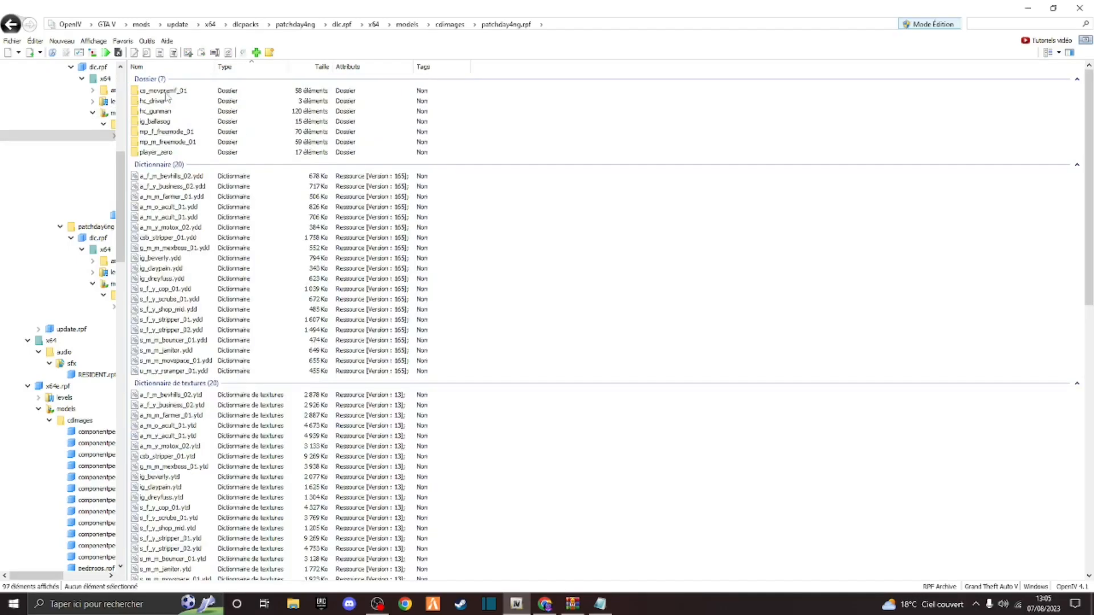
{"action": "scroll", "coordinate": [206, 270], "scroll_direction": "down", "scroll_amount": 4}
{"action": "scroll", "coordinate": [206, 270], "scroll_direction": "up", "scroll_amount": 4}
- Clear the windows covering WinRAR and extract the four s_f_y_cop_01 files (.ydd, .yft, .ymt, .ytd) to the desktop
{"action": "left_click", "coordinate": [1065, 11]}
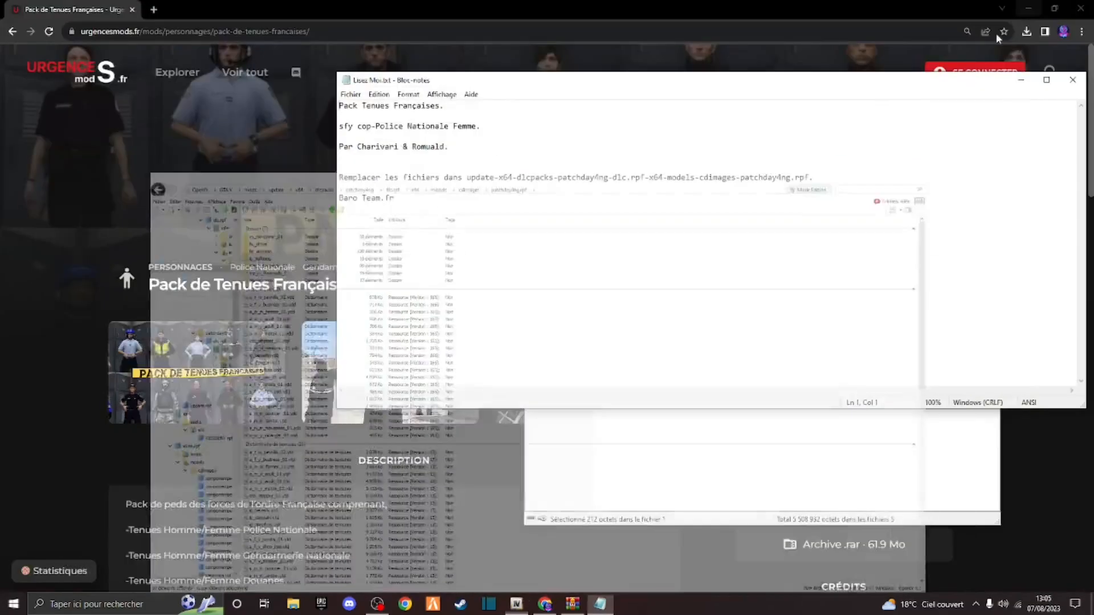
{"action": "left_click", "coordinate": [1080, 8]}
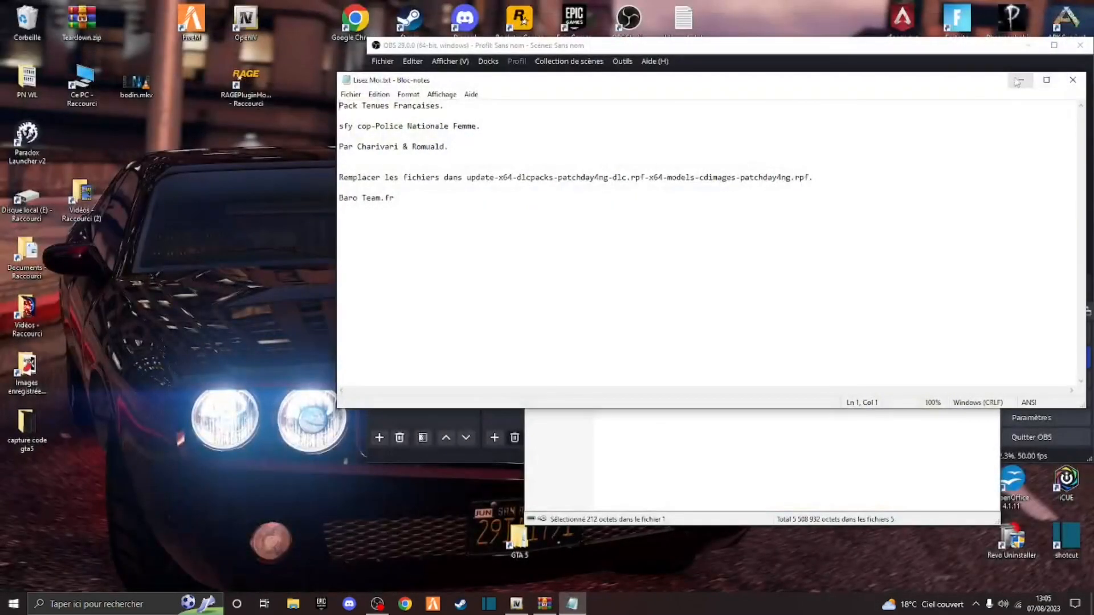
{"action": "left_click", "coordinate": [1032, 48]}
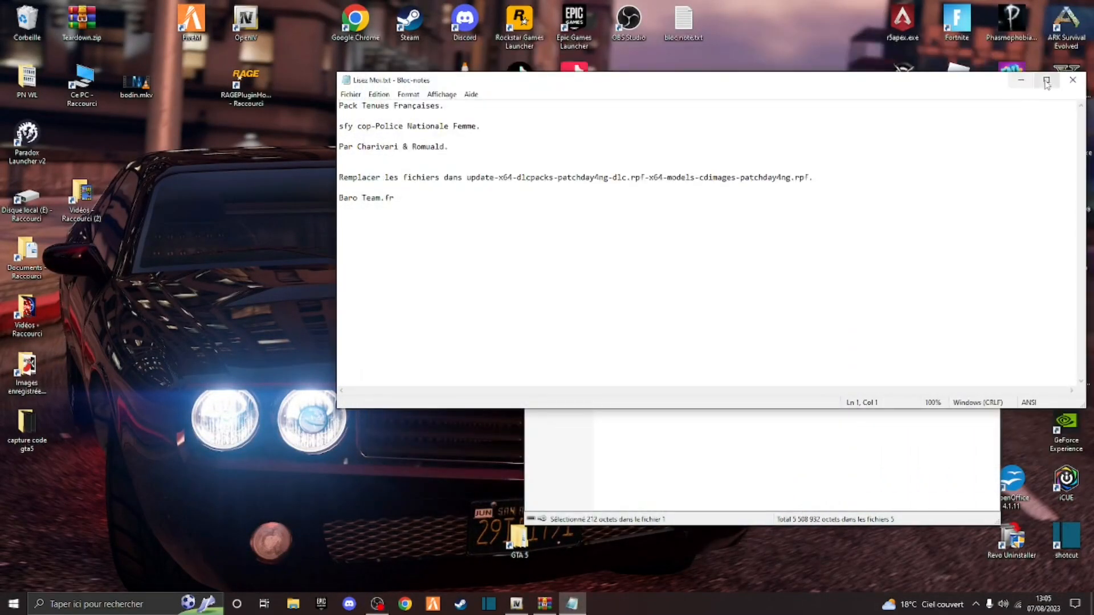
{"action": "left_click", "coordinate": [1018, 85]}
{"action": "left_click_drag", "start_coordinate": [624, 243], "coordinate": [360, 278]}
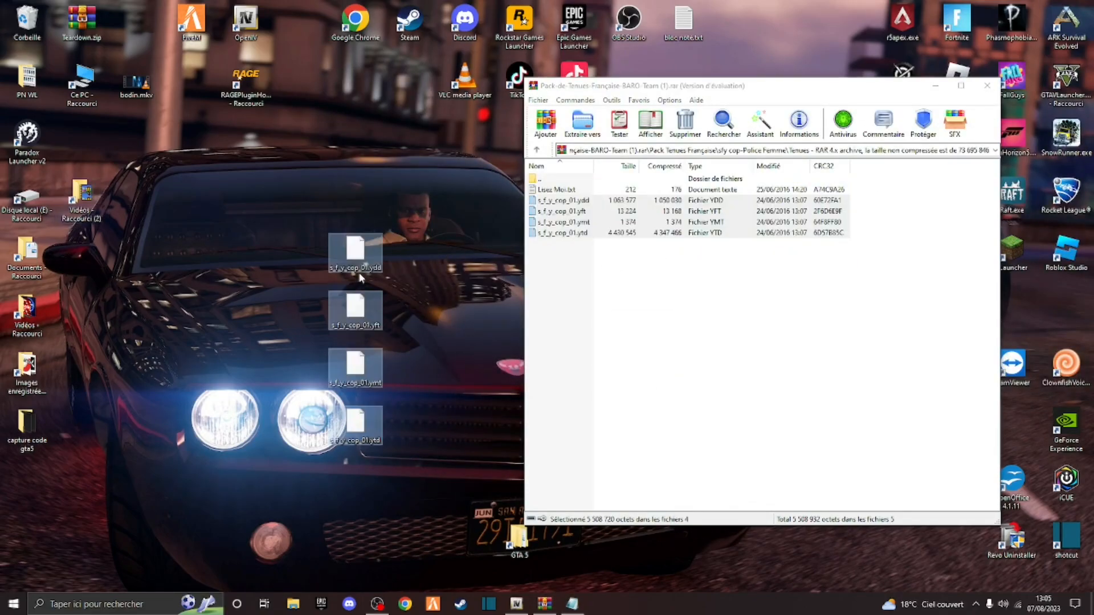
- Switch to OpenIV and add the four s_f_y_cop_01 files from the desktop to patchday4ng.rpf
{"action": "left_click", "coordinate": [516, 604]}
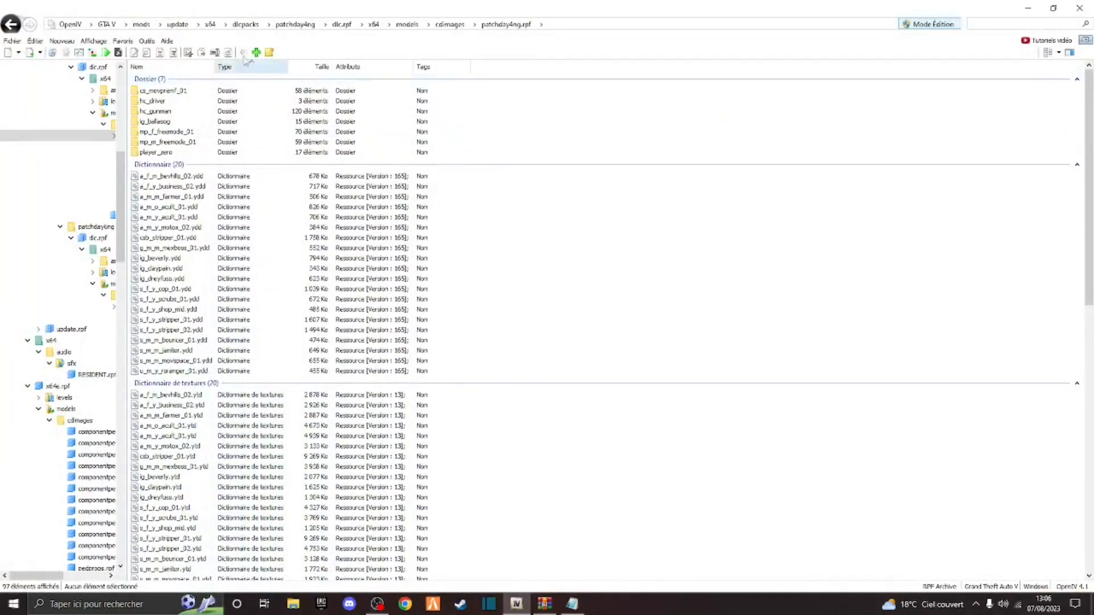
{"action": "left_click", "coordinate": [256, 51]}
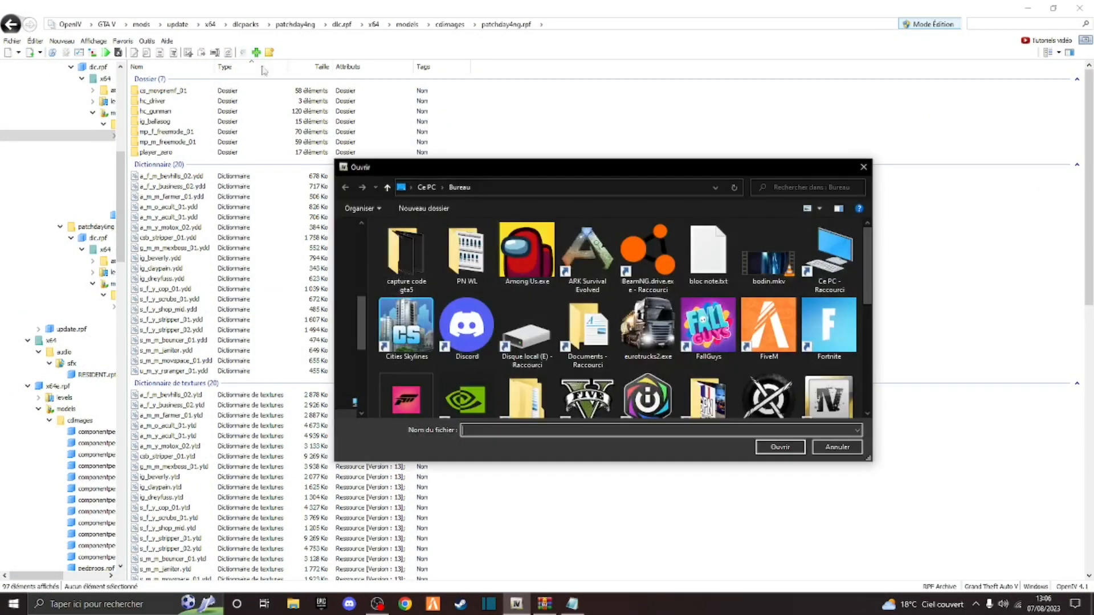
{"action": "scroll", "coordinate": [609, 352], "scroll_direction": "down", "scroll_amount": 5}
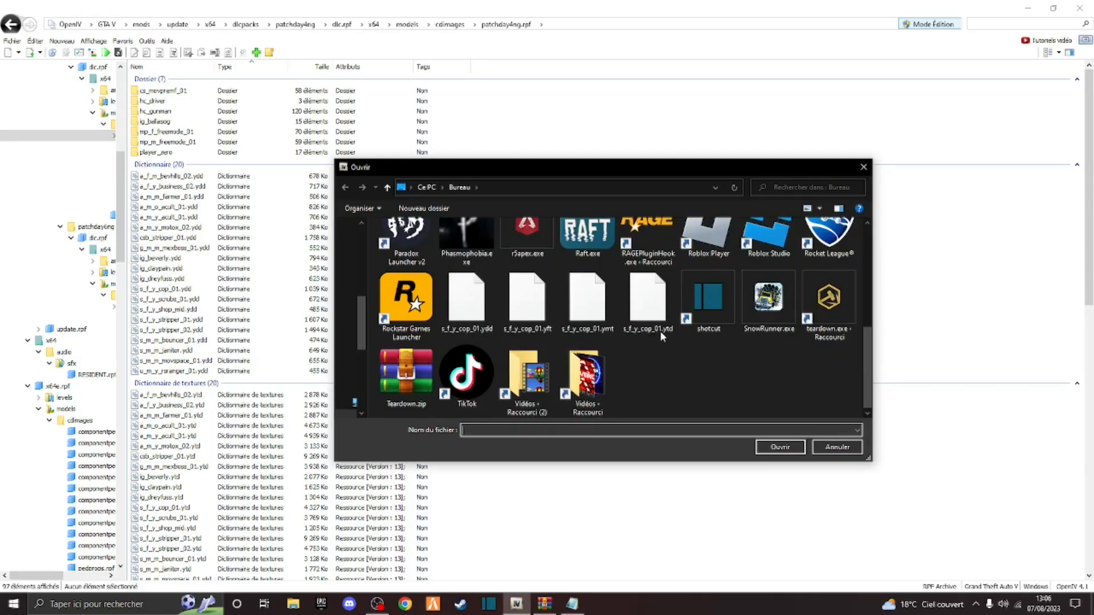
{"action": "left_click", "coordinate": [473, 302]}
{"action": "left_click", "coordinate": [530, 302], "text": "ctrl"}
{"action": "left_click", "coordinate": [584, 301], "text": "ctrl"}
{"action": "left_click", "coordinate": [631, 302], "text": "ctrl"}
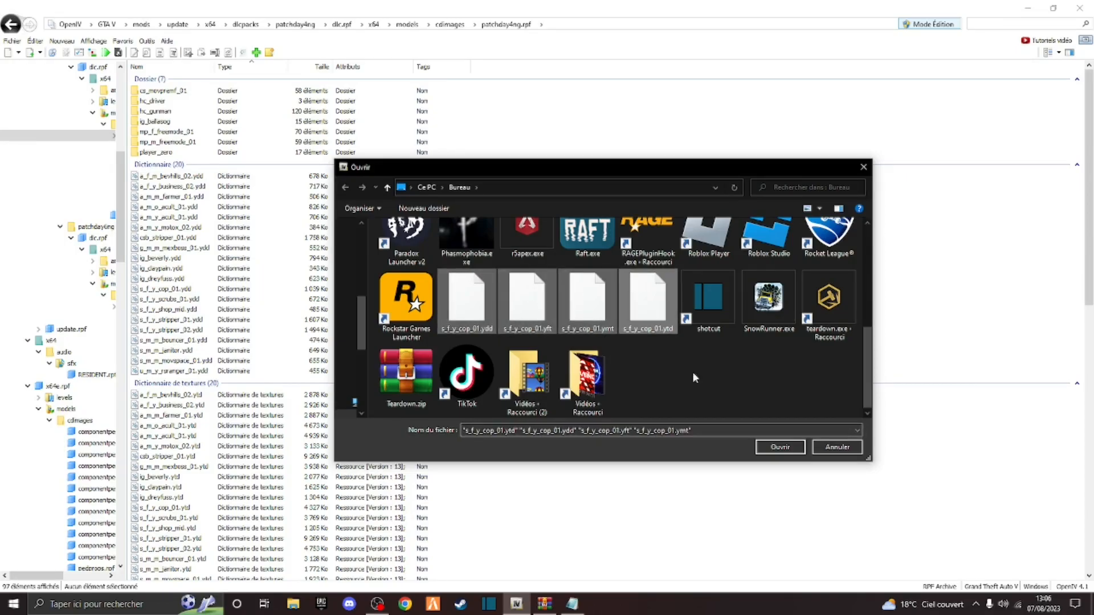
{"action": "left_click", "coordinate": [780, 447]}
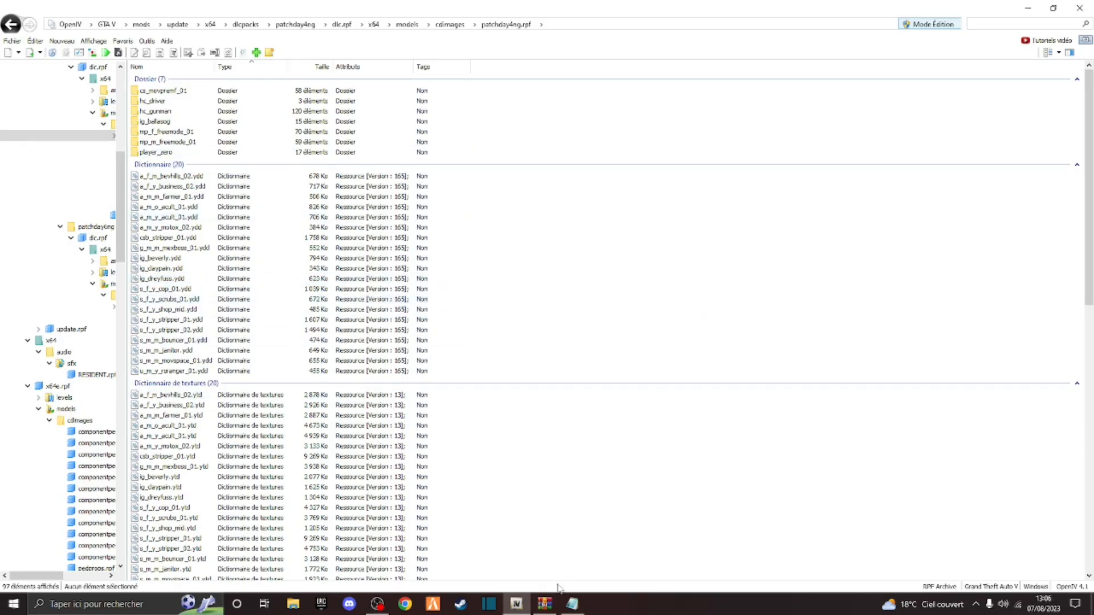
- Switch to WinRAR and open Lisez Moi.txt from the Casquette subfolder of sfy cop-Police Femme to read the cap's installation path
{"action": "left_click", "coordinate": [550, 606]}
{"action": "double_click", "coordinate": [573, 180]}
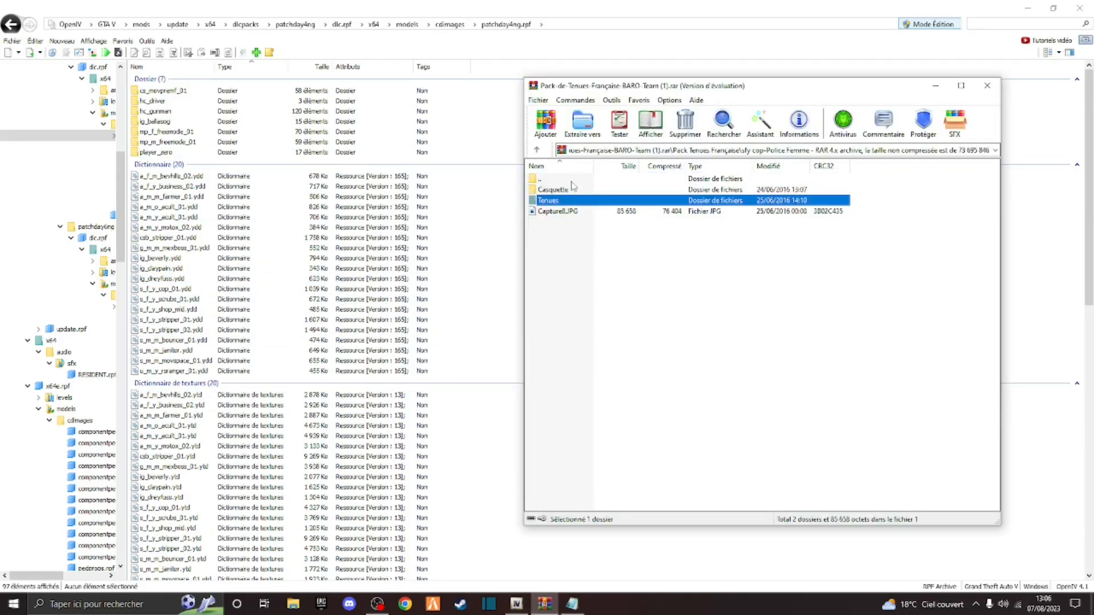
{"action": "double_click", "coordinate": [569, 191]}
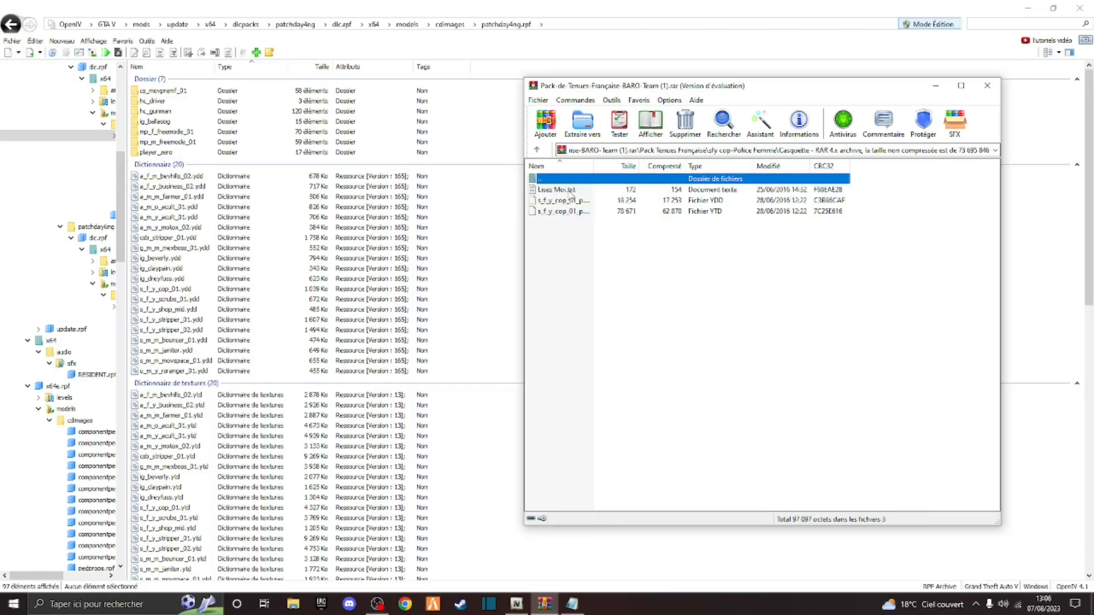
{"action": "double_click", "coordinate": [569, 191]}
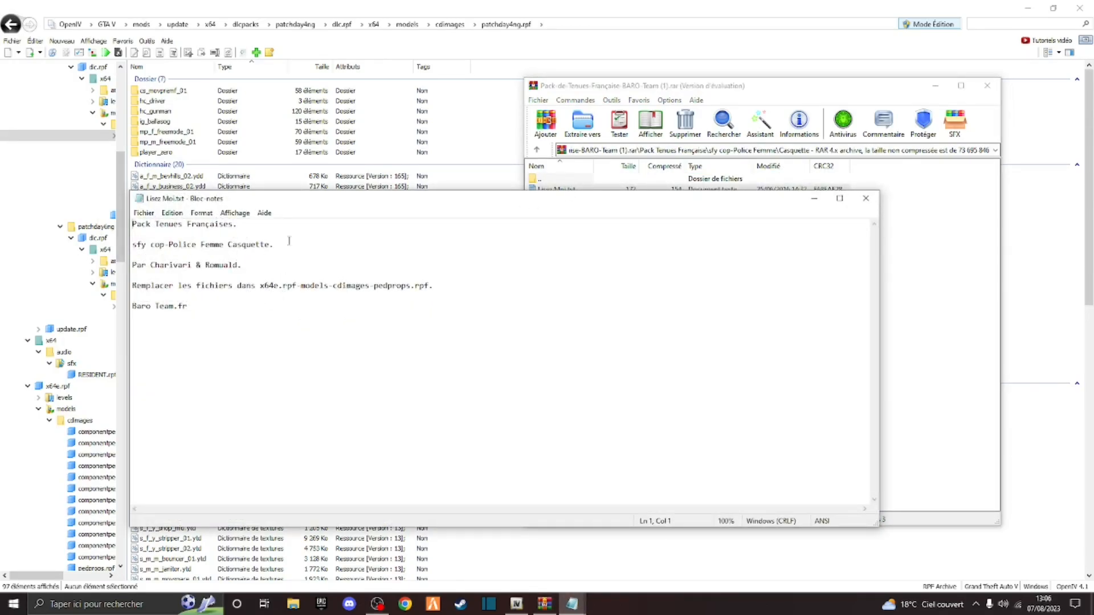
{"action": "left_click_drag", "start_coordinate": [319, 206], "coordinate": [523, 183]}
- In OpenIV, open pedprops.rpf under mods/x64e.rpf/models/cdimages, checking the path against Lisez Moi.txt and closing the note
{"action": "scroll", "coordinate": [36, 290], "scroll_direction": "up", "scroll_amount": 10}
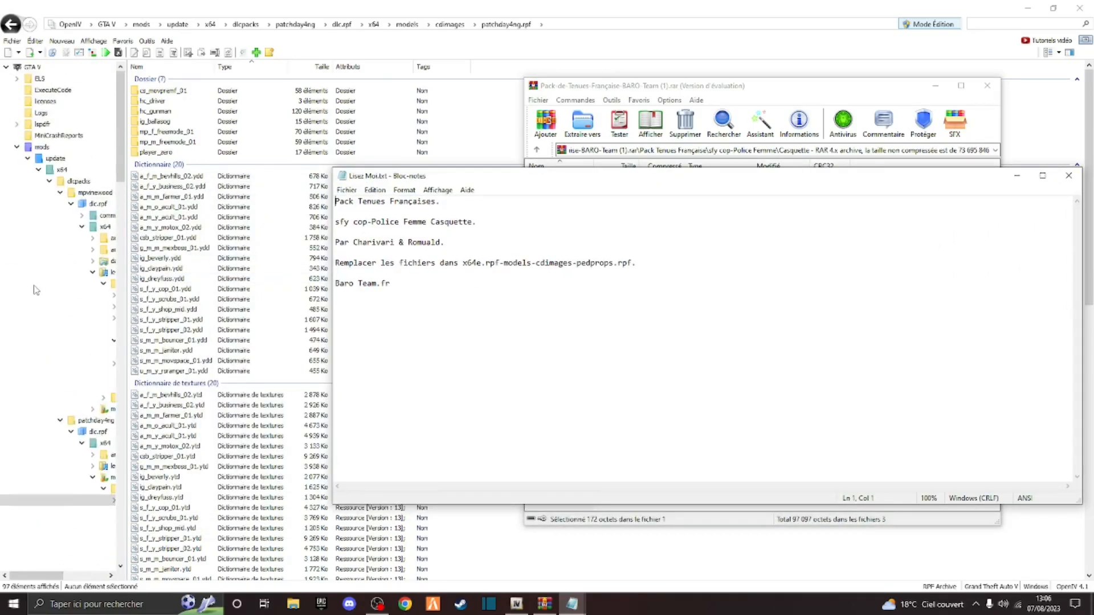
{"action": "left_click", "coordinate": [17, 147]}
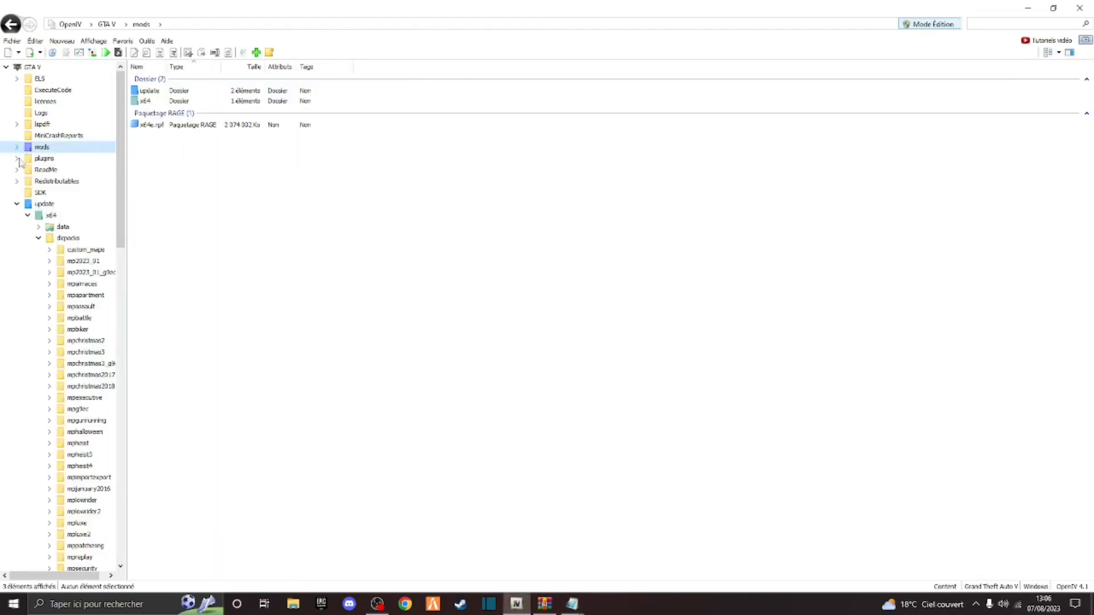
{"action": "left_click", "coordinate": [16, 205]}
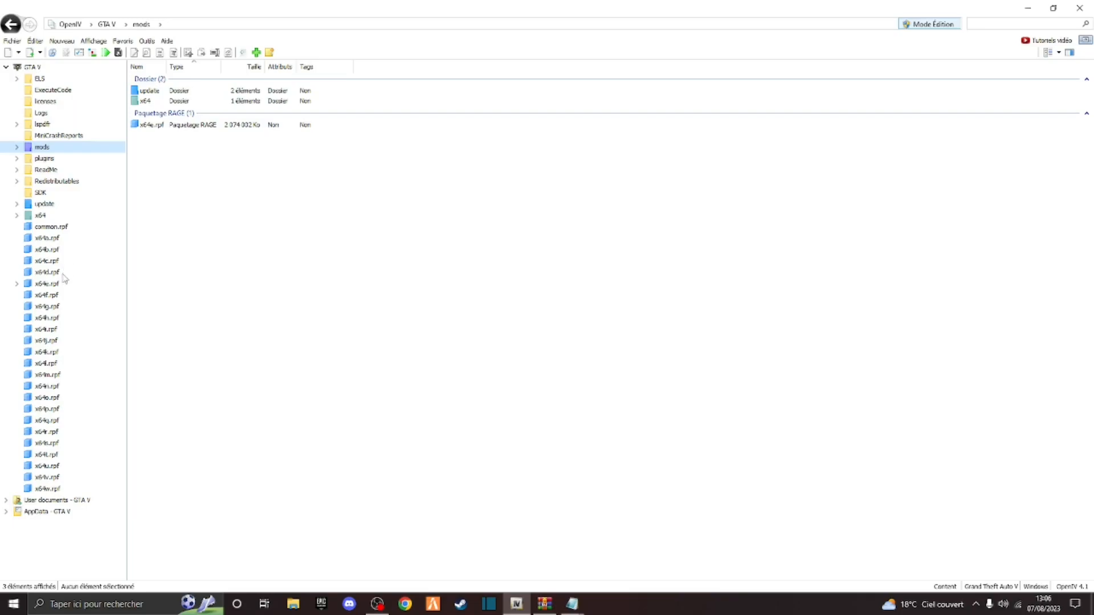
{"action": "left_click", "coordinate": [48, 284]}
{"action": "left_click", "coordinate": [158, 103]}
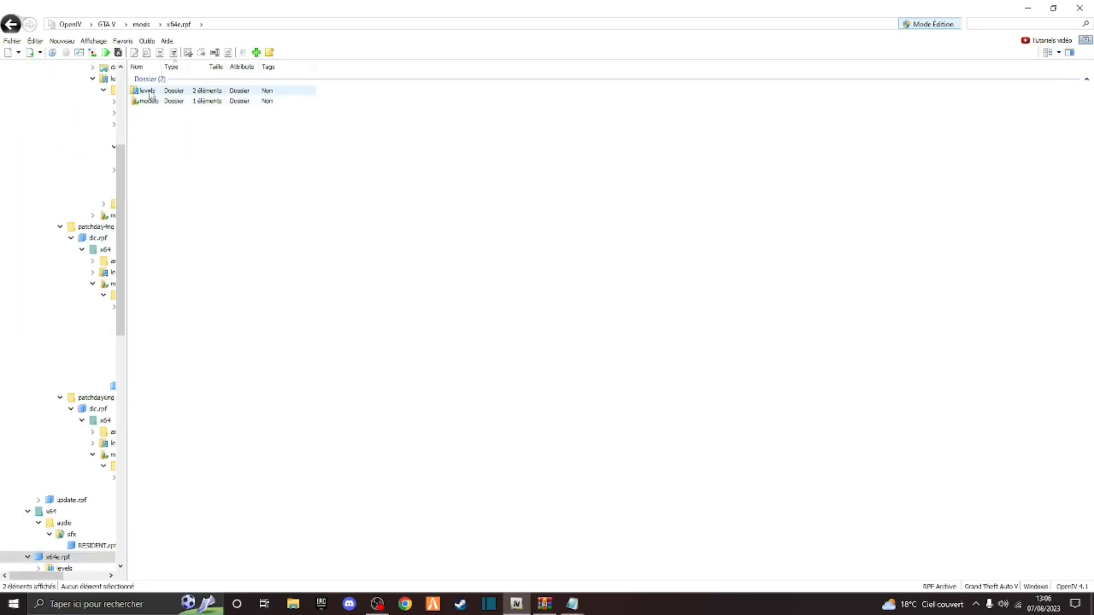
{"action": "left_click", "coordinate": [158, 101]}
{"action": "double_click", "coordinate": [157, 102]}
{"action": "double_click", "coordinate": [161, 92]}
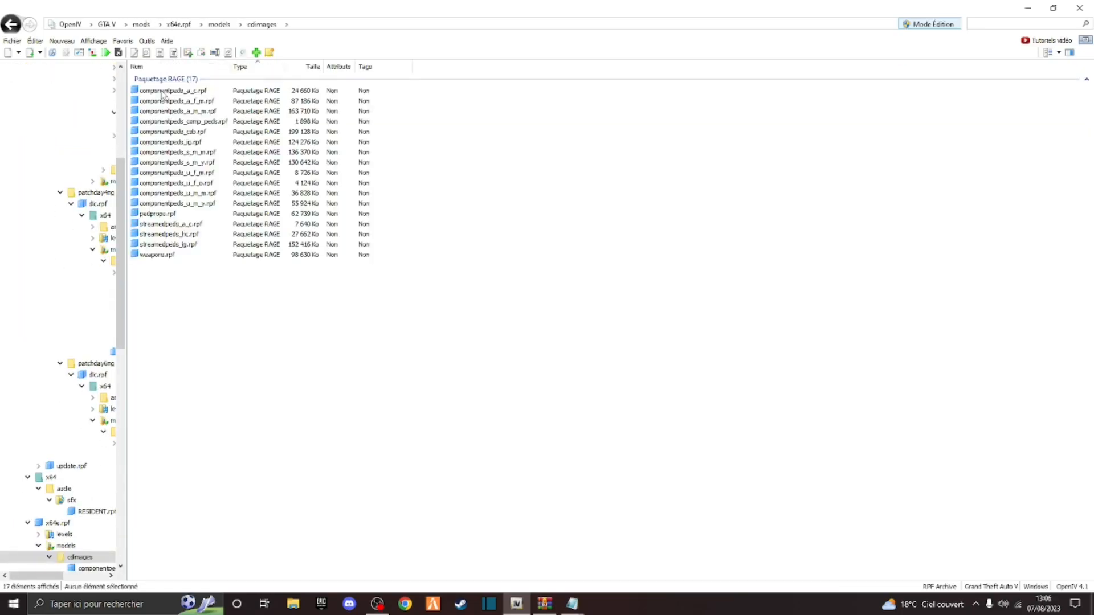
{"action": "double_click", "coordinate": [188, 214]}
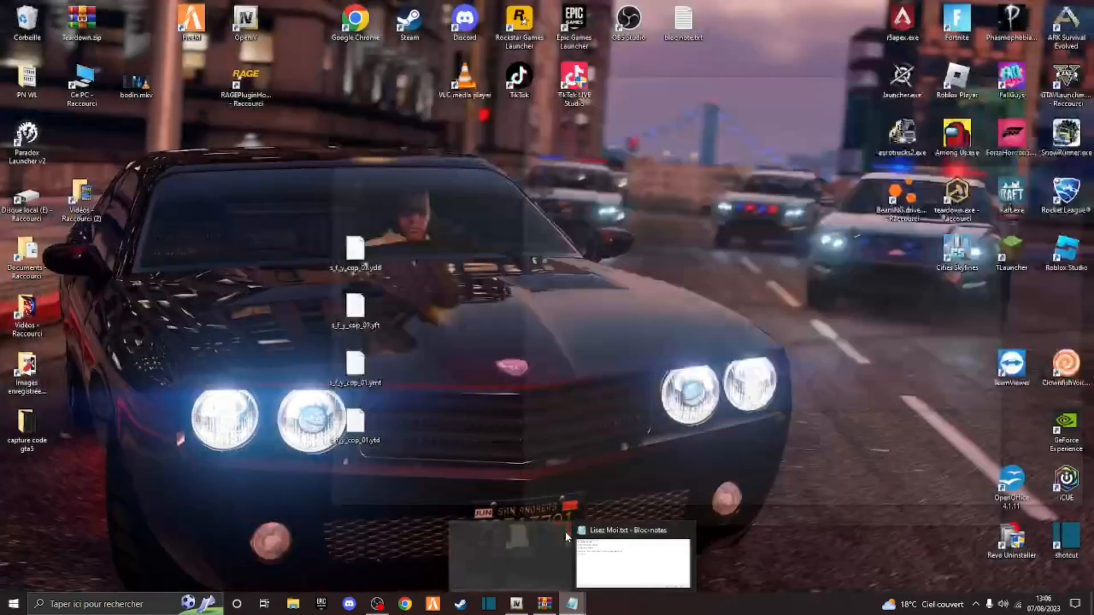
{"action": "left_click", "coordinate": [565, 532]}
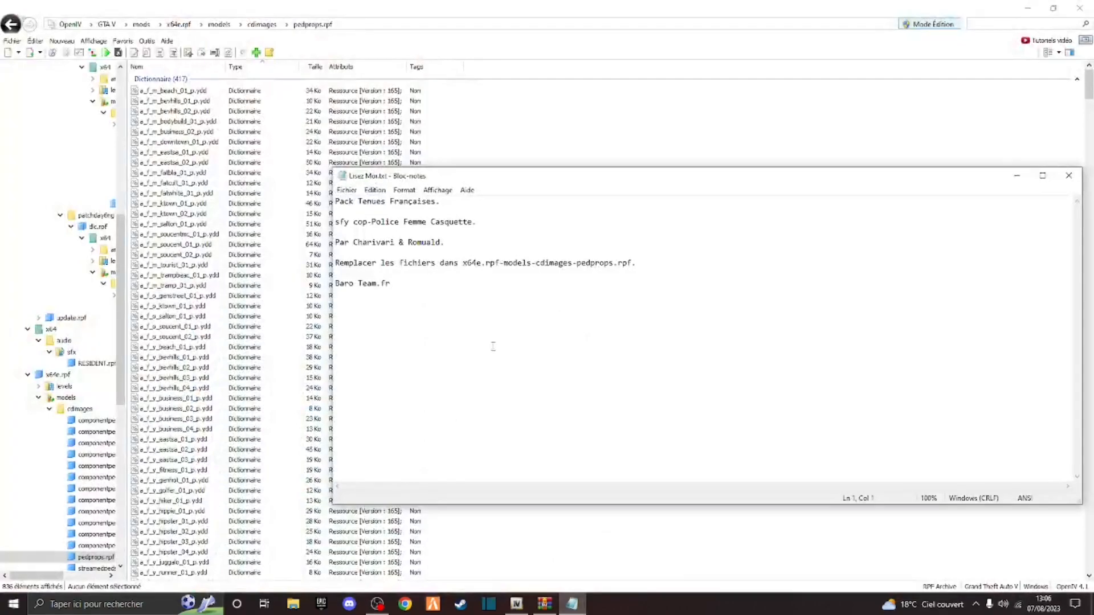
{"action": "left_click", "coordinate": [1068, 176]}
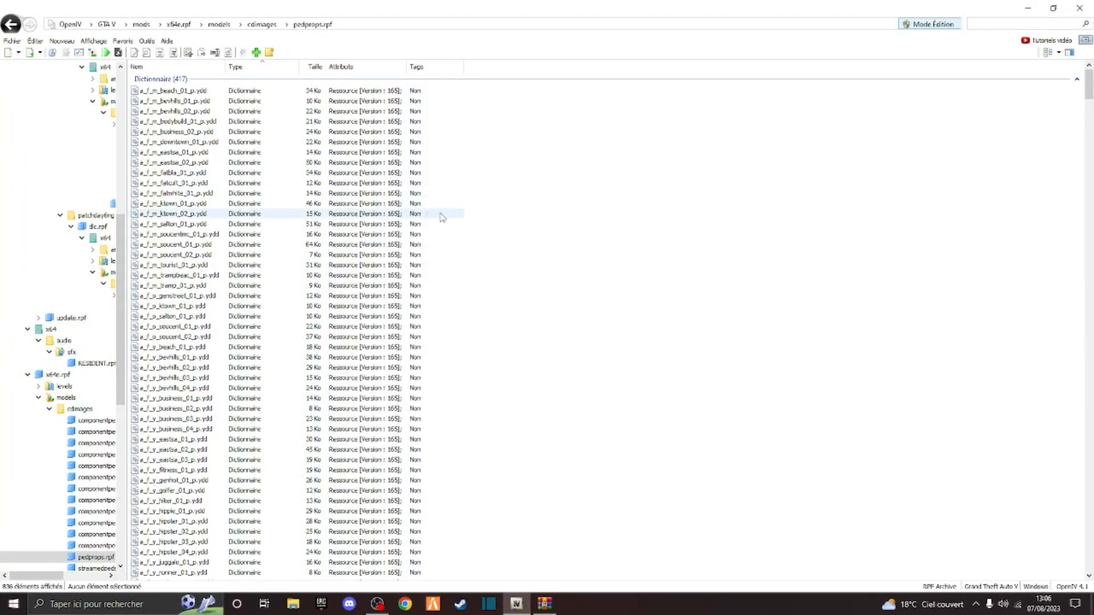
- Move the four s_f_y_cop_01 files from the desktop to the recycle bin and extract the two Casquette .ydd and .ytd files there
{"action": "left_click", "coordinate": [1030, 5]}
{"action": "left_click_drag", "start_coordinate": [412, 445], "coordinate": [25, 21]}
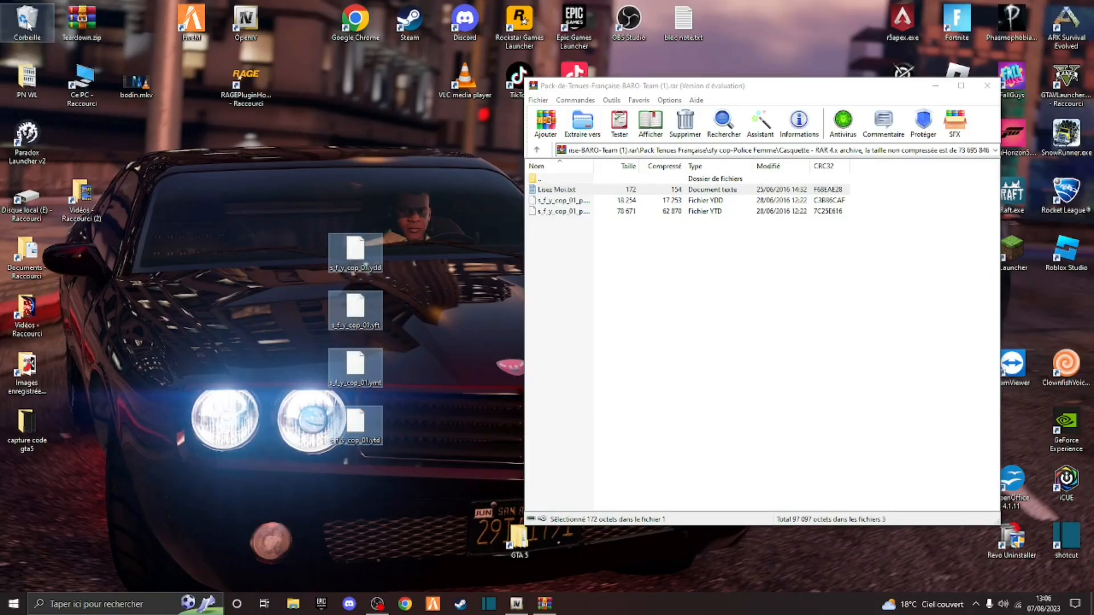
{"action": "left_click_drag", "start_coordinate": [580, 217], "coordinate": [577, 200]}
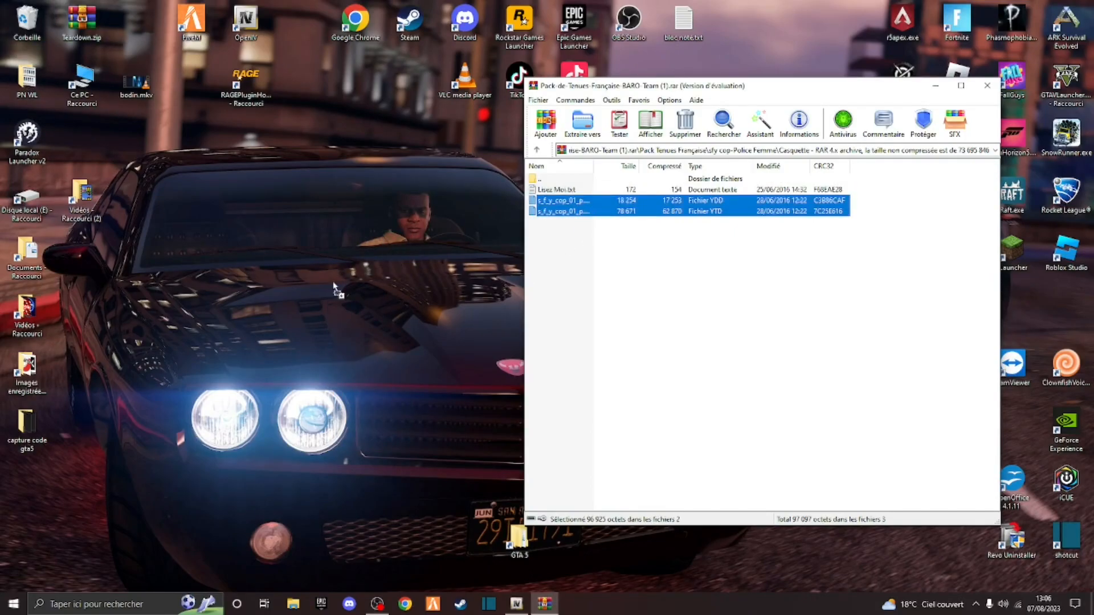
{"action": "left_click_drag", "start_coordinate": [360, 272], "coordinate": [348, 269]}
- Switch to OpenIV and add the two extracted Casquette files to pedprops.rpf
{"action": "left_click", "coordinate": [516, 604]}
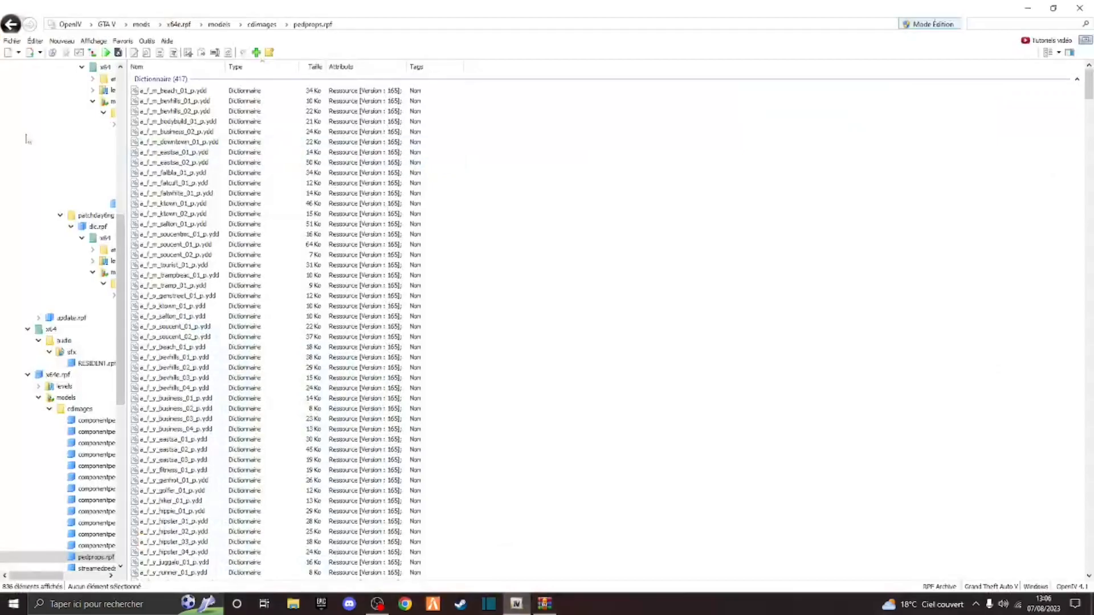
{"action": "left_click", "coordinate": [256, 53]}
{"action": "scroll", "coordinate": [573, 337], "scroll_direction": "down", "scroll_amount": 5}
{"action": "left_click", "coordinate": [527, 301]}
{"action": "left_click", "coordinate": [466, 302], "text": "ctrl"}
{"action": "left_click", "coordinate": [780, 447]}
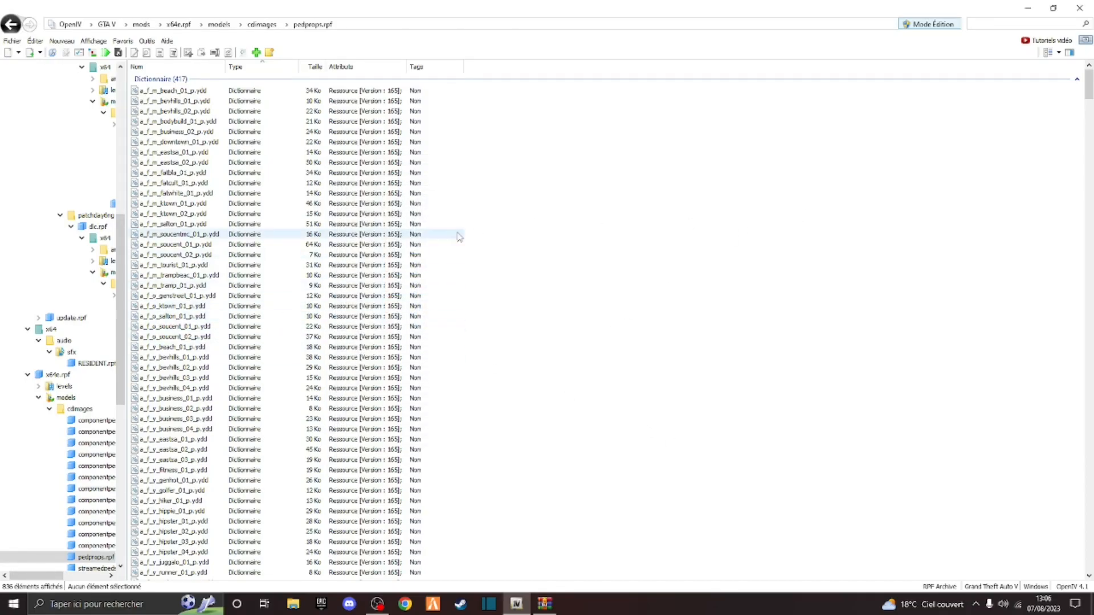
- Return to the pack's folder list in WinRAR and open the Tenues subfolder of sfy sheriff-Gendarme Femme
{"action": "left_click", "coordinate": [563, 180]}
{"action": "double_click", "coordinate": [563, 180]}
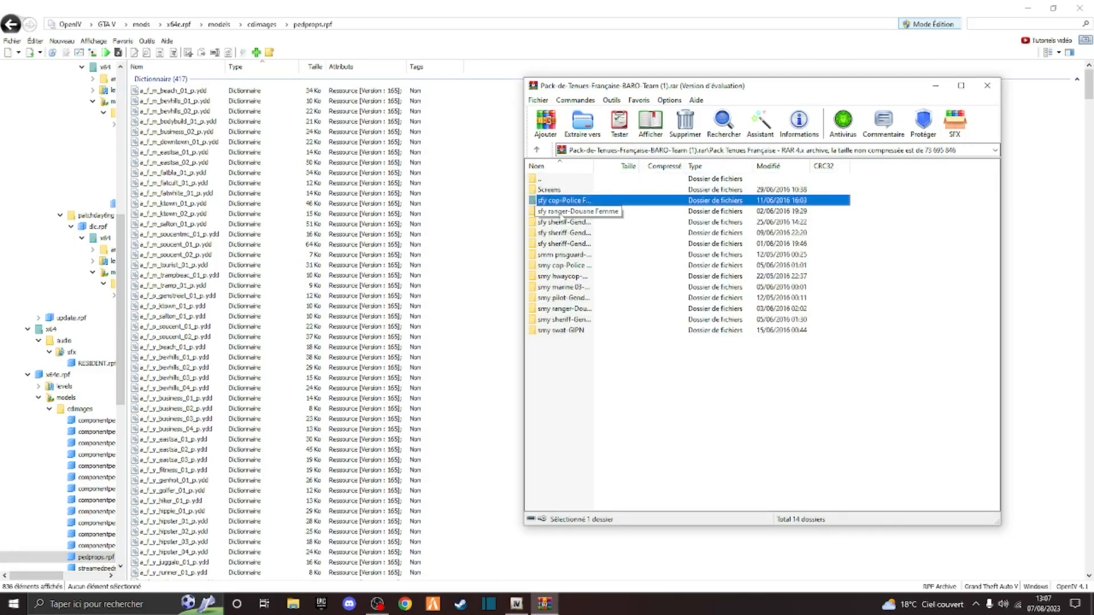
{"action": "left_click", "coordinate": [561, 212]}
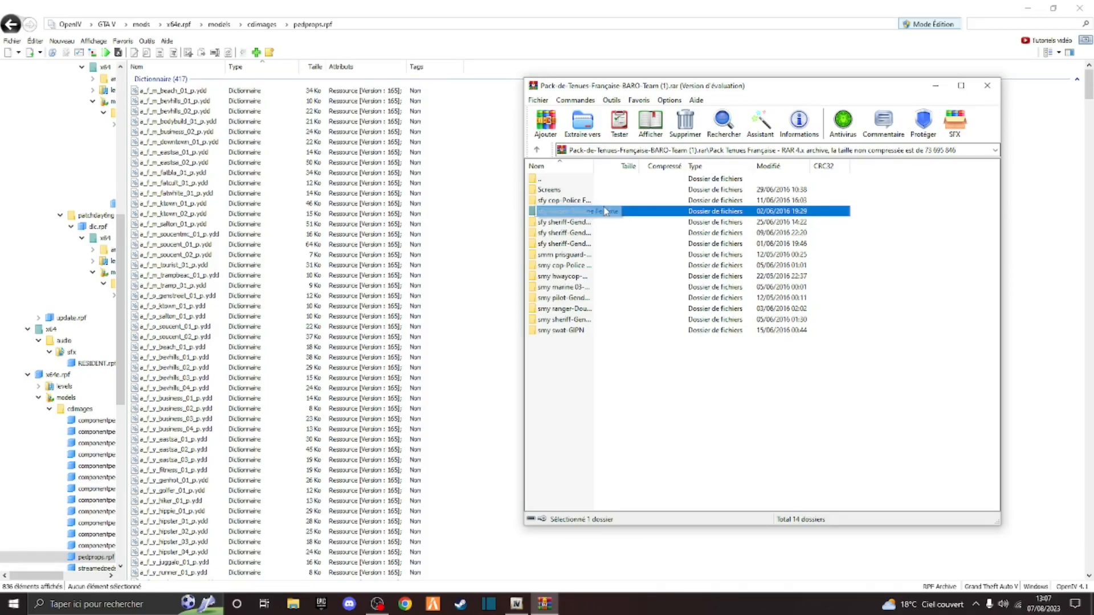
{"action": "left_click", "coordinate": [557, 223]}
{"action": "double_click", "coordinate": [557, 222]}
{"action": "double_click", "coordinate": [548, 200]}
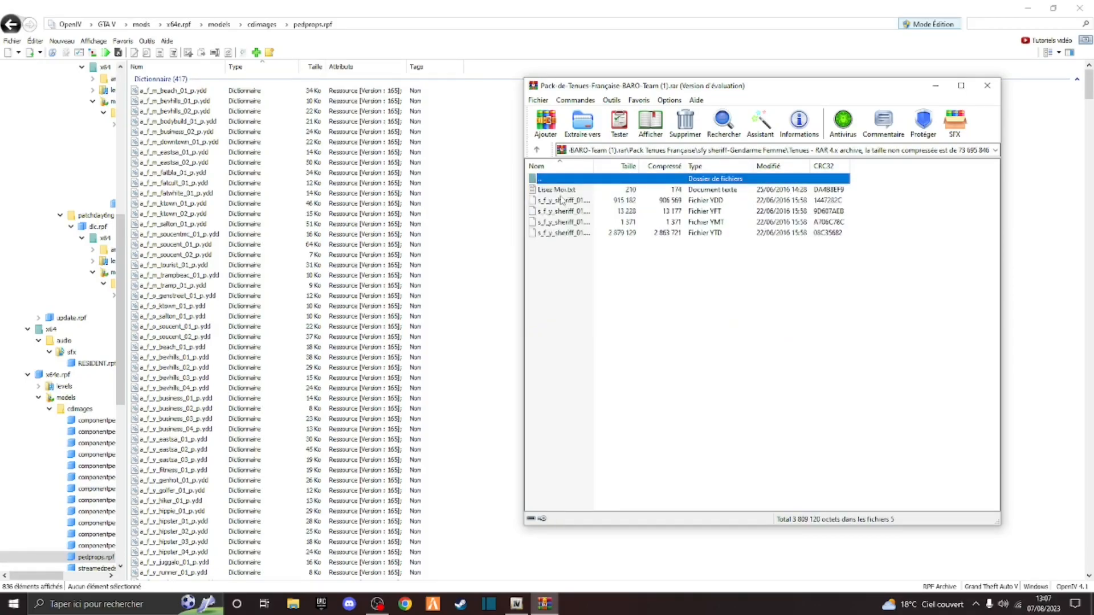
- Move the cap files from the desktop to the recycle bin and extract the four s_f_y_sheriff_01 files there
{"action": "left_click_drag", "start_coordinate": [567, 250], "coordinate": [568, 212]}
{"action": "left_click", "coordinate": [1027, 8]}
{"action": "left_click_drag", "start_coordinate": [353, 356], "coordinate": [36, 21]}
{"action": "left_click_drag", "start_coordinate": [602, 288], "coordinate": [345, 256]}
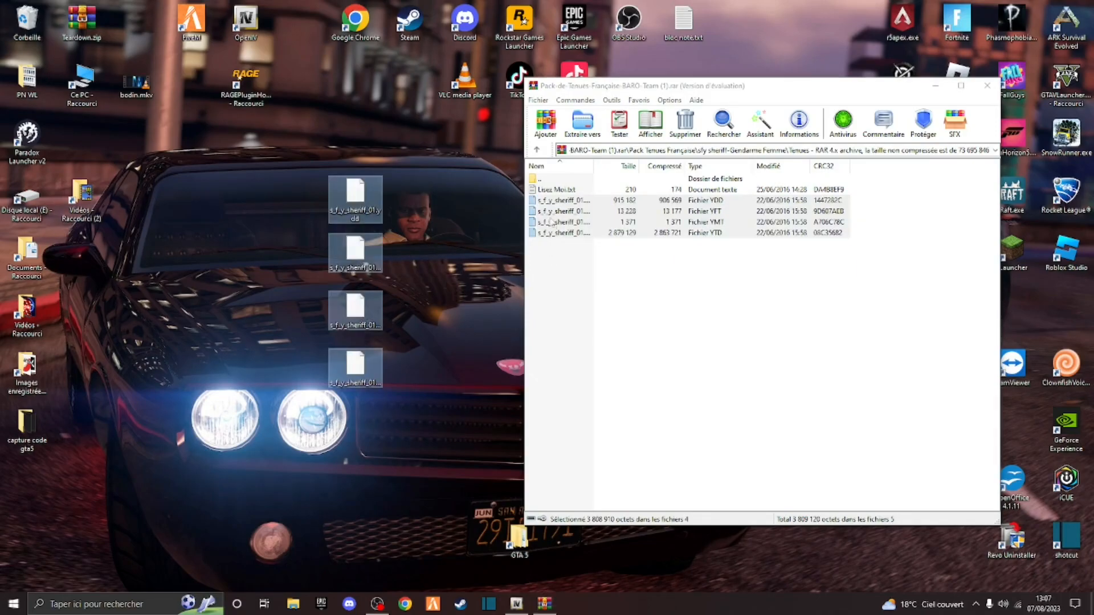
- Read the installation path in the female gendarme outfit's Lisez Moi.txt and return to the top-level GTA V folders in OpenIV
{"action": "double_click", "coordinate": [558, 191]}
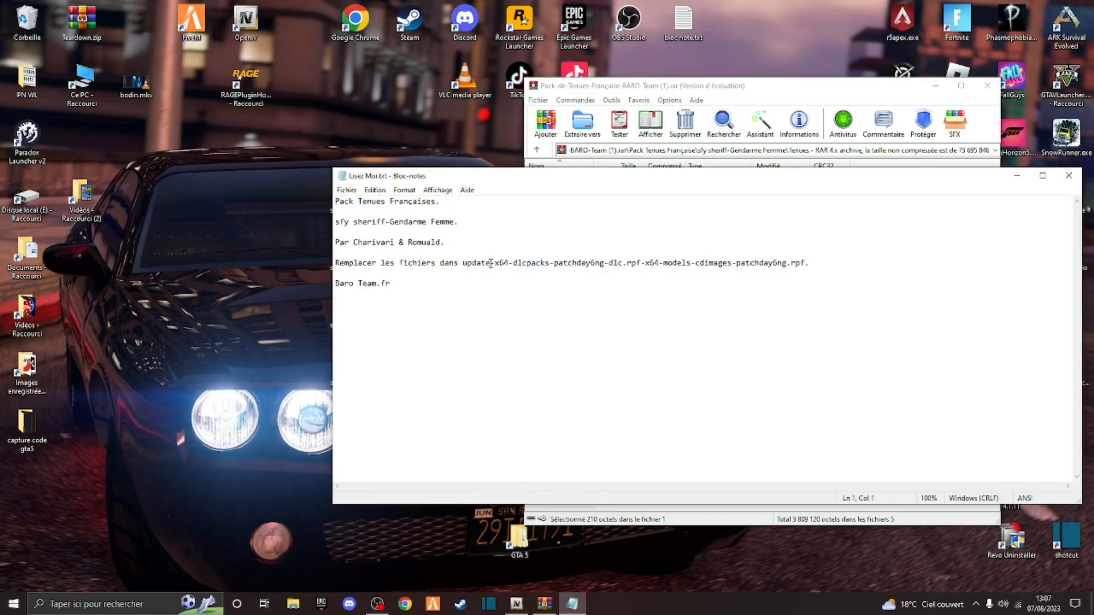
{"action": "left_click_drag", "start_coordinate": [527, 268], "coordinate": [544, 272]}
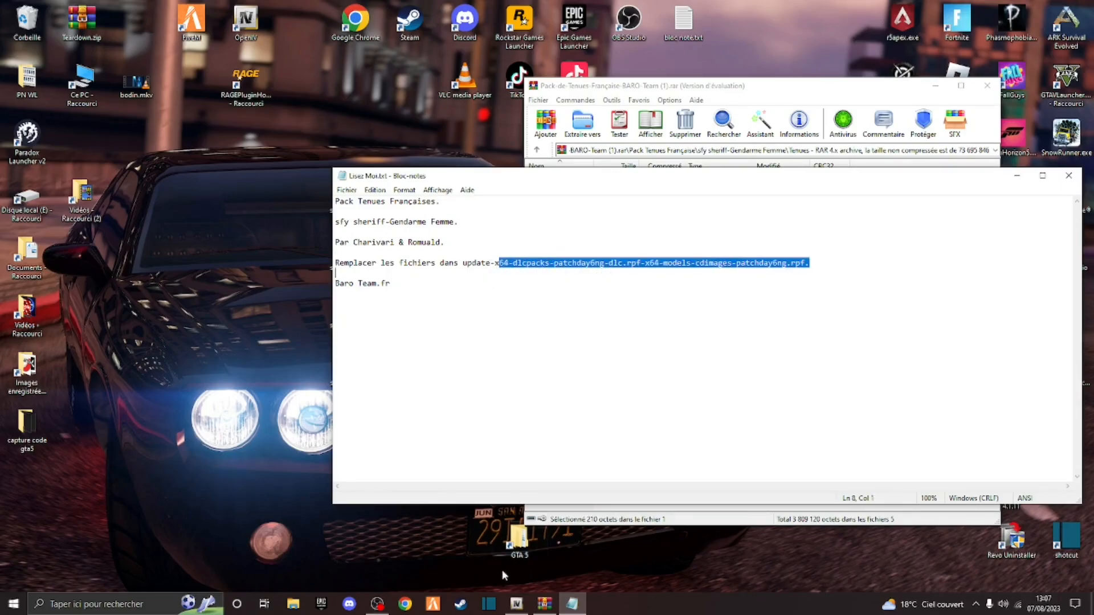
{"action": "left_click", "coordinate": [517, 605]}
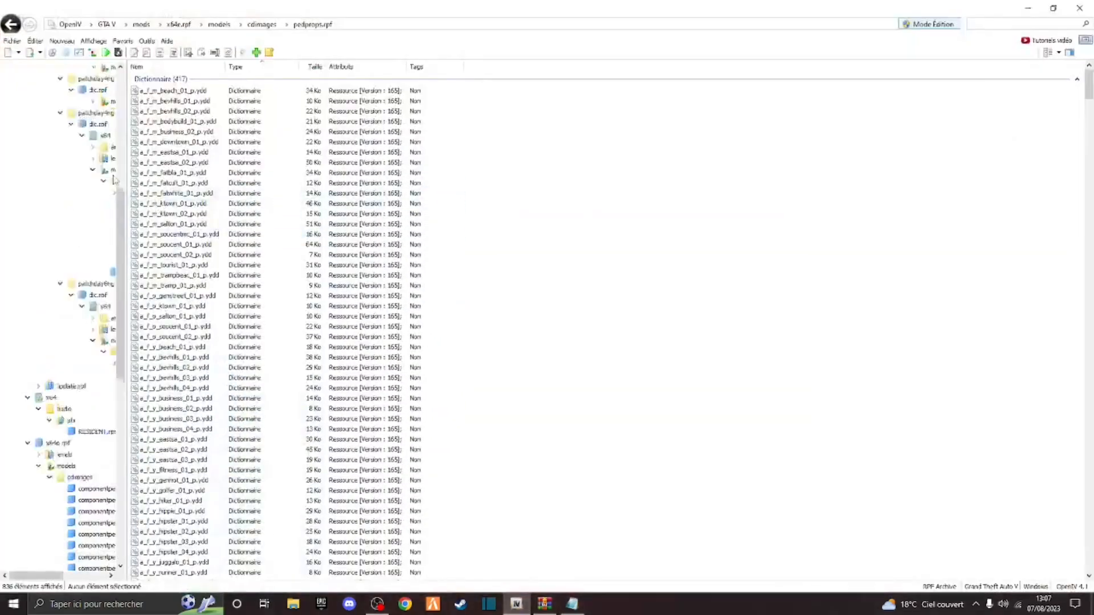
{"action": "left_click", "coordinate": [23, 148]}
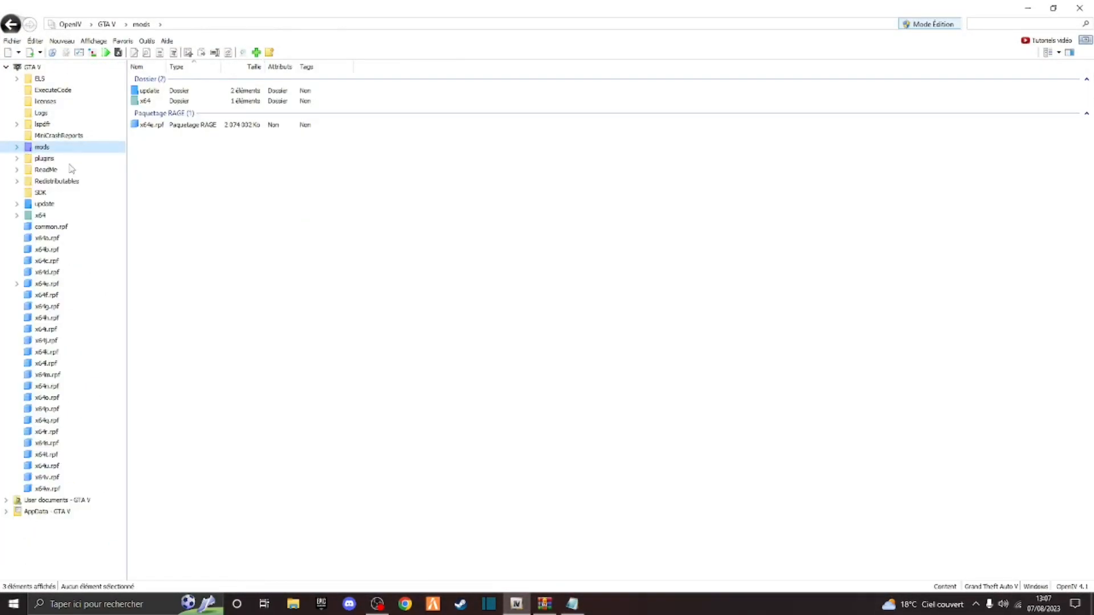
- Go through update/x64/dlcpacks to the patchday6ng folder and open its dlc.rpf
{"action": "left_click", "coordinate": [45, 204]}
{"action": "double_click", "coordinate": [146, 90]}
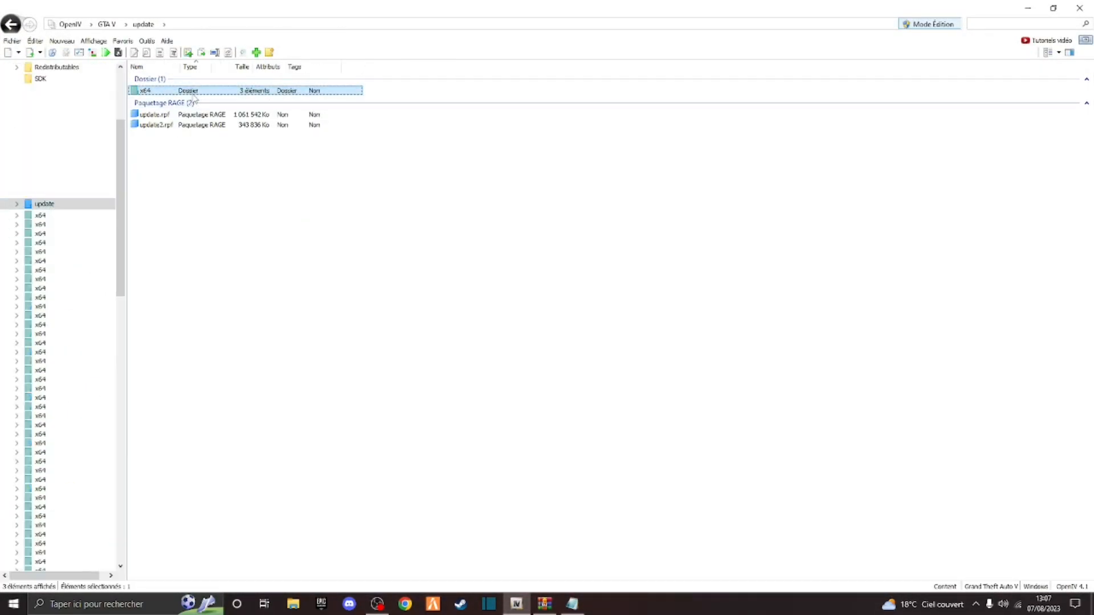
{"action": "double_click", "coordinate": [149, 101]}
{"action": "scroll", "coordinate": [196, 187], "scroll_direction": "down", "scroll_amount": 8}
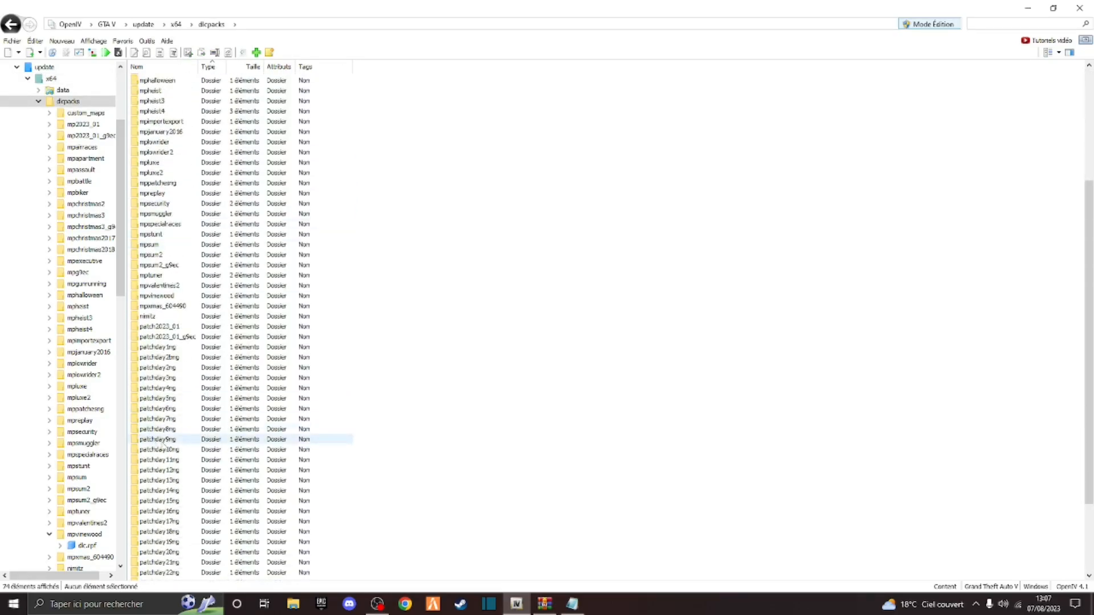
{"action": "double_click", "coordinate": [166, 408]}
{"action": "double_click", "coordinate": [147, 90]}
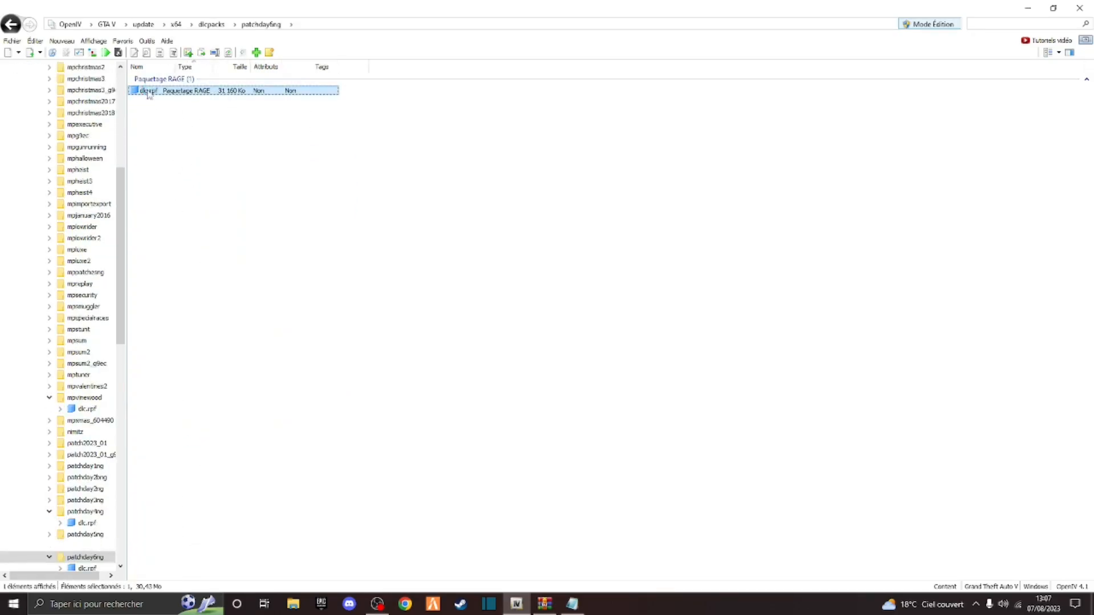
- Switch to the mods folder copy of dlc.rpf and open x64/models/cdimages/patchday6ng.rpf
{"action": "left_click", "coordinate": [160, 98]}
{"action": "double_click", "coordinate": [160, 90]}
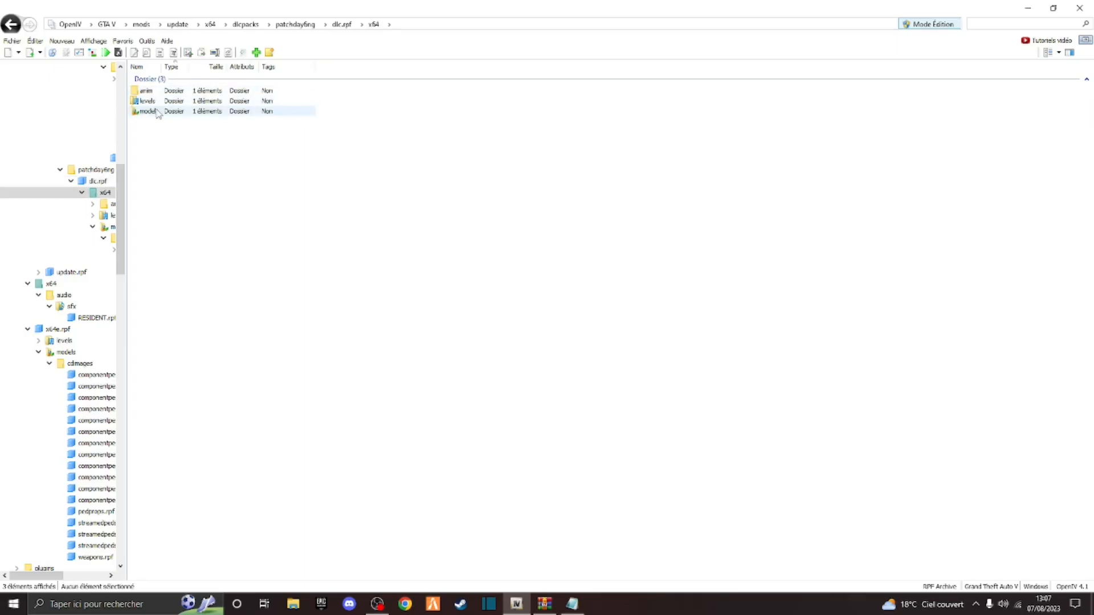
{"action": "double_click", "coordinate": [150, 110]}
{"action": "double_click", "coordinate": [161, 90]}
{"action": "double_click", "coordinate": [162, 90]}
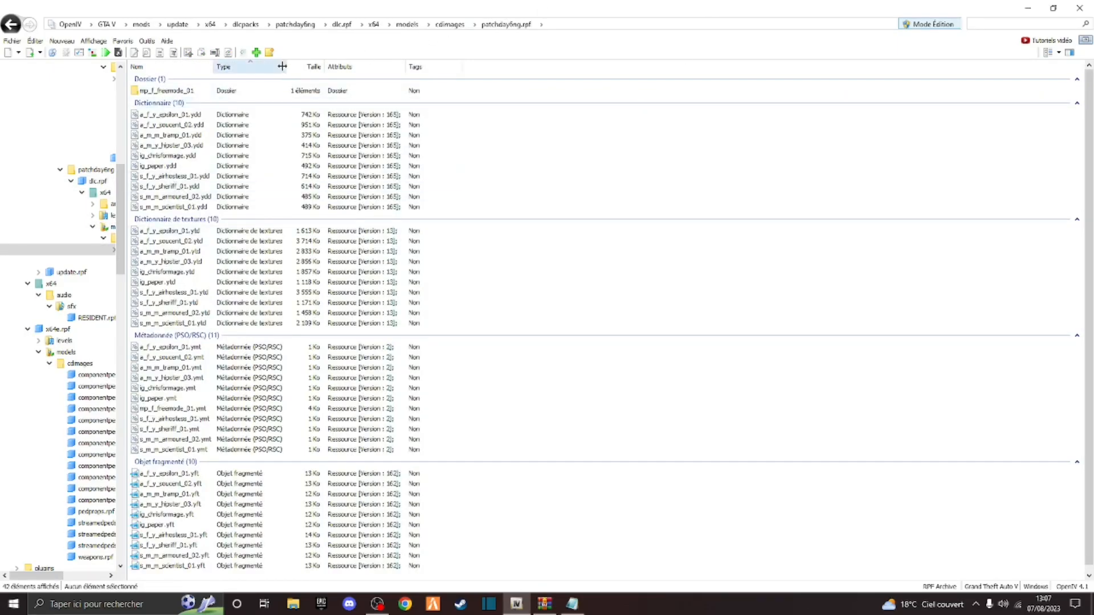
- Add the four s_f_y_sheriff_01 files from the desktop to patchday6ng.rpf and close Lisez Moi.txt
{"action": "left_click", "coordinate": [255, 53]}
{"action": "scroll", "coordinate": [652, 319], "scroll_direction": "down", "scroll_amount": 5}
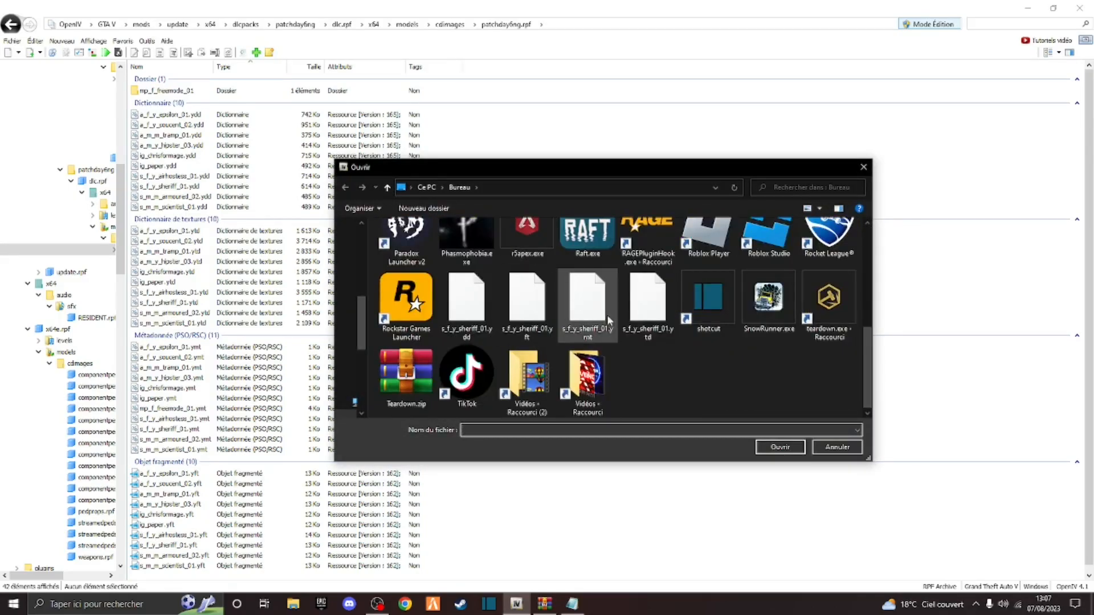
{"action": "left_click_drag", "start_coordinate": [655, 344], "coordinate": [485, 313]}
{"action": "left_click", "coordinate": [767, 450]}
{"action": "left_click", "coordinate": [572, 603]}
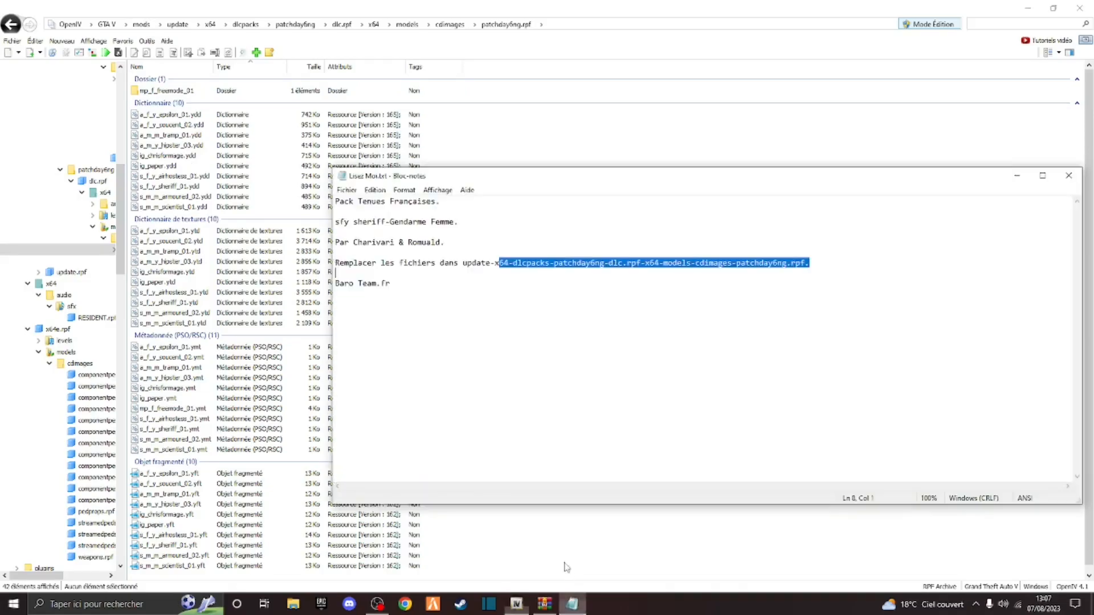
{"action": "left_click", "coordinate": [1068, 176]}
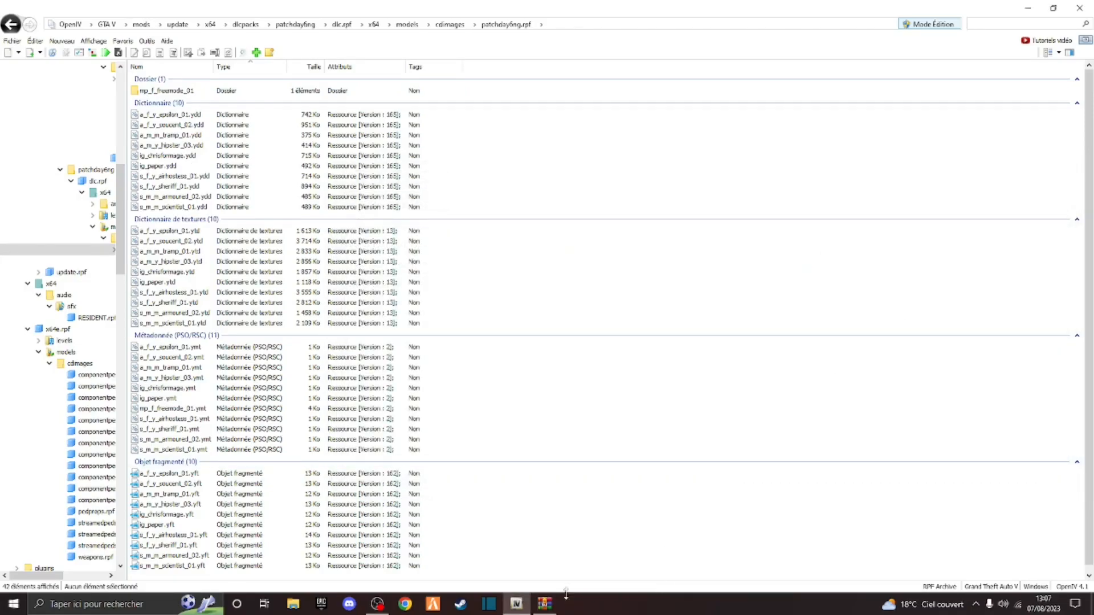
- In WinRAR, open the Lunettes subfolder of sfy sheriff-Gendarme Femme and read the path in its Lisez Moi.txt
{"action": "double_click", "coordinate": [573, 180]}
{"action": "double_click", "coordinate": [568, 193]}
{"action": "double_click", "coordinate": [567, 190]}
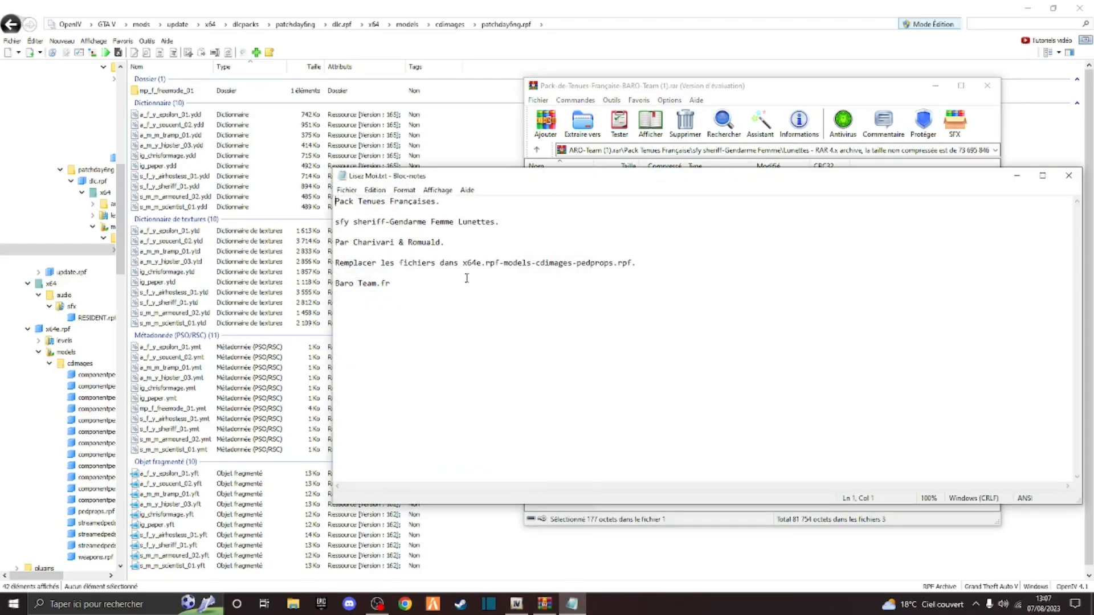
{"action": "key", "text": "shift+Down"}
{"action": "left_click", "coordinate": [1073, 180]}
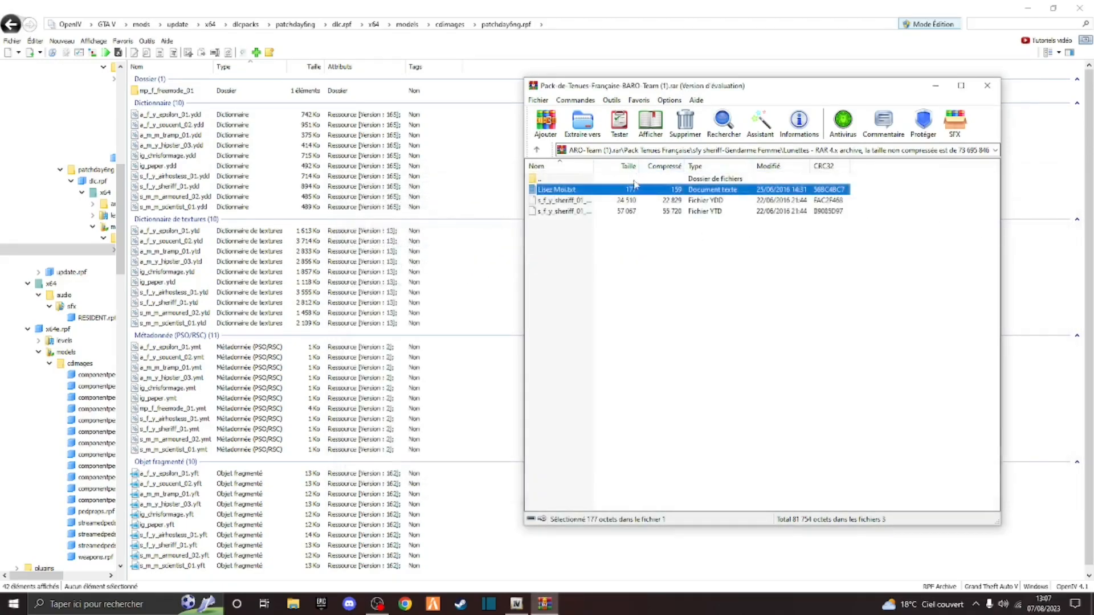
- In OpenIV, open pedprops.rpf under x64e.rpf/models/cdimages in the mods folder
{"action": "scroll", "coordinate": [63, 200], "scroll_direction": "up", "scroll_amount": 15}
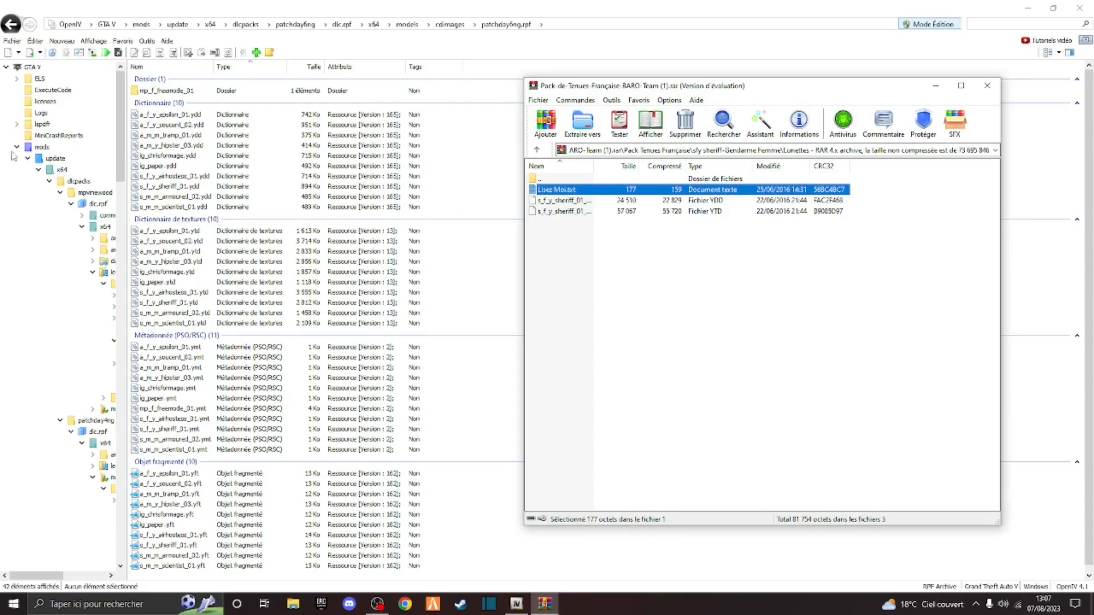
{"action": "left_click", "coordinate": [17, 147]}
{"action": "left_click", "coordinate": [16, 204]}
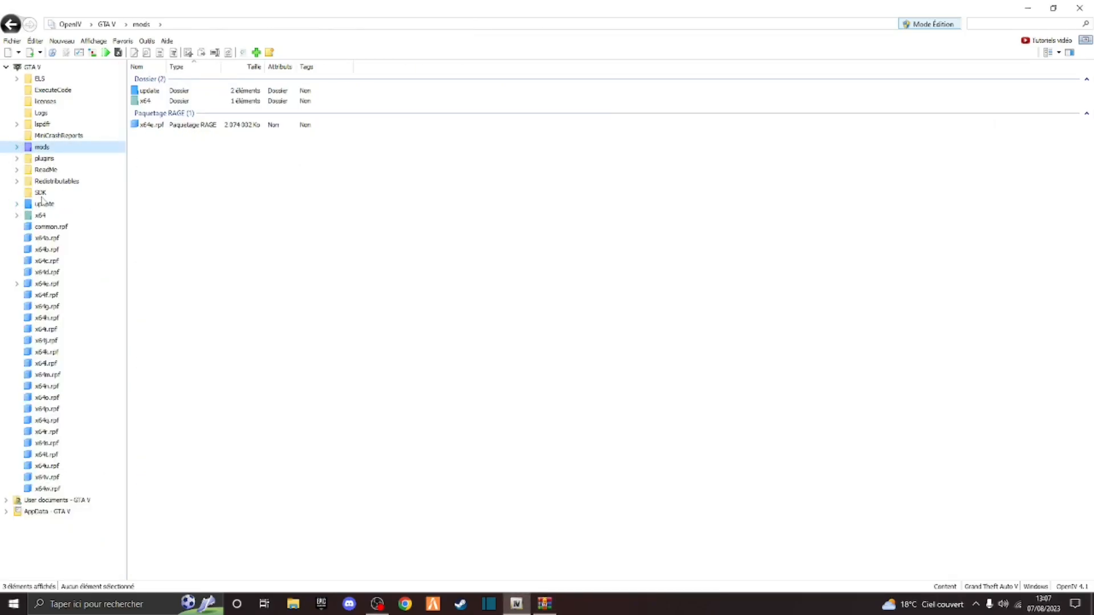
{"action": "left_click", "coordinate": [49, 283]}
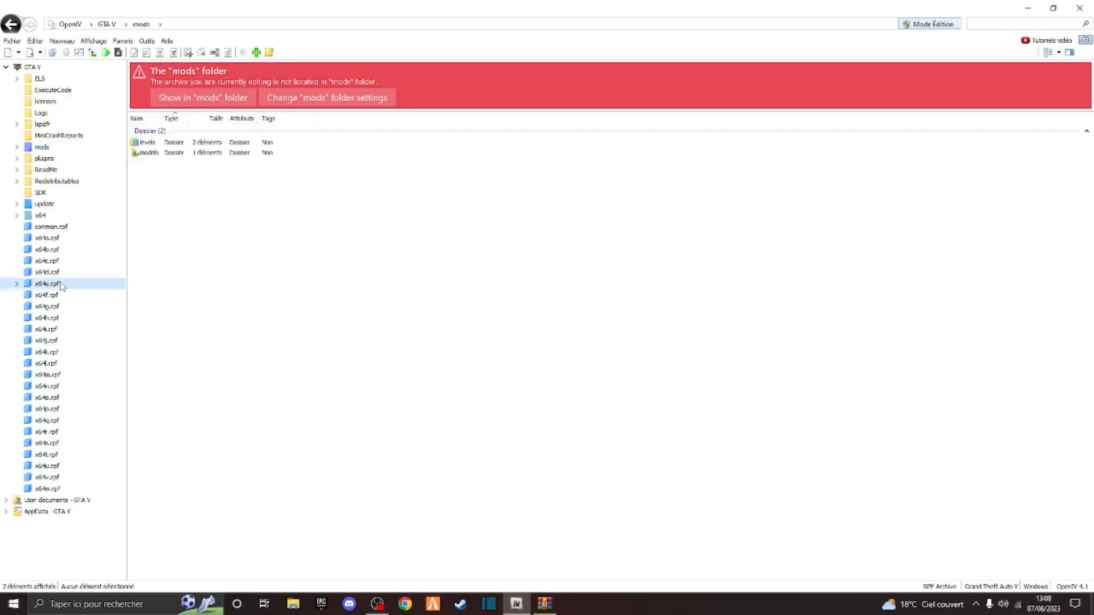
{"action": "double_click", "coordinate": [149, 101]}
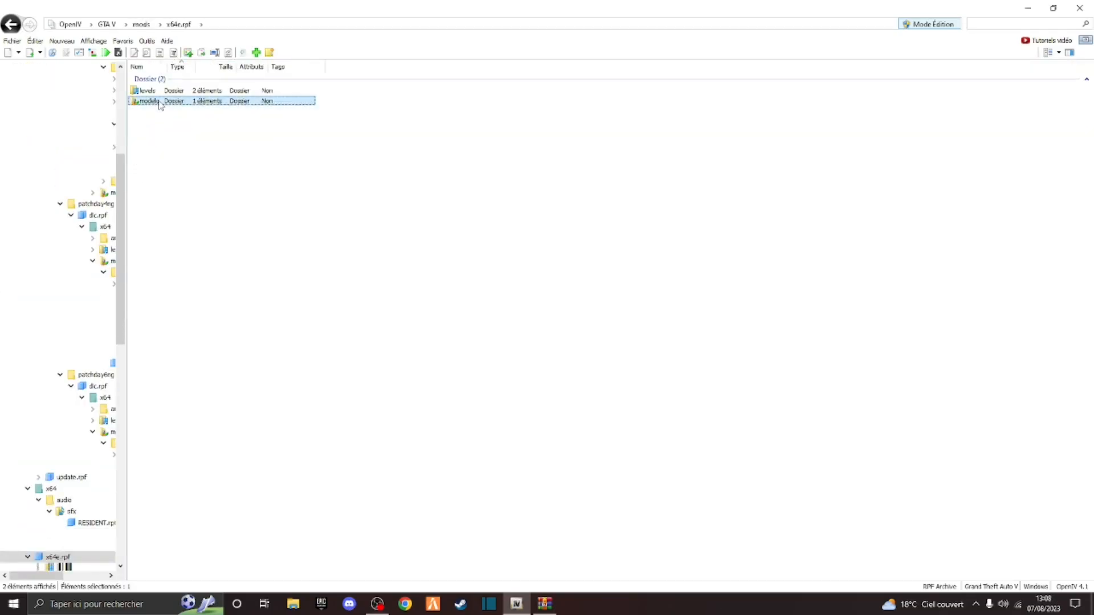
{"action": "double_click", "coordinate": [156, 93]}
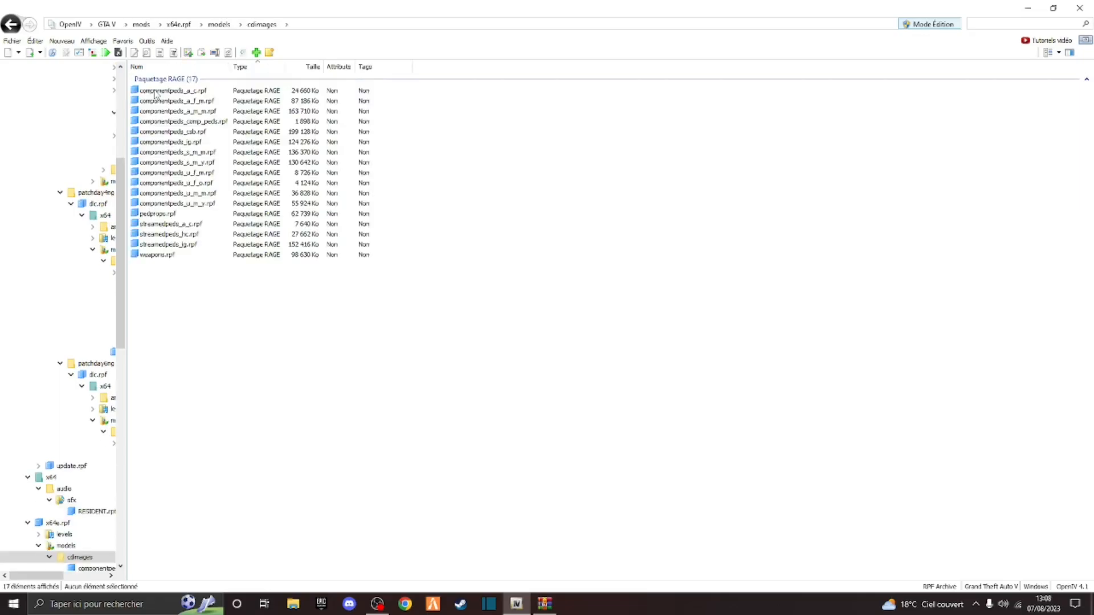
{"action": "double_click", "coordinate": [172, 217]}
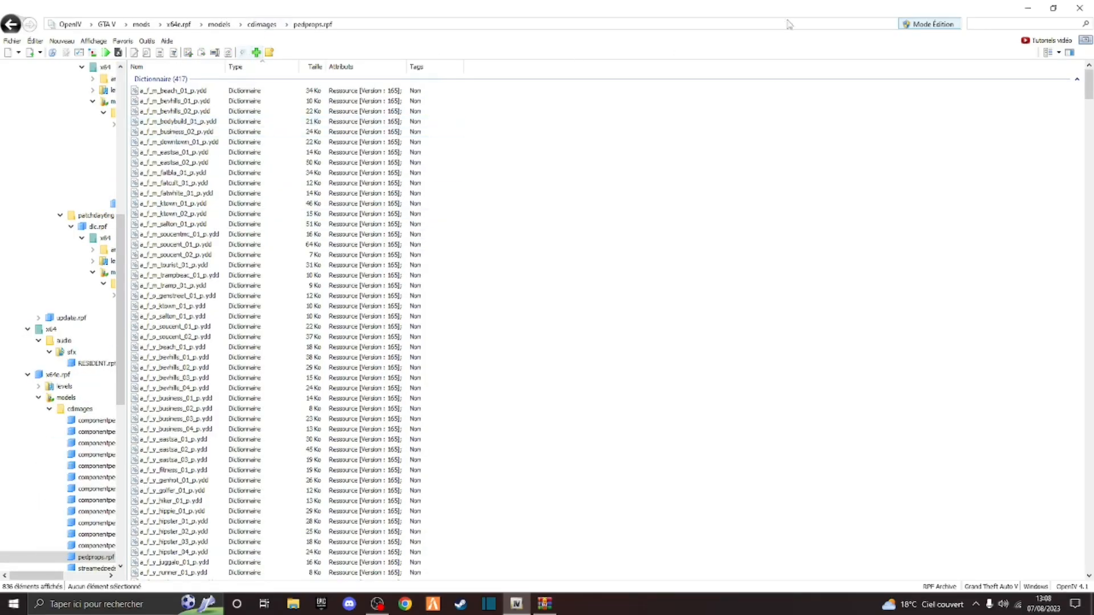
- Move the sheriff outfit files from the desktop to the recycle bin and extract the two Lunettes .ydd and .ytd files there
{"action": "left_click", "coordinate": [1029, 8]}
{"action": "left_click_drag", "start_coordinate": [381, 442], "coordinate": [17, 20]}
{"action": "left_click_drag", "start_coordinate": [603, 330], "coordinate": [412, 283]}
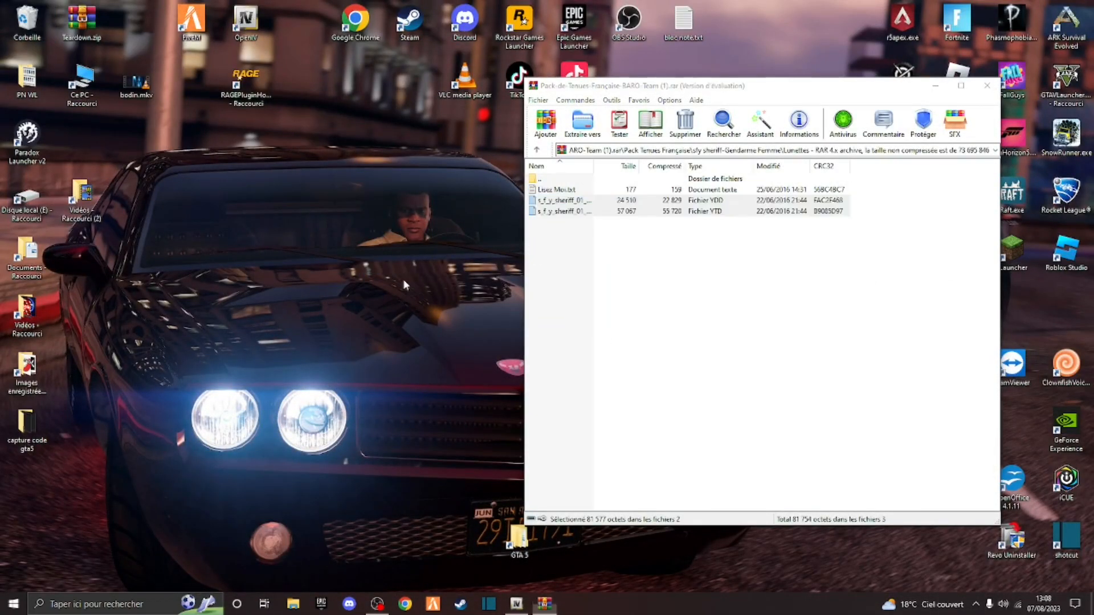
{"action": "left_click", "coordinate": [545, 606]}
- Start adding files to pedprops.rpf in OpenIV and delete the duplicate s_f_y_sheriff_01_p - Copie.ytd from the desktop
{"action": "left_click", "coordinate": [515, 605]}
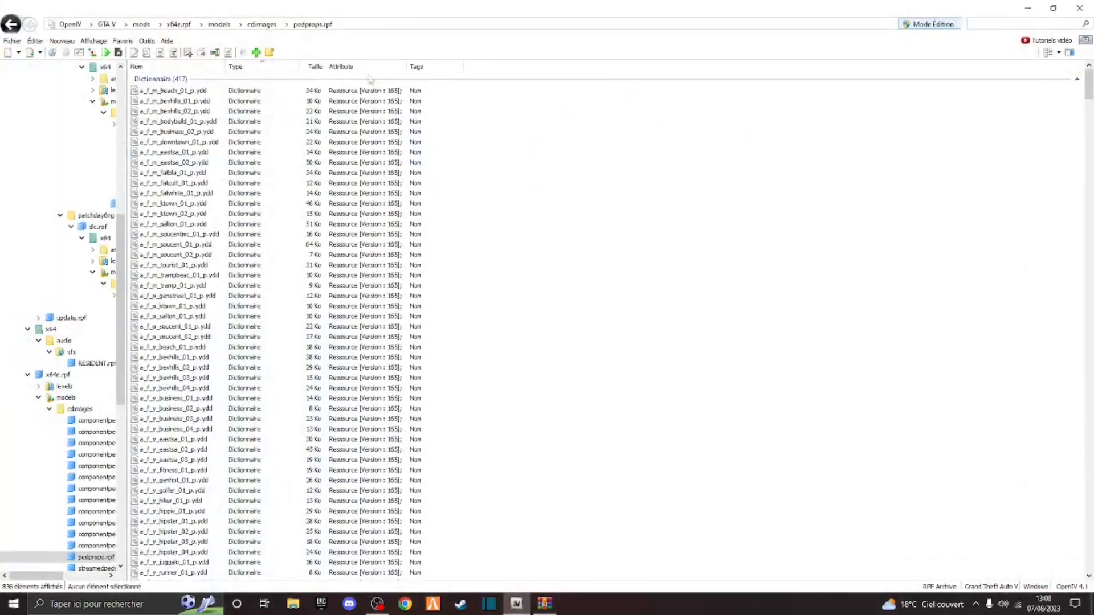
{"action": "left_click", "coordinate": [258, 52]}
{"action": "scroll", "coordinate": [590, 302], "scroll_direction": "down", "scroll_amount": 5}
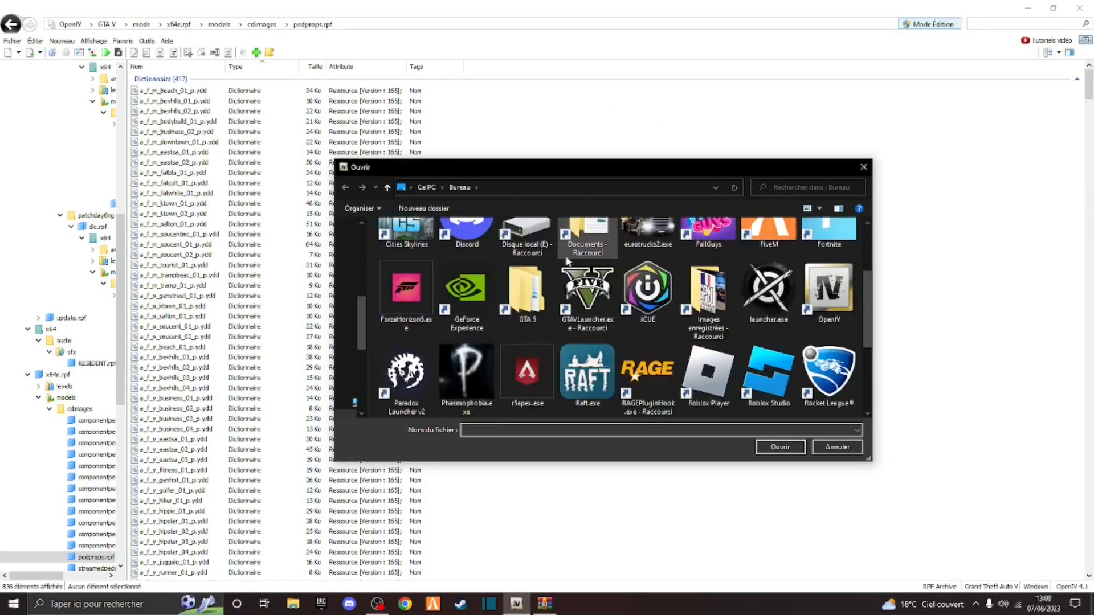
{"action": "left_click_drag", "start_coordinate": [527, 312], "coordinate": [513, 310]}
{"action": "left_click", "coordinate": [474, 306], "text": "ctrl"}
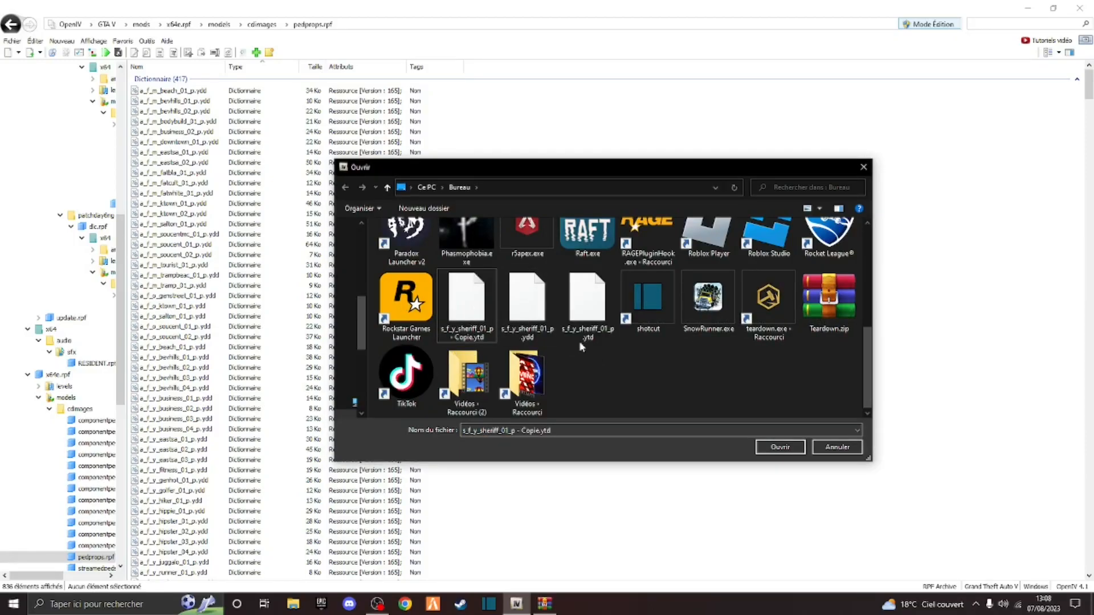
{"action": "right_click", "coordinate": [459, 317]}
{"action": "left_click", "coordinate": [494, 496]}
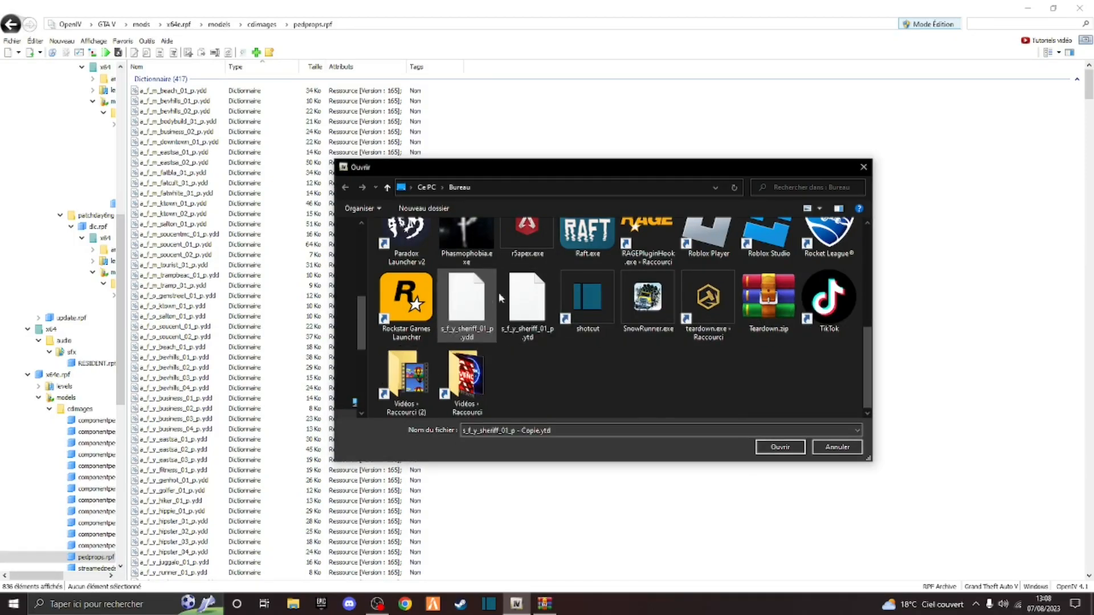
- Add s_f_y_sheriff_01_p.ydd and s_f_y_sheriff_01_p.ytd from the desktop to pedprops.rpf
{"action": "left_click", "coordinate": [471, 312]}
{"action": "left_click", "coordinate": [527, 304], "text": "ctrl"}
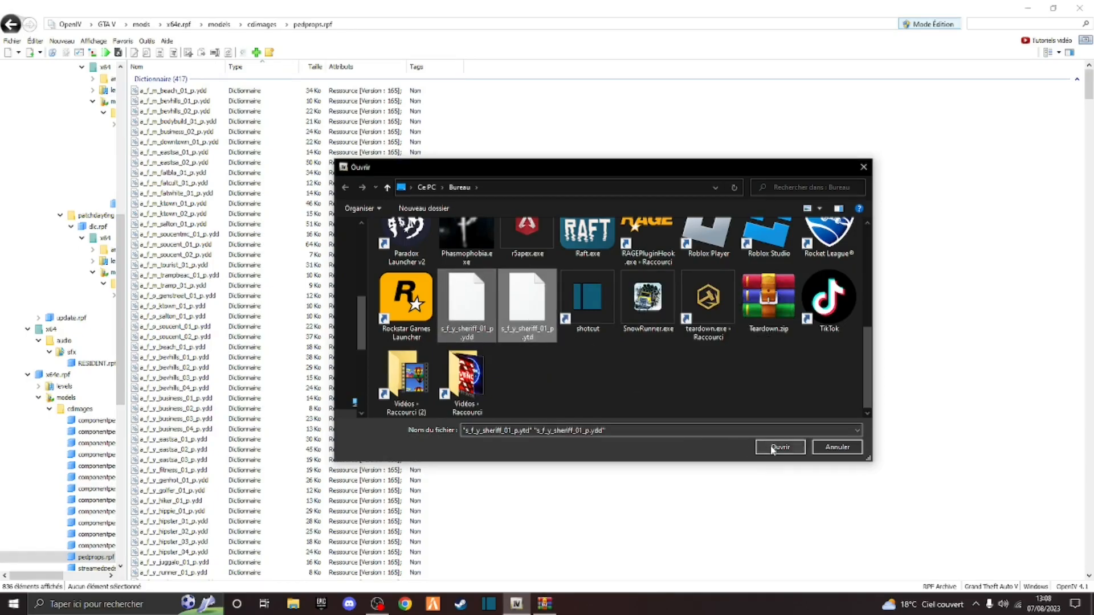
{"action": "left_click", "coordinate": [772, 449]}
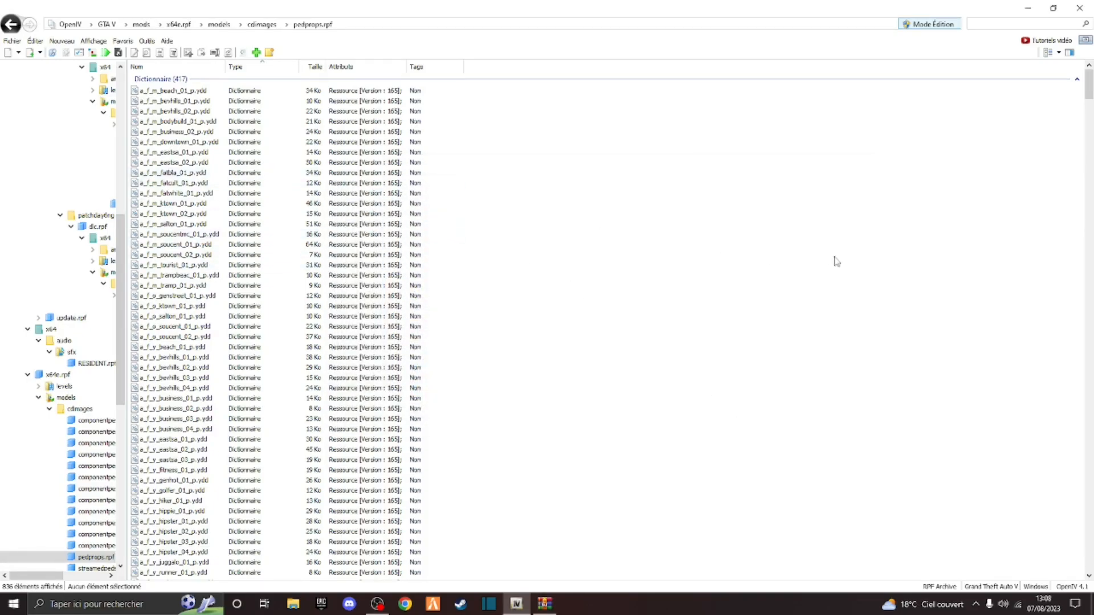
- Switch to WinRAR, open the Tenues subfolder of sfy sheriff-Gendarme Femme Hiver, and read the path in its Lisez Moi.txt
{"action": "left_click", "coordinate": [545, 604]}
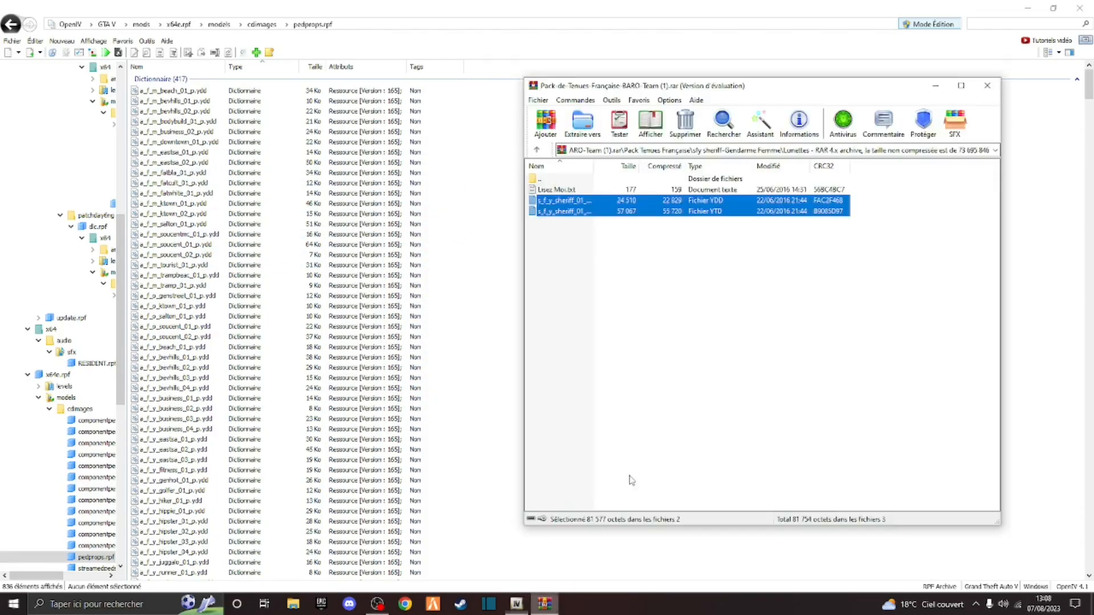
{"action": "double_click", "coordinate": [561, 182]}
{"action": "double_click", "coordinate": [561, 182]}
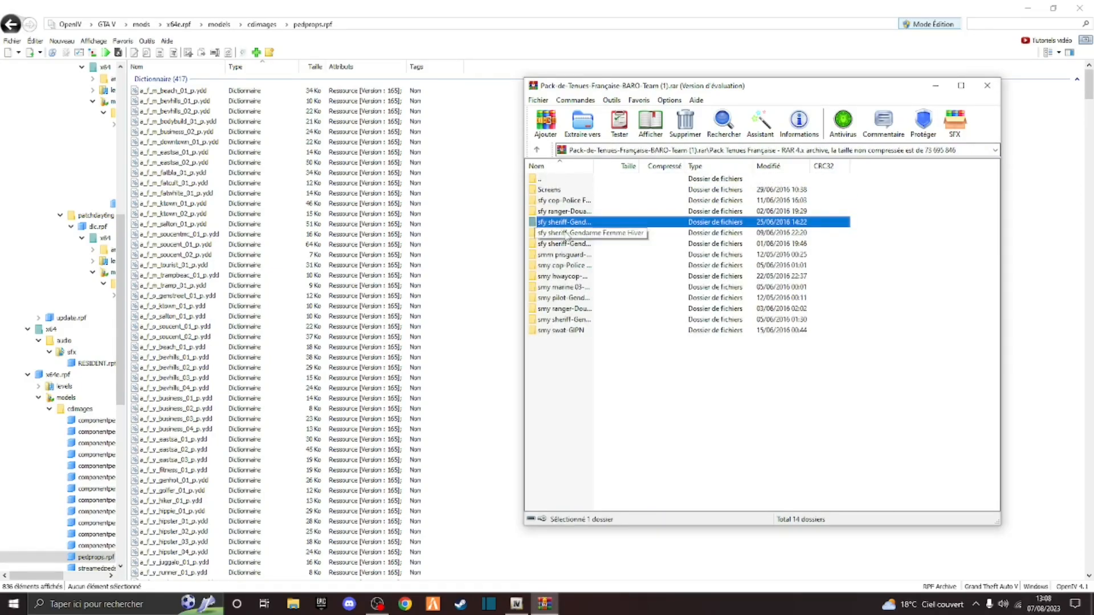
{"action": "double_click", "coordinate": [567, 233]}
{"action": "double_click", "coordinate": [548, 189]}
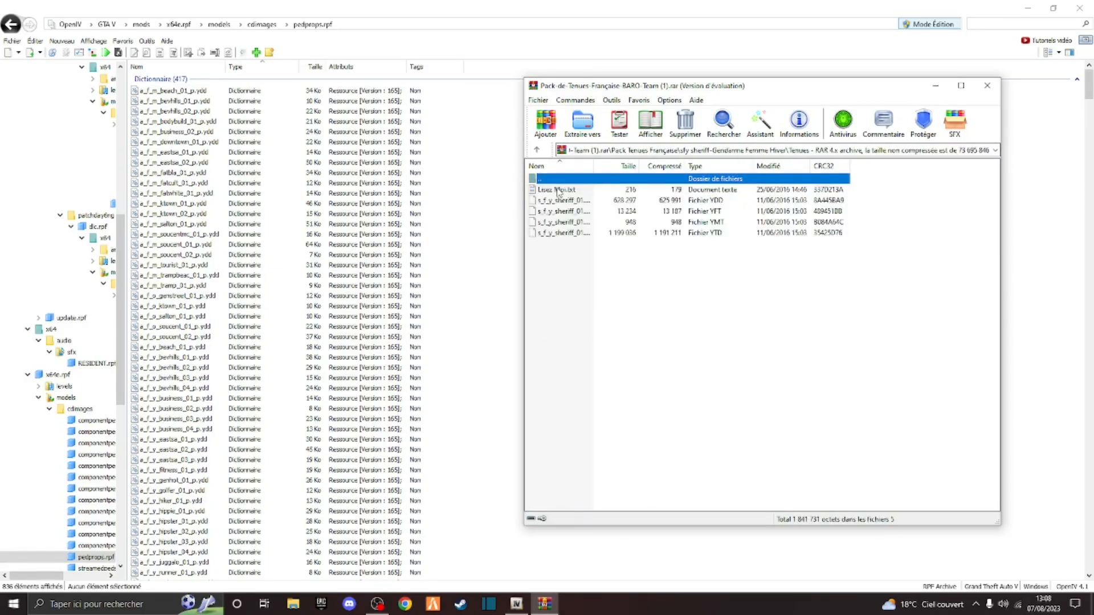
{"action": "double_click", "coordinate": [555, 190]}
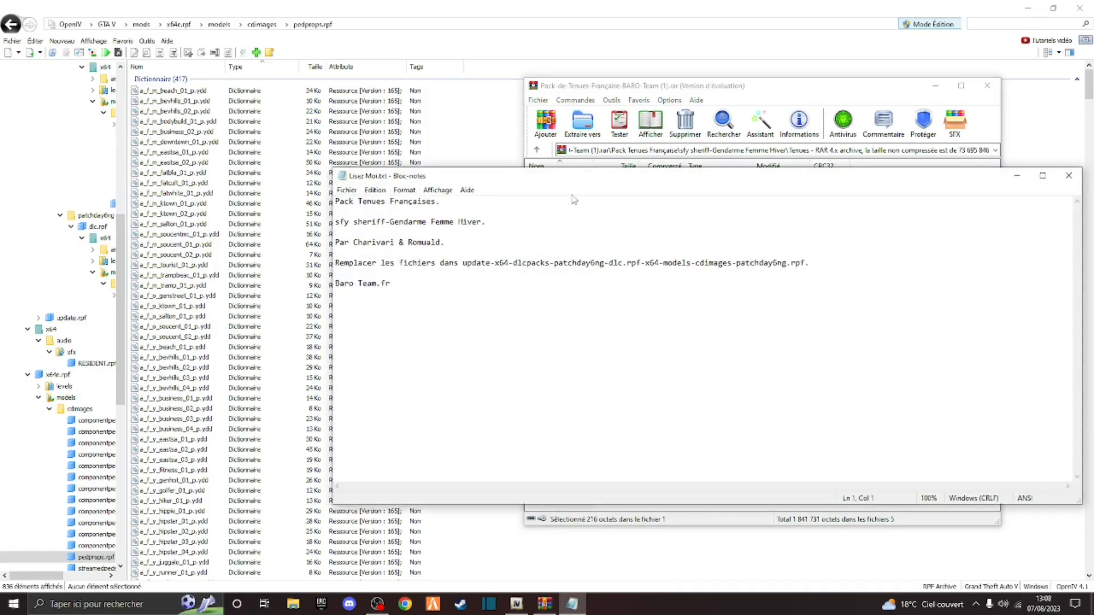
{"action": "left_click_drag", "start_coordinate": [570, 182], "coordinate": [695, 188]}
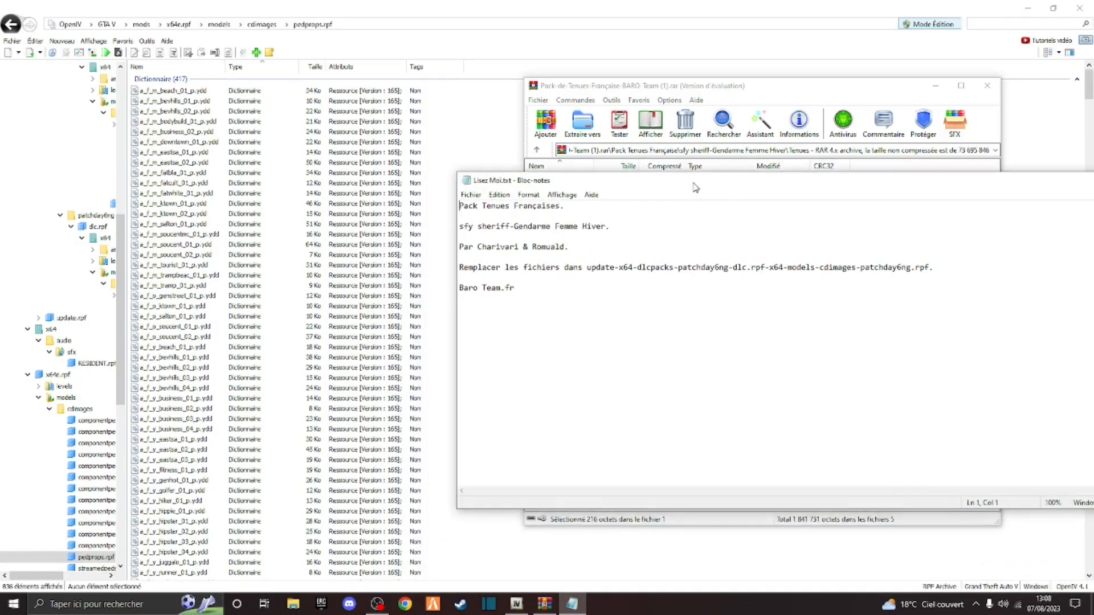
- Open patchday6ng.rpf in OpenIV under mods/update/x64/dlcpacks/patchday6ng/dlc.rpf/x64/models/cdimages
{"action": "scroll", "coordinate": [29, 248], "scroll_direction": "up", "scroll_amount": 10}
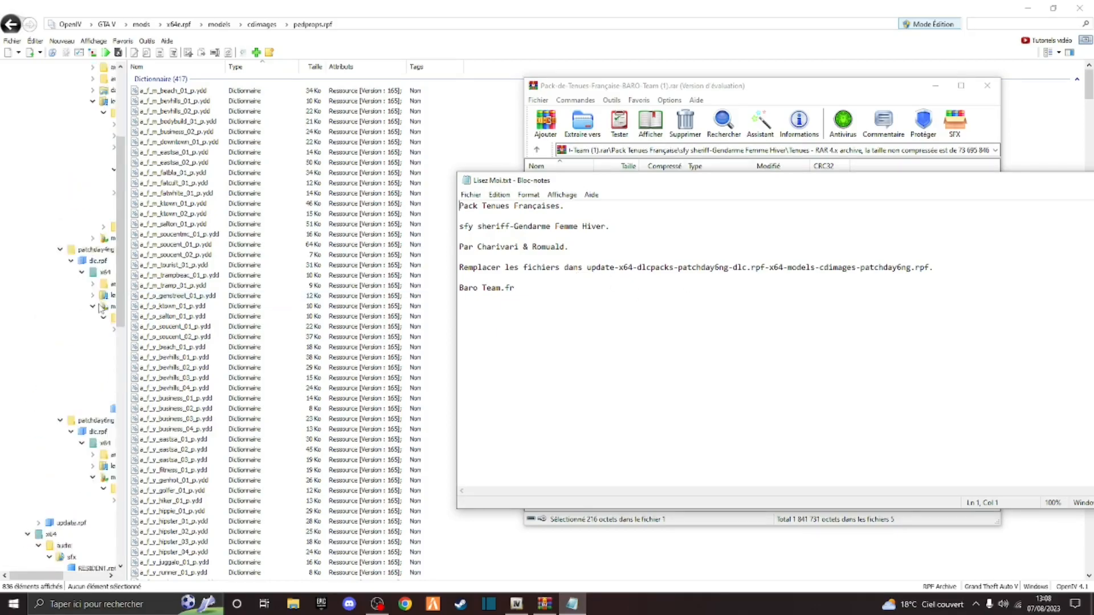
{"action": "left_click", "coordinate": [17, 148]}
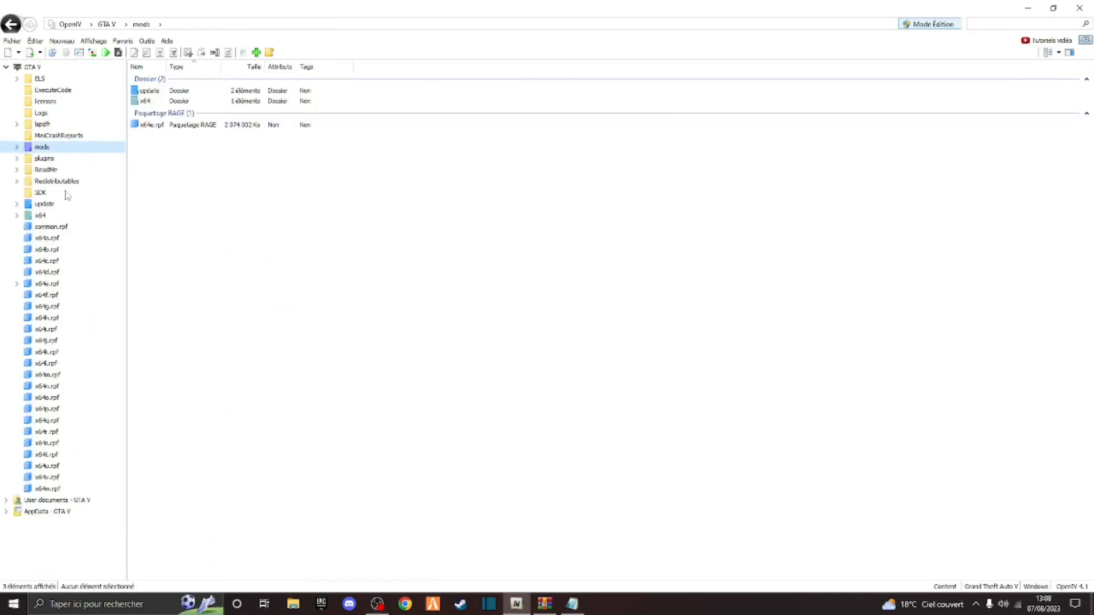
{"action": "double_click", "coordinate": [149, 91]}
{"action": "double_click", "coordinate": [186, 93]}
{"action": "double_click", "coordinate": [187, 94]}
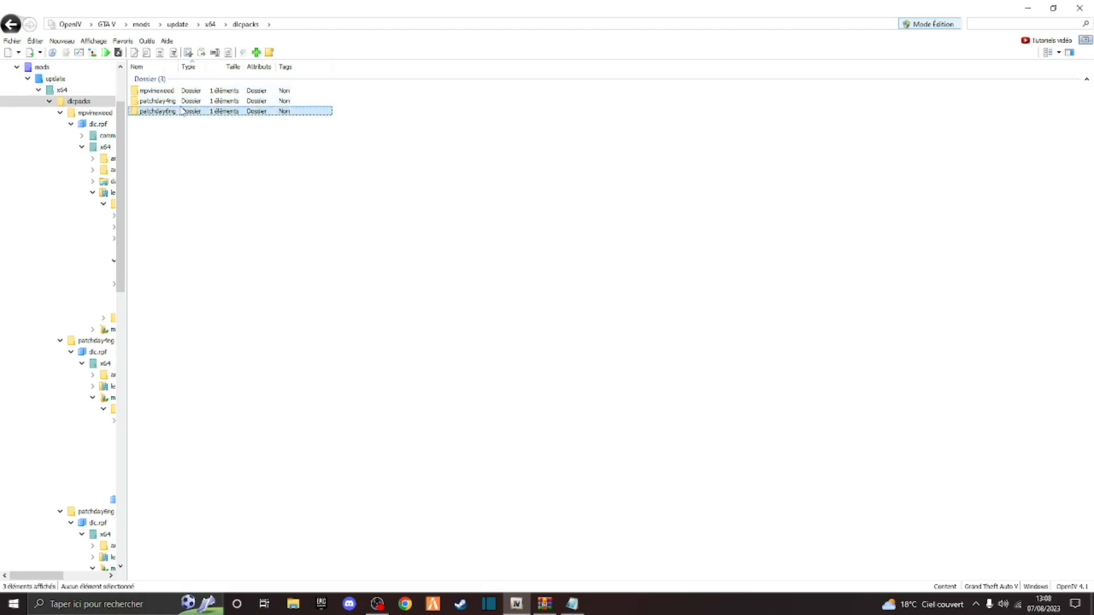
{"action": "double_click", "coordinate": [171, 110]}
{"action": "double_click", "coordinate": [169, 90]}
{"action": "double_click", "coordinate": [168, 91]}
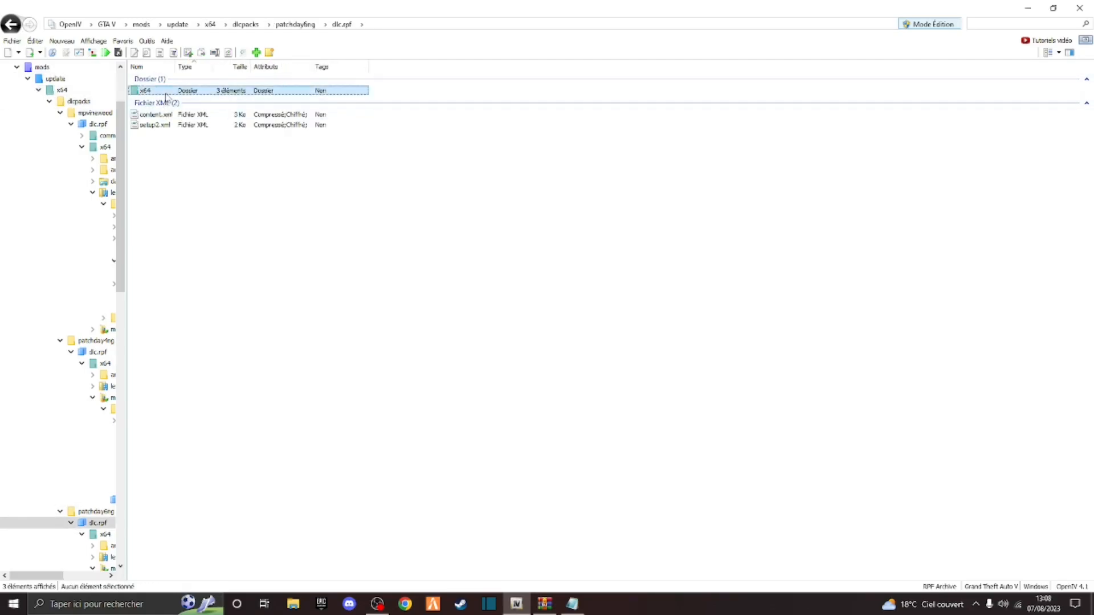
{"action": "double_click", "coordinate": [161, 112]}
{"action": "double_click", "coordinate": [163, 91]}
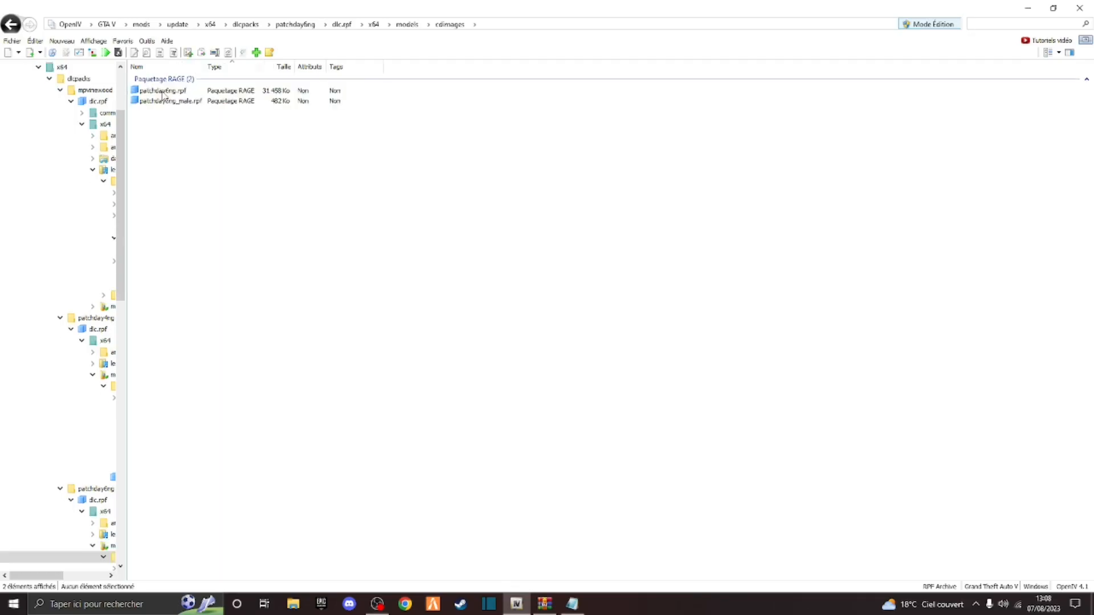
{"action": "double_click", "coordinate": [159, 91]}
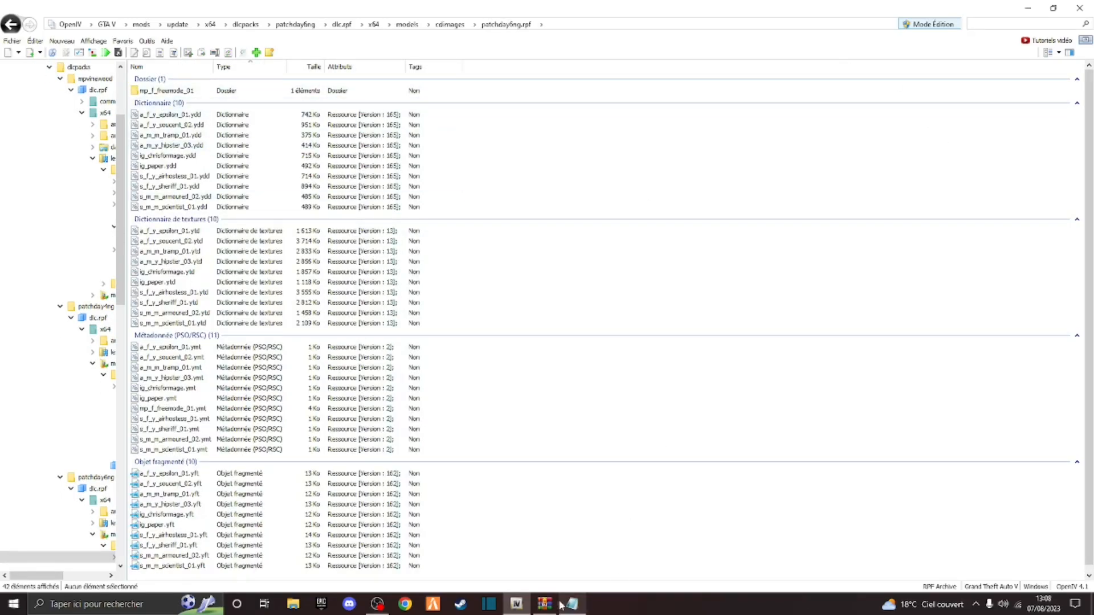
- Move the old sheriff files from the desktop to the recycle bin and extract the four Gendarme Femme Hiver s_f_y_sheriff_01 files there
{"action": "left_click", "coordinate": [1028, 8]}
{"action": "left_click_drag", "start_coordinate": [393, 417], "coordinate": [422, 239]}
{"action": "left_click_drag", "start_coordinate": [411, 252], "coordinate": [25, 22]}
{"action": "left_click_drag", "start_coordinate": [576, 178], "coordinate": [466, 285]}
{"action": "left_click_drag", "start_coordinate": [594, 246], "coordinate": [593, 208]}
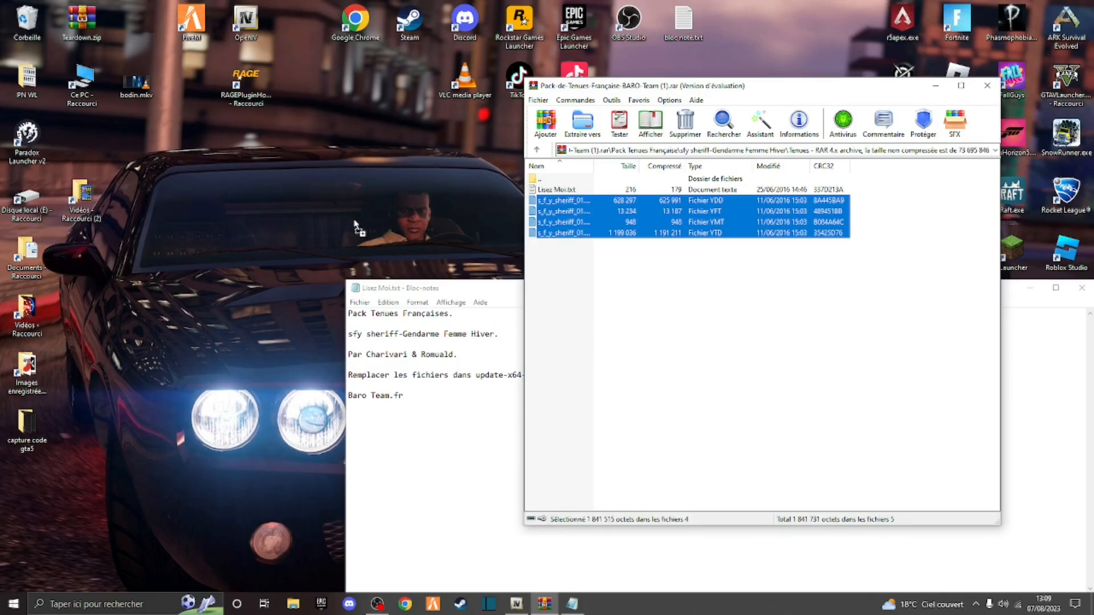
{"action": "left_click_drag", "start_coordinate": [356, 228], "coordinate": [356, 229]}
{"action": "left_click", "coordinate": [430, 294]}
{"action": "left_click_drag", "start_coordinate": [504, 291], "coordinate": [610, 181]}
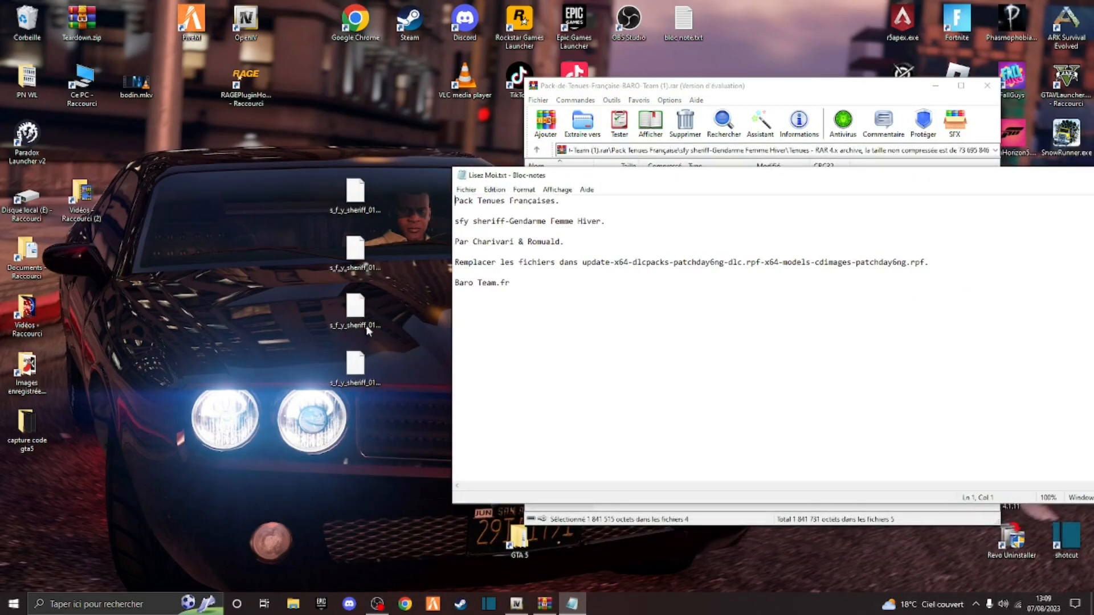
- Add the four s_f_y_sheriff_01 files from the desktop to patchday6ng.rpf in OpenIV and close the Gendarme Femme Hiver Lisez Moi.txt
{"action": "left_click", "coordinate": [517, 604]}
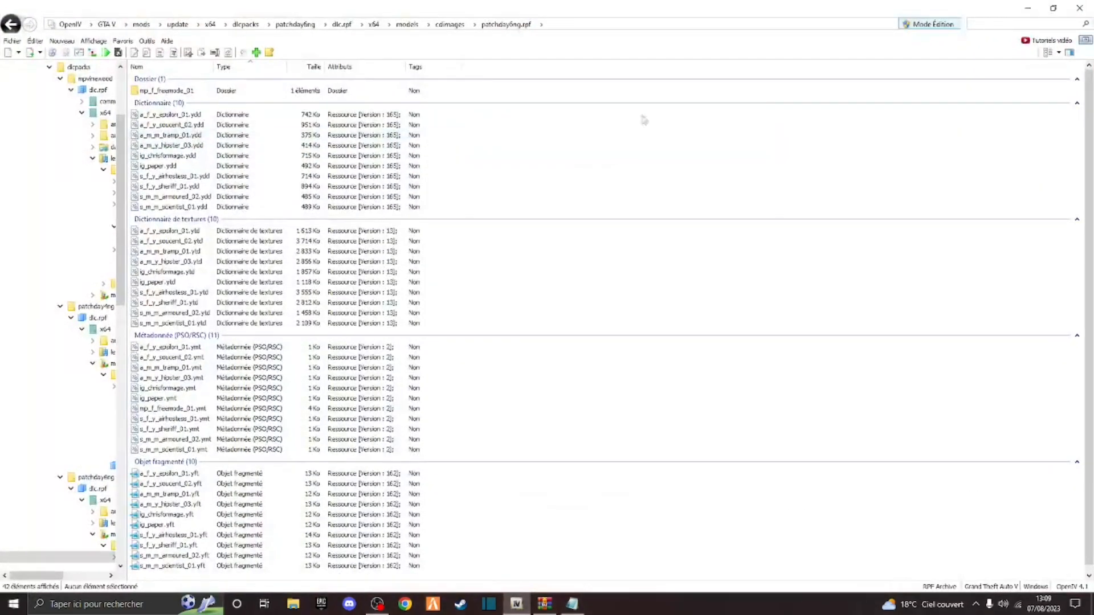
{"action": "left_click", "coordinate": [257, 53]}
{"action": "scroll", "coordinate": [675, 266], "scroll_direction": "down", "scroll_amount": 5}
{"action": "left_click_drag", "start_coordinate": [679, 266], "coordinate": [490, 337]}
{"action": "left_click", "coordinate": [780, 447]}
{"action": "mouse_move", "coordinate": [572, 610]}
{"action": "left_click", "coordinate": [529, 547]}
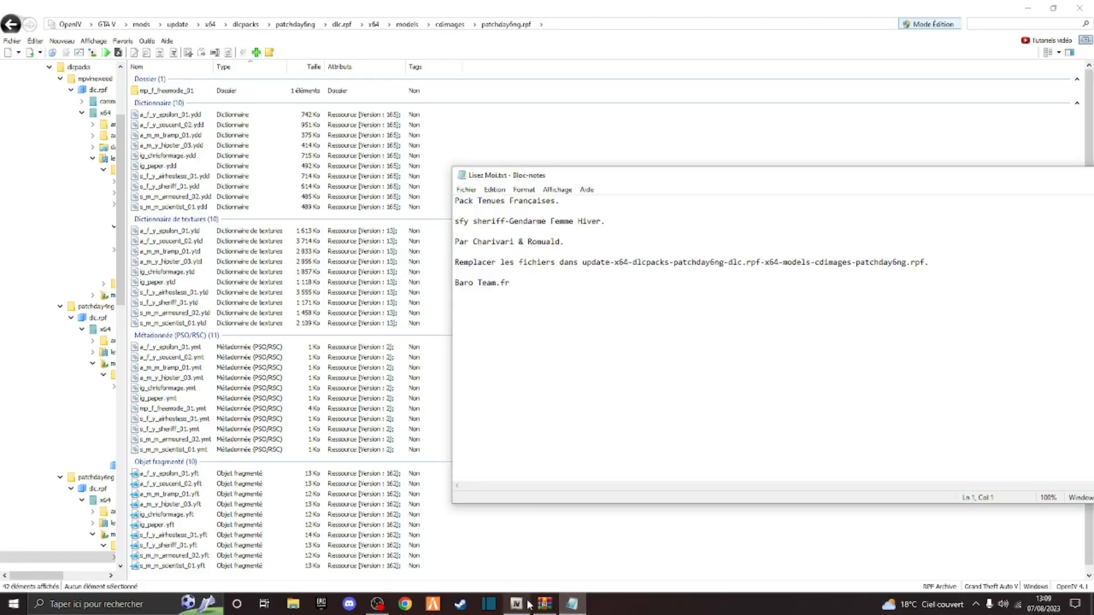
{"action": "left_click_drag", "start_coordinate": [977, 178], "coordinate": [764, 181]}
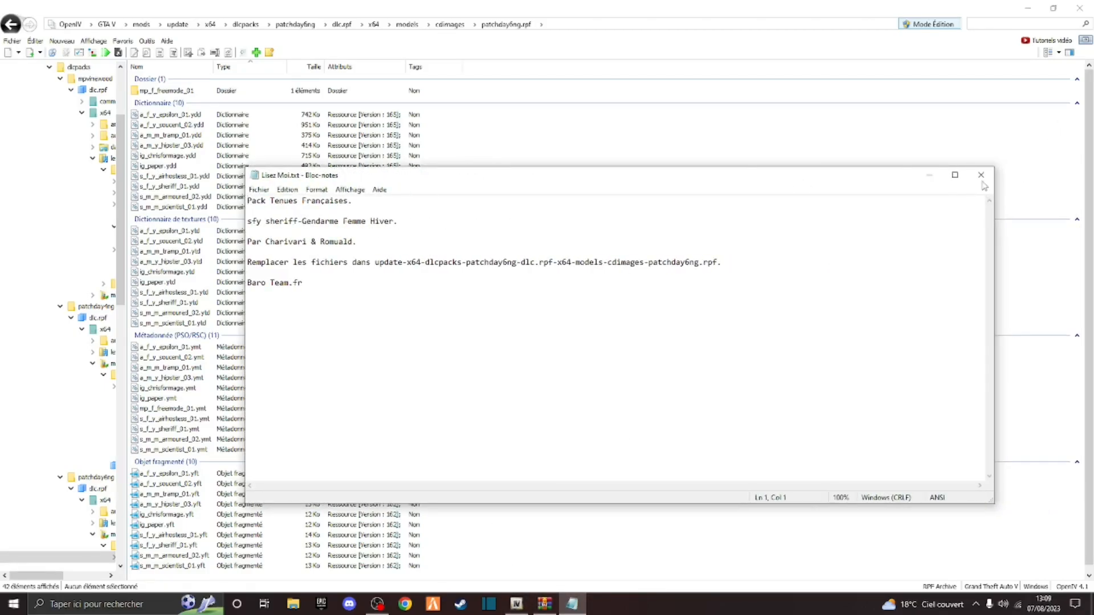
{"action": "left_click", "coordinate": [981, 172]}
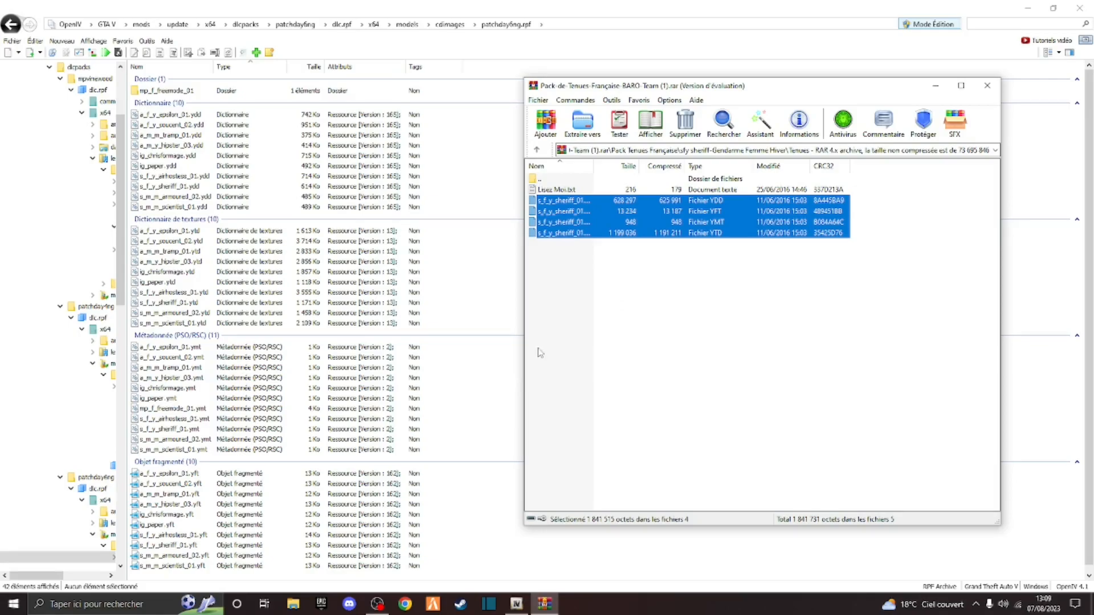
- Switch to WinRAR, open the Tenues subfolder of sfy sheriff-Gendarme Mobile Femme, and read the path and PS note in its Lisez Moi.txt
{"action": "double_click", "coordinate": [590, 181]}
{"action": "double_click", "coordinate": [589, 181]}
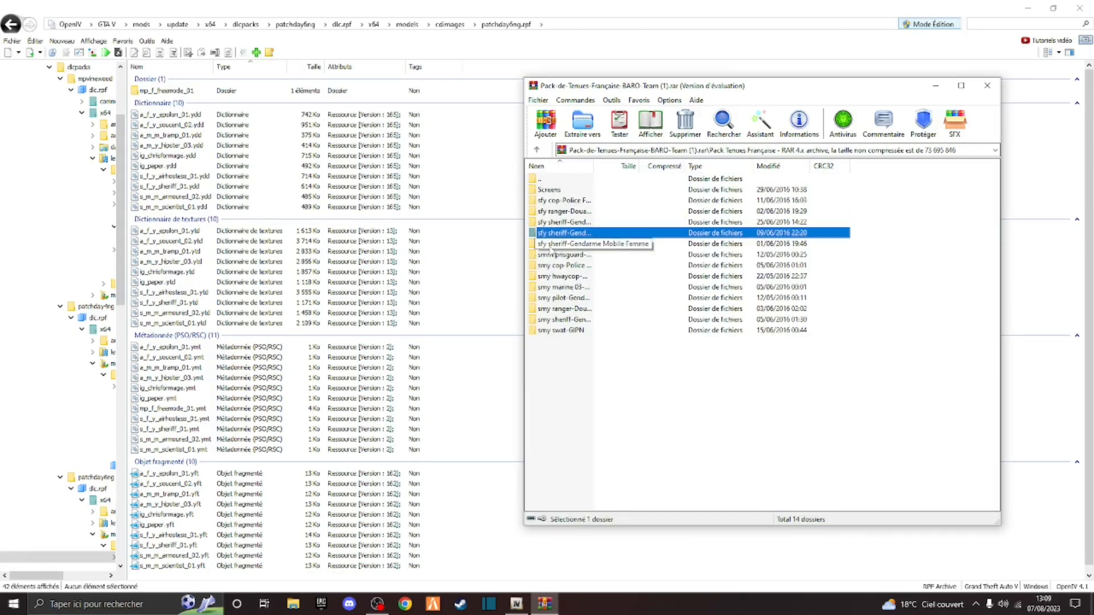
{"action": "left_click", "coordinate": [550, 245]}
{"action": "double_click", "coordinate": [550, 246]}
{"action": "double_click", "coordinate": [557, 191]}
{"action": "left_click", "coordinate": [554, 191]}
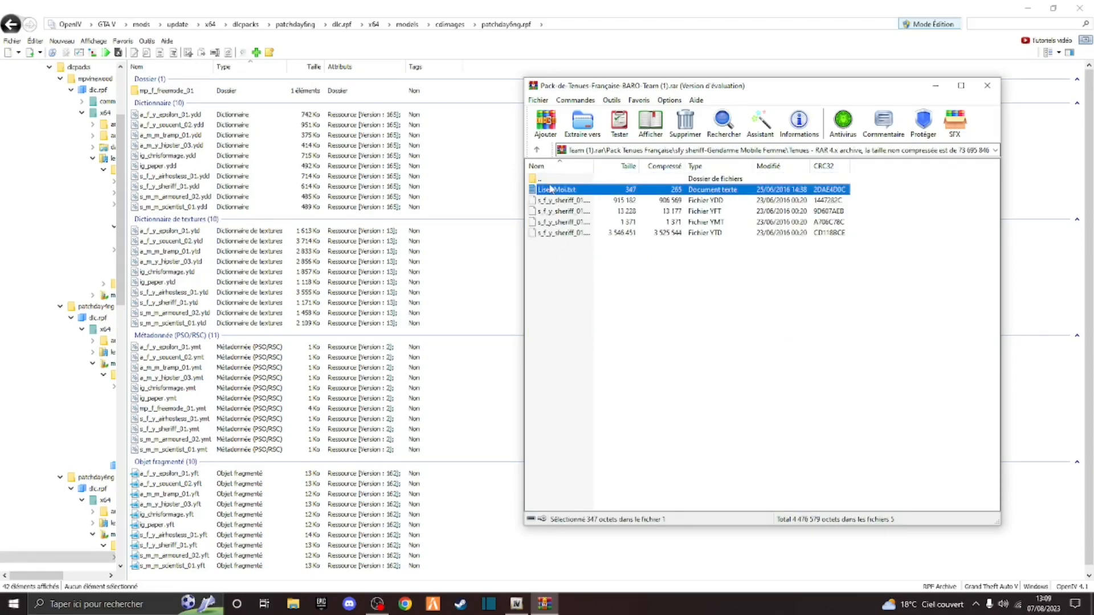
{"action": "double_click", "coordinate": [550, 189]}
{"action": "left_click_drag", "start_coordinate": [431, 177], "coordinate": [563, 222]}
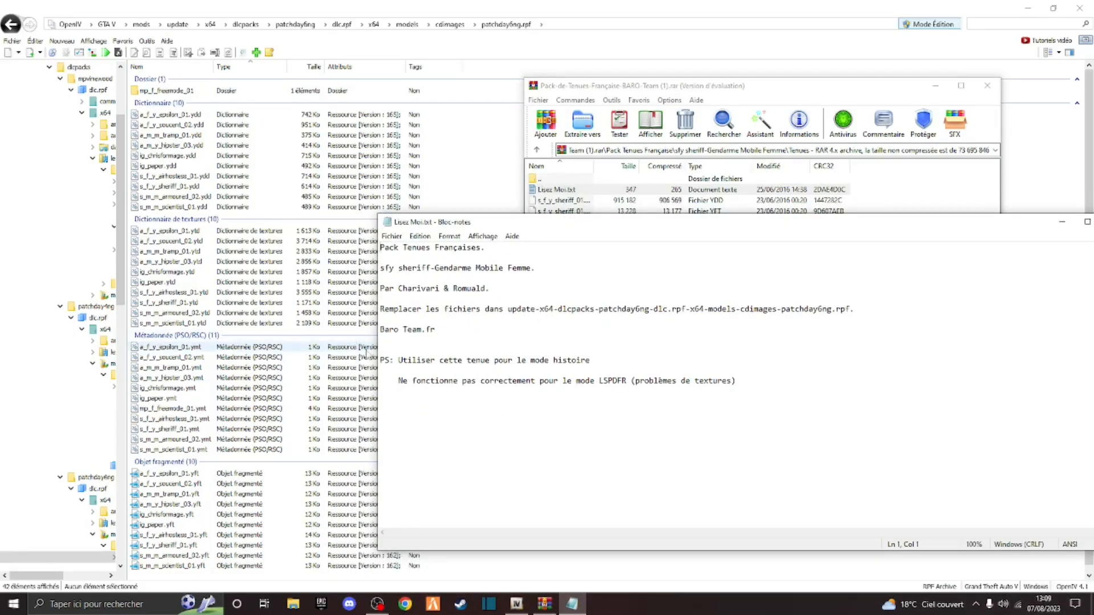
{"action": "left_click_drag", "start_coordinate": [394, 381], "coordinate": [740, 391]}
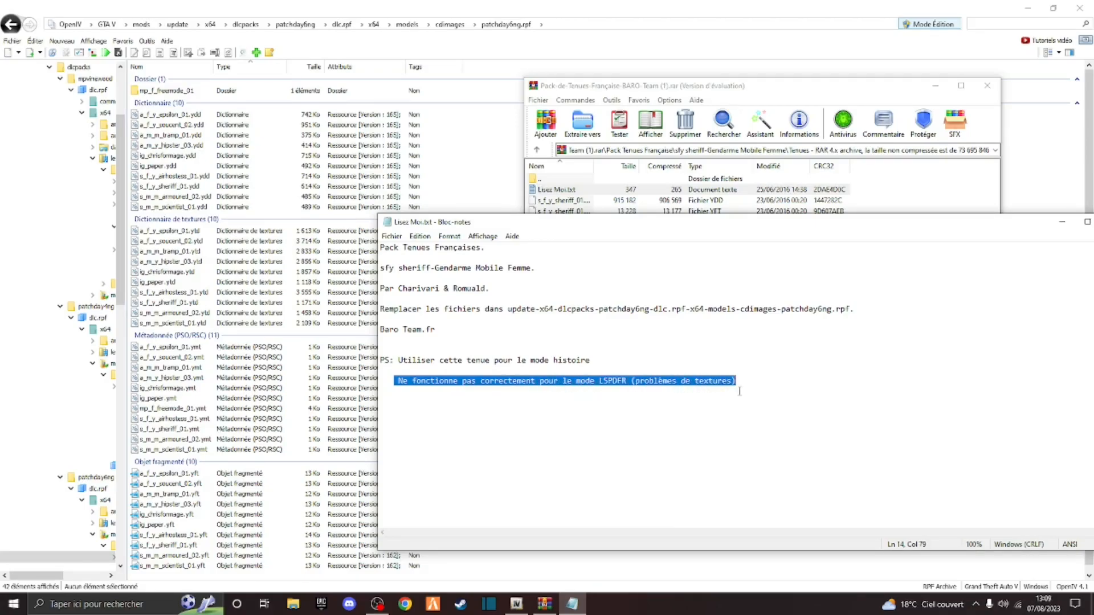
{"action": "left_click", "coordinate": [601, 380]}
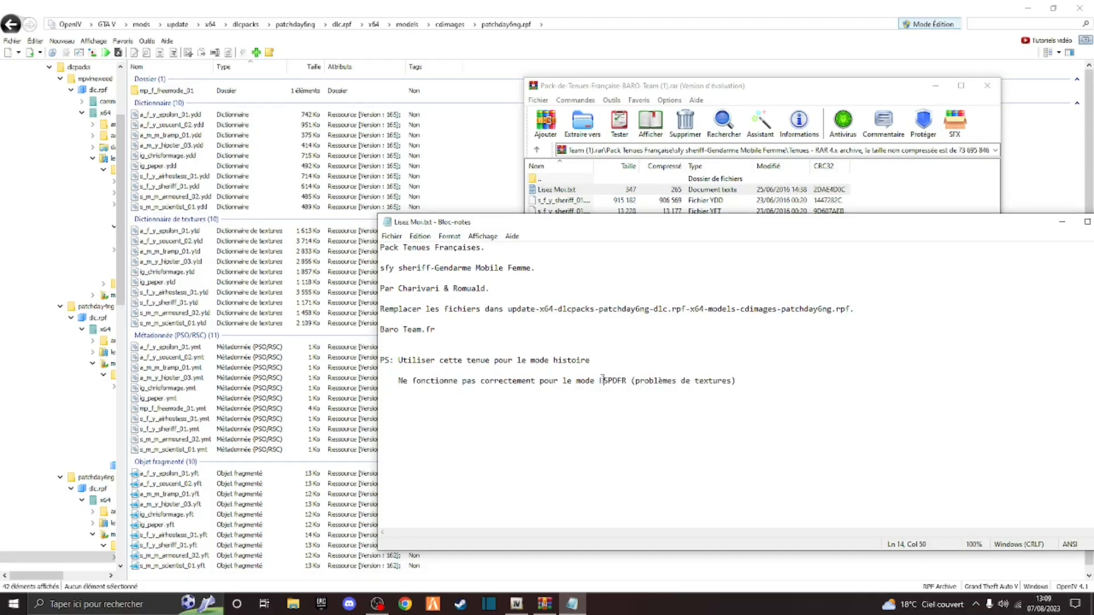
- Remove the old sheriff files from the desktop, extract the four Gendarme Mobile Femme s_f_y_sheriff_01 files there, and close Lisez Moi.txt
{"action": "left_click", "coordinate": [1030, 7]}
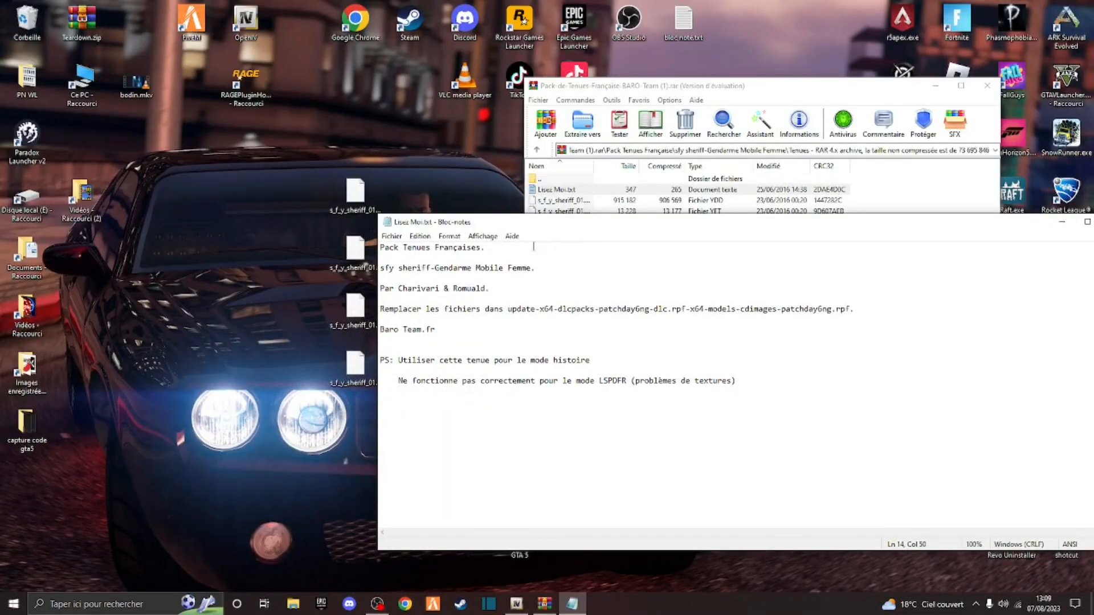
{"action": "left_click_drag", "start_coordinate": [349, 401], "coordinate": [335, 174]}
{"action": "left_click", "coordinate": [569, 86]}
{"action": "left_click_drag", "start_coordinate": [584, 283], "coordinate": [581, 198]}
{"action": "left_click_drag", "start_coordinate": [260, 281], "coordinate": [262, 279]}
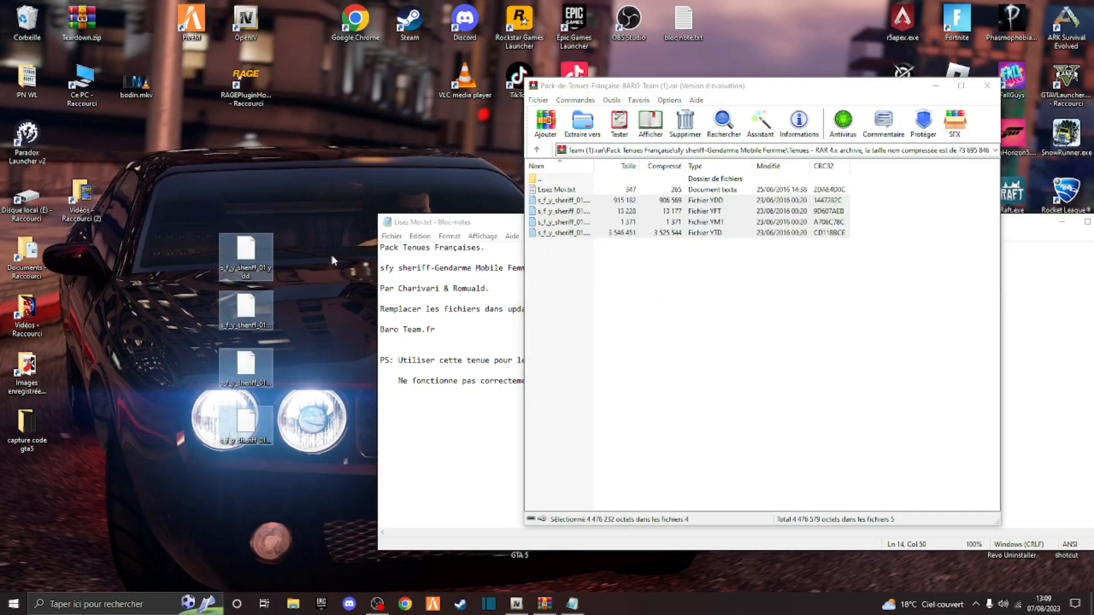
{"action": "left_click", "coordinate": [464, 229]}
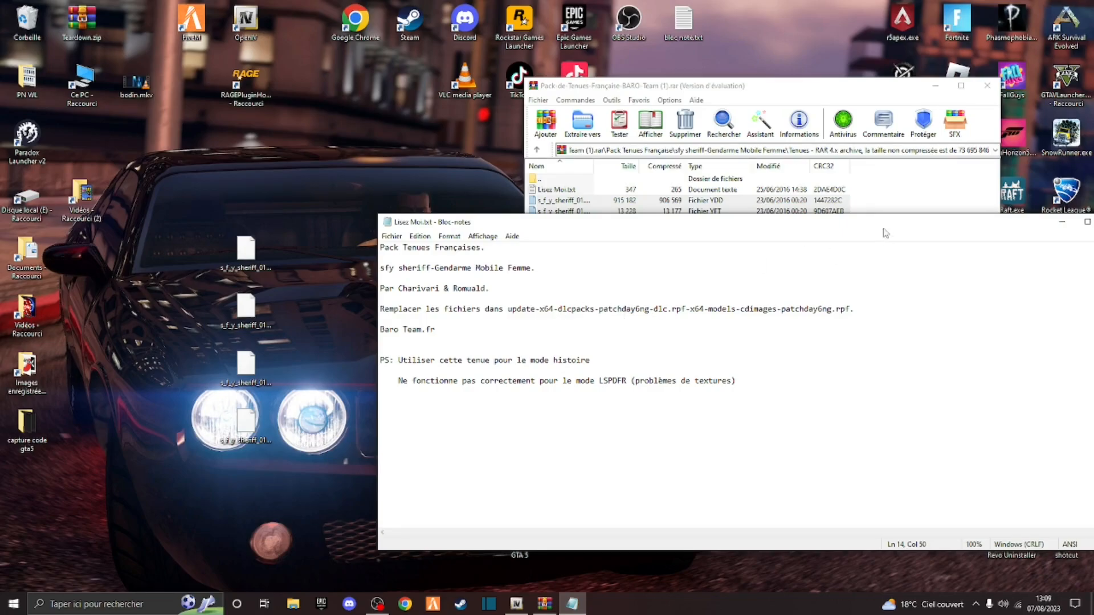
{"action": "left_click_drag", "start_coordinate": [716, 225], "coordinate": [582, 224]}
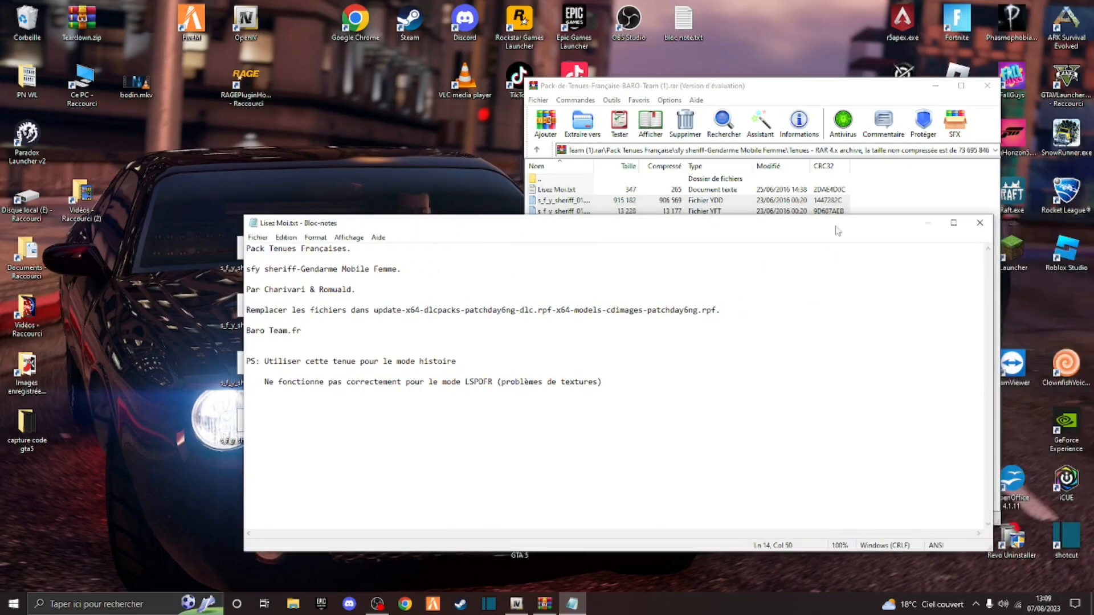
{"action": "left_click", "coordinate": [980, 222]}
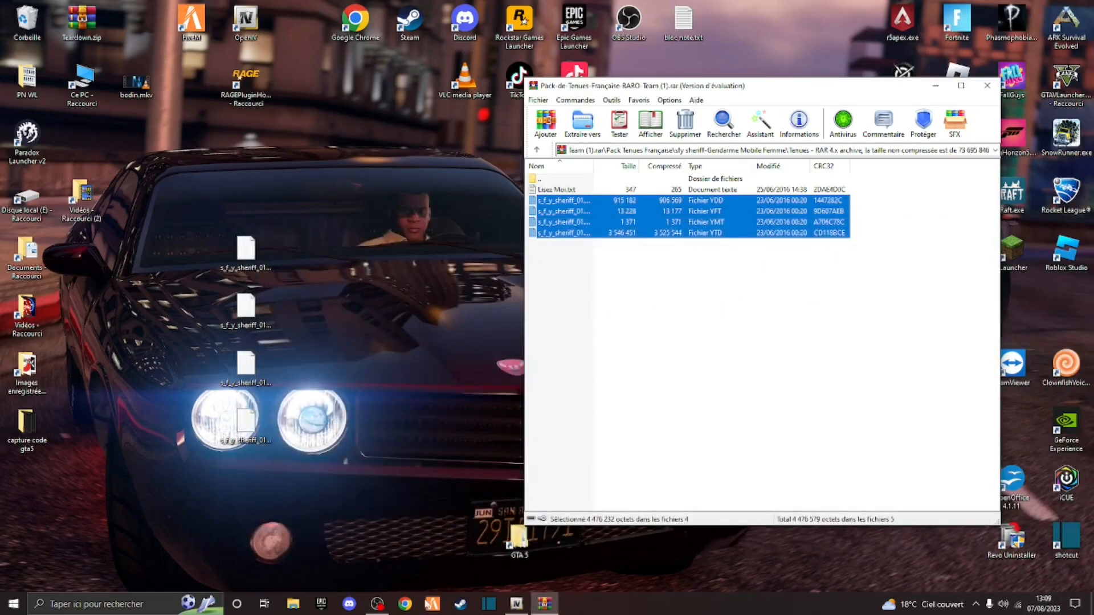
- Switch to OpenIV and add the four Gendarme Mobile Femme s_f_y_sheriff_01 files from the desktop to patchday6ng.rpf
{"action": "left_click", "coordinate": [517, 604]}
{"action": "scroll", "coordinate": [54, 129], "scroll_direction": "up", "scroll_amount": 3}
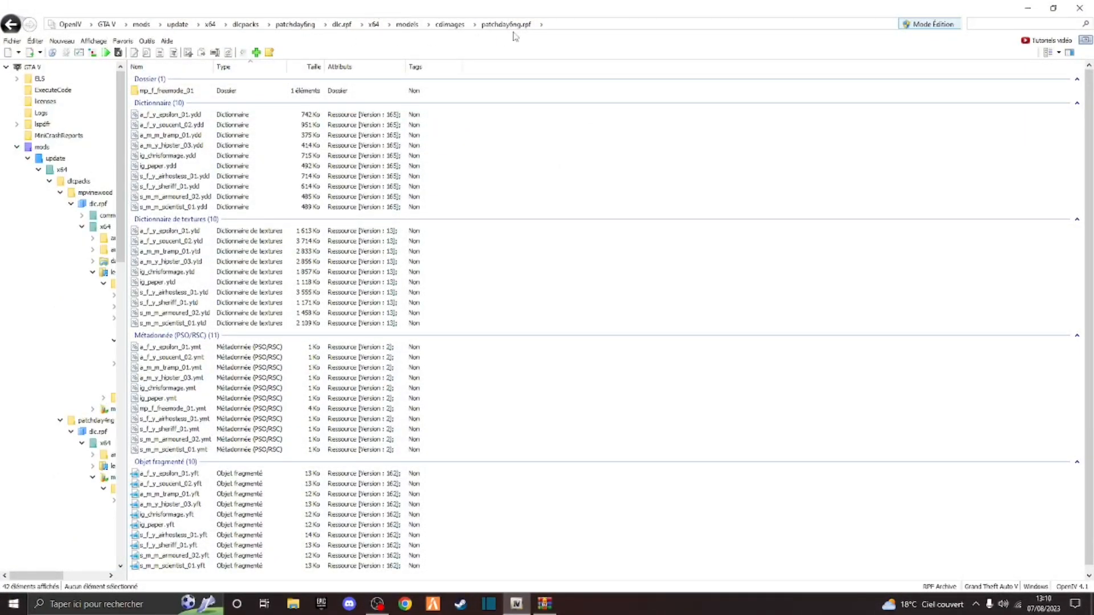
{"action": "left_click", "coordinate": [256, 53]}
{"action": "scroll", "coordinate": [445, 301], "scroll_direction": "down", "scroll_amount": 5}
{"action": "left_click", "coordinate": [455, 299]}
{"action": "left_click", "coordinate": [523, 306], "text": "ctrl"}
{"action": "left_click", "coordinate": [589, 310], "text": "ctrl"}
{"action": "left_click", "coordinate": [646, 311], "text": "ctrl"}
{"action": "left_click", "coordinate": [780, 449]}
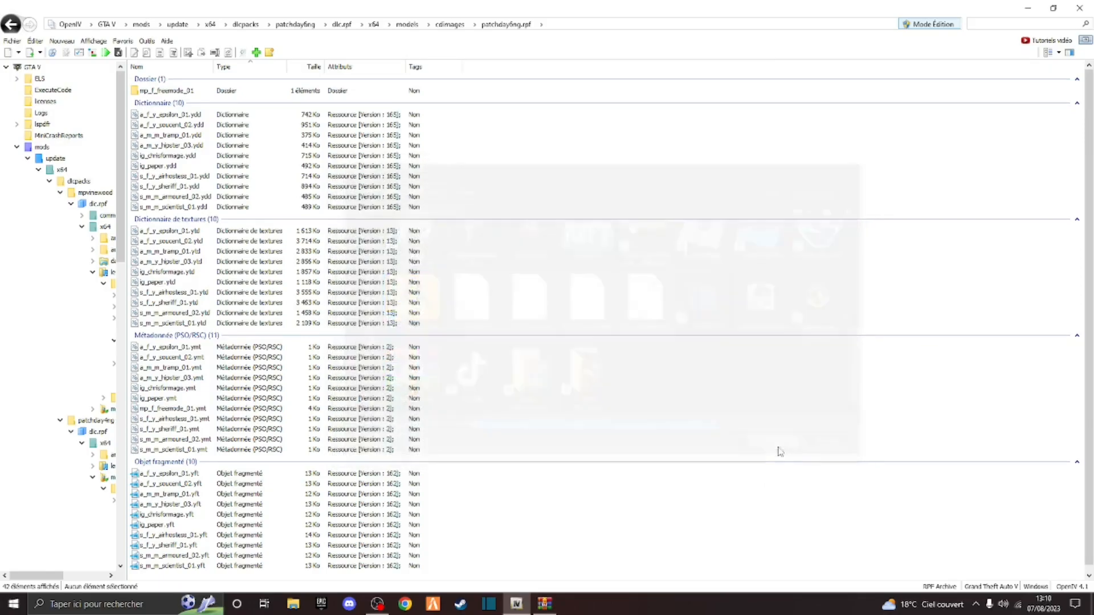
- Switch to WinRAR, open the Tenues subfolder of smm prisguard-Gendarme Mobile, and read the path in its Lisez Moi.txt
{"action": "left_click", "coordinate": [558, 599]}
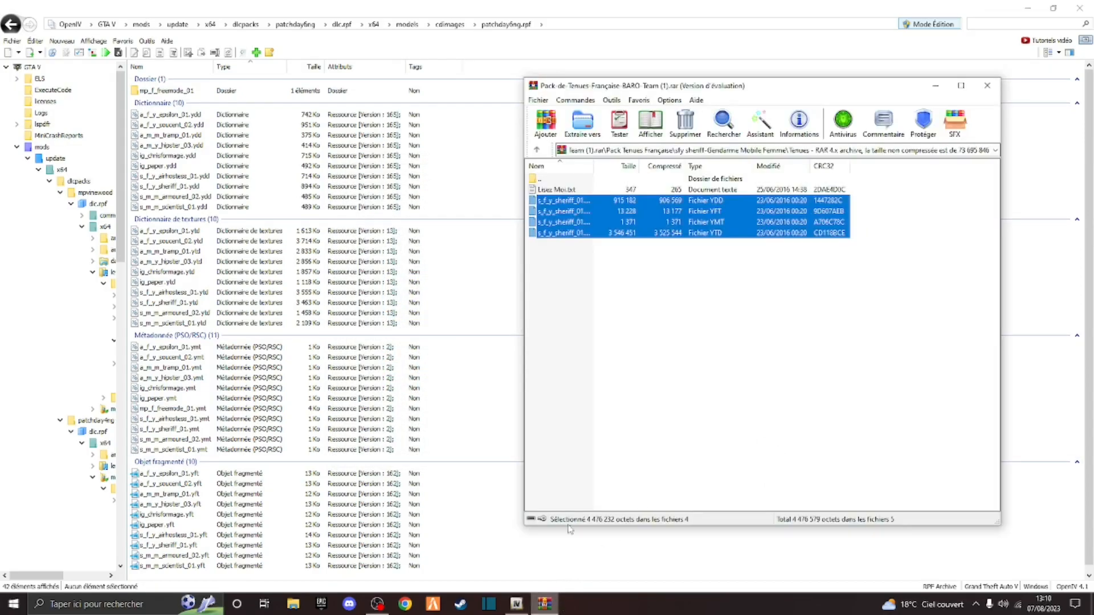
{"action": "double_click", "coordinate": [551, 178]}
{"action": "left_click", "coordinate": [567, 255]}
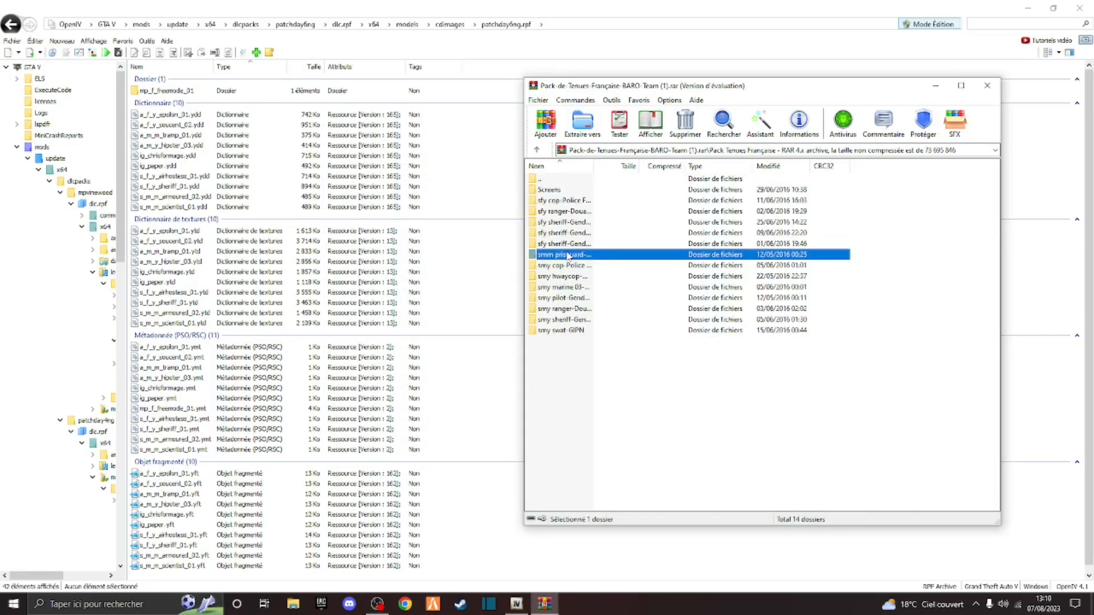
{"action": "double_click", "coordinate": [568, 255]}
{"action": "double_click", "coordinate": [547, 201]}
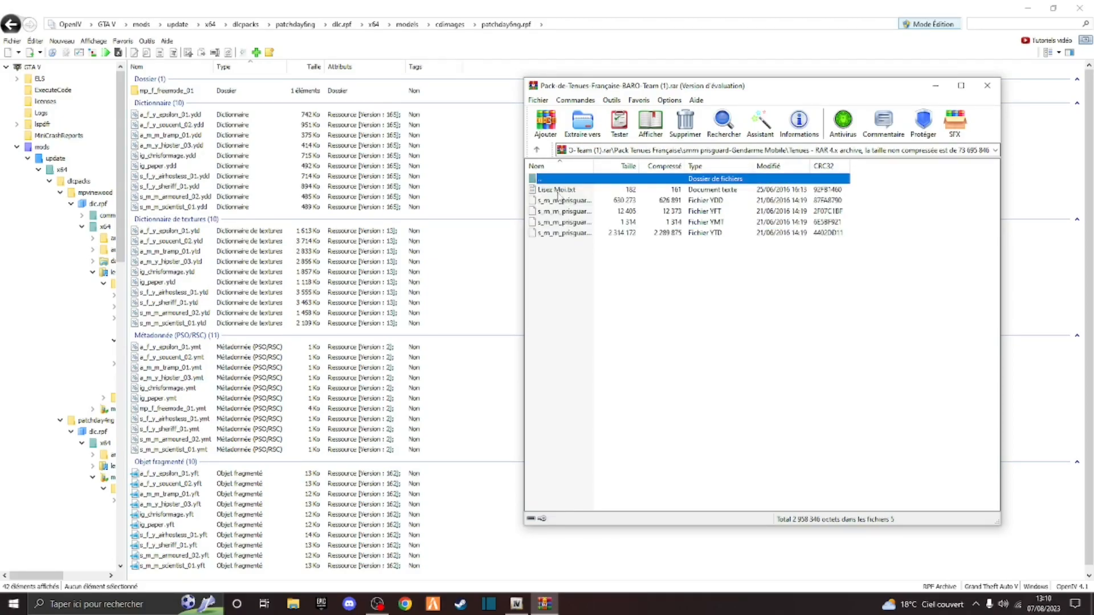
{"action": "double_click", "coordinate": [557, 190]}
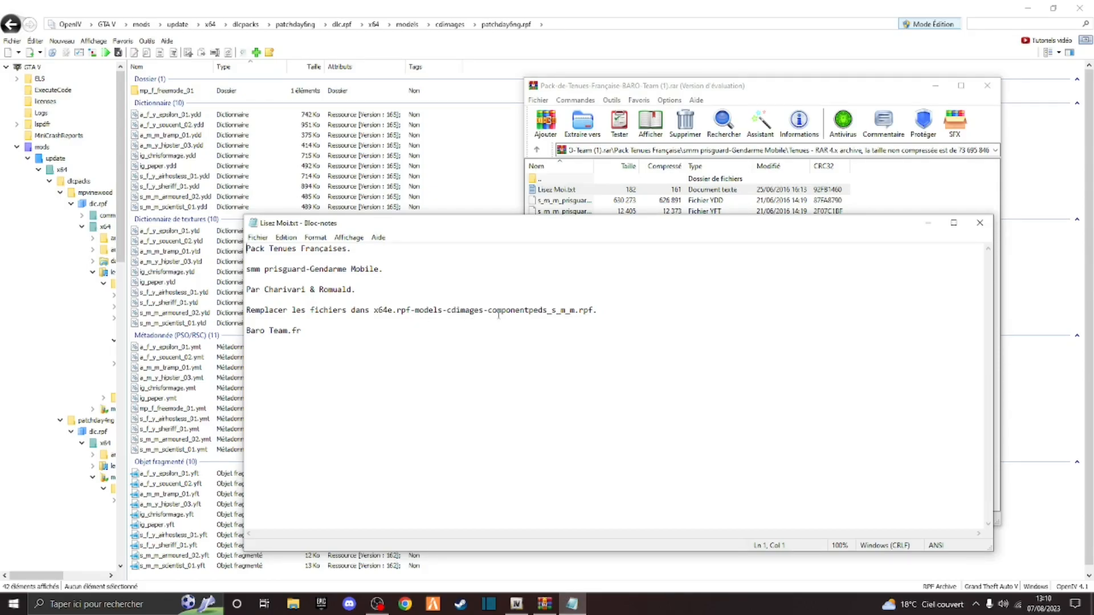
{"action": "left_click", "coordinate": [979, 222]}
- Open the models/cdimages folder of the x64e.rpf copy in OpenIV's mods folder
{"action": "left_click", "coordinate": [57, 283]}
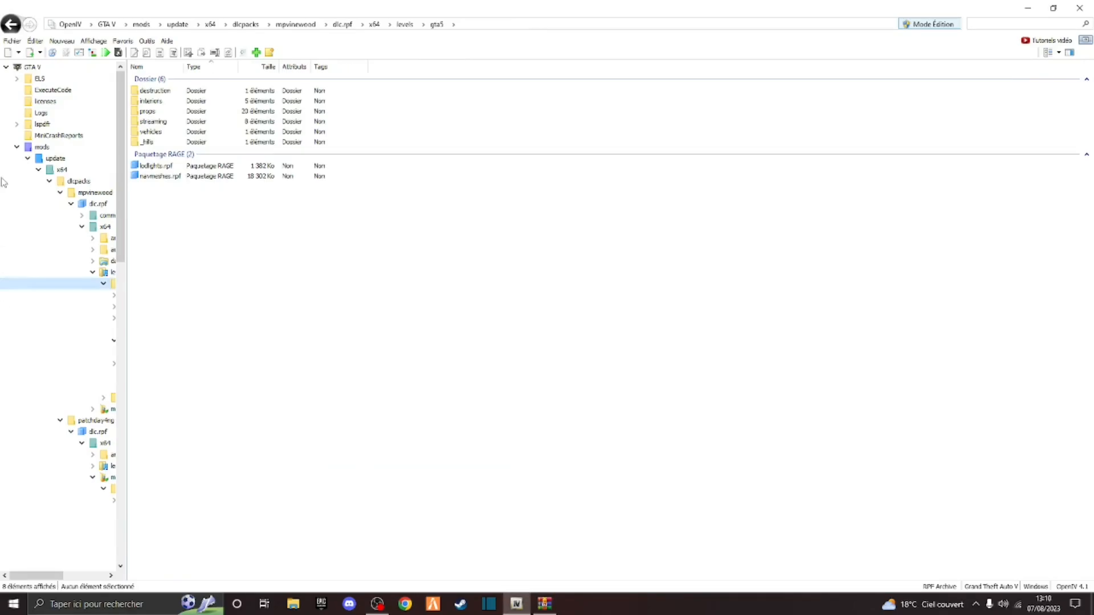
{"action": "left_click", "coordinate": [17, 147]}
{"action": "left_click", "coordinate": [47, 283]}
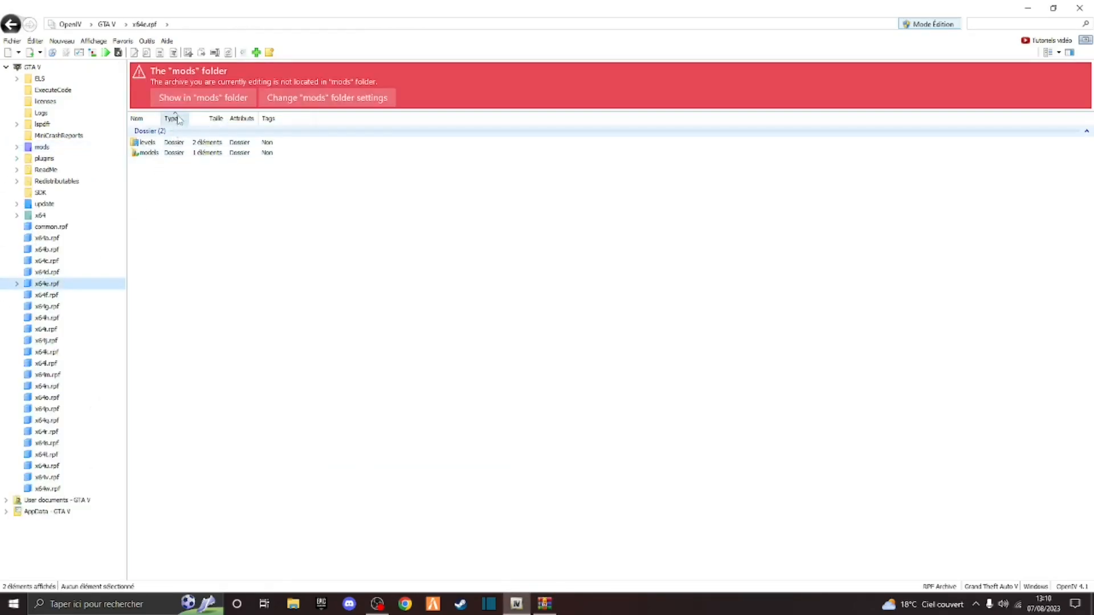
{"action": "left_click", "coordinate": [152, 104]}
{"action": "double_click", "coordinate": [152, 102]}
{"action": "double_click", "coordinate": [156, 91]}
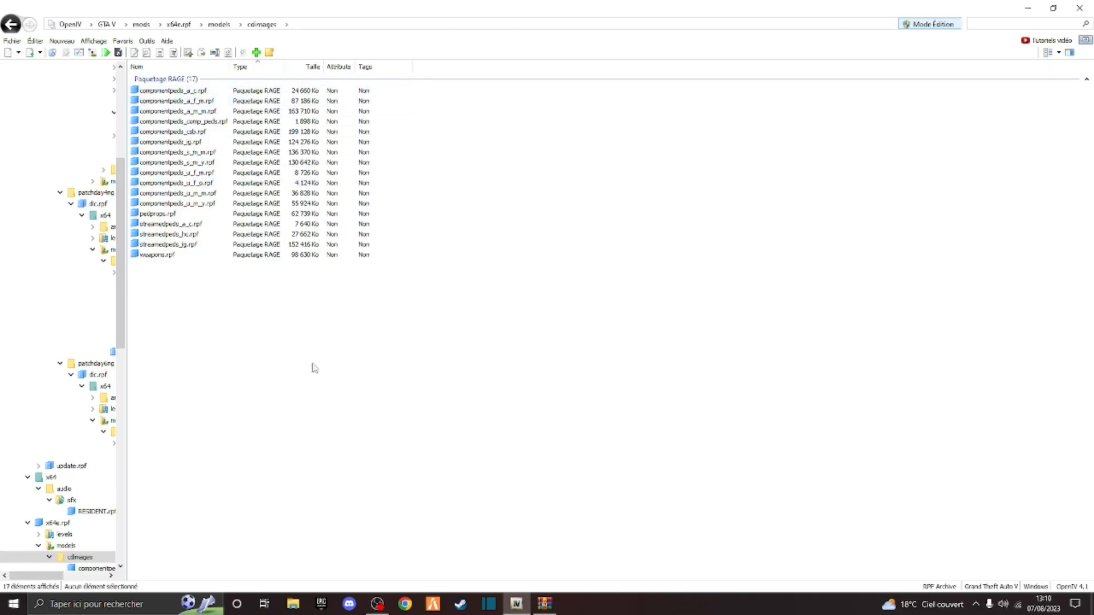
- Recheck the target archive in the smm prisguard-Gendarme Mobile Lisez Moi.txt and open componentpeds_s_m_m.rpf in OpenIV
{"action": "left_click", "coordinate": [543, 609]}
{"action": "double_click", "coordinate": [555, 190]}
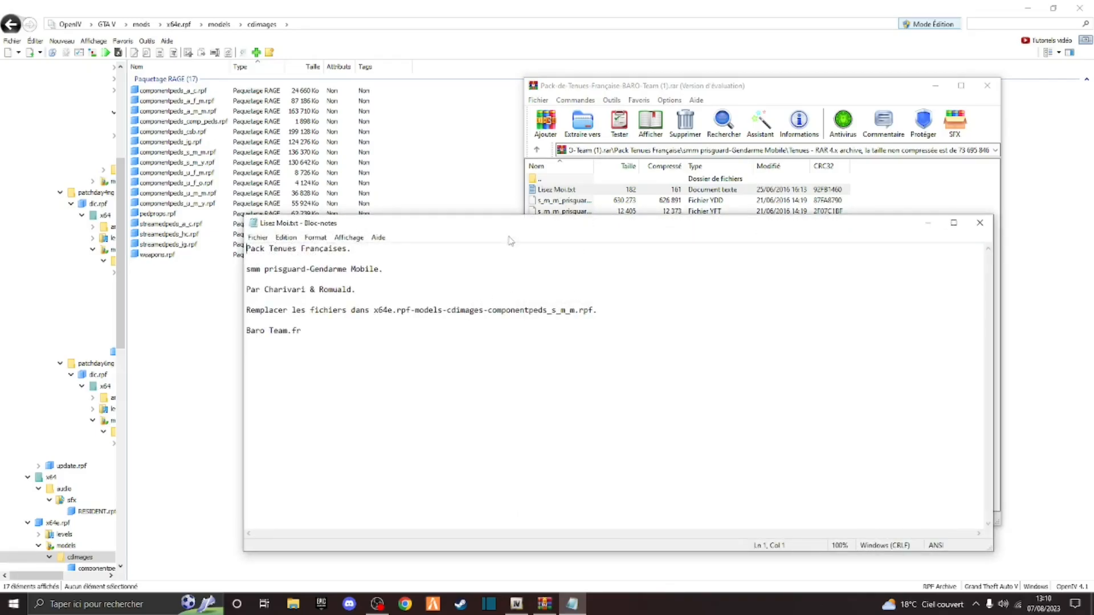
{"action": "left_click_drag", "start_coordinate": [498, 229], "coordinate": [428, 271]}
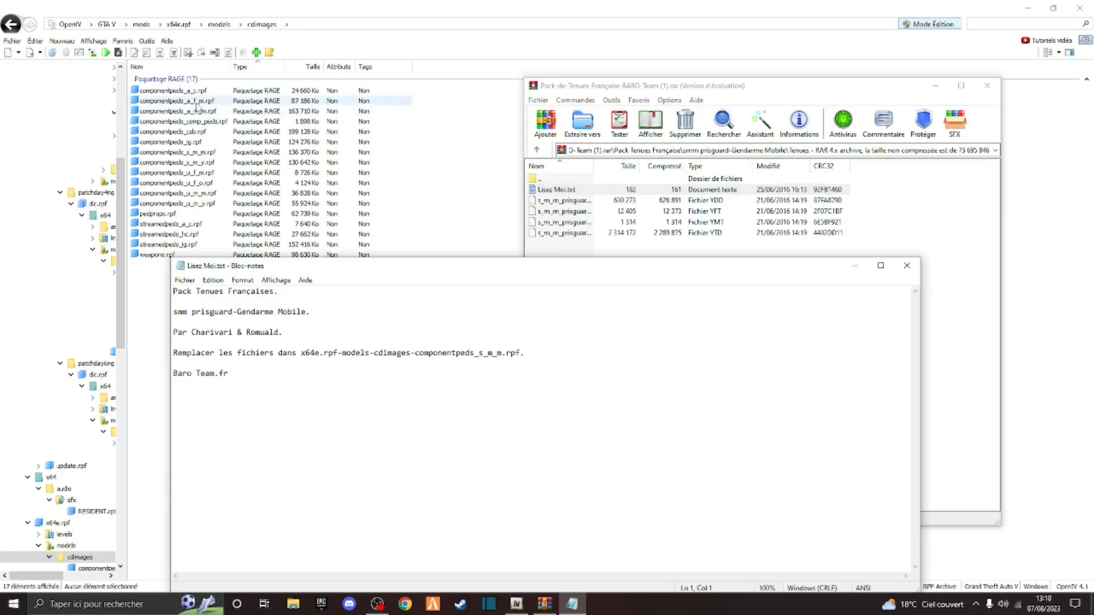
{"action": "left_click", "coordinate": [211, 151]}
{"action": "double_click", "coordinate": [211, 152]}
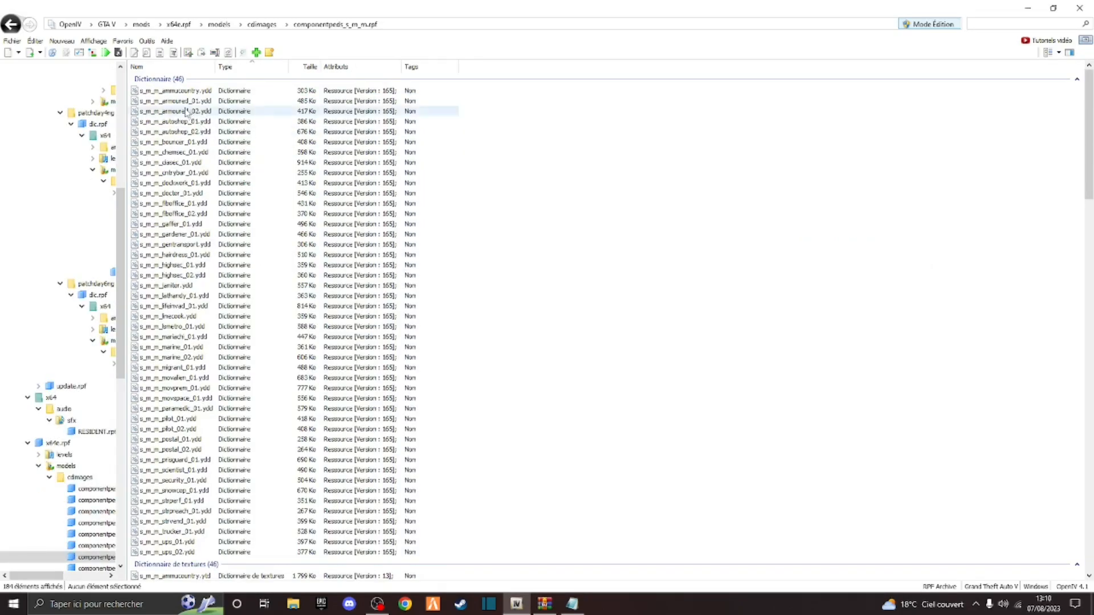
- Move the four Gendarme Mobile Femme sheriff files from the desktop to the recycle bin
{"action": "left_click", "coordinate": [1027, 7]}
{"action": "left_click_drag", "start_coordinate": [317, 272], "coordinate": [572, 249]}
{"action": "left_click_drag", "start_coordinate": [260, 477], "coordinate": [246, 228]}
{"action": "left_click_drag", "start_coordinate": [243, 260], "coordinate": [27, 23]}
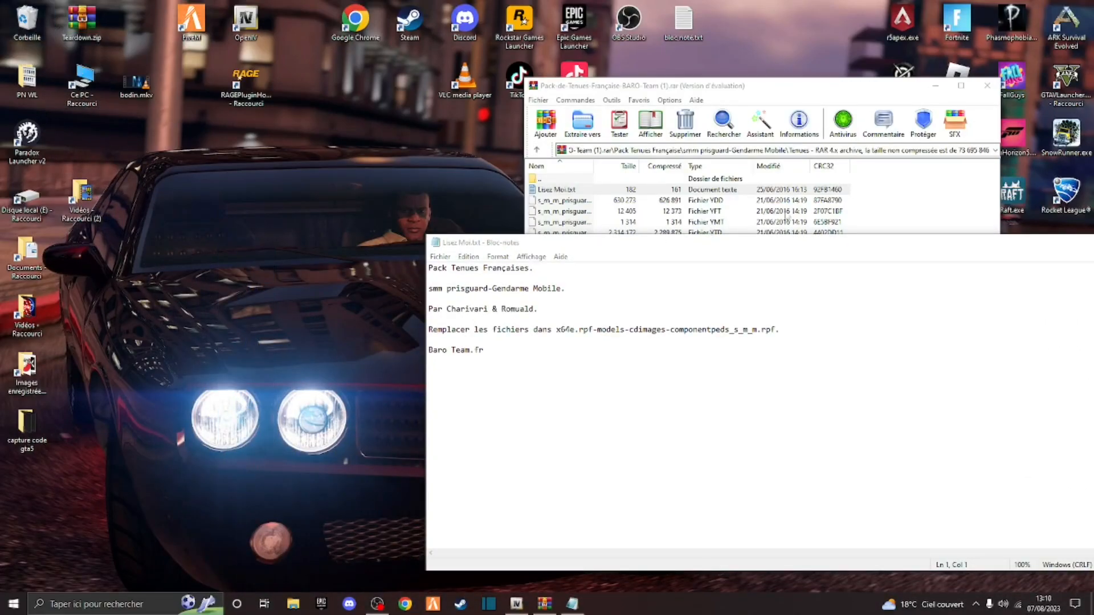
- Extract the four s_m_m_prisguard_01 outfit files to the desktop and close the Gendarme Mobile Lisez Moi.txt
{"action": "left_click", "coordinate": [879, 200]}
{"action": "left_click_drag", "start_coordinate": [857, 204], "coordinate": [835, 231]}
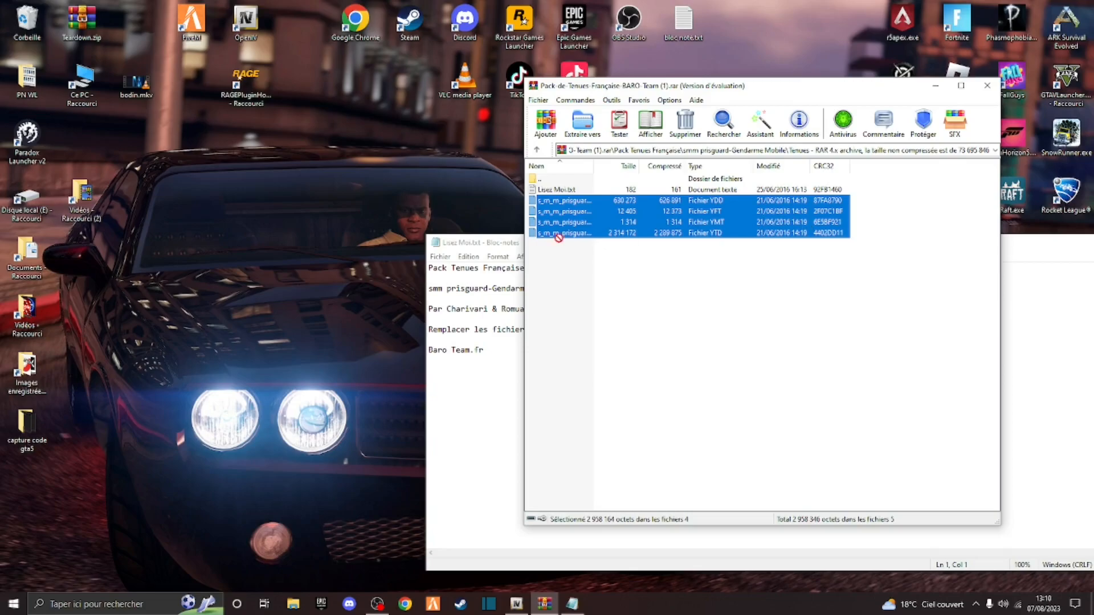
{"action": "left_click_drag", "start_coordinate": [627, 233], "coordinate": [266, 231]}
{"action": "left_click", "coordinate": [469, 244]}
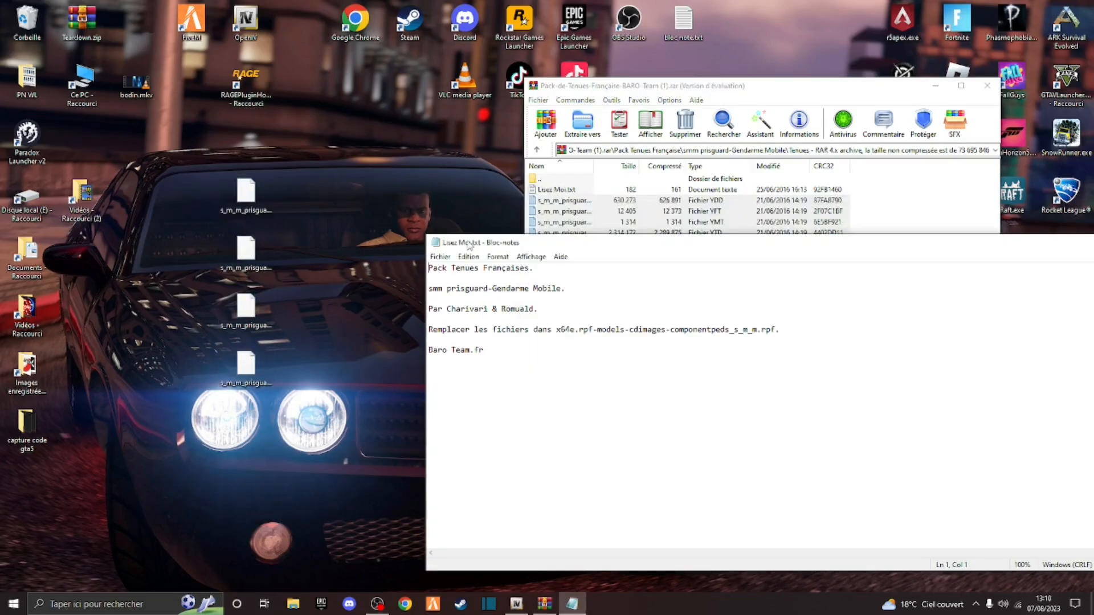
{"action": "left_click_drag", "start_coordinate": [548, 246], "coordinate": [431, 208]}
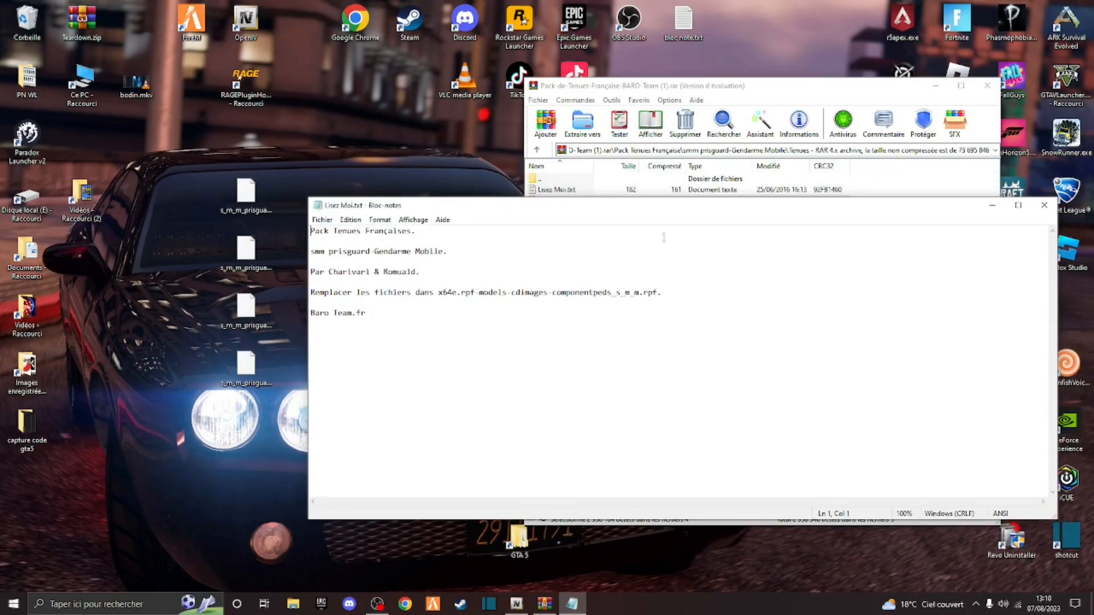
{"action": "left_click", "coordinate": [1044, 205]}
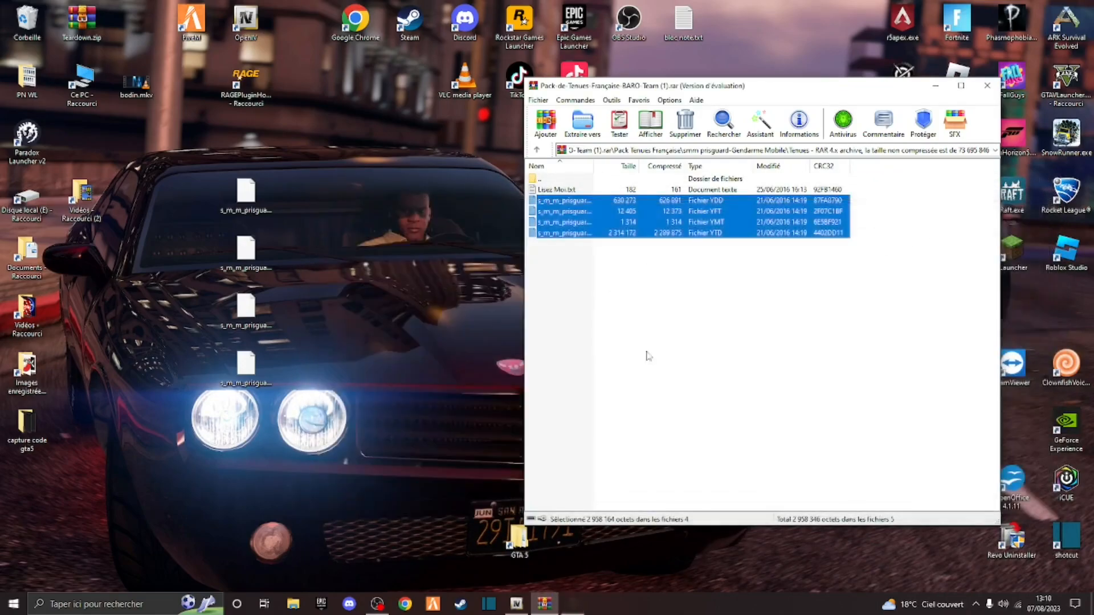
- Switch to OpenIV and add the four s_m_m_prisguard_01 files from the desktop to componentpeds_s_m_m.rpf
{"action": "left_click", "coordinate": [517, 604]}
{"action": "left_click", "coordinate": [256, 52]}
{"action": "scroll", "coordinate": [569, 313], "scroll_direction": "down", "scroll_amount": 2}
{"action": "left_click", "coordinate": [466, 302]}
{"action": "left_click", "coordinate": [520, 312], "text": "ctrl"}
{"action": "left_click", "coordinate": [587, 302], "text": "ctrl"}
{"action": "left_click", "coordinate": [648, 302], "text": "ctrl"}
{"action": "left_click", "coordinate": [767, 450]}
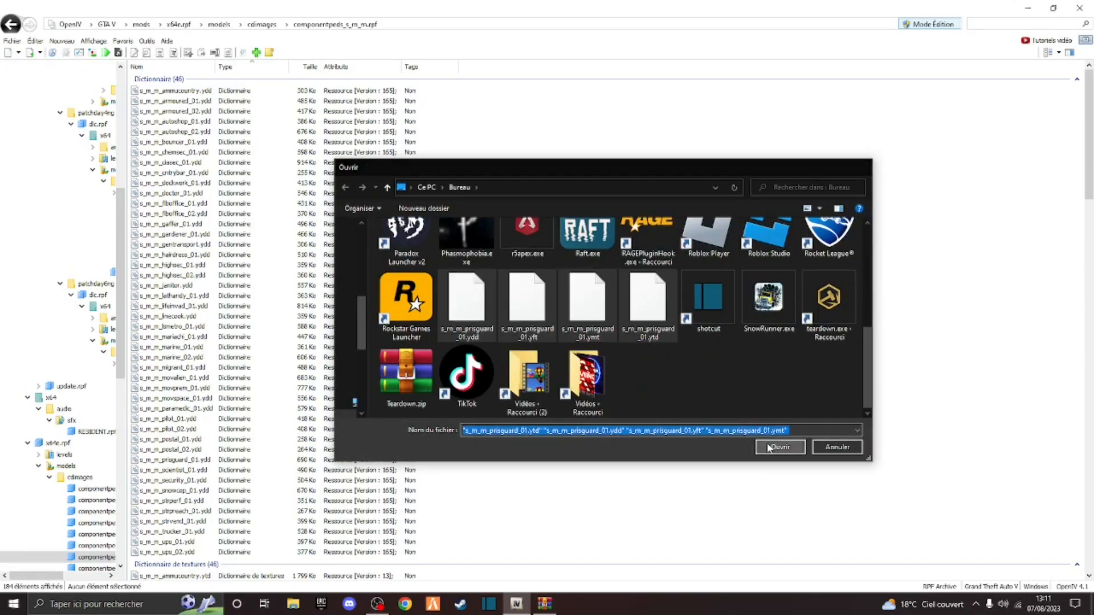
- Switch to WinRAR, open the Casquette subfolder of smm prisguard-Gendarme Mobile, and read the target path in its Lisez Moi.txt
{"action": "left_click", "coordinate": [549, 605]}
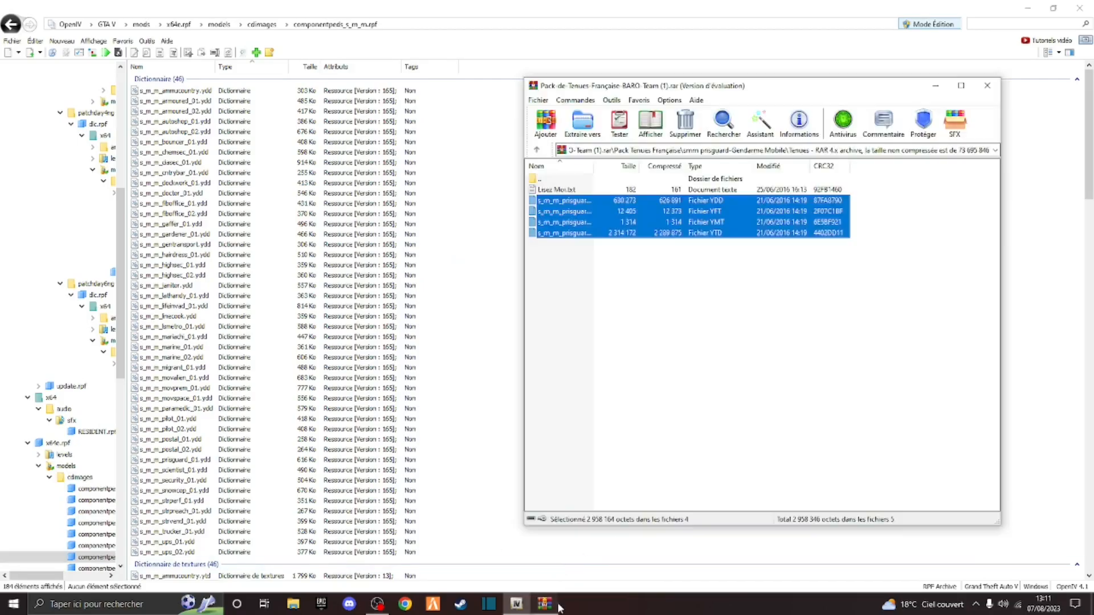
{"action": "double_click", "coordinate": [553, 179]}
{"action": "double_click", "coordinate": [557, 195]}
{"action": "double_click", "coordinate": [557, 189]}
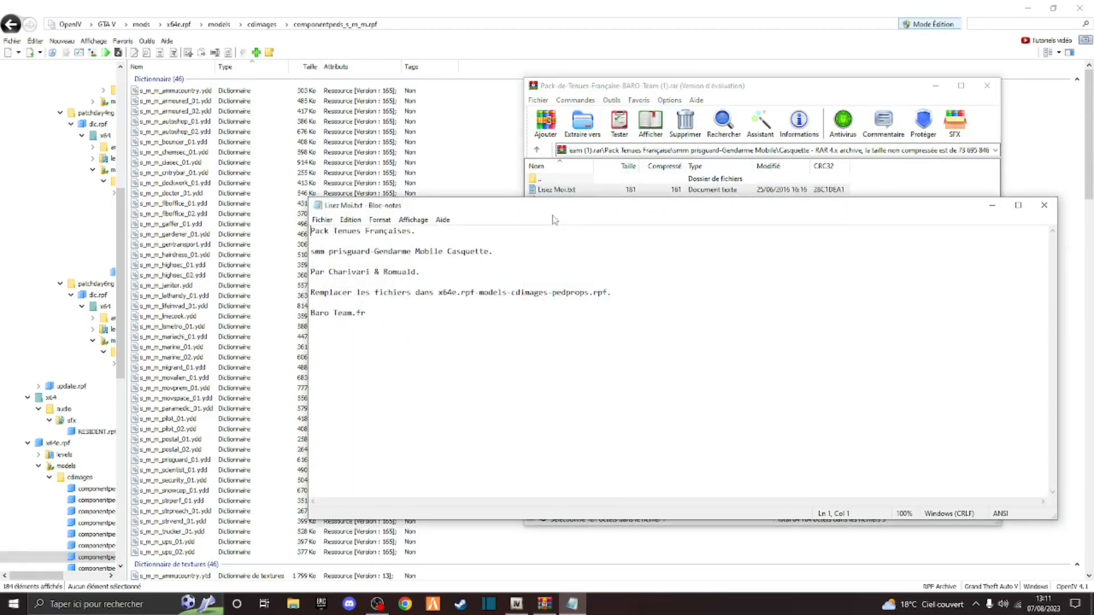
{"action": "left_click_drag", "start_coordinate": [550, 207], "coordinate": [564, 227]}
{"action": "left_click_drag", "start_coordinate": [892, 230], "coordinate": [799, 232]}
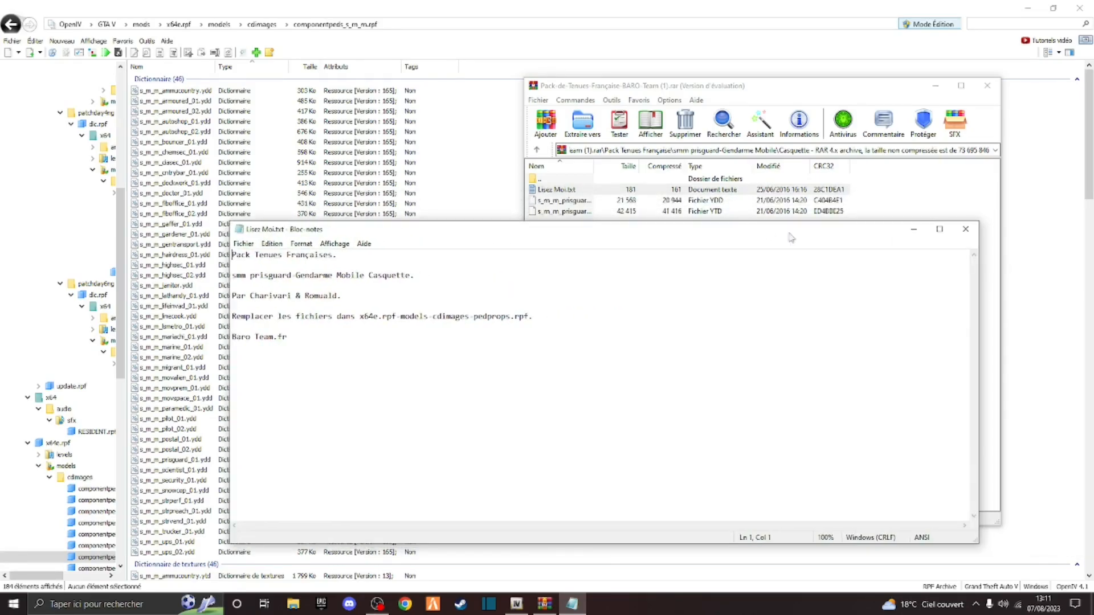
{"action": "left_click", "coordinate": [965, 229]}
- Open pedprops.rpf under models/cdimages in the mods folder copy of x64e.rpf in OpenIV
{"action": "scroll", "coordinate": [61, 165], "scroll_direction": "up", "scroll_amount": 9}
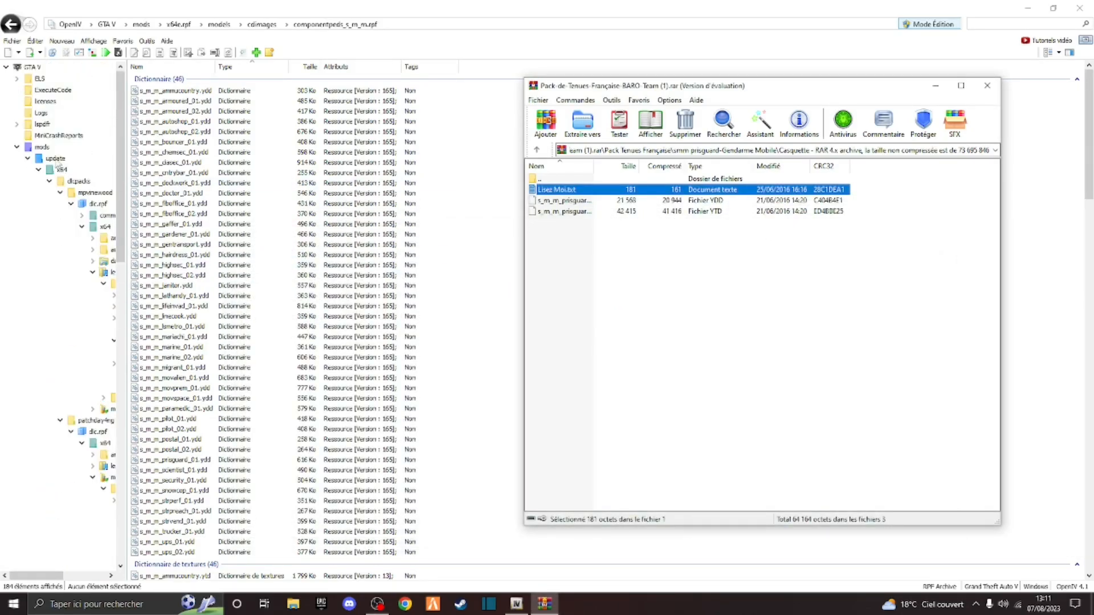
{"action": "left_click", "coordinate": [17, 148]}
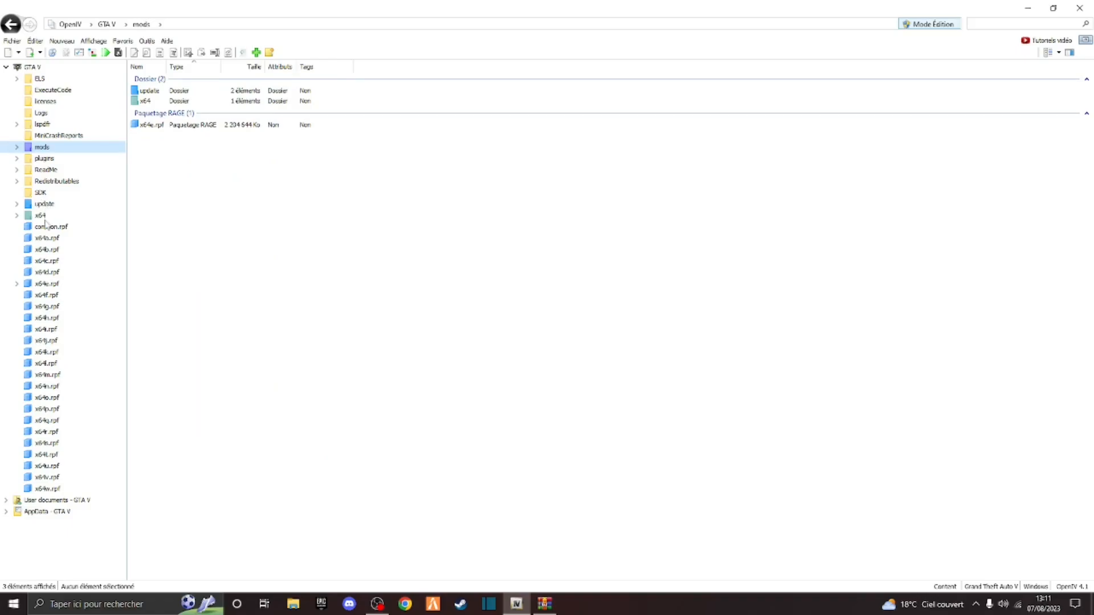
{"action": "left_click", "coordinate": [50, 285]}
{"action": "left_click", "coordinate": [173, 105]}
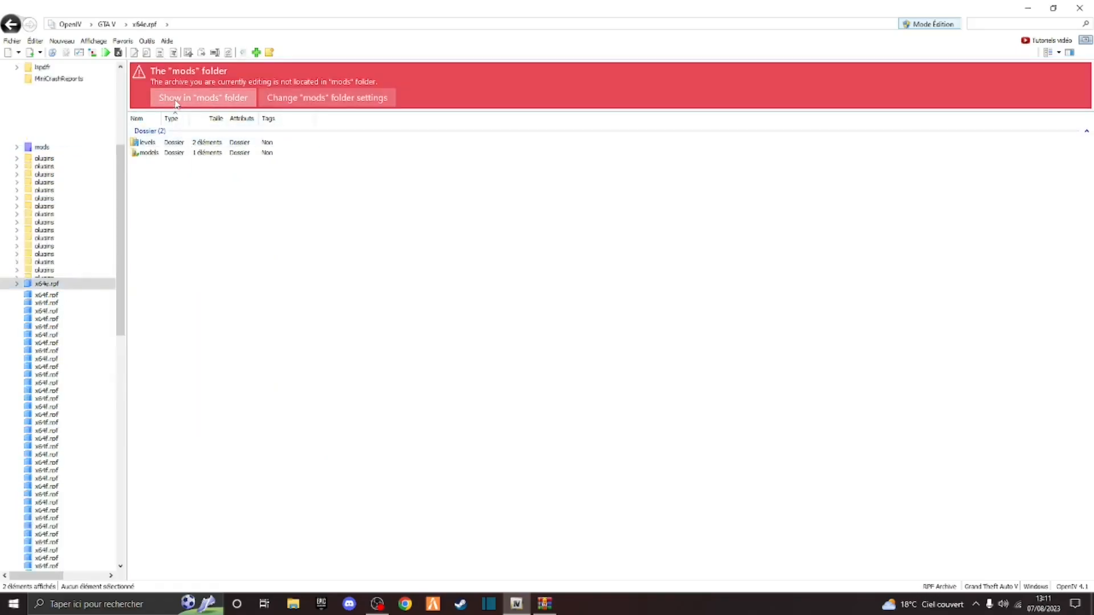
{"action": "double_click", "coordinate": [152, 101]}
{"action": "double_click", "coordinate": [161, 92]}
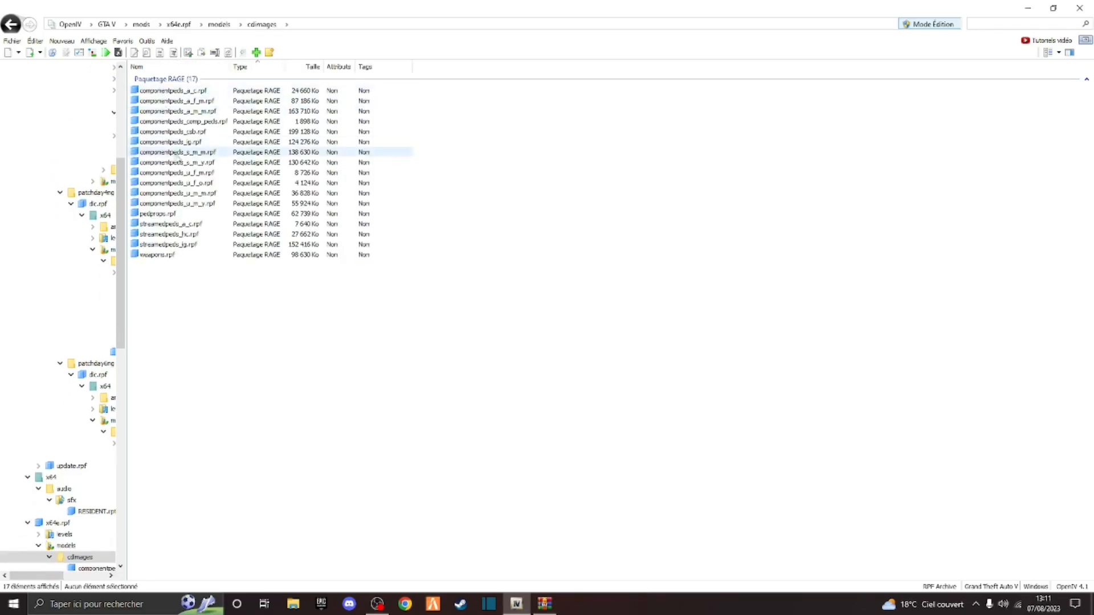
{"action": "double_click", "coordinate": [162, 214]}
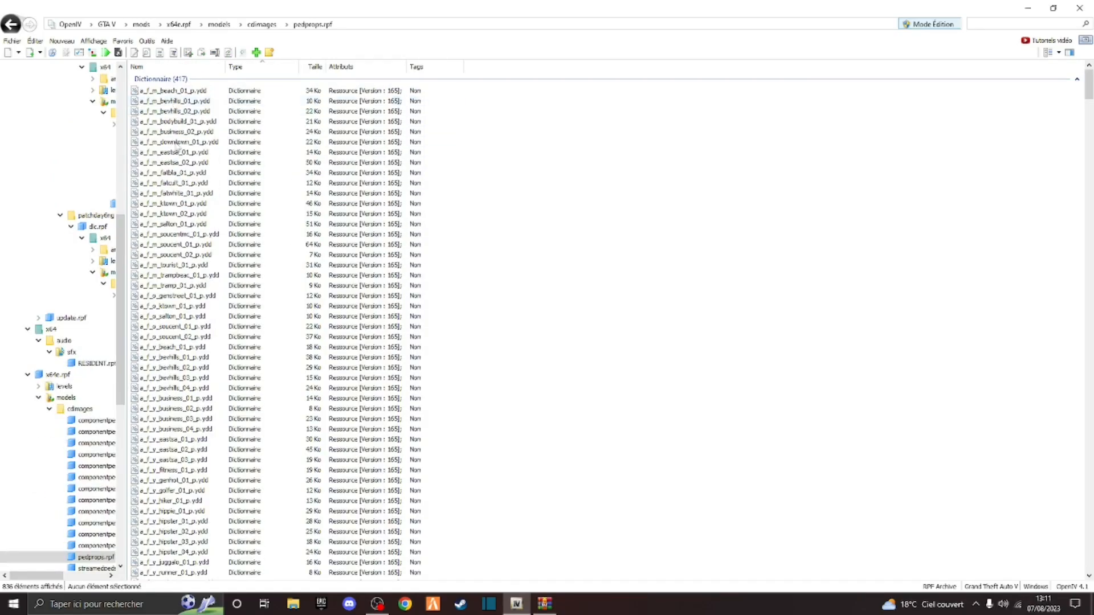
- Move the four prisguard outfit files from the desktop to the recycle bin and extract the two Casquette files to the desktop
{"action": "left_click", "coordinate": [1027, 8]}
{"action": "left_click_drag", "start_coordinate": [351, 403], "coordinate": [245, 195]}
{"action": "left_click_drag", "start_coordinate": [248, 199], "coordinate": [29, 24]}
{"action": "left_click_drag", "start_coordinate": [571, 235], "coordinate": [343, 305]}
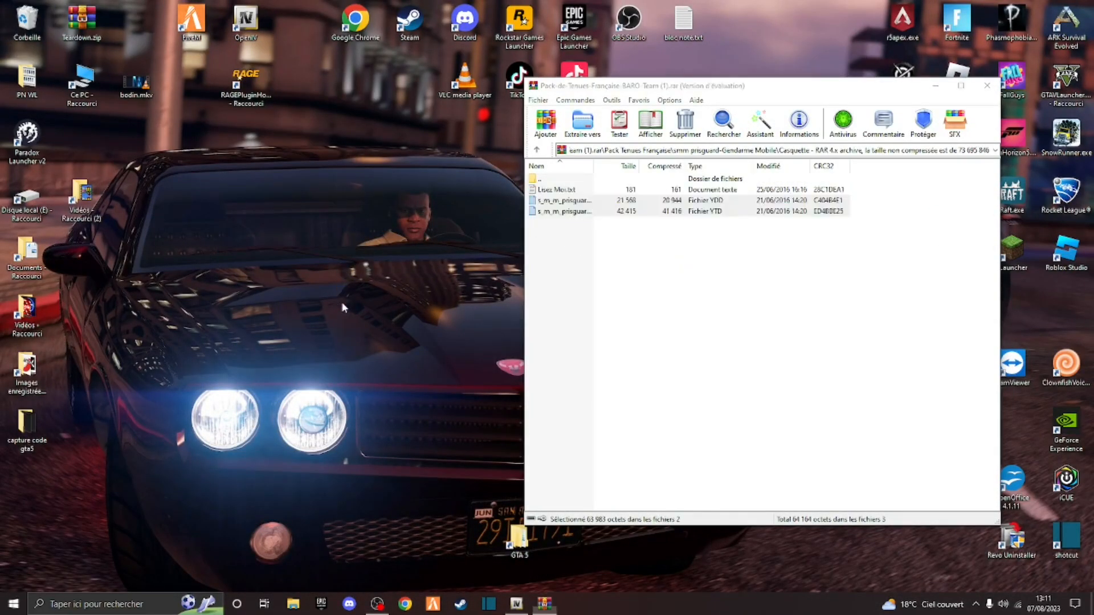
- Switch to OpenIV and add the two Gendarme Mobile cap files from the desktop to pedprops.rpf
{"action": "left_click", "coordinate": [516, 604]}
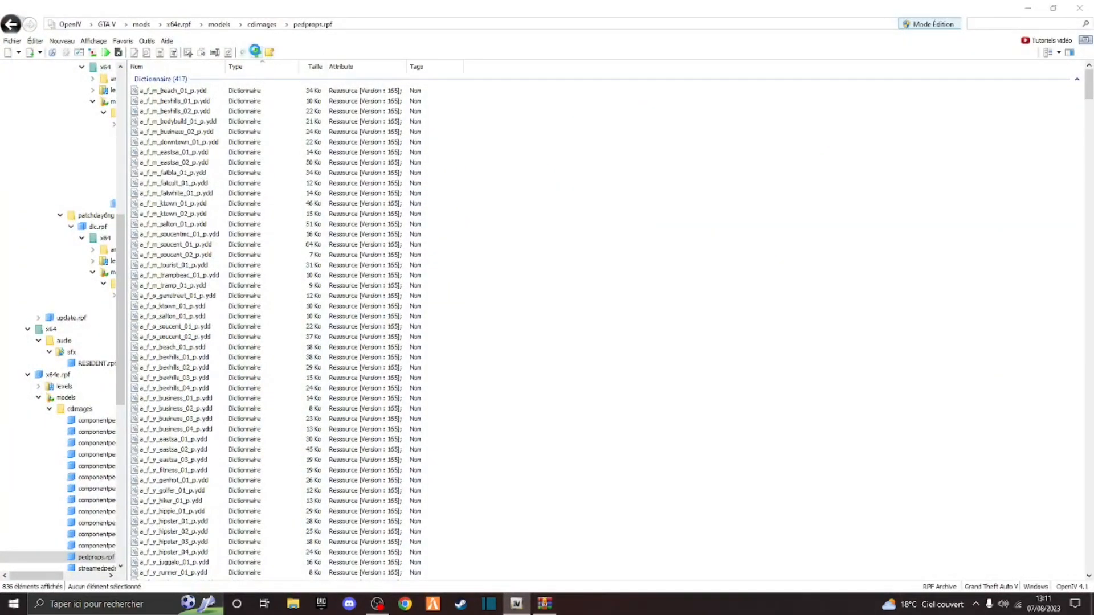
{"action": "left_click", "coordinate": [255, 51]}
{"action": "scroll", "coordinate": [490, 350], "scroll_direction": "down", "scroll_amount": 3}
{"action": "left_click", "coordinate": [467, 305]}
{"action": "left_click", "coordinate": [512, 314], "text": "ctrl"}
{"action": "left_click", "coordinate": [779, 447]}
- Open the Tenues subfolder of smy cop-Police Homme in WinRAR and move the two prisguard cap files to the recycle bin
{"action": "left_click", "coordinate": [1027, 8]}
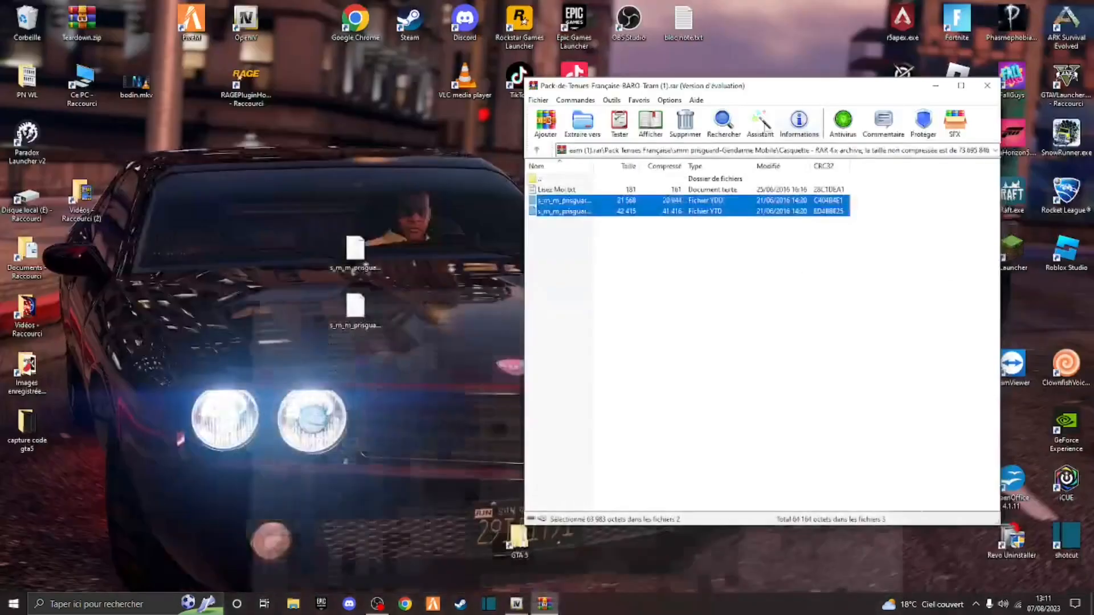
{"action": "double_click", "coordinate": [573, 180]}
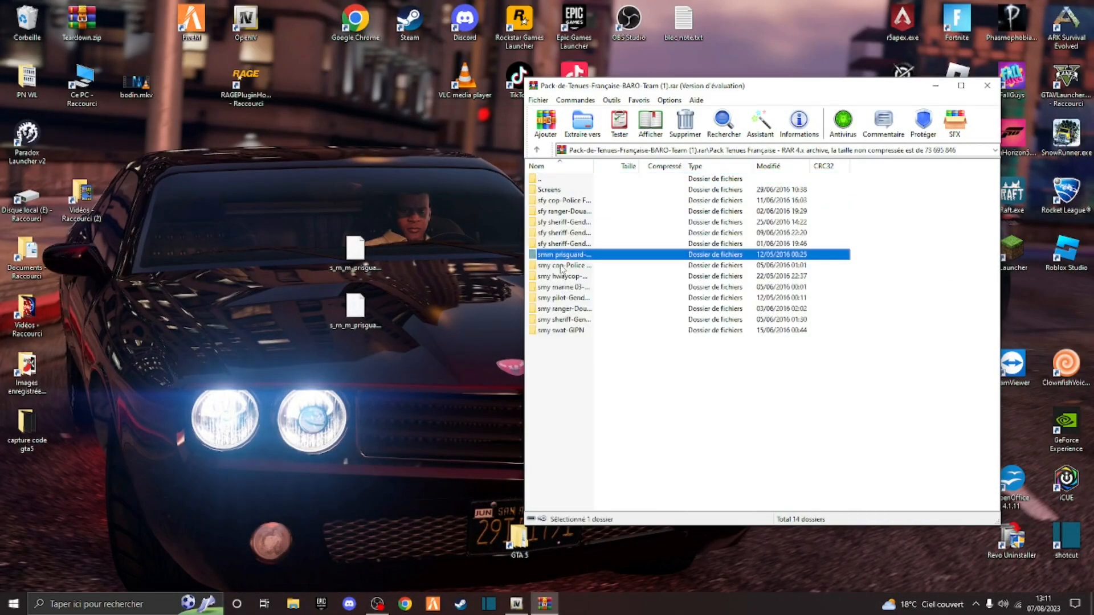
{"action": "double_click", "coordinate": [561, 266]}
{"action": "double_click", "coordinate": [559, 201]}
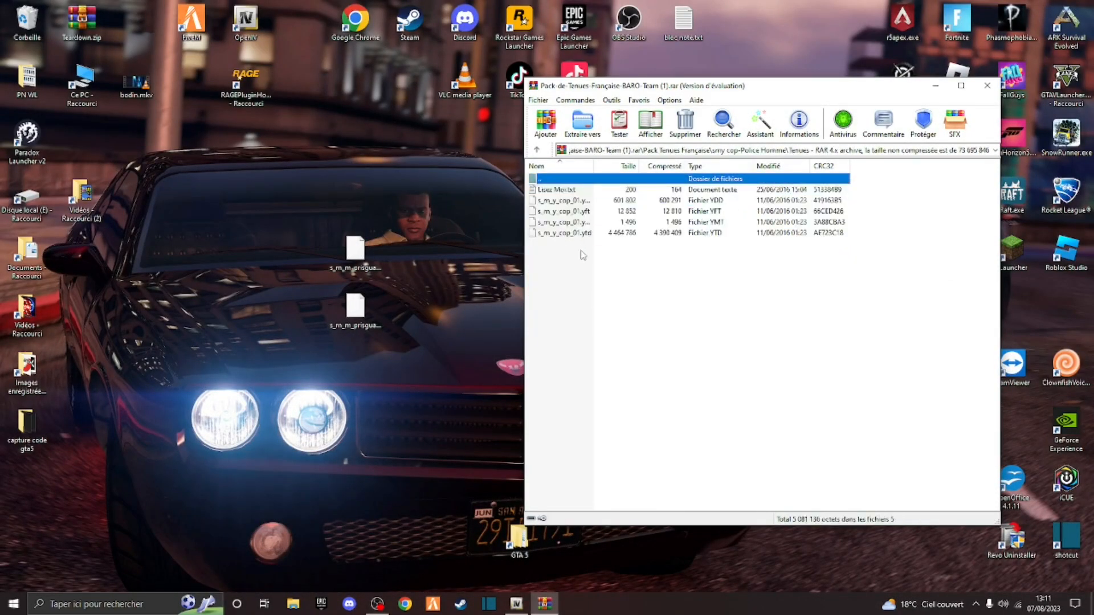
{"action": "left_click_drag", "start_coordinate": [389, 388], "coordinate": [29, 20]}
- Extract the four s_m_y_cop_01 files to the desktop and read the target path in the Police Homme Lisez Moi.txt
{"action": "left_click_drag", "start_coordinate": [608, 315], "coordinate": [594, 190]}
{"action": "left_click_drag", "start_coordinate": [615, 273], "coordinate": [615, 205]}
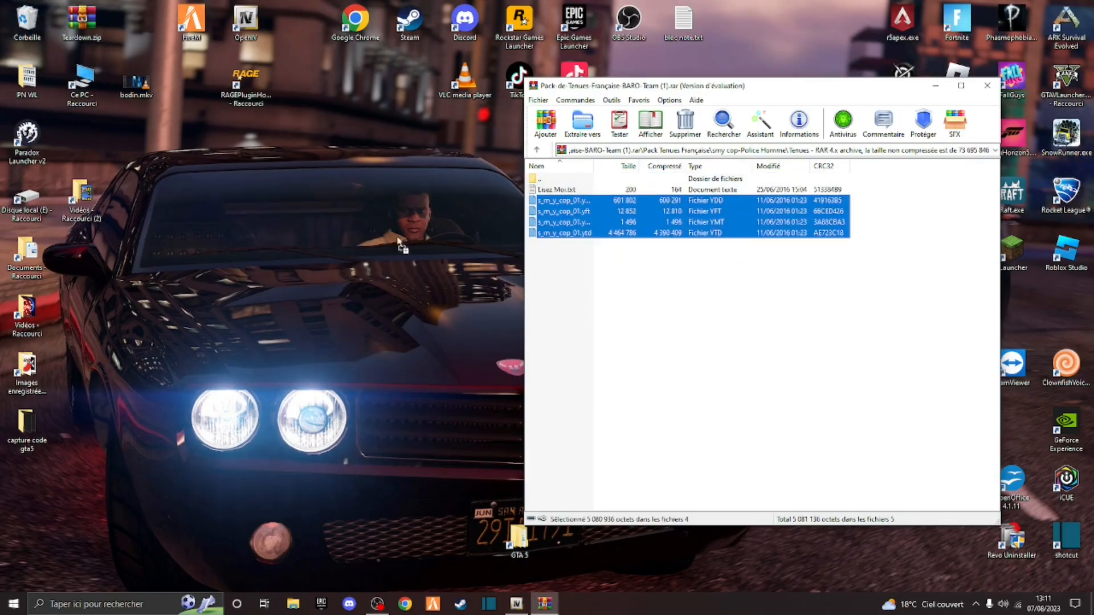
{"action": "left_click_drag", "start_coordinate": [426, 242], "coordinate": [410, 231]}
{"action": "double_click", "coordinate": [556, 189]}
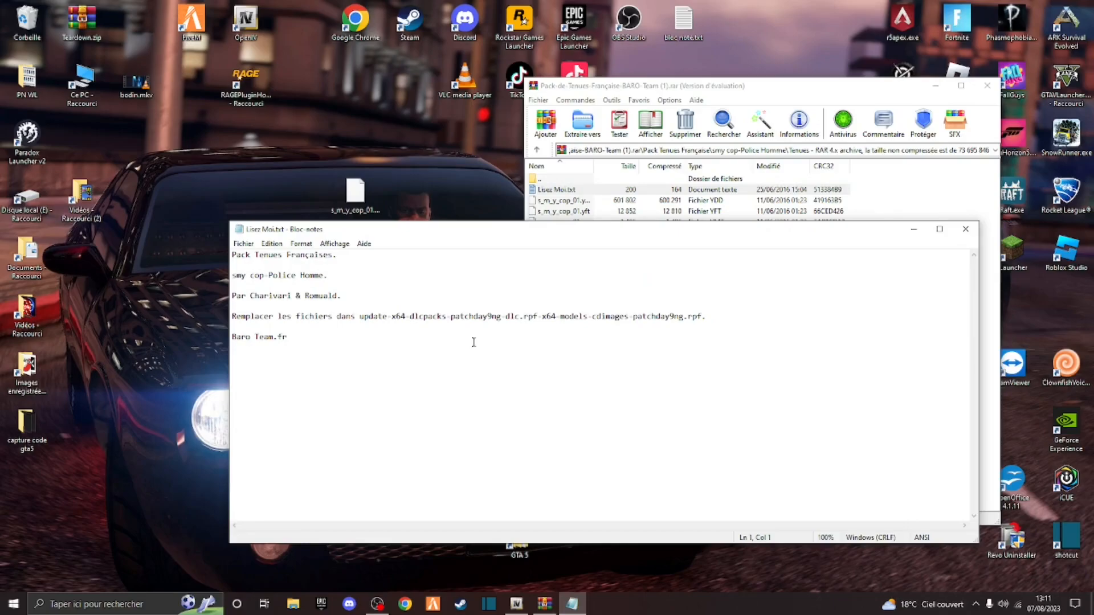
{"action": "left_click", "coordinate": [957, 232]}
- Switch to OpenIV and open the mods folder copy of dlc.rpf under update/x64/dlcpacks/patchday9ng
{"action": "left_click", "coordinate": [516, 604]}
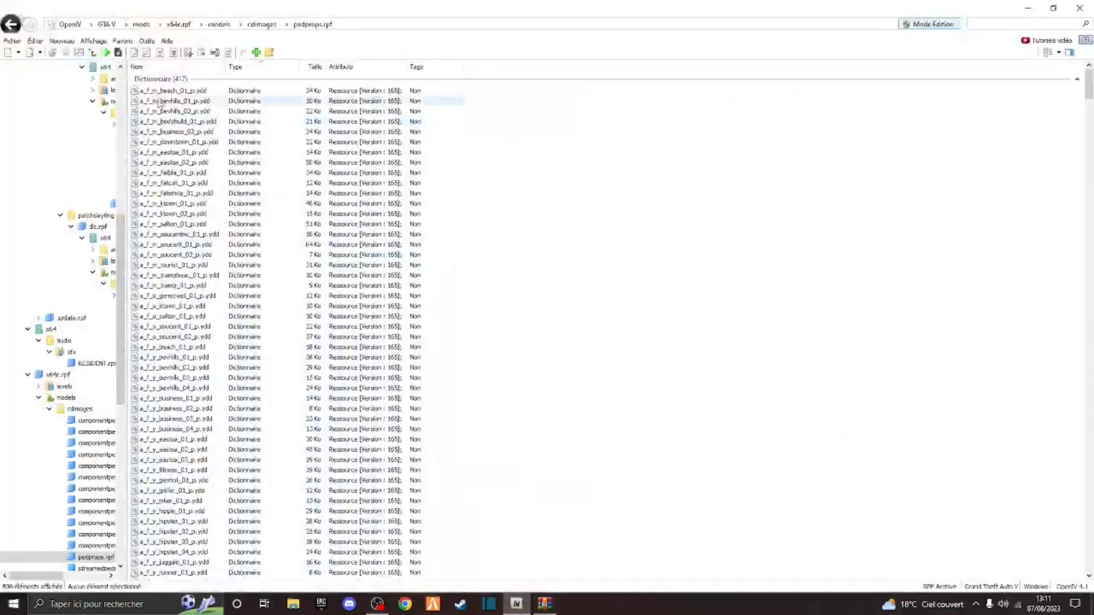
{"action": "left_click", "coordinate": [17, 148]}
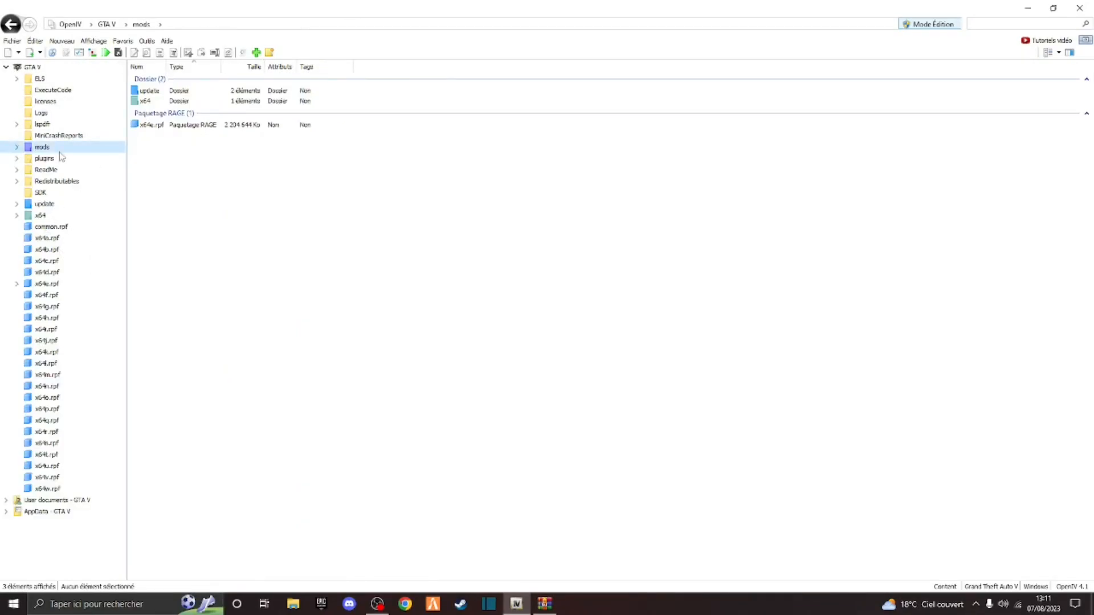
{"action": "double_click", "coordinate": [149, 91]}
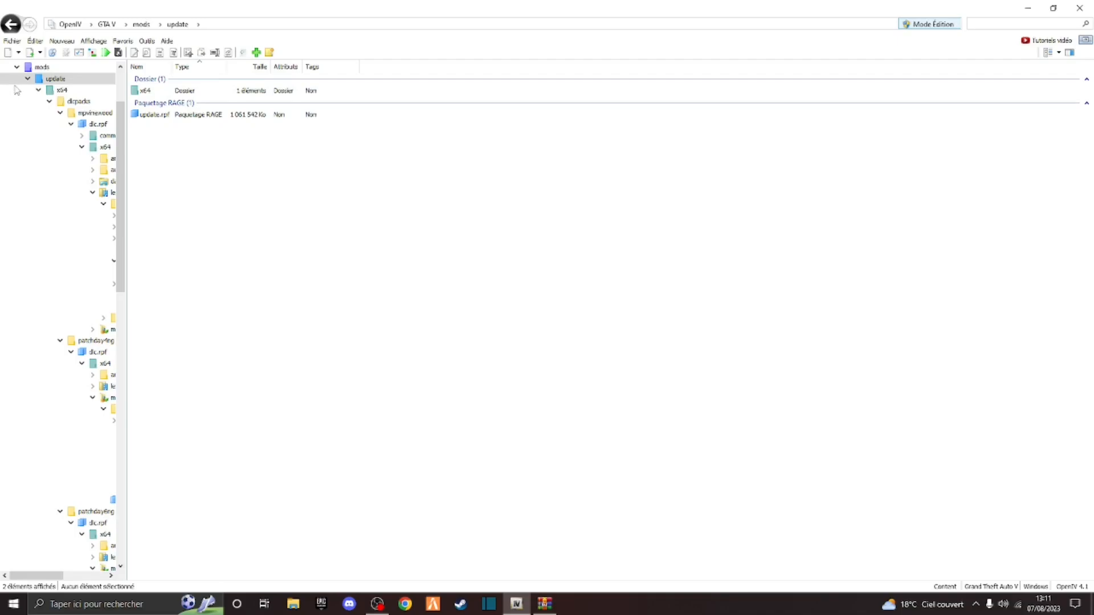
{"action": "left_click", "coordinate": [17, 68]}
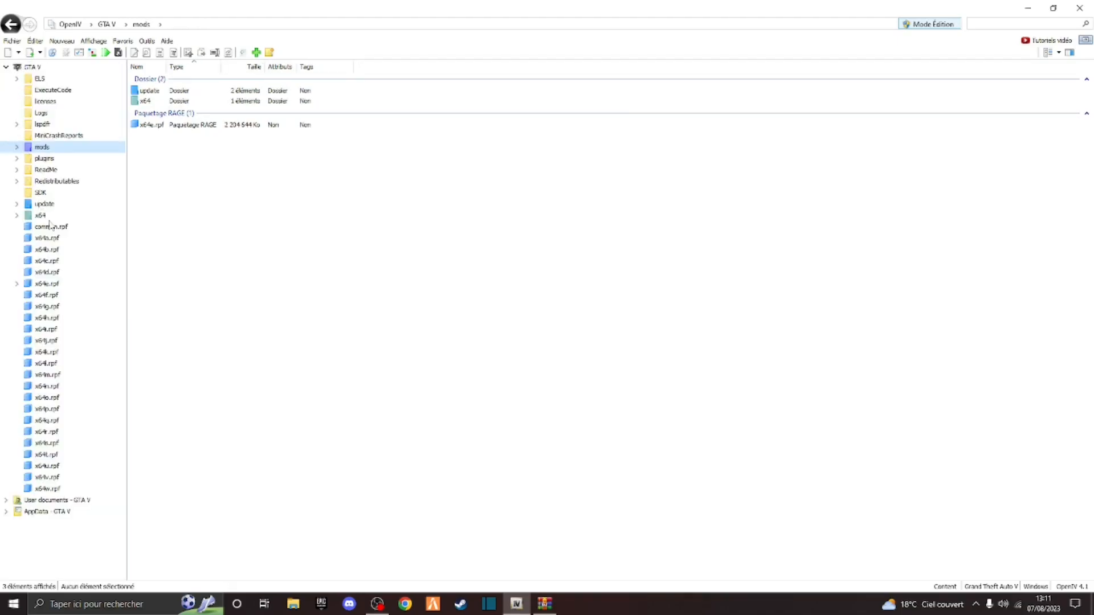
{"action": "left_click", "coordinate": [43, 204]}
{"action": "double_click", "coordinate": [146, 91]}
{"action": "double_click", "coordinate": [149, 100]}
{"action": "scroll", "coordinate": [176, 256], "scroll_direction": "down", "scroll_amount": 9}
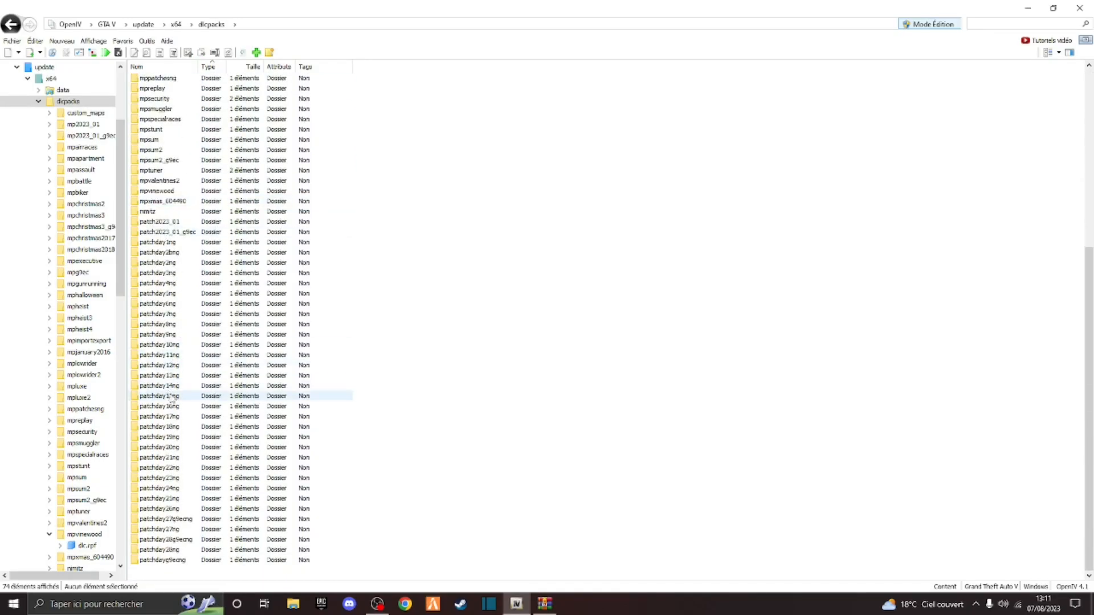
{"action": "double_click", "coordinate": [180, 335]}
{"action": "double_click", "coordinate": [188, 91]}
{"action": "left_click", "coordinate": [179, 101]}
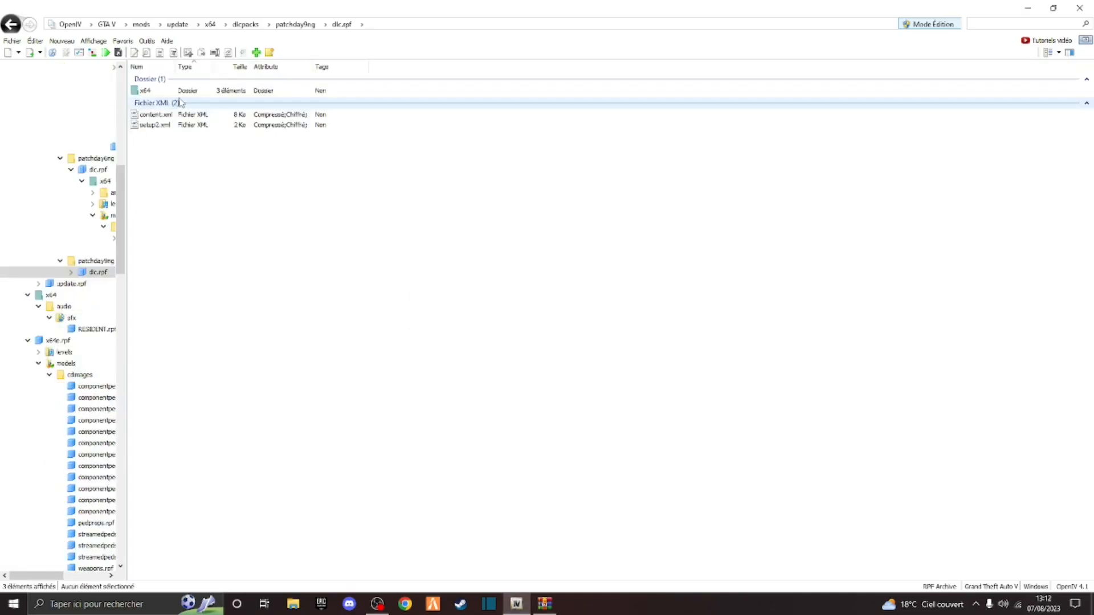
- Open patchday9ng.rpf under x64/models/cdimages inside the patchday9ng dlc.rpf
{"action": "double_click", "coordinate": [180, 91]}
{"action": "left_click", "coordinate": [167, 111]}
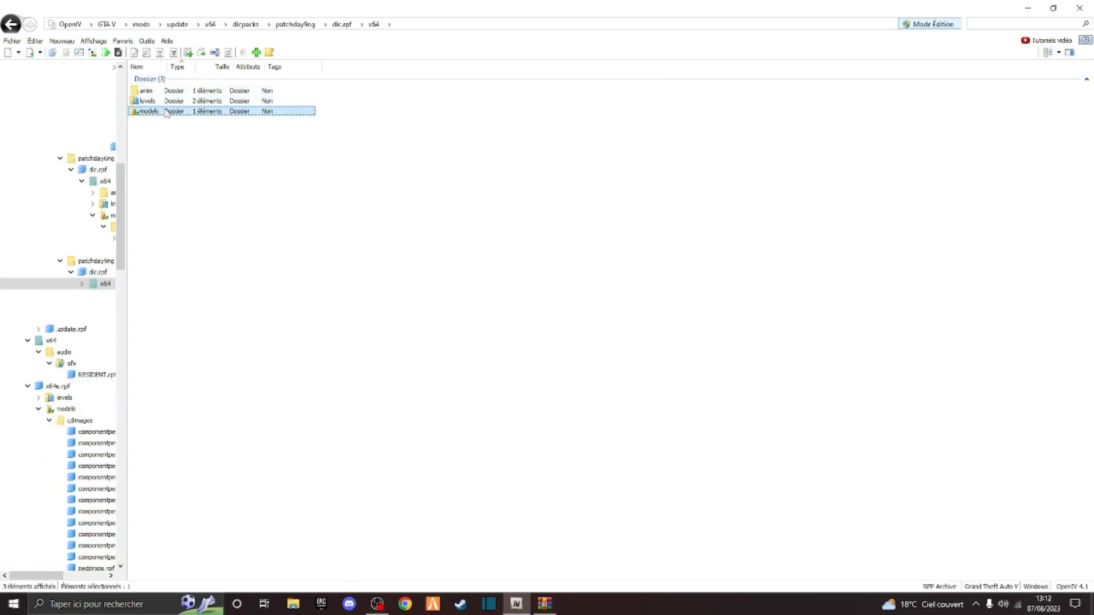
{"action": "double_click", "coordinate": [166, 112]}
{"action": "left_click", "coordinate": [167, 92]}
{"action": "double_click", "coordinate": [167, 94]}
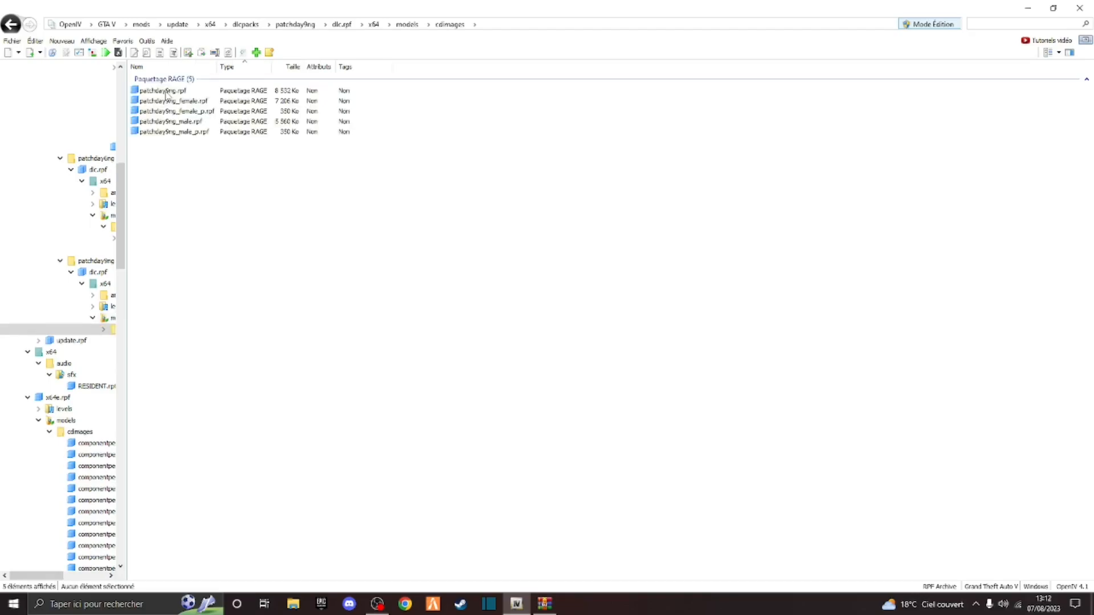
{"action": "double_click", "coordinate": [180, 91]}
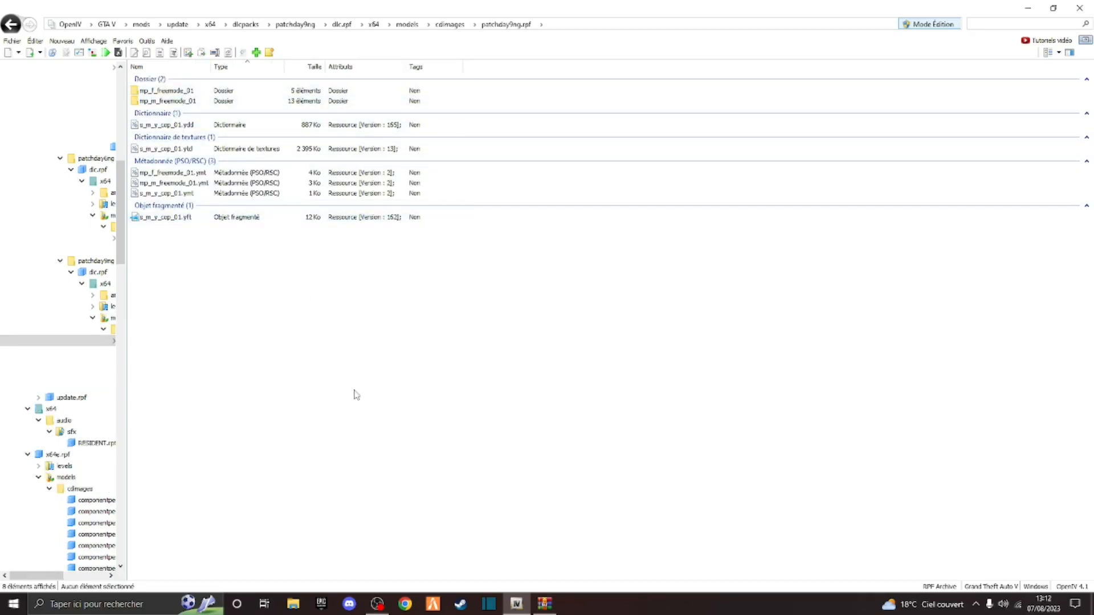
{"action": "left_click", "coordinate": [1028, 8]}
{"action": "left_click_drag", "start_coordinate": [295, 346], "coordinate": [332, 129]}
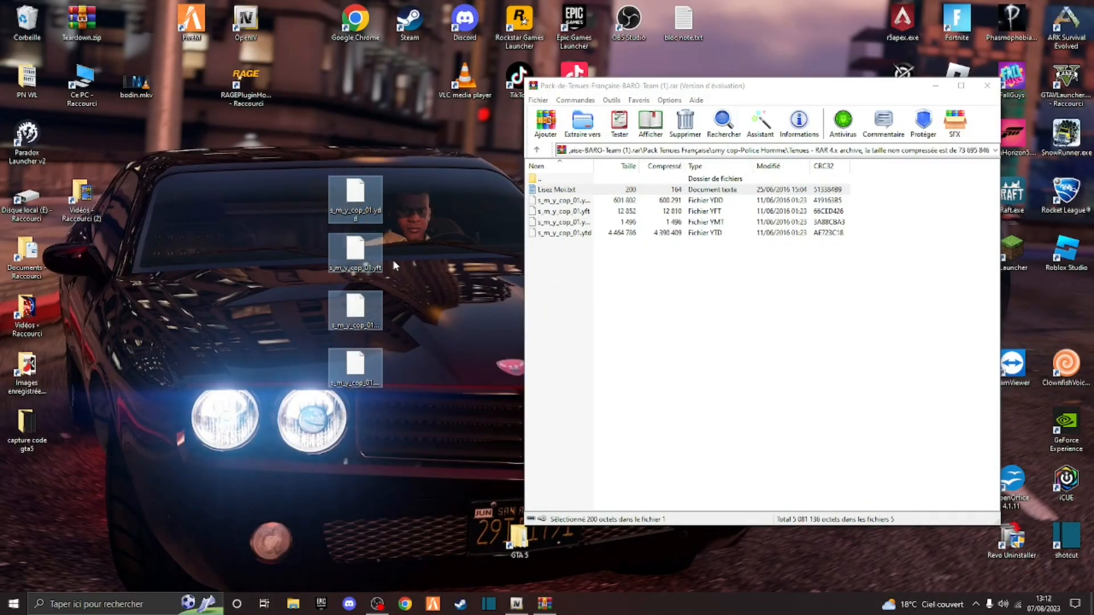
{"action": "left_click", "coordinate": [528, 613]}
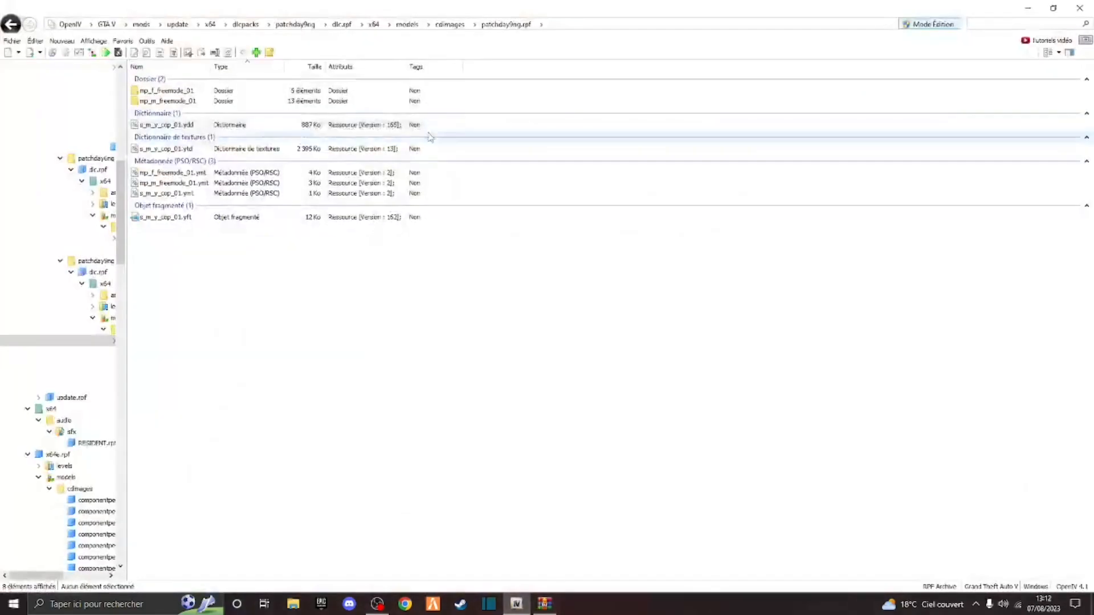
- Add the four s_m_y_cop_01 files from the desktop to patchday9ng.rpf
{"action": "left_click", "coordinate": [256, 53]}
{"action": "scroll", "coordinate": [540, 319], "scroll_direction": "down", "scroll_amount": 5}
{"action": "left_click", "coordinate": [466, 302]}
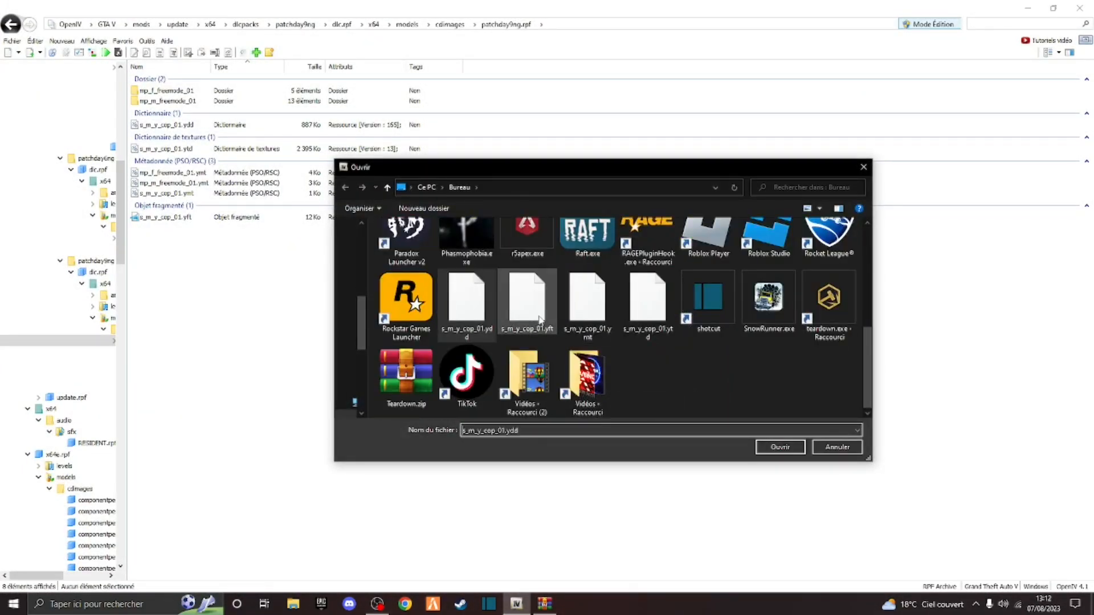
{"action": "left_click", "coordinate": [539, 319], "text": "ctrl"}
{"action": "left_click", "coordinate": [586, 302], "text": "ctrl"}
{"action": "left_click", "coordinate": [647, 301], "text": "ctrl"}
{"action": "left_click", "coordinate": [776, 447]}
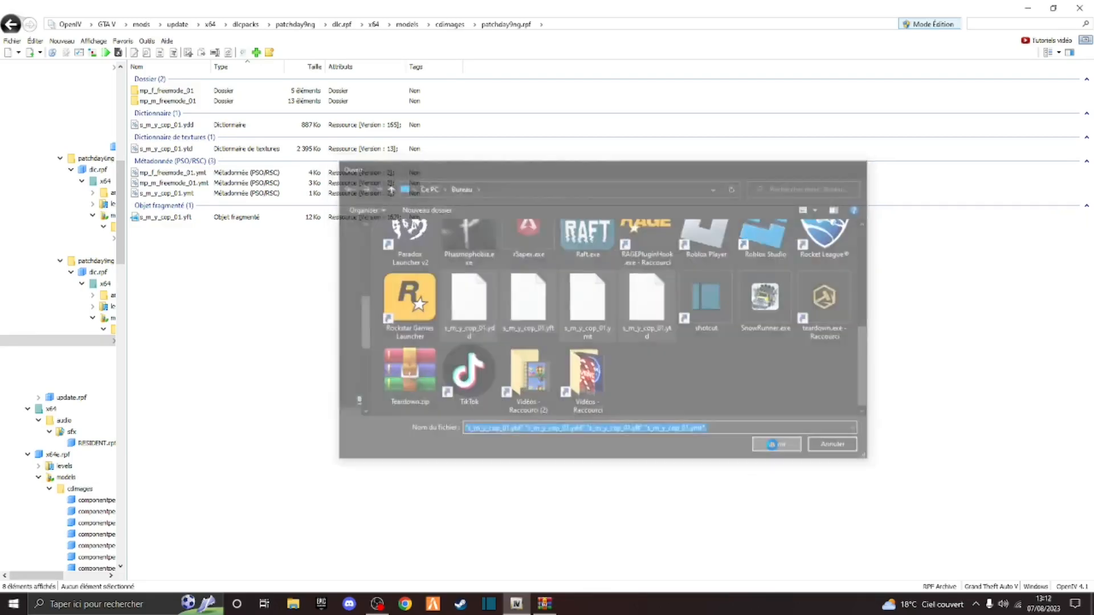
- Move the four s_m_y_cop_01 files from the desktop to the recycle bin and open the Casquette subfolder of smy cop-Police Homme in WinRAR
{"action": "left_click", "coordinate": [1031, 11]}
{"action": "left_click_drag", "start_coordinate": [423, 421], "coordinate": [353, 143]}
{"action": "left_click_drag", "start_coordinate": [362, 200], "coordinate": [43, 16]}
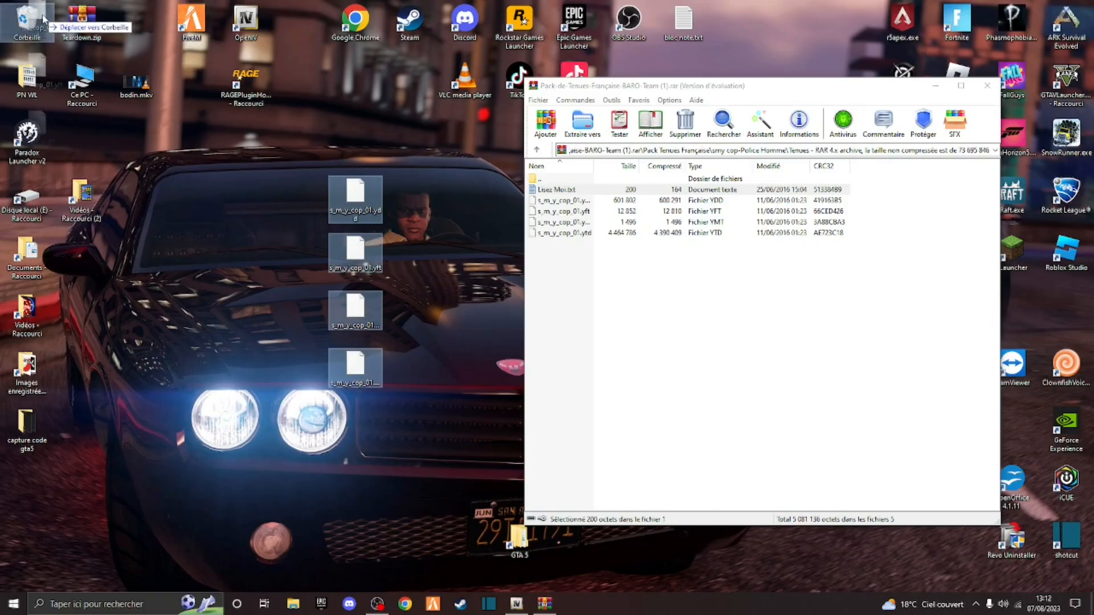
{"action": "double_click", "coordinate": [539, 178]}
{"action": "double_click", "coordinate": [550, 190]}
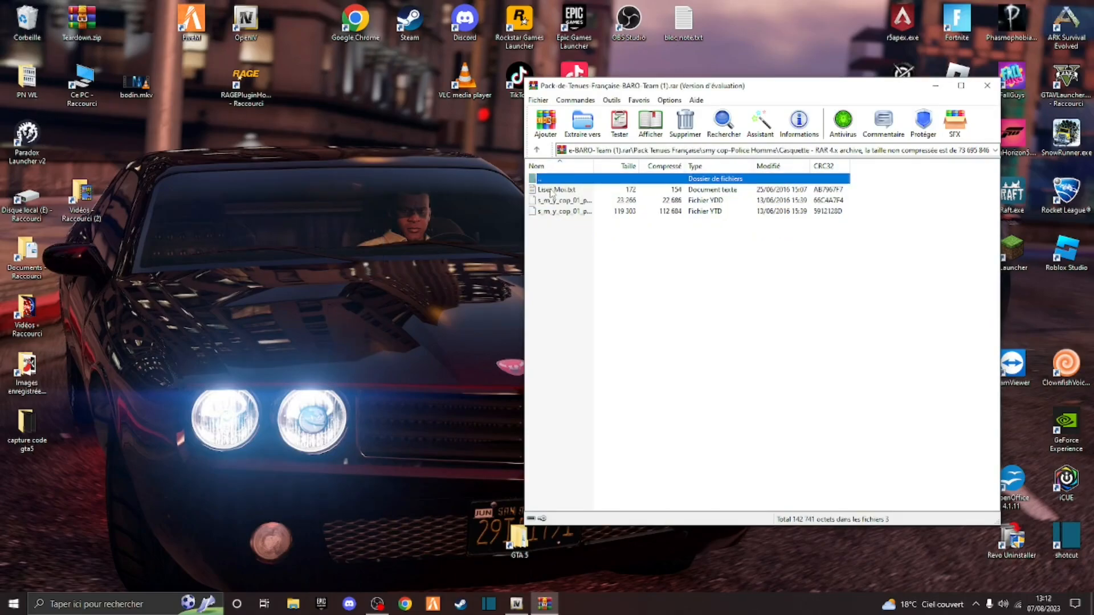
- Read the Lisez Moi.txt in the Casquette folder and switch to OpenIV to open the mods folder copy of x64e.rpf
{"action": "double_click", "coordinate": [551, 190]}
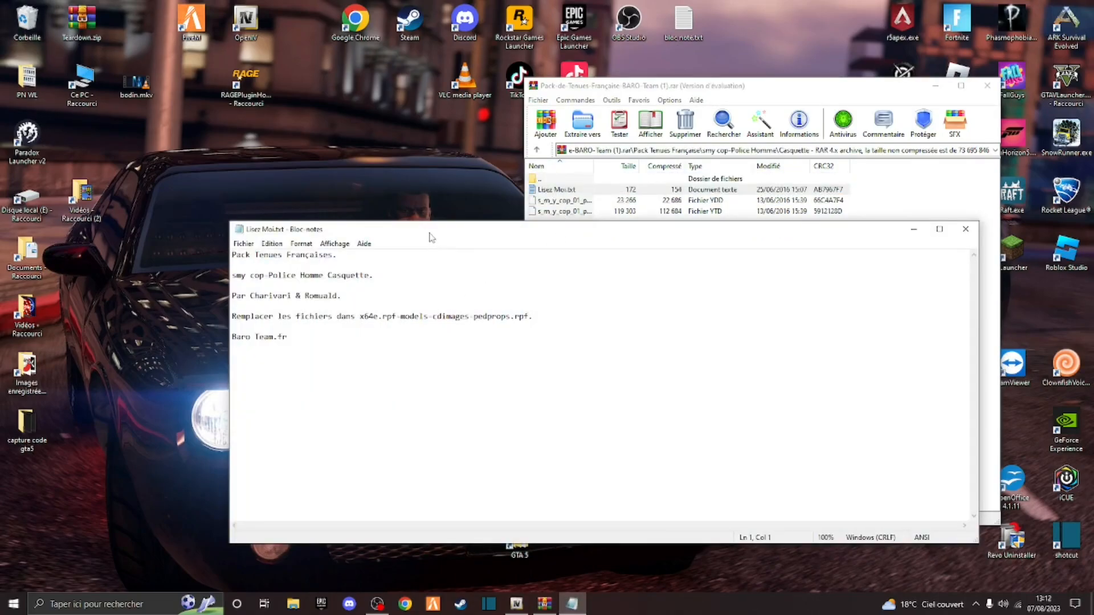
{"action": "left_click", "coordinate": [517, 604]}
{"action": "scroll", "coordinate": [76, 194], "scroll_direction": "up", "scroll_amount": 13}
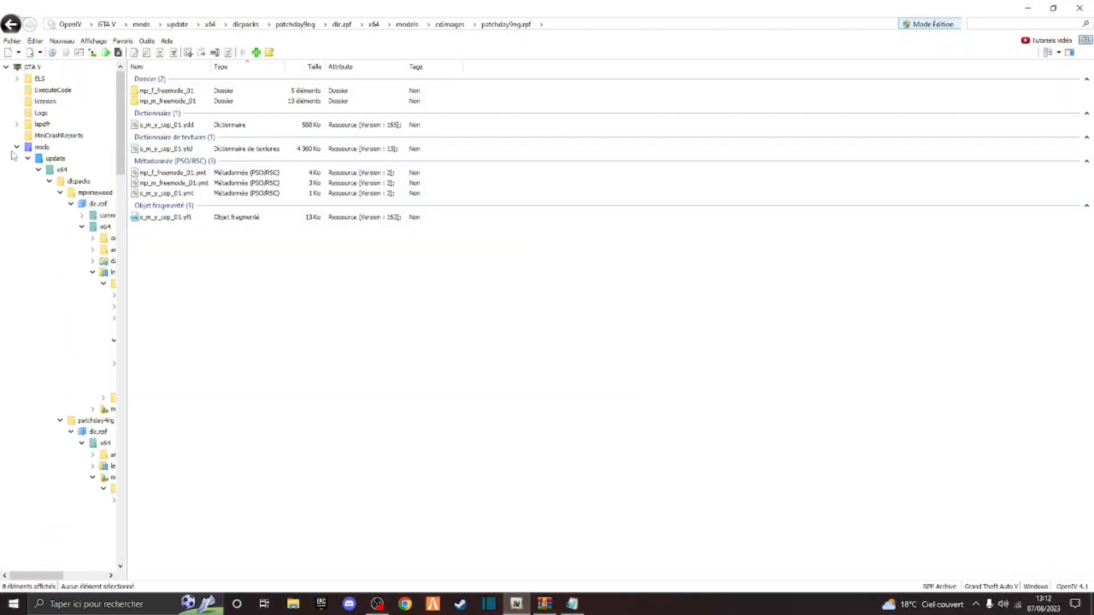
{"action": "left_click", "coordinate": [17, 147]}
{"action": "left_click", "coordinate": [16, 206]}
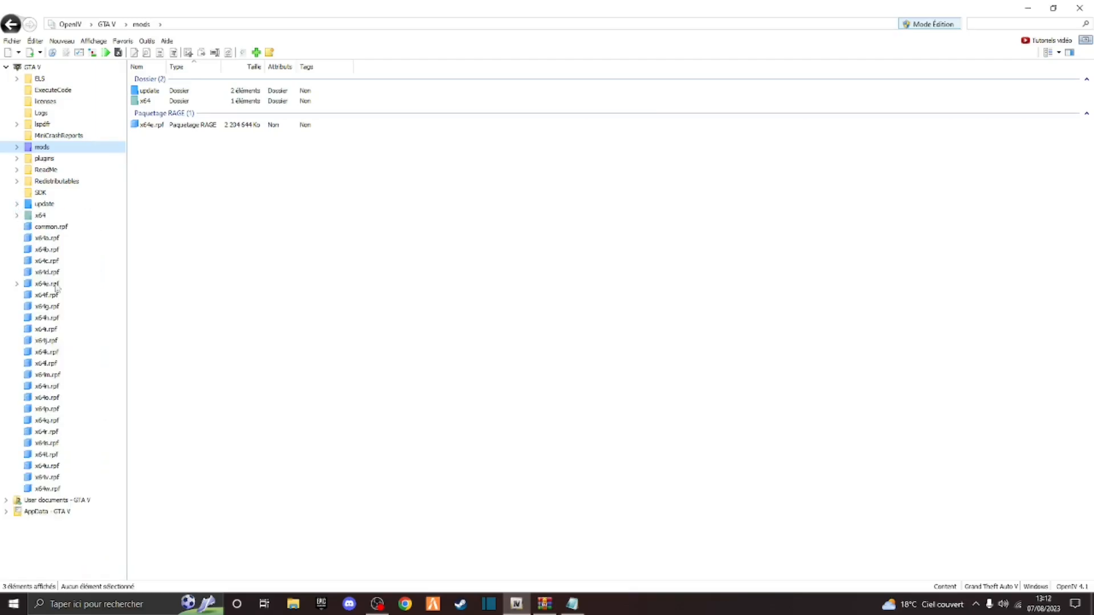
{"action": "left_click", "coordinate": [57, 283]}
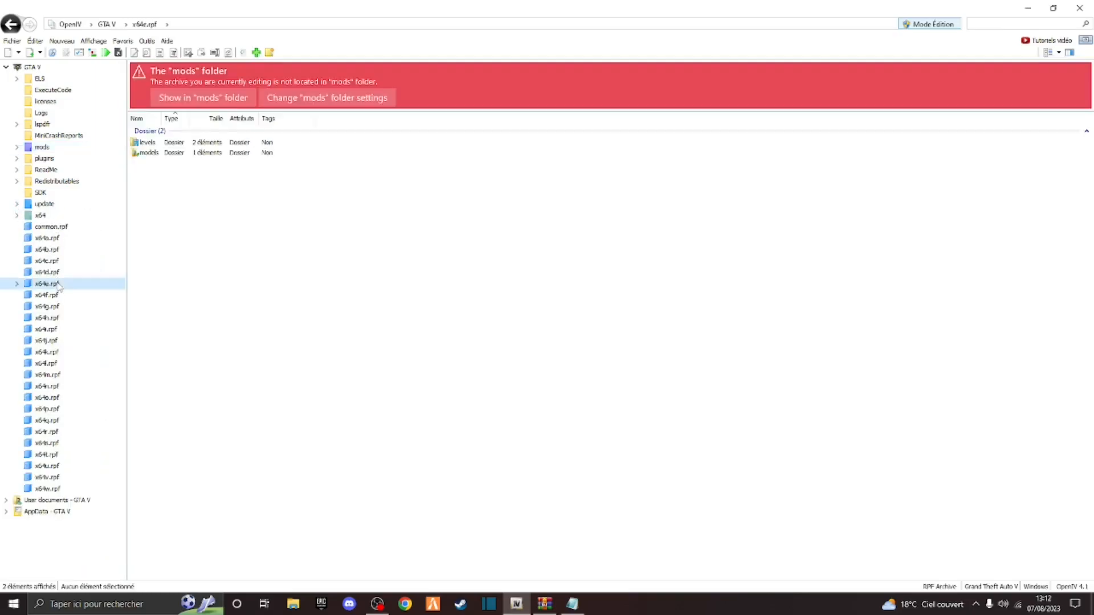
{"action": "left_click", "coordinate": [175, 103]}
- Open pedprops.rpf under models/cdimages inside the mods copy of x64e.rpf
{"action": "double_click", "coordinate": [175, 102]}
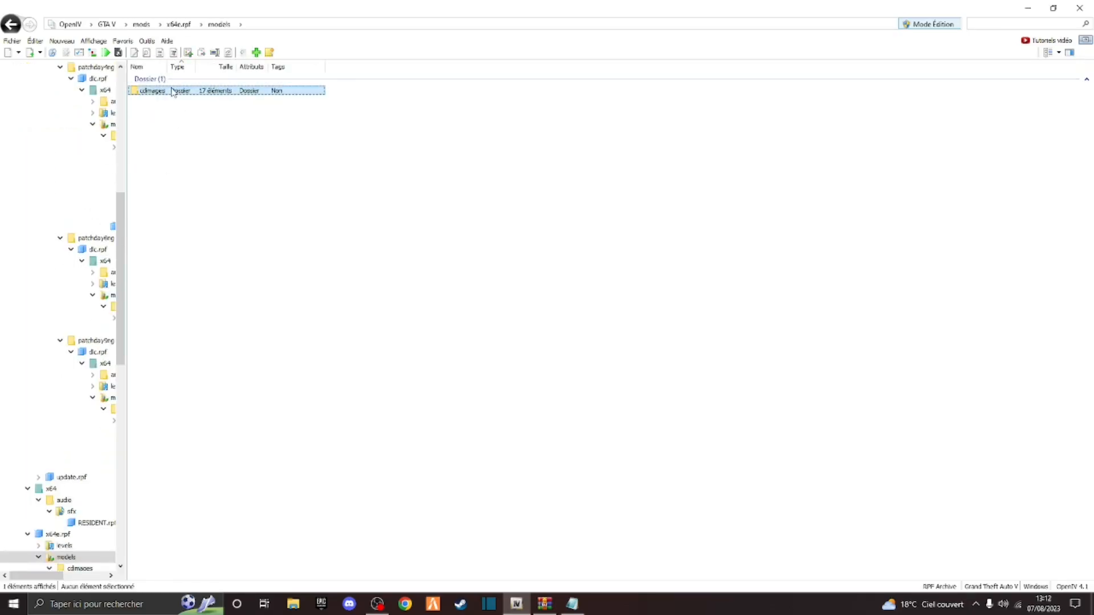
{"action": "double_click", "coordinate": [165, 91]}
{"action": "double_click", "coordinate": [161, 211]}
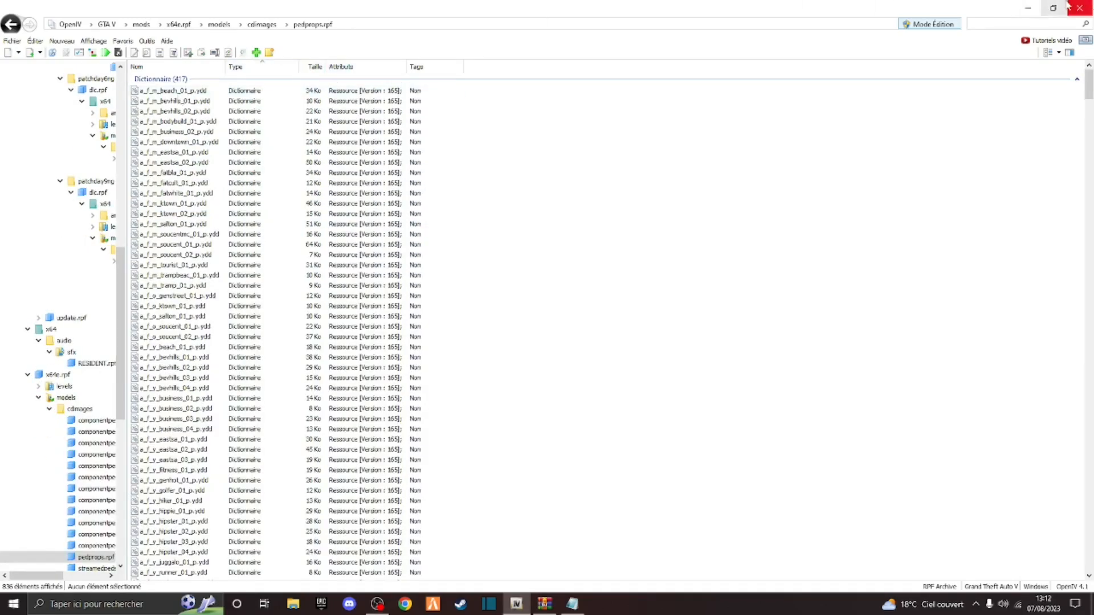
- Minimize OpenIV, close the readme and extract the two s_m_y_cop_01_p files from the Casquette folder to the desktop
{"action": "left_click", "coordinate": [1027, 8]}
{"action": "left_click_drag", "start_coordinate": [503, 256], "coordinate": [320, 341]}
{"action": "left_click", "coordinate": [884, 335]}
{"action": "left_click_drag", "start_coordinate": [579, 235], "coordinate": [575, 196]}
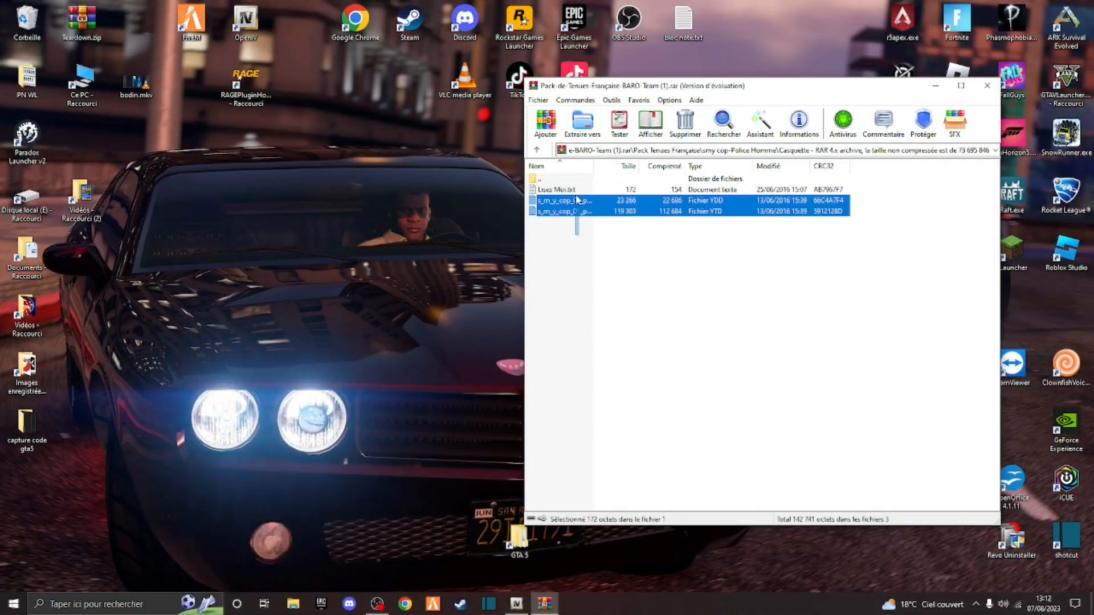
{"action": "left_click_drag", "start_coordinate": [457, 252], "coordinate": [457, 255]}
- Switch to OpenIV and add s_m_y_cop_01_p.ydd and s_m_y_cop_01_p.ytd from the desktop to pedprops.rpf
{"action": "left_click", "coordinate": [505, 606]}
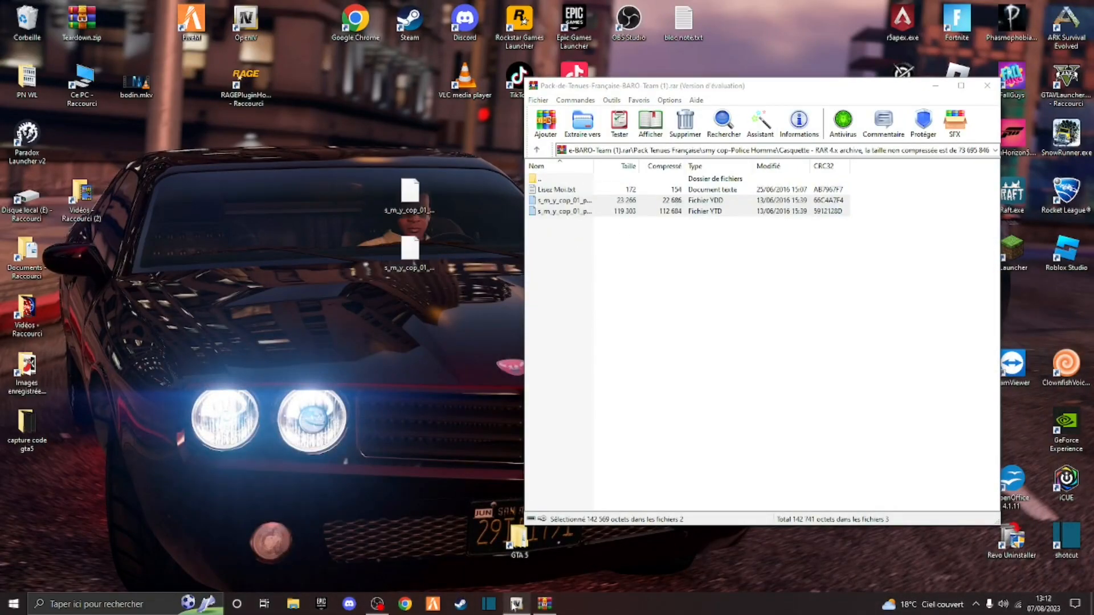
{"action": "left_click", "coordinate": [256, 52]}
{"action": "scroll", "coordinate": [619, 260], "scroll_direction": "down", "scroll_amount": 7}
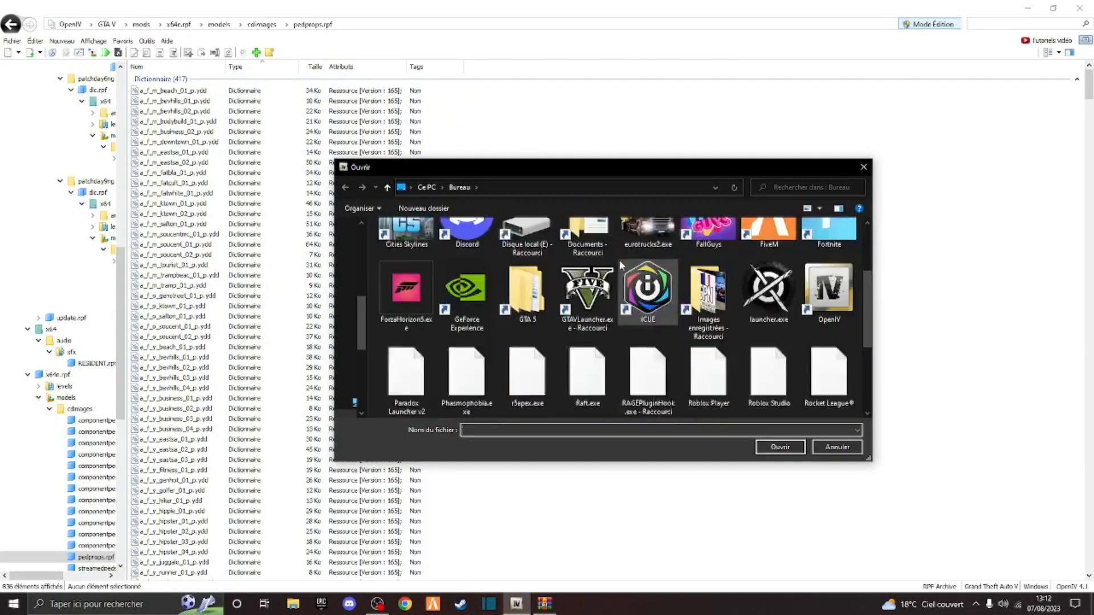
{"action": "left_click", "coordinate": [528, 321]}
{"action": "left_click", "coordinate": [471, 319], "text": "ctrl"}
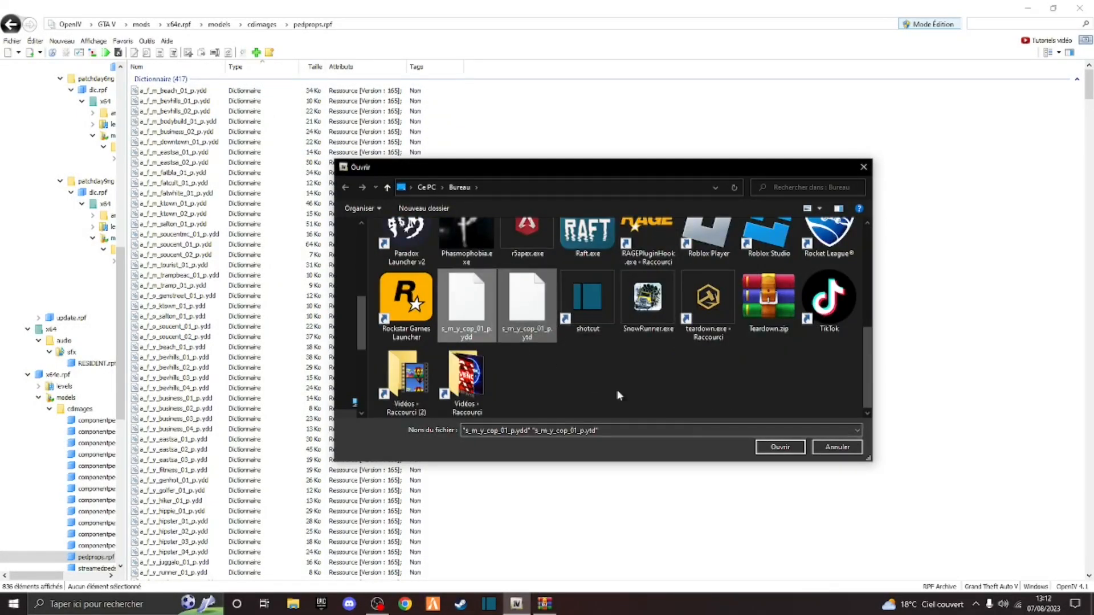
{"action": "left_click", "coordinate": [798, 447]}
- Minimize OpenIV and move the two s_m_y_cop_01_p files from the desktop to the recycle bin
{"action": "left_click", "coordinate": [1030, 7]}
{"action": "left_click_drag", "start_coordinate": [474, 315], "coordinate": [393, 202]}
{"action": "left_click_drag", "start_coordinate": [405, 197], "coordinate": [27, 23]}
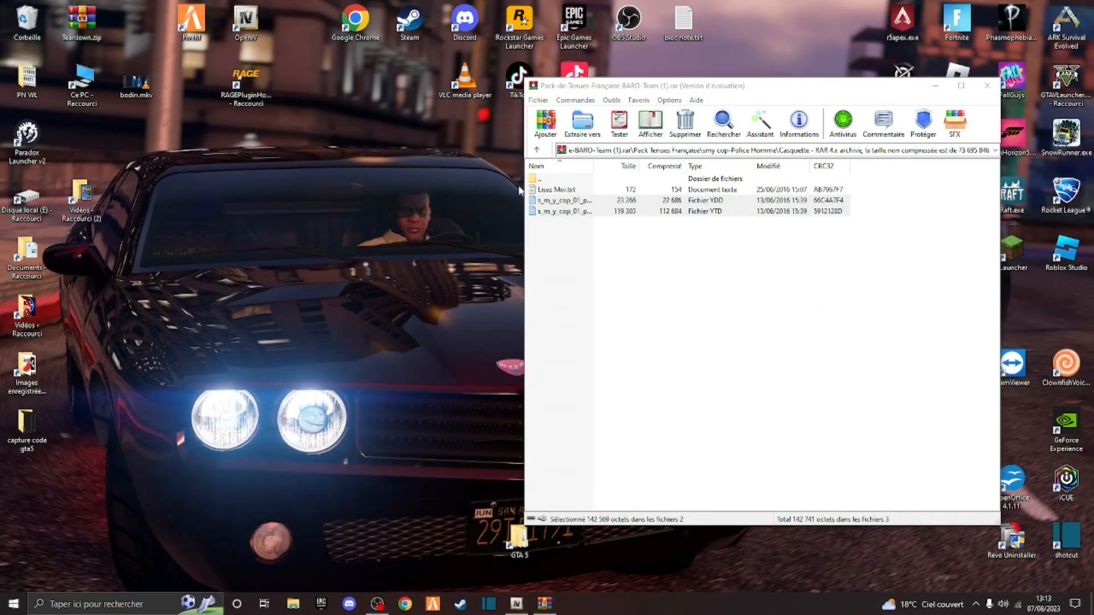
- Open the Tenues subfolder of smy hwaycop-Motard Gendarme in WinRAR and extract its four s_m_y_hwaycop_01 files to the desktop
{"action": "double_click", "coordinate": [540, 178]}
{"action": "double_click", "coordinate": [540, 178]}
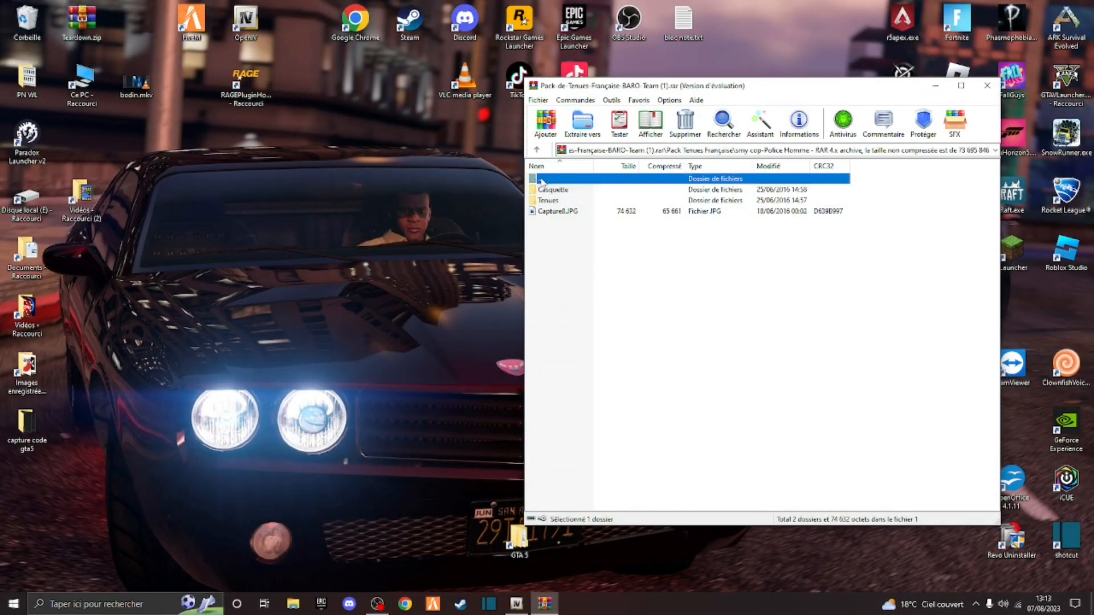
{"action": "double_click", "coordinate": [551, 278]}
{"action": "double_click", "coordinate": [549, 200]}
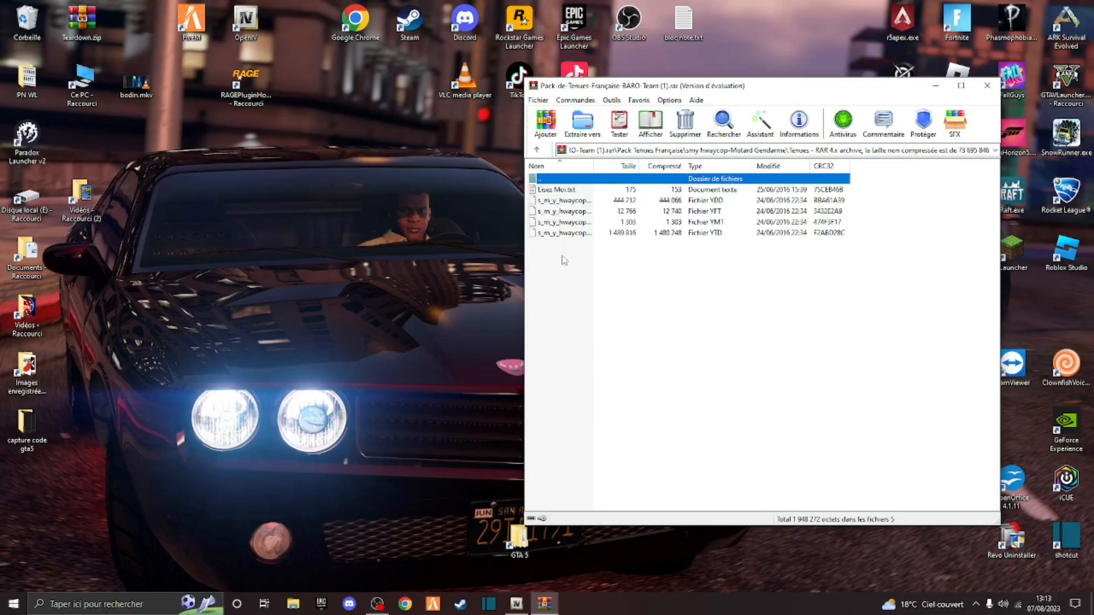
{"action": "left_click_drag", "start_coordinate": [565, 267], "coordinate": [571, 204]}
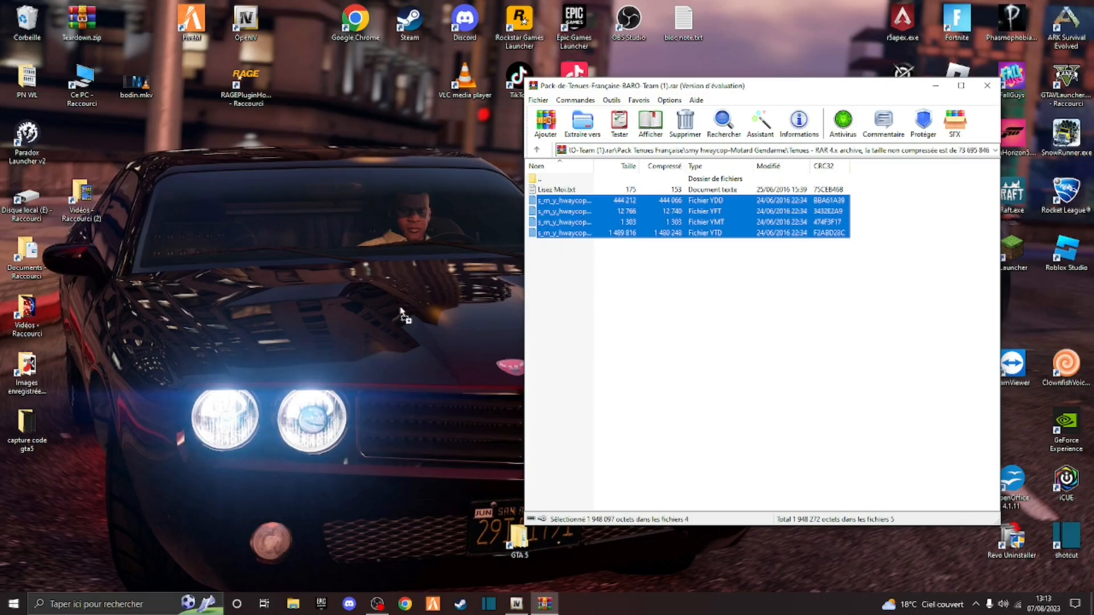
{"action": "left_click_drag", "start_coordinate": [403, 315], "coordinate": [402, 311]}
- Read the Lisez Moi.txt in the Motard Gendarme Tenues folder for the target archive path, then return to OpenIV
{"action": "left_click", "coordinate": [519, 607]}
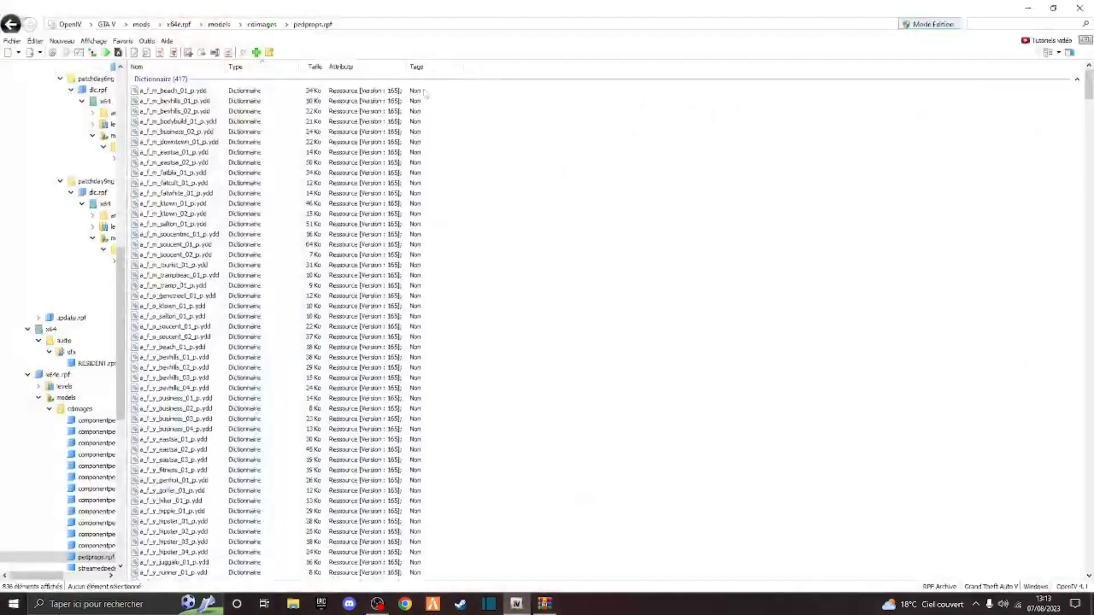
{"action": "left_click", "coordinate": [551, 611]}
{"action": "double_click", "coordinate": [577, 189]}
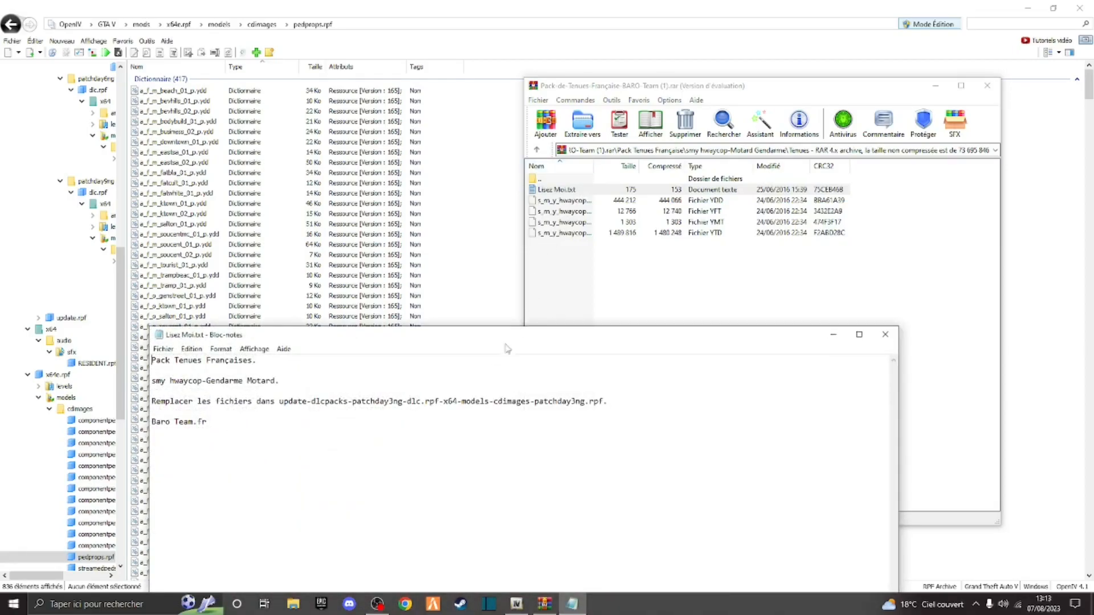
{"action": "scroll", "coordinate": [62, 190], "scroll_direction": "up", "scroll_amount": 7}
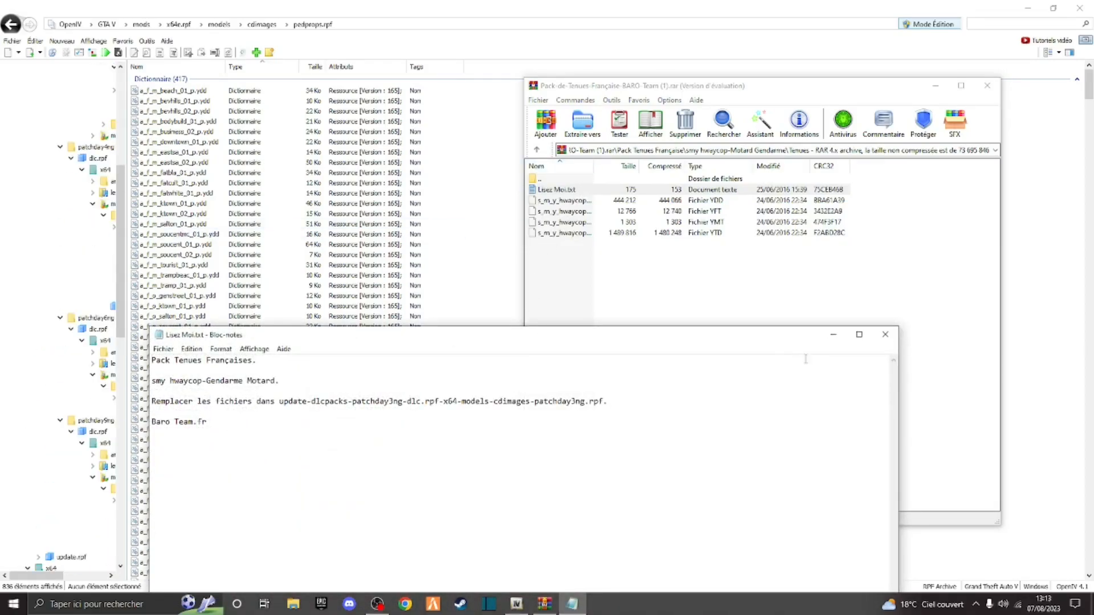
{"action": "left_click", "coordinate": [864, 342]}
{"action": "left_click", "coordinate": [390, 350]}
{"action": "left_click", "coordinate": [866, 337]}
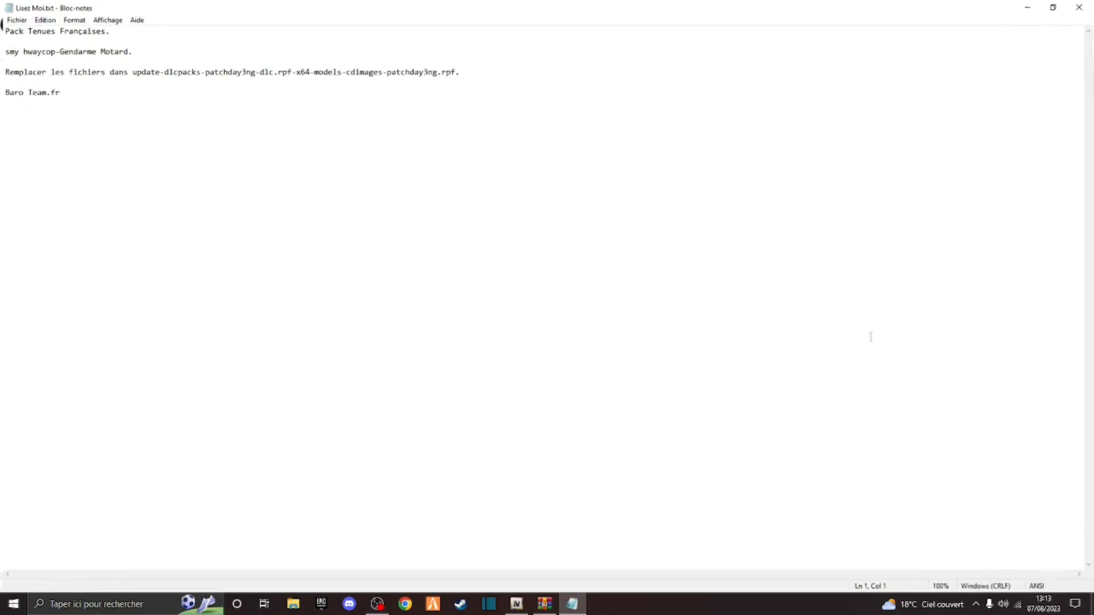
{"action": "left_click", "coordinate": [1079, 7]}
{"action": "left_click", "coordinate": [943, 89]}
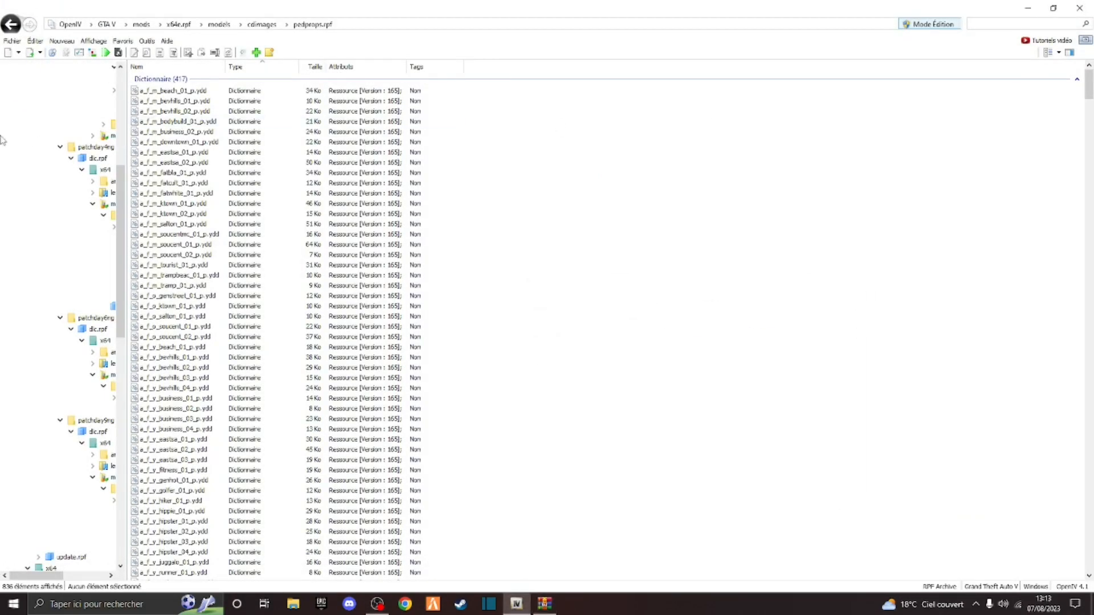
- Open dlc.rpf under update/x64/dlcpacks/patchday3ng and show its copy in the mods folder
{"action": "scroll", "coordinate": [26, 169], "scroll_direction": "up", "scroll_amount": 7}
{"action": "left_click", "coordinate": [17, 113]}
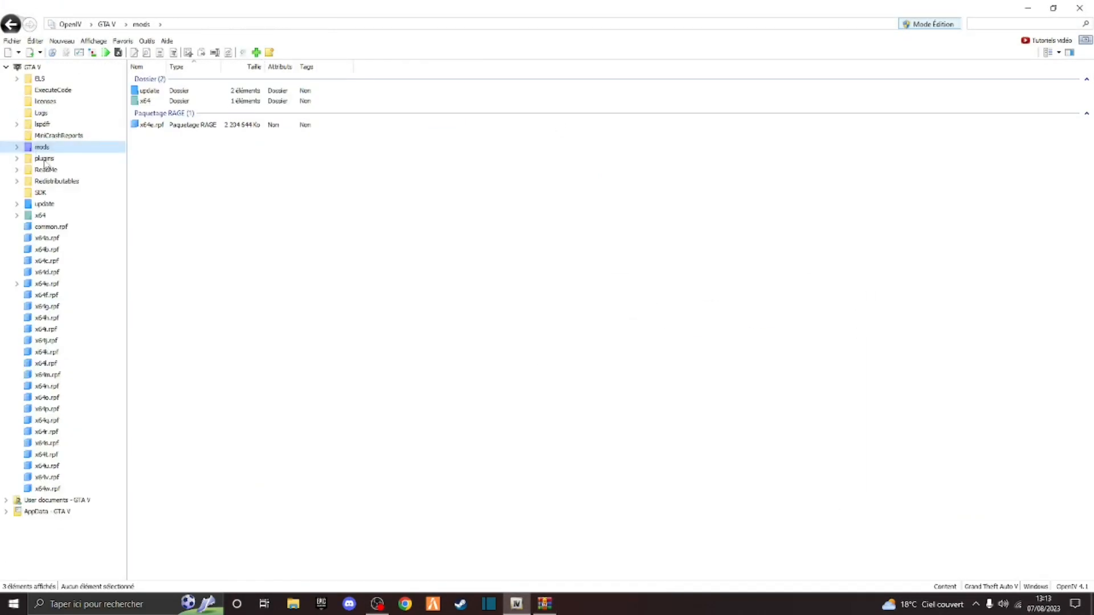
{"action": "left_click", "coordinate": [51, 204]}
{"action": "double_click", "coordinate": [146, 90]}
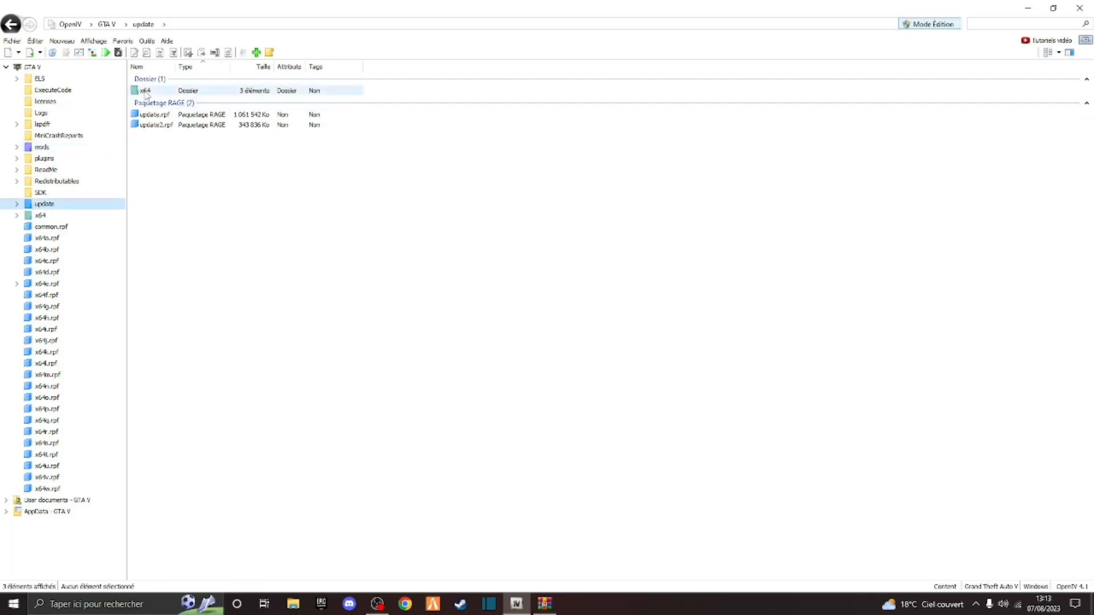
{"action": "double_click", "coordinate": [151, 100]}
{"action": "scroll", "coordinate": [221, 179], "scroll_direction": "down", "scroll_amount": 5}
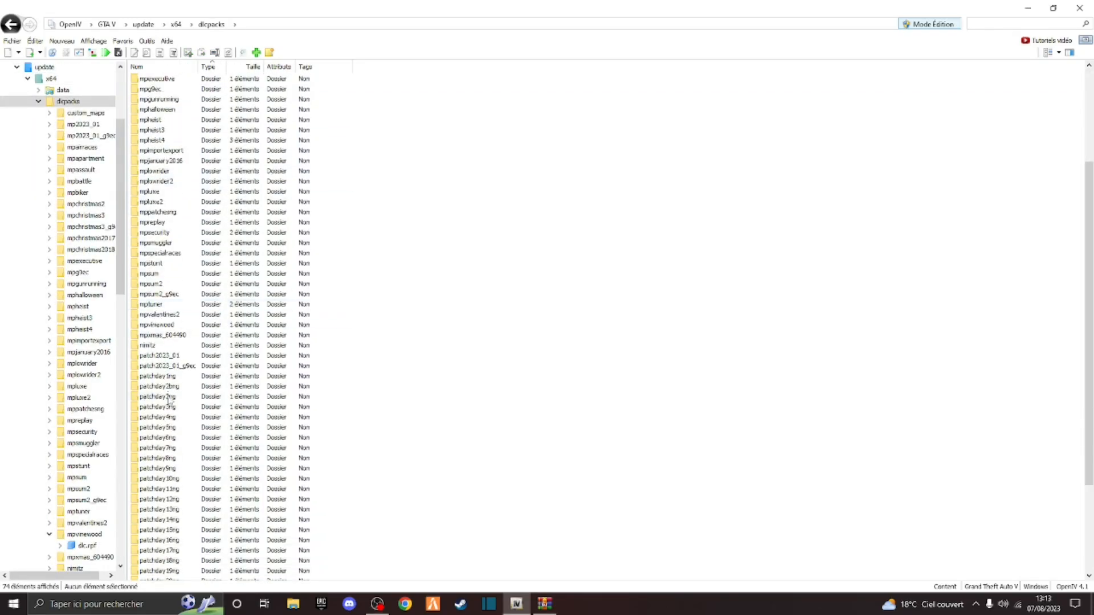
{"action": "double_click", "coordinate": [157, 407]}
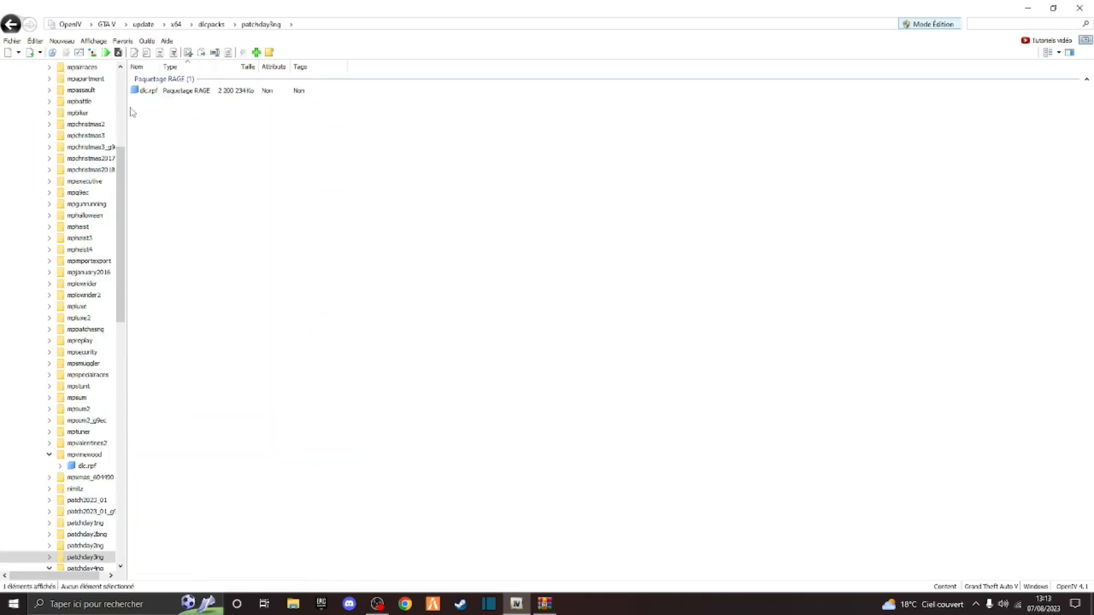
{"action": "double_click", "coordinate": [147, 91]}
{"action": "left_click", "coordinate": [173, 100]}
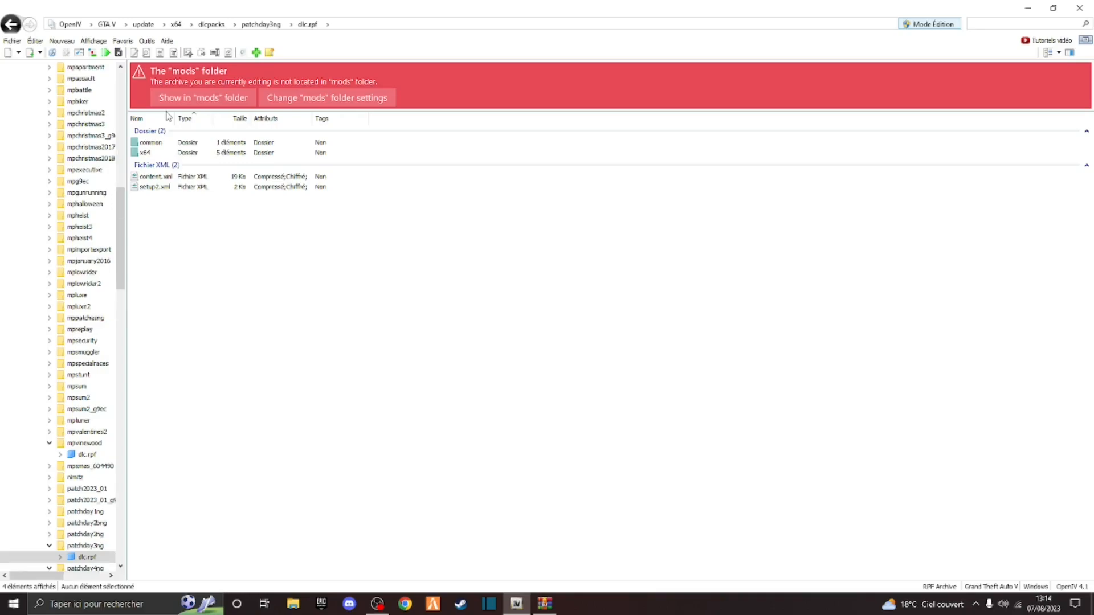
{"action": "left_click", "coordinate": [169, 98]}
- Open patchday3ng.rpf under x64/models/cdimages inside the mods copy of the patchday3ng dlc.rpf
{"action": "double_click", "coordinate": [166, 98]}
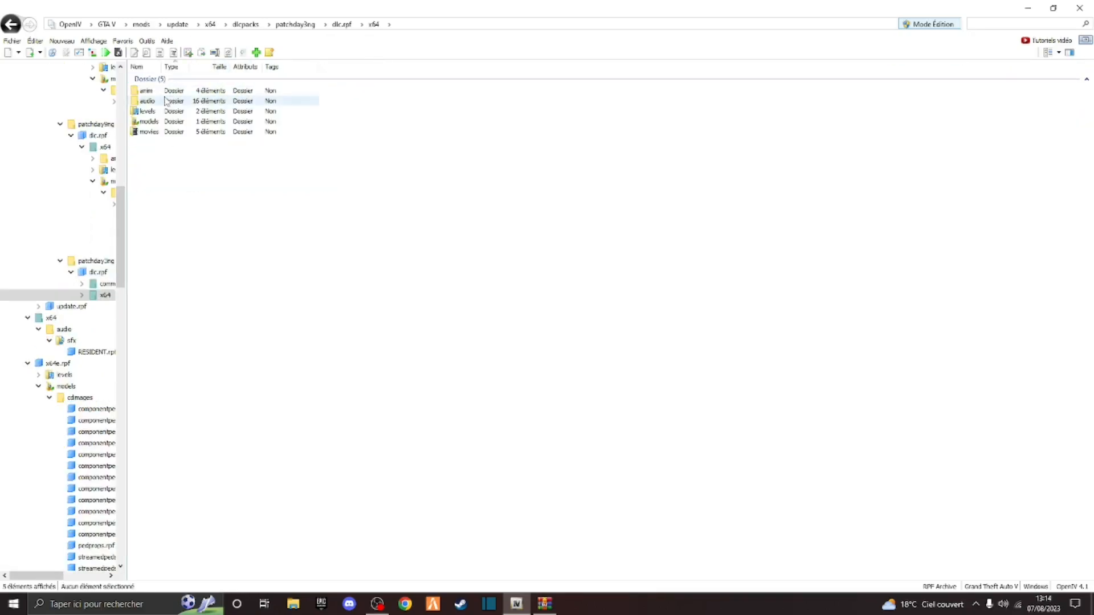
{"action": "double_click", "coordinate": [147, 121]}
{"action": "left_click", "coordinate": [155, 93]}
{"action": "double_click", "coordinate": [155, 96]}
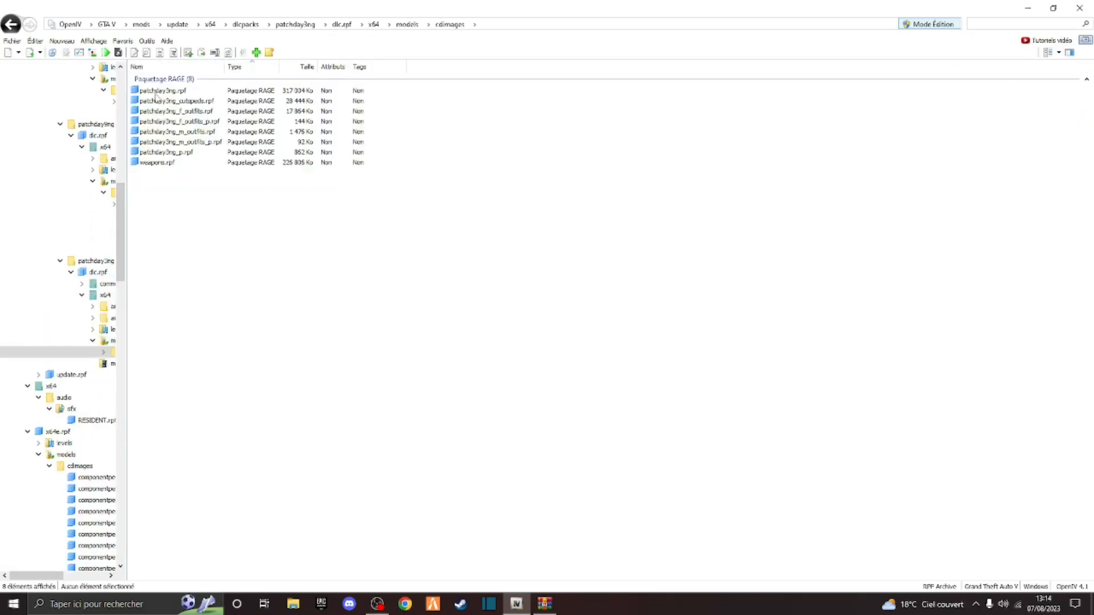
{"action": "left_click", "coordinate": [172, 91]}
{"action": "double_click", "coordinate": [172, 91]}
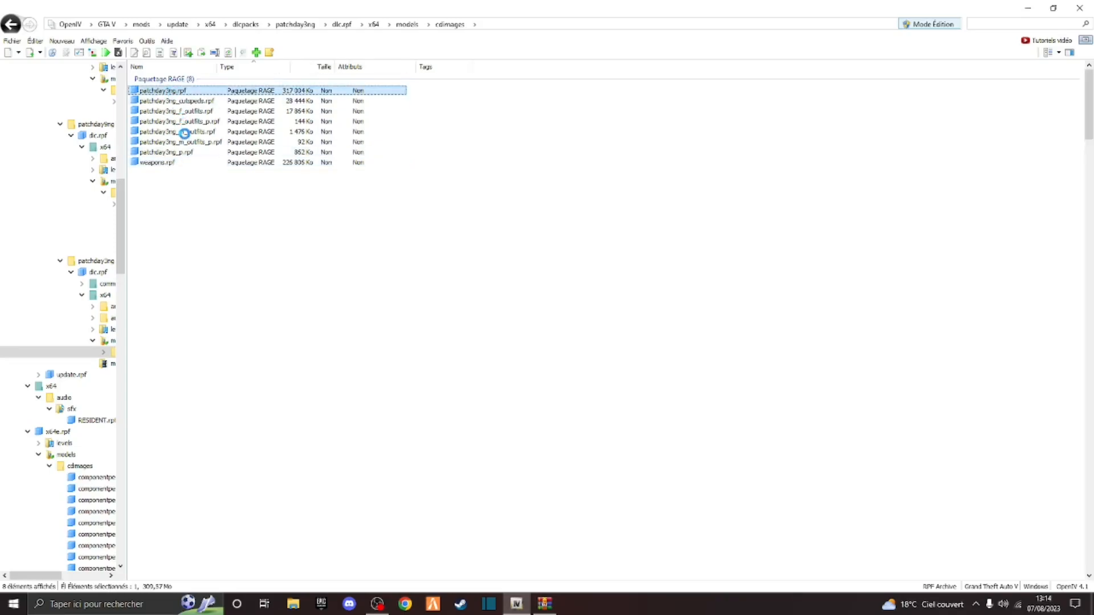
{"action": "left_click", "coordinate": [518, 605]}
{"action": "left_click", "coordinate": [520, 606]}
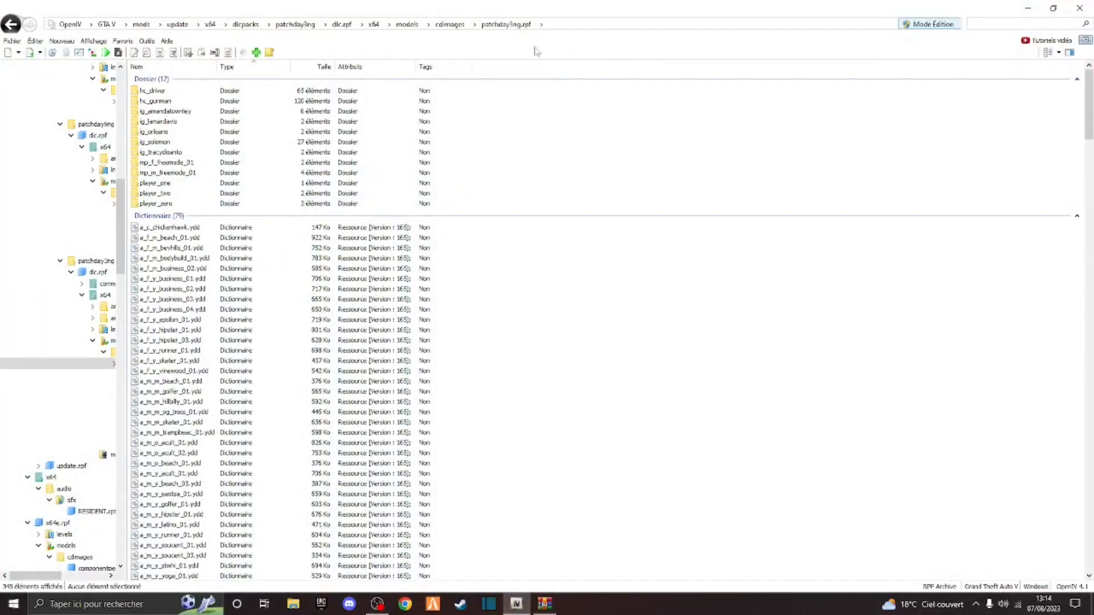
- Add the four s_m_y_hwaycop_01 files (.ydd, .yft, .ymt, .ytd) from the desktop to patchday3ng.rpf
{"action": "left_click", "coordinate": [255, 54]}
{"action": "scroll", "coordinate": [539, 331], "scroll_direction": "down", "scroll_amount": 5}
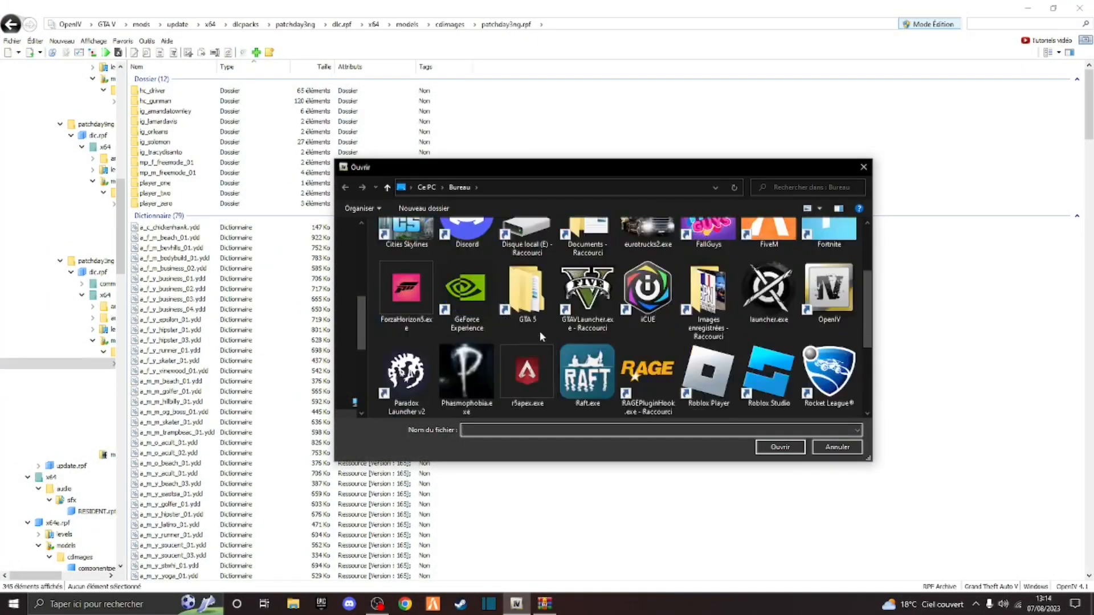
{"action": "left_click_drag", "start_coordinate": [497, 309], "coordinate": [672, 310]}
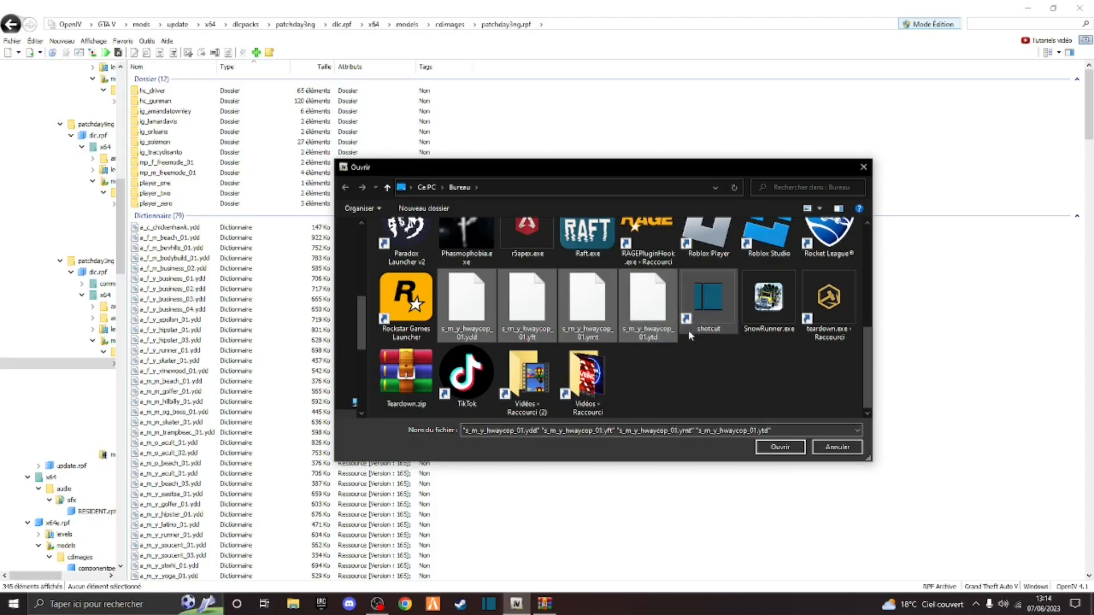
{"action": "left_click", "coordinate": [778, 447]}
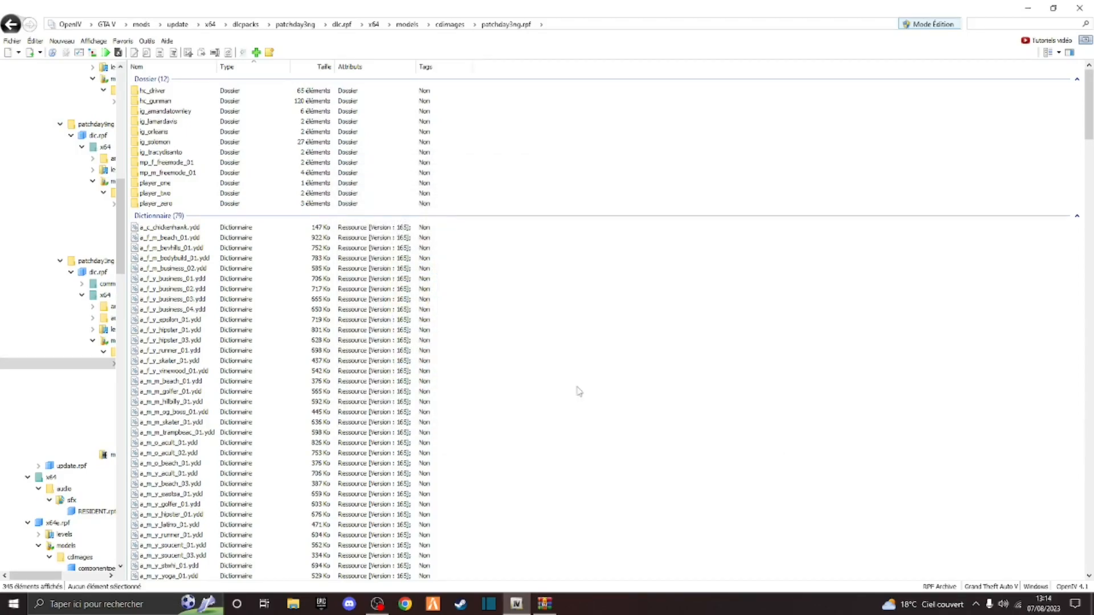
- Minimize OpenIV and move the four s_m_y_hwaycop_01 files from the desktop to the recycle bin
{"action": "left_click", "coordinate": [1028, 9]}
{"action": "left_click_drag", "start_coordinate": [467, 483], "coordinate": [399, 249]}
{"action": "left_click_drag", "start_coordinate": [409, 251], "coordinate": [32, 24]}
- Switch to WinRAR, open the Casque subfolder of smy hwaycop-Motard Gendarme and read its Lisez Moi.txt
{"action": "left_click", "coordinate": [544, 603]}
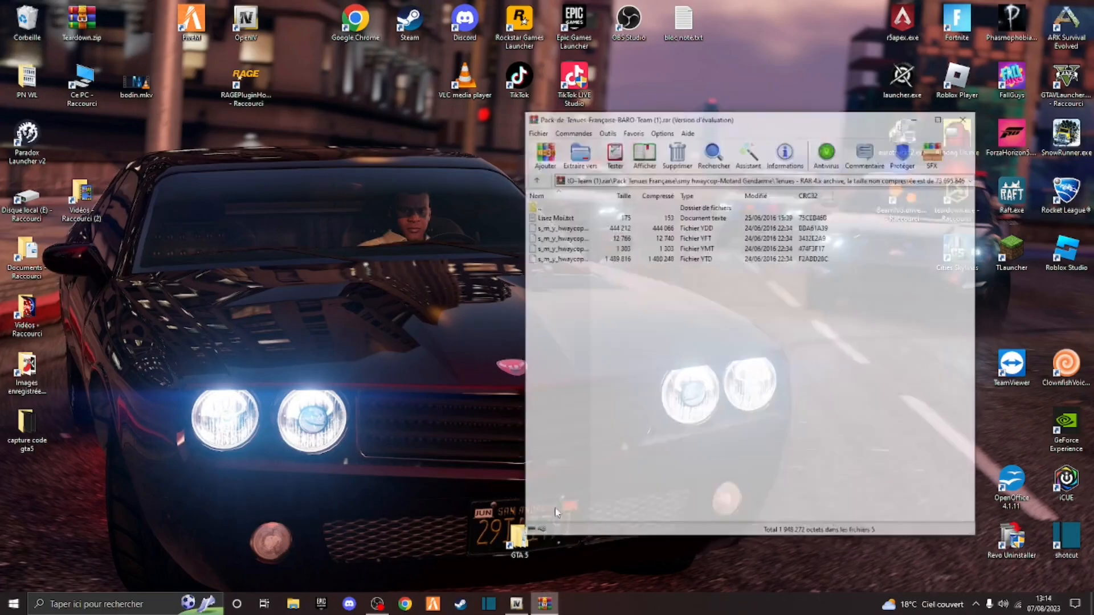
{"action": "double_click", "coordinate": [552, 180]}
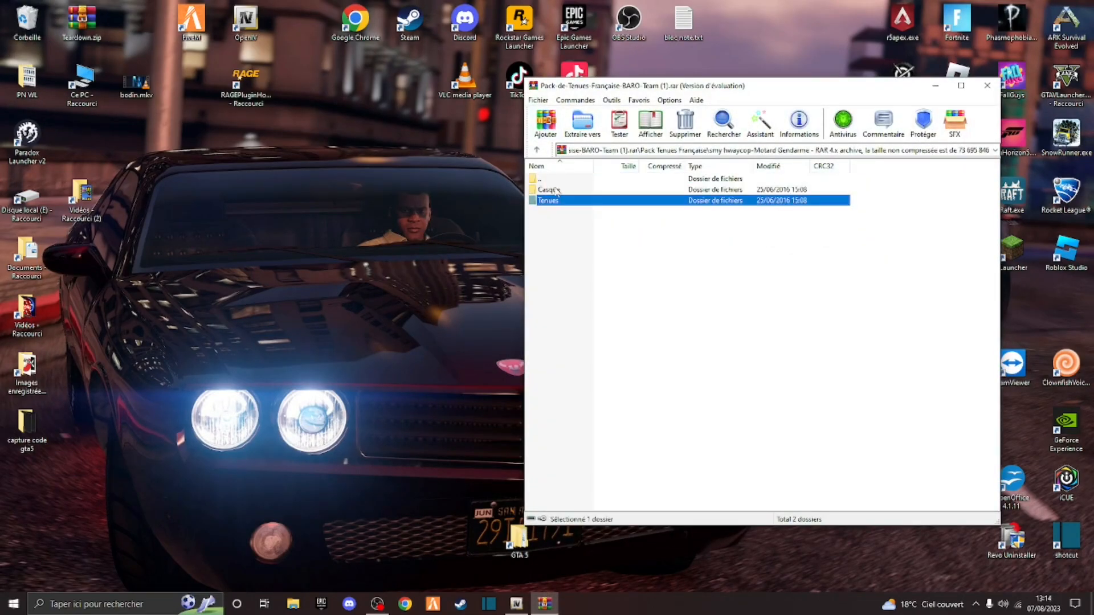
{"action": "double_click", "coordinate": [556, 190]}
{"action": "double_click", "coordinate": [557, 190]}
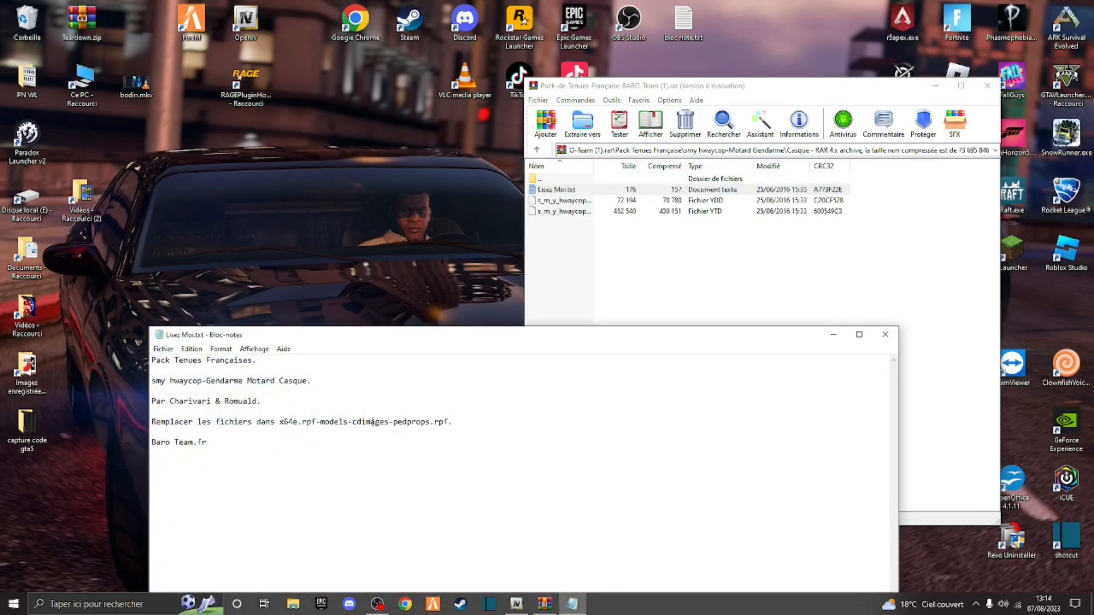
{"action": "left_click", "coordinate": [889, 324]}
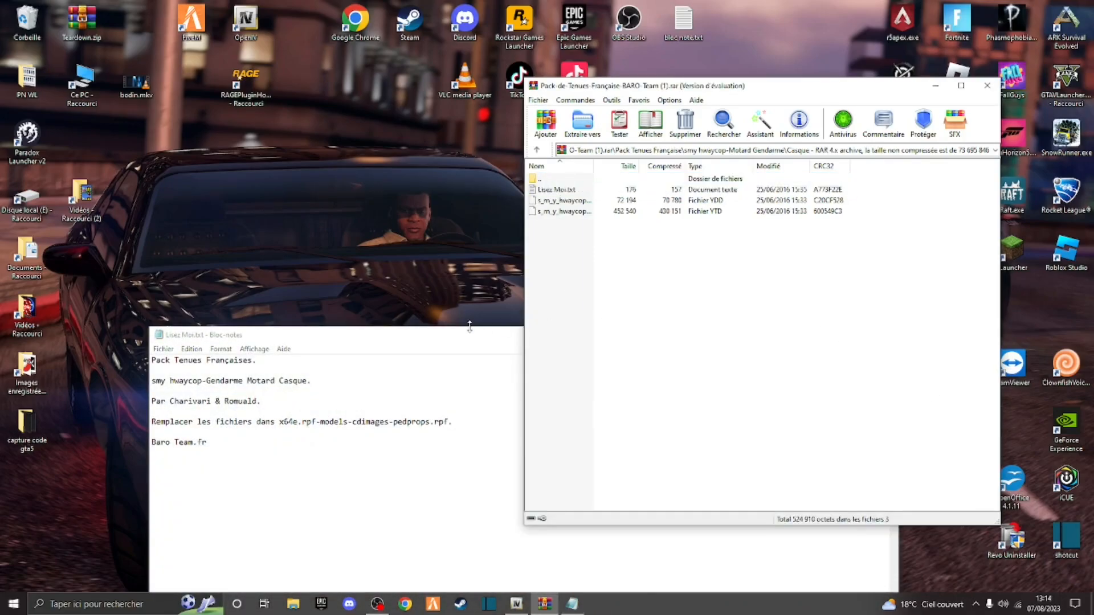
- Close the Lisez Moi.txt note and extract the helmet's s_m_y_hwaycop_01_p .ydd and .ytd files to the desktop
{"action": "left_click", "coordinate": [470, 329]}
{"action": "left_click", "coordinate": [884, 335]}
{"action": "left_click_drag", "start_coordinate": [598, 281], "coordinate": [399, 256]}
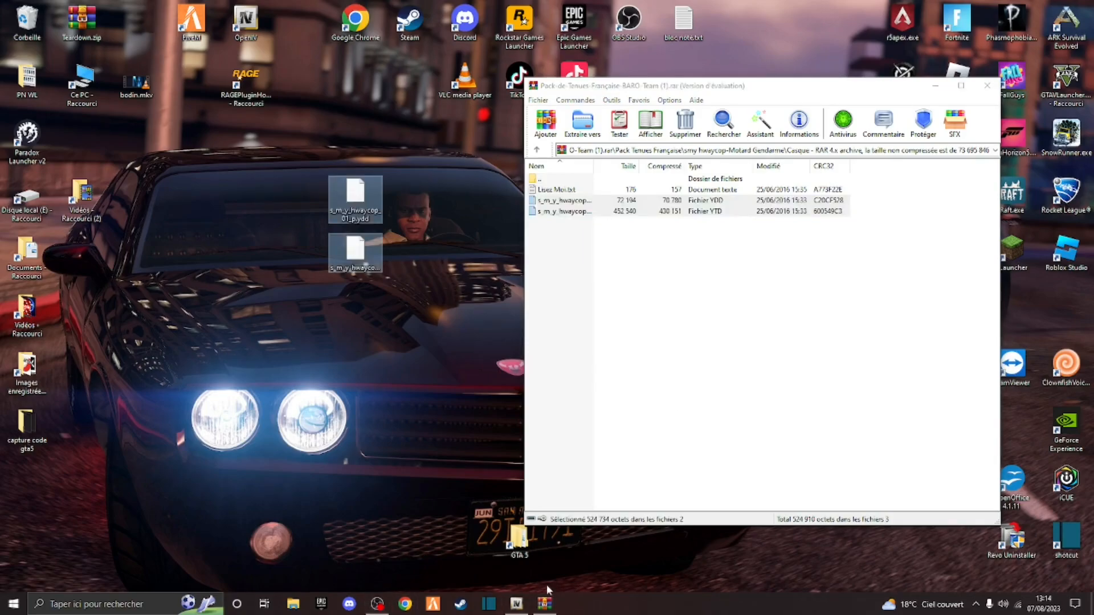
- Switch to OpenIV and open pedprops.rpf under models/cdimages in the mods copy of x64e.rpf
{"action": "left_click", "coordinate": [519, 605]}
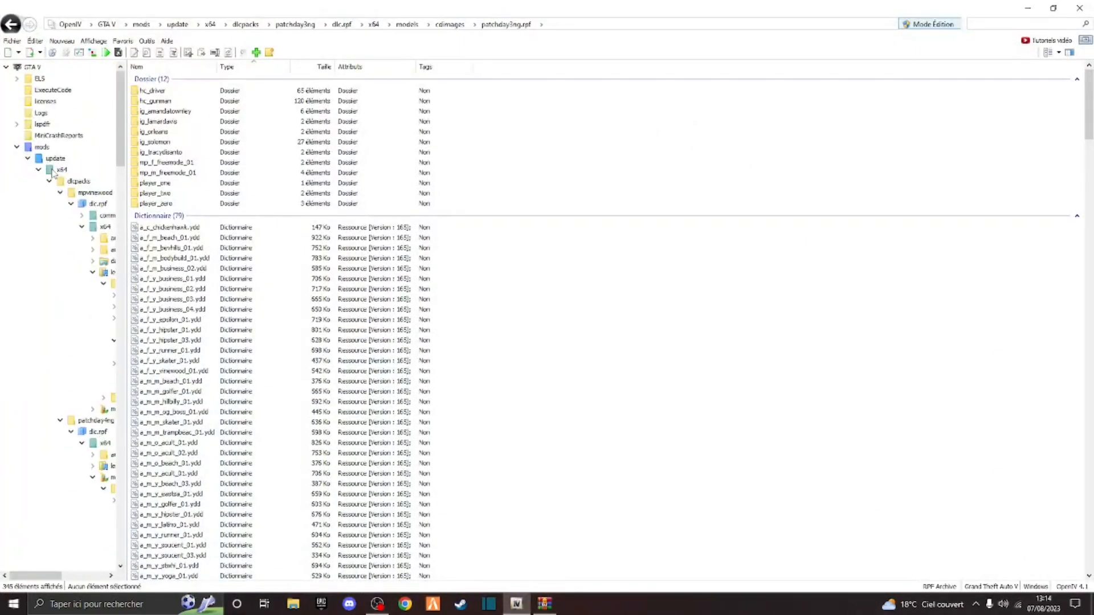
{"action": "left_click", "coordinate": [16, 147]}
{"action": "left_click", "coordinate": [17, 203]}
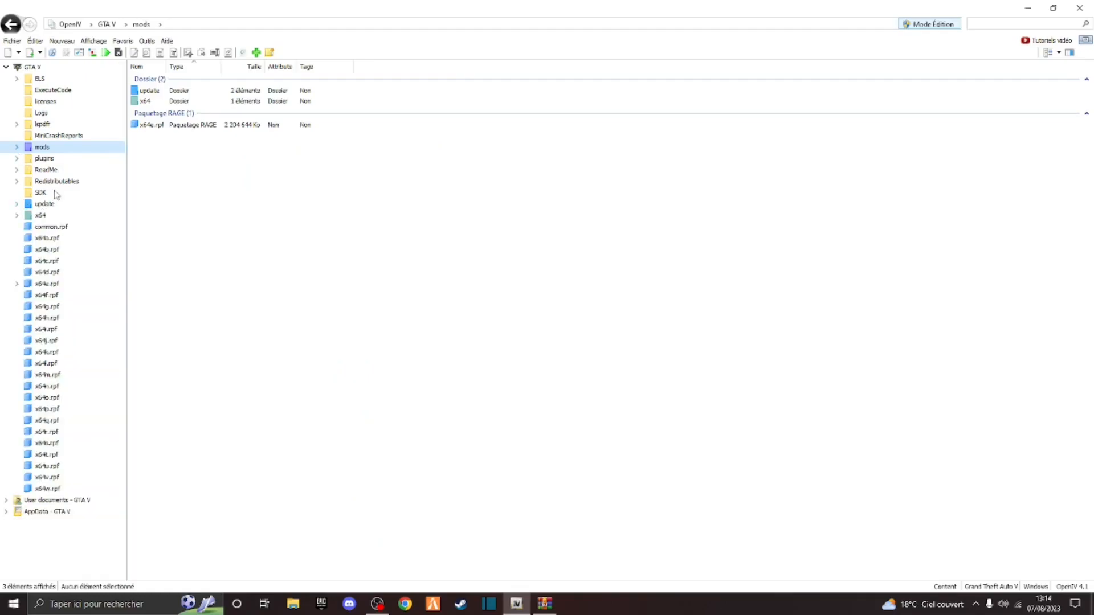
{"action": "left_click", "coordinate": [54, 284]}
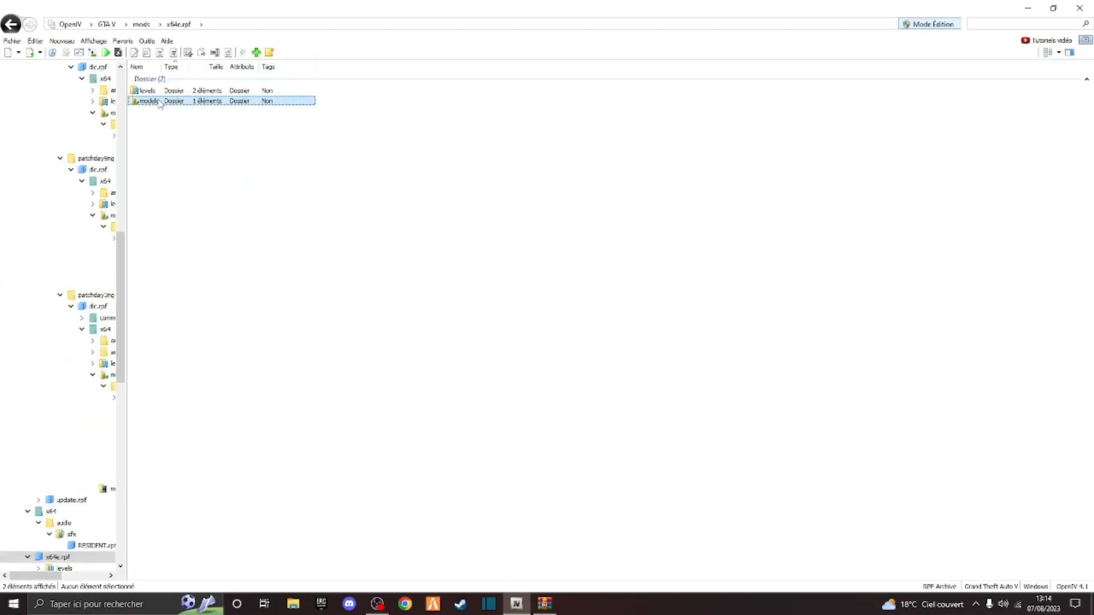
{"action": "double_click", "coordinate": [159, 101]}
{"action": "double_click", "coordinate": [149, 91]}
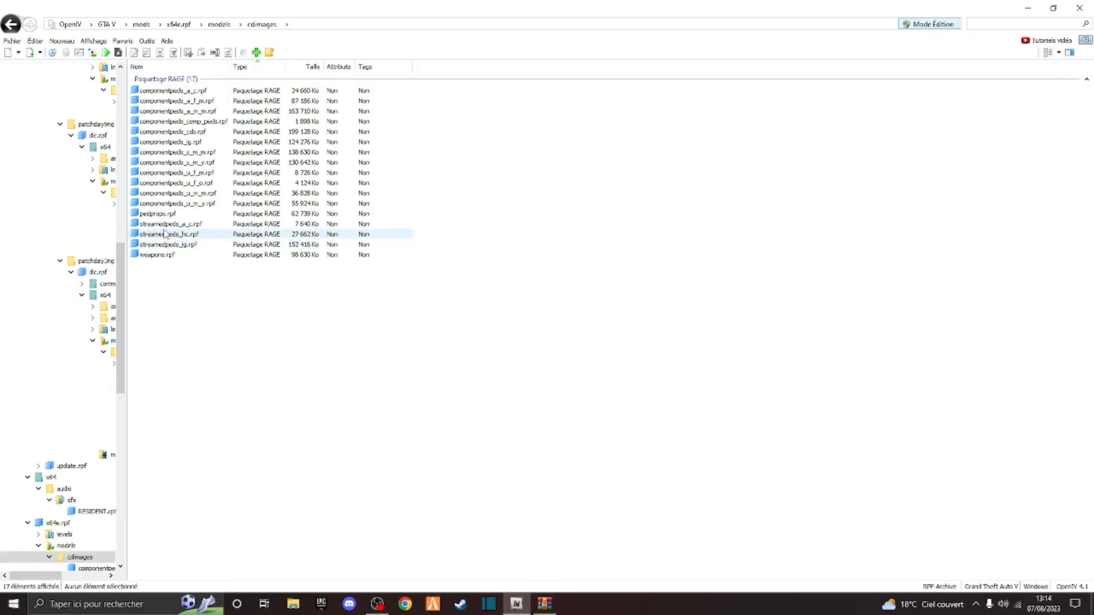
{"action": "double_click", "coordinate": [157, 214]}
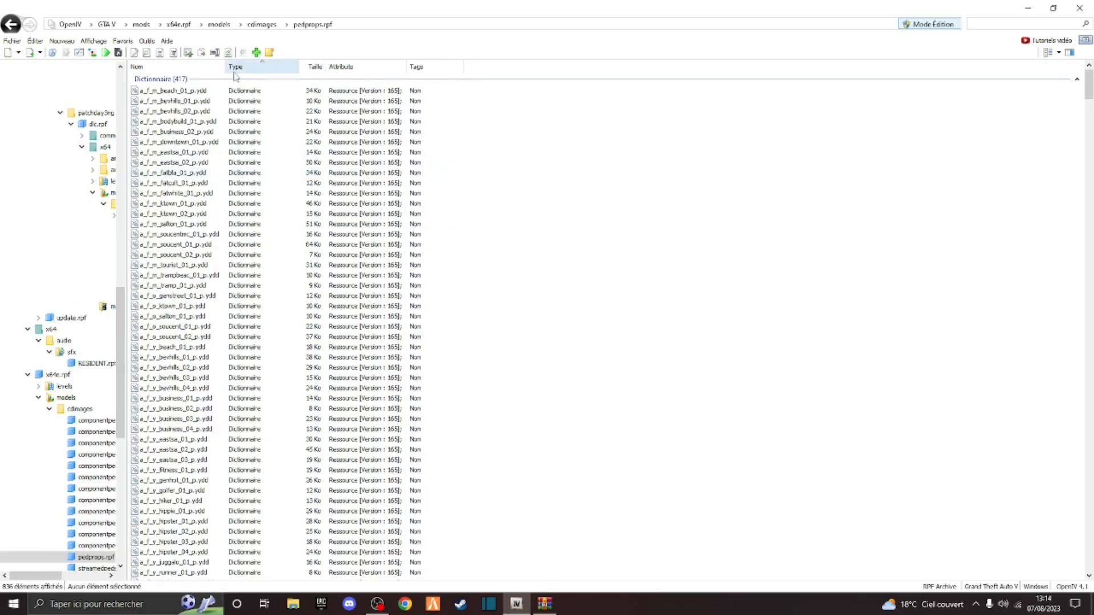
- Add s_m_y_hwaycop_01_p.ydd and s_m_y_hwaycop_01_p.ytd from the desktop to pedprops.rpf
{"action": "left_click", "coordinate": [256, 52]}
{"action": "scroll", "coordinate": [531, 339], "scroll_direction": "down", "scroll_amount": 5}
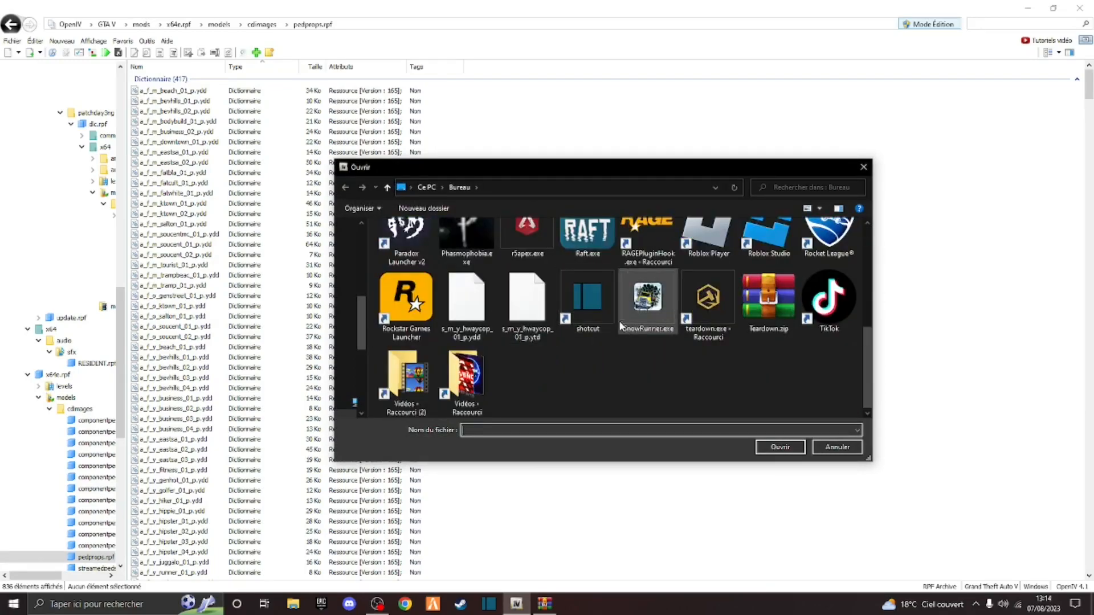
{"action": "left_click", "coordinate": [490, 301]}
{"action": "left_click", "coordinate": [527, 313], "text": "ctrl"}
{"action": "left_click", "coordinate": [793, 447]}
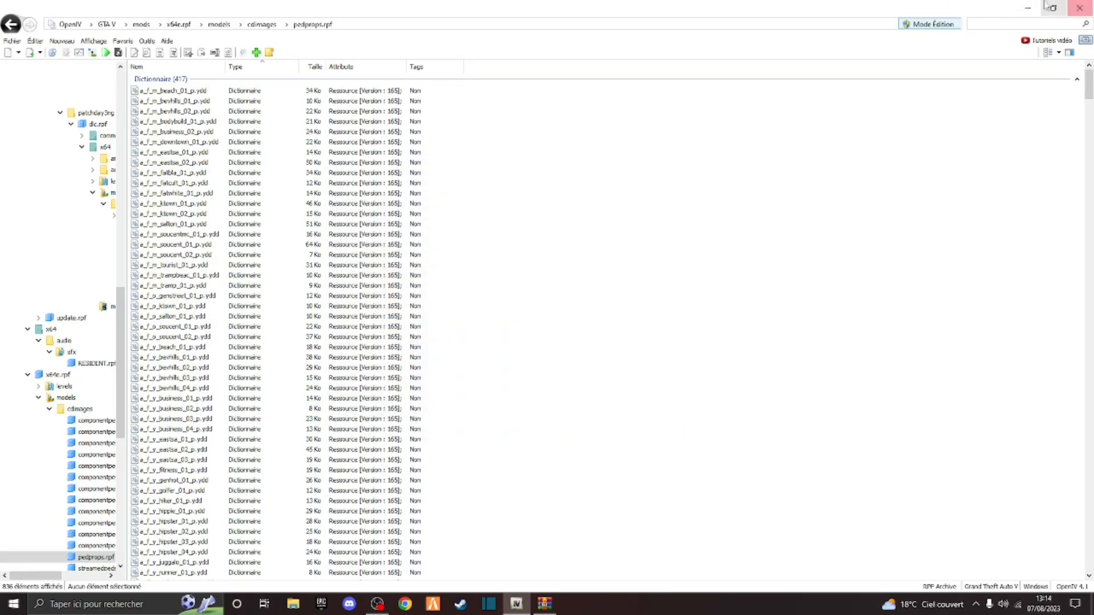
- Minimize OpenIV and move the two s_m_y_hwaycop_01_p files from the desktop to the recycle bin
{"action": "left_click", "coordinate": [1027, 8]}
{"action": "left_click_drag", "start_coordinate": [411, 334], "coordinate": [340, 176]}
{"action": "left_click_drag", "start_coordinate": [364, 211], "coordinate": [36, 25]}
- Extract the four s_m_y_marine_03 files from the Tenue subfolder of smy marine 03-Gendarme Mobile to the desktop
{"action": "double_click", "coordinate": [555, 179]}
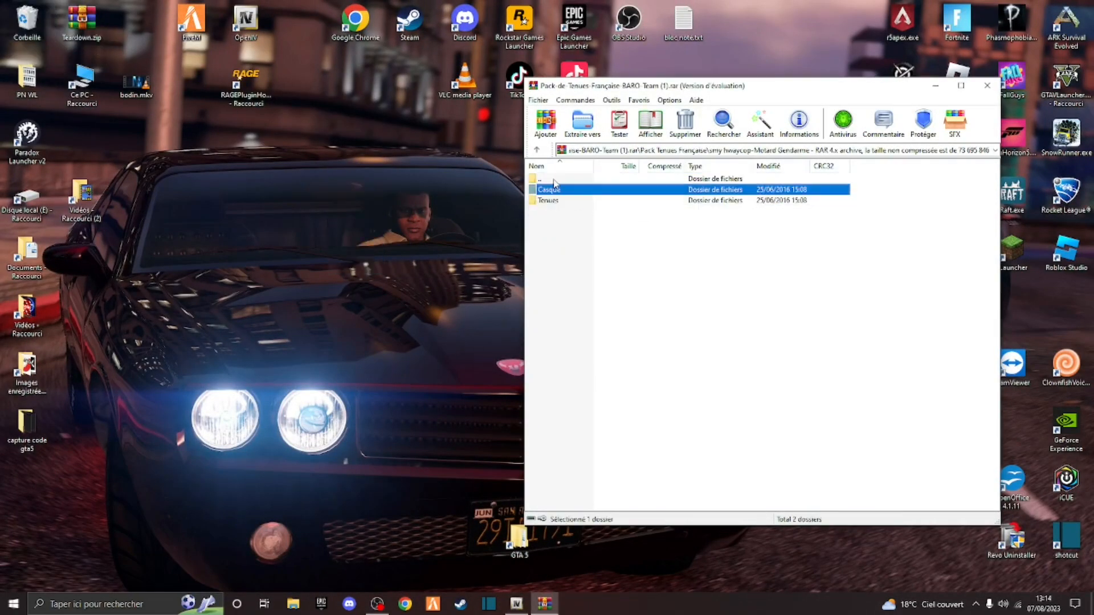
{"action": "double_click", "coordinate": [552, 180]}
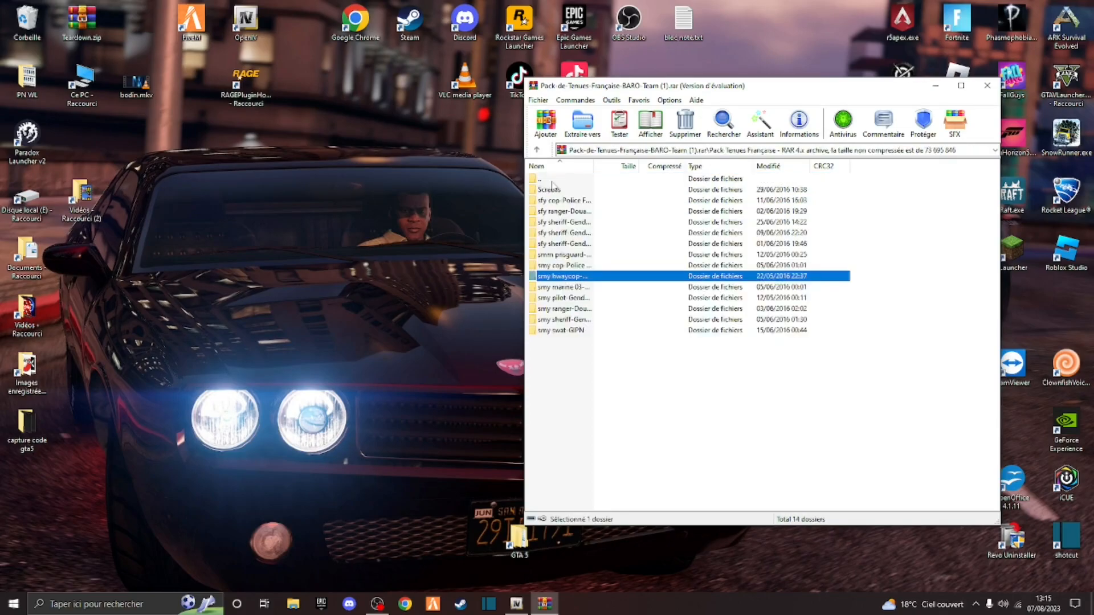
{"action": "double_click", "coordinate": [557, 287]}
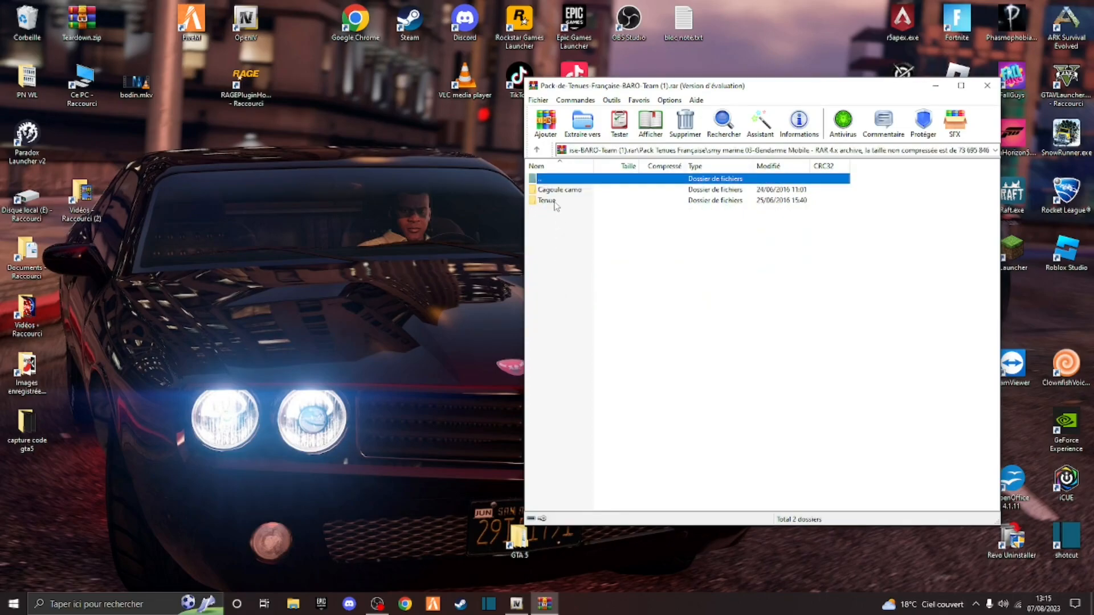
{"action": "double_click", "coordinate": [555, 201]}
{"action": "left_click_drag", "start_coordinate": [582, 274], "coordinate": [585, 214]}
{"action": "left_click_drag", "start_coordinate": [378, 281], "coordinate": [379, 281]}
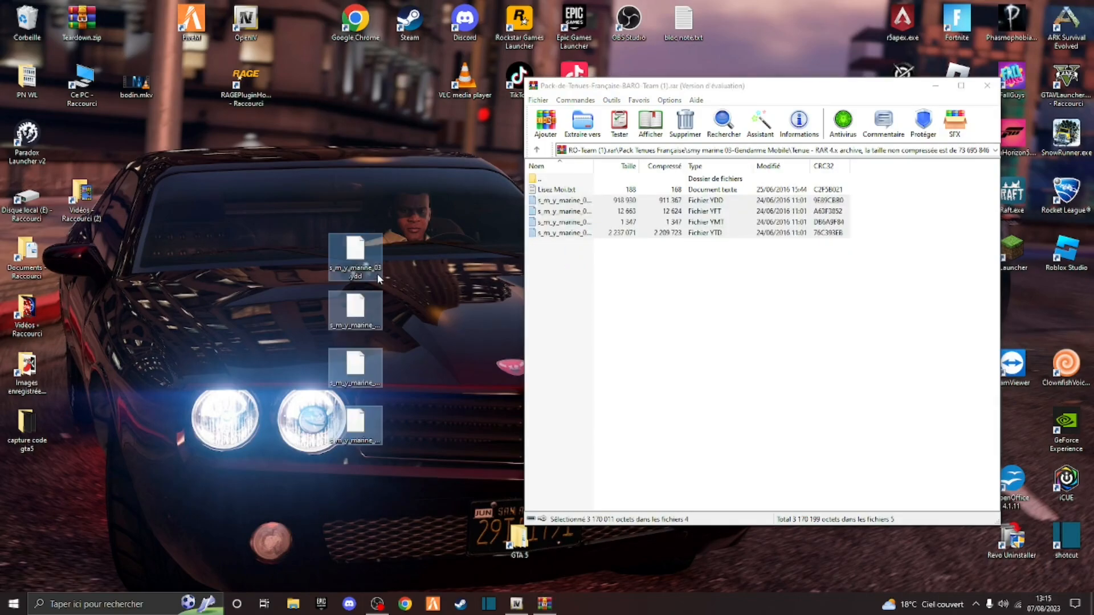
- Open the Tenue subfolder's Lisez Moi.txt and read which archive the s_m_y_marine_03 files belong in
{"action": "double_click", "coordinate": [556, 190]}
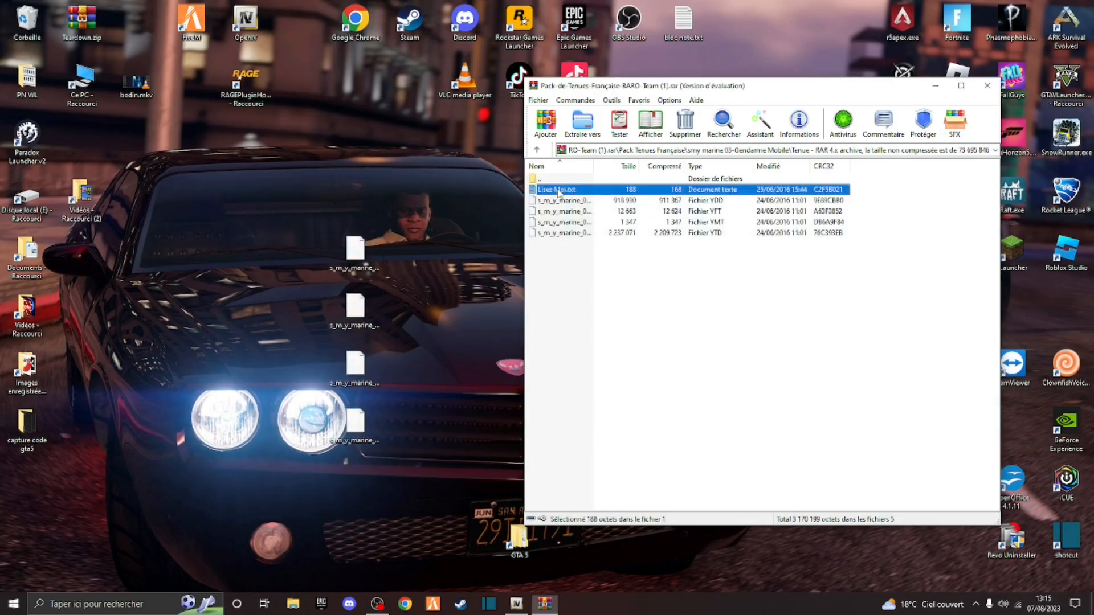
{"action": "left_click_drag", "start_coordinate": [481, 338], "coordinate": [732, 175]}
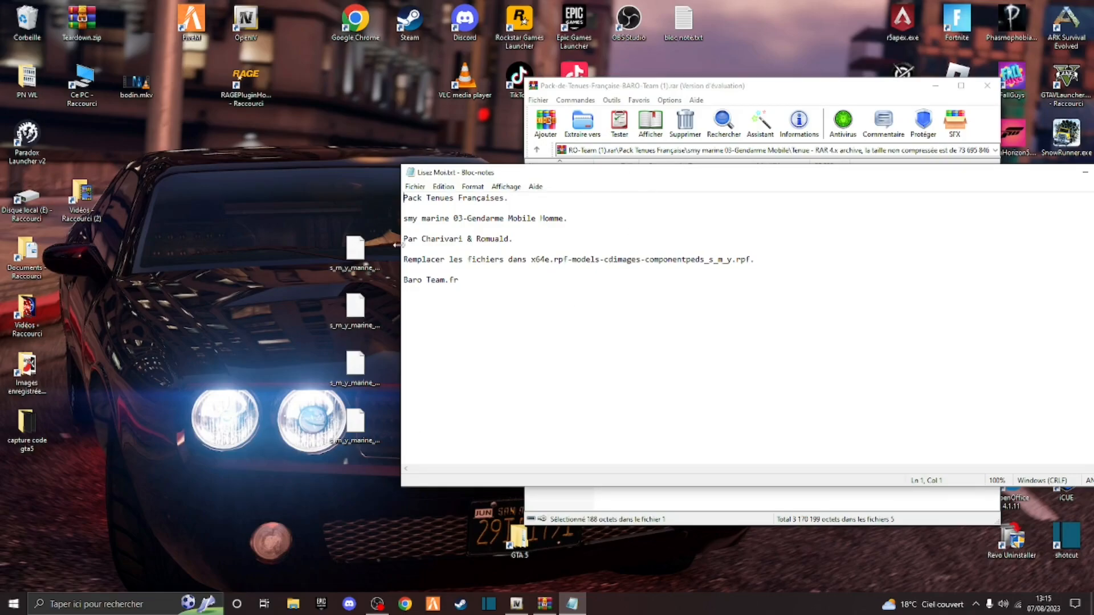
{"action": "left_click_drag", "start_coordinate": [397, 289], "coordinate": [425, 287]}
{"action": "left_click_drag", "start_coordinate": [636, 180], "coordinate": [597, 188]}
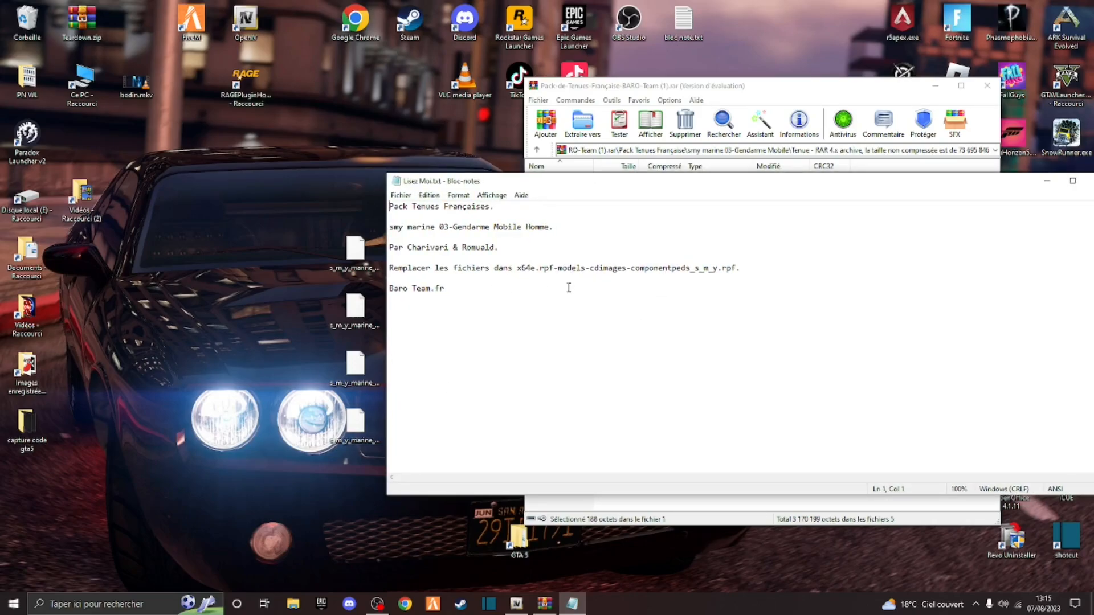
- Switch to OpenIV and open componentpeds_s_m_y.rpf under models/cdimages in the mods copy of x64e.rpf
{"action": "left_click", "coordinate": [516, 603]}
{"action": "scroll", "coordinate": [69, 199], "scroll_direction": "up", "scroll_amount": 10}
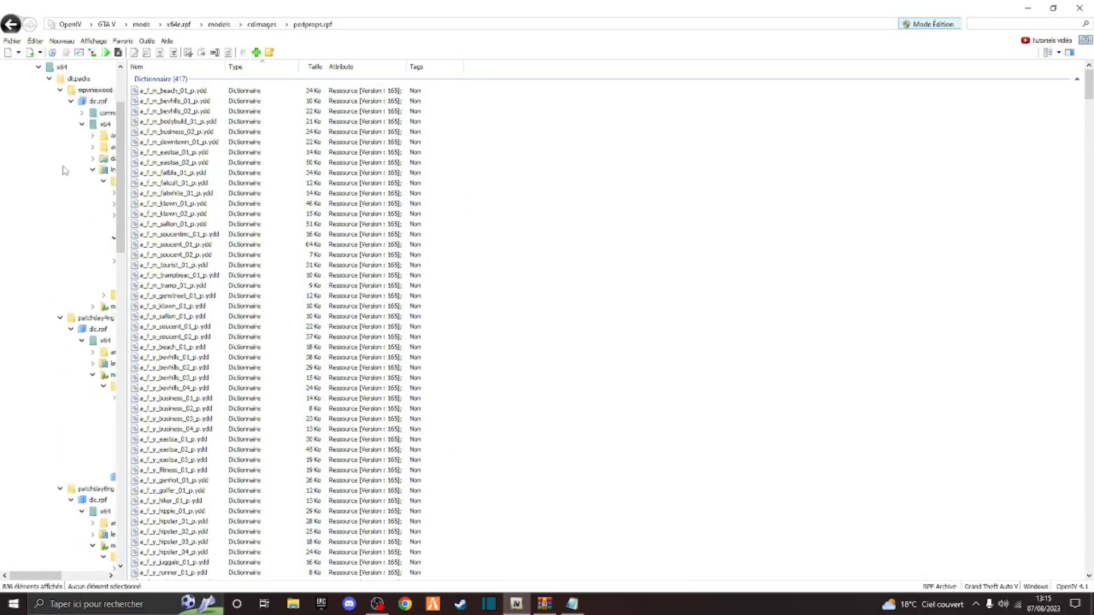
{"action": "left_click", "coordinate": [16, 148]}
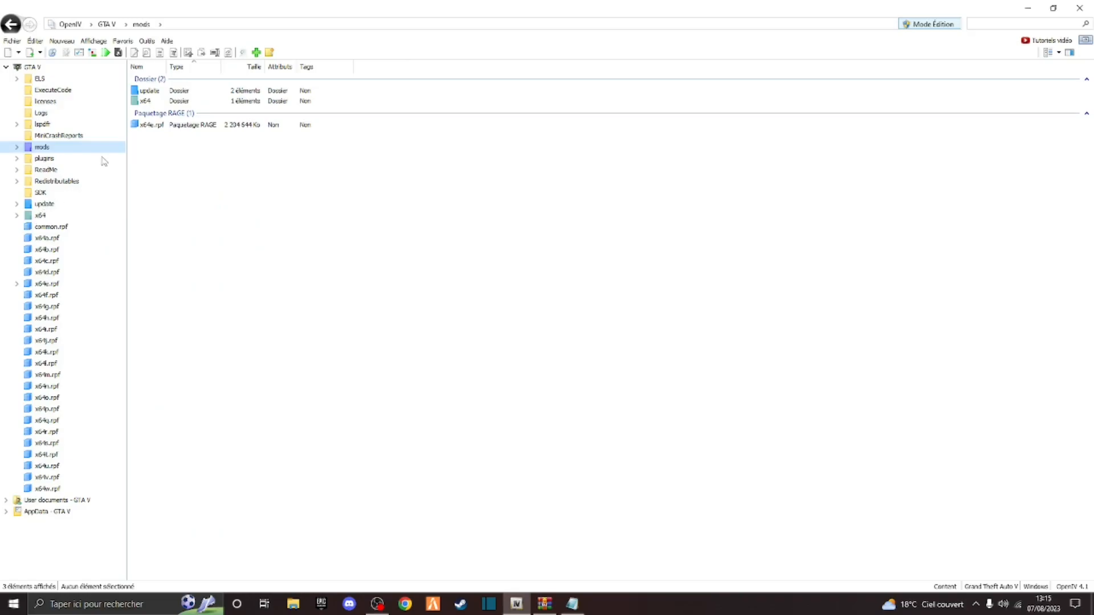
{"action": "left_click", "coordinate": [50, 284]}
{"action": "left_click", "coordinate": [170, 106]}
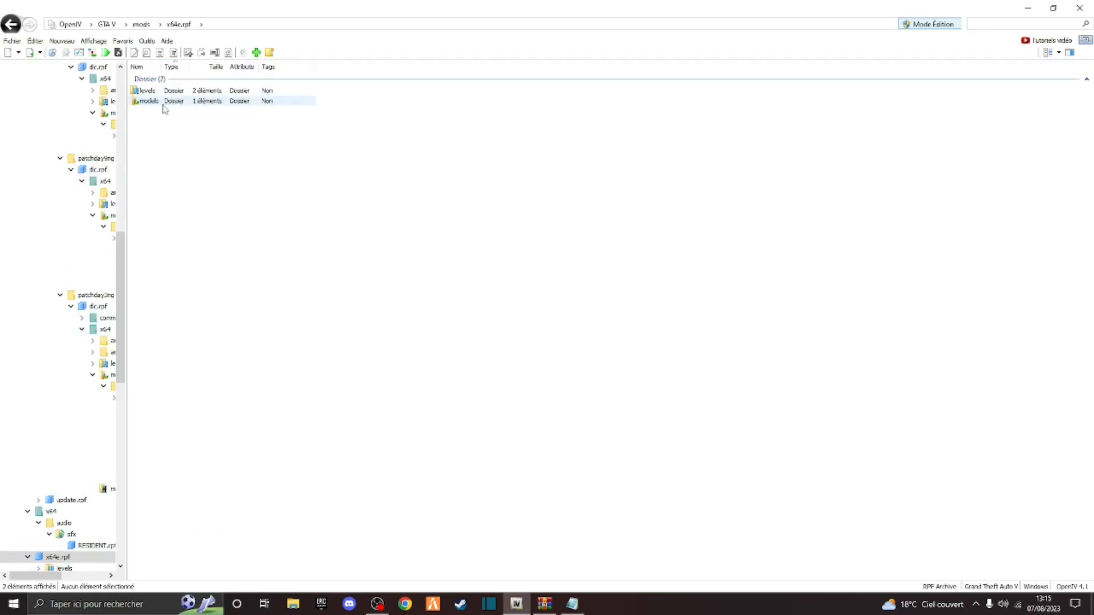
{"action": "double_click", "coordinate": [165, 100]}
{"action": "double_click", "coordinate": [165, 90]}
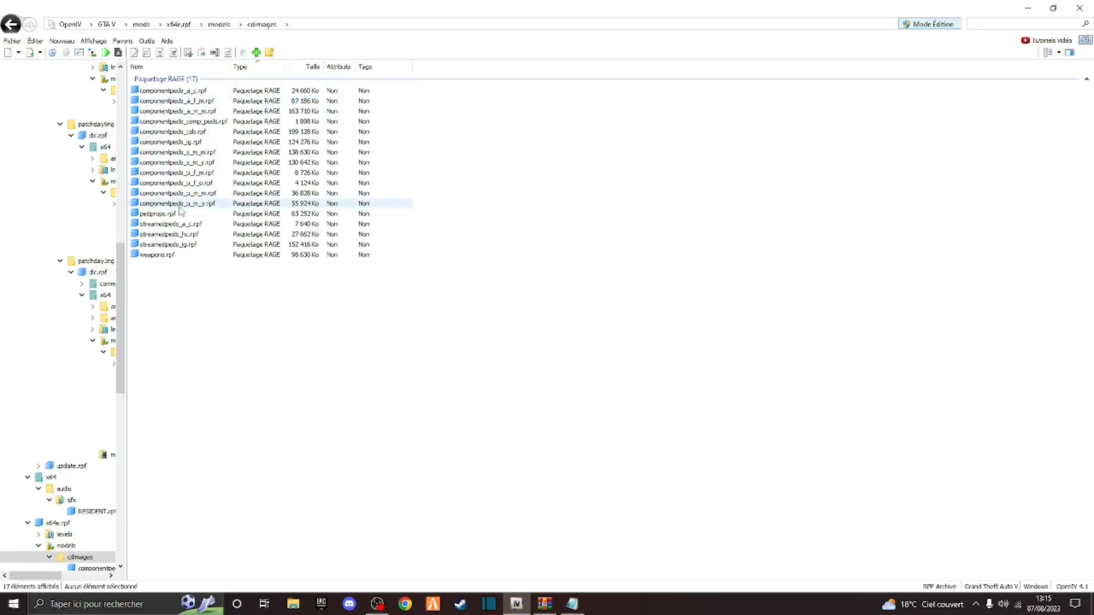
{"action": "left_click", "coordinate": [566, 609]}
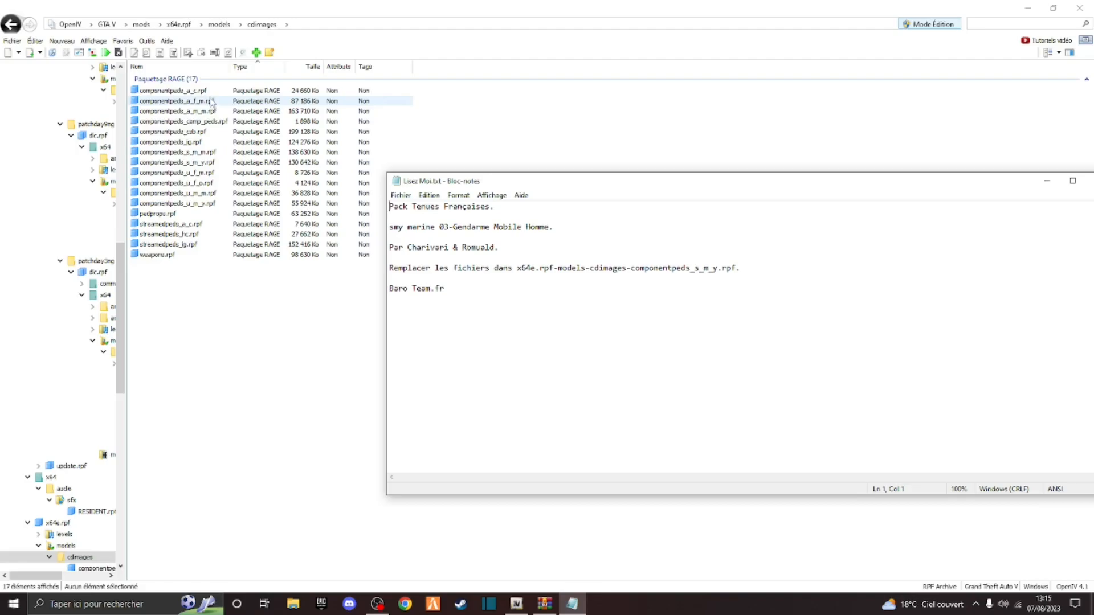
{"action": "double_click", "coordinate": [214, 163]}
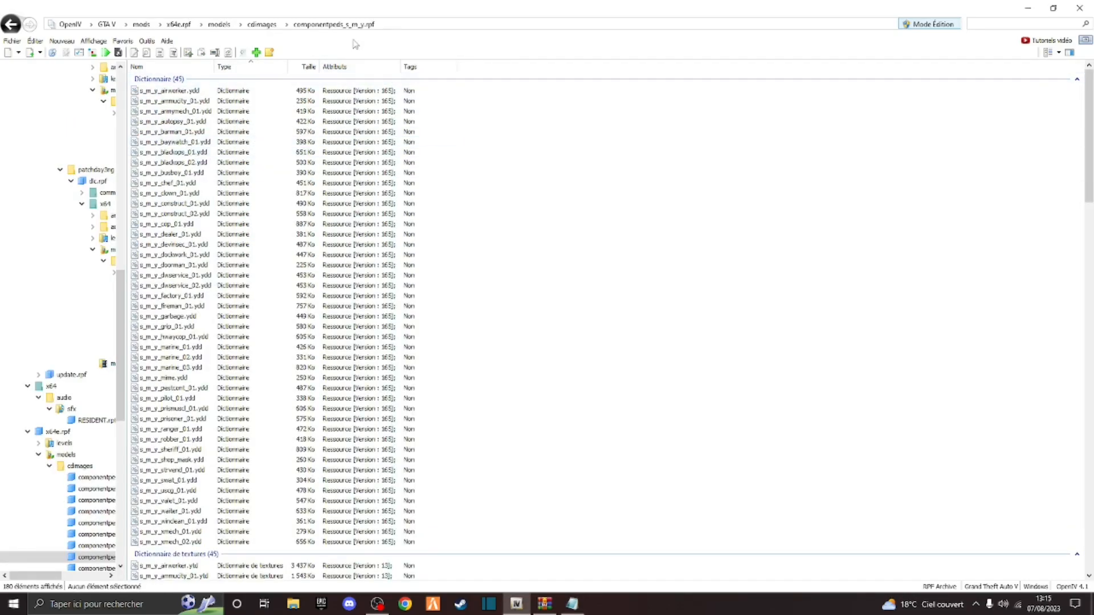
- Add the four s_m_y_marine_03 files (.ydd, .yft, .ymt, .ytd) from the desktop to componentpeds_s_m_y.rpf
{"action": "left_click", "coordinate": [256, 53]}
{"action": "scroll", "coordinate": [572, 319], "scroll_direction": "down", "scroll_amount": 5}
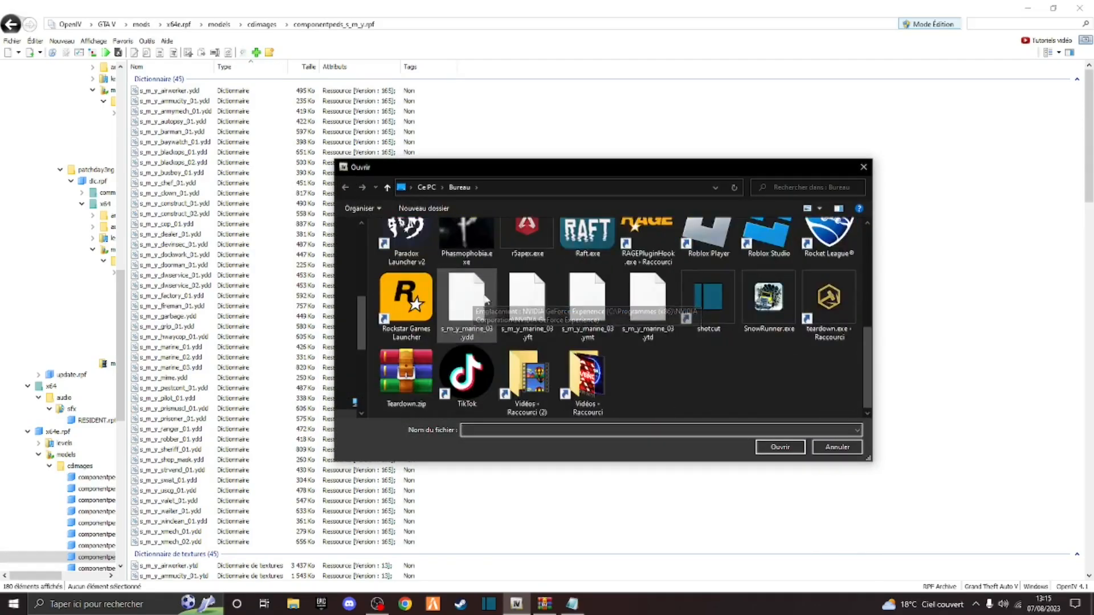
{"action": "left_click", "coordinate": [486, 309]}
{"action": "left_click", "coordinate": [530, 309], "text": "ctrl"}
{"action": "left_click", "coordinate": [564, 309], "text": "ctrl"}
{"action": "left_click", "coordinate": [656, 338], "text": "ctrl"}
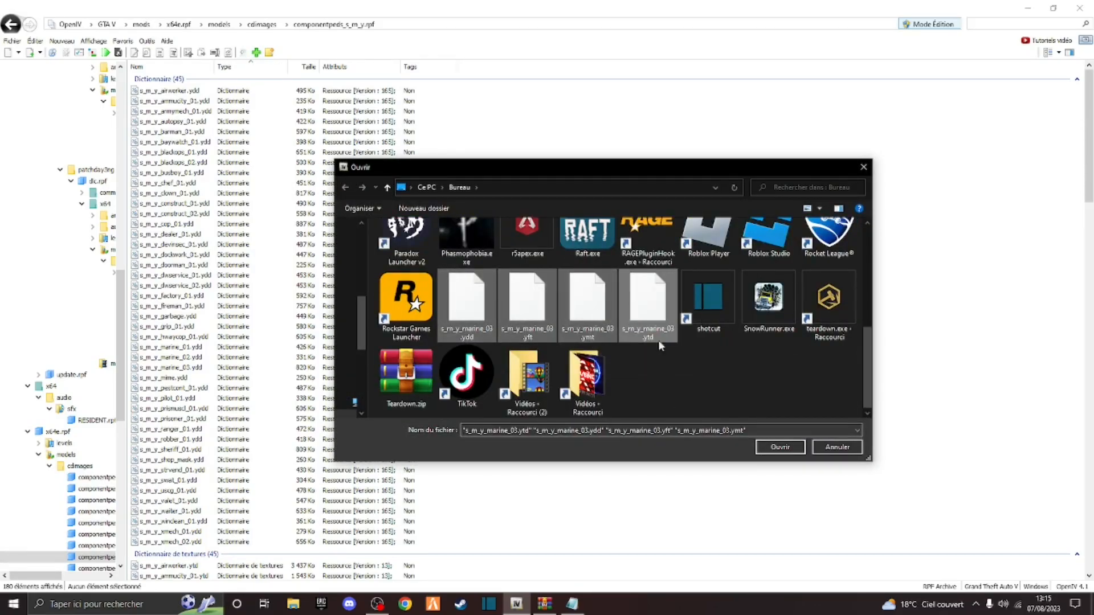
{"action": "left_click", "coordinate": [779, 448]}
- Minimize OpenIV, move the four s_m_y_marine_03 files from the desktop to the recycle bin and close Lisez Moi.txt
{"action": "left_click", "coordinate": [1029, 7]}
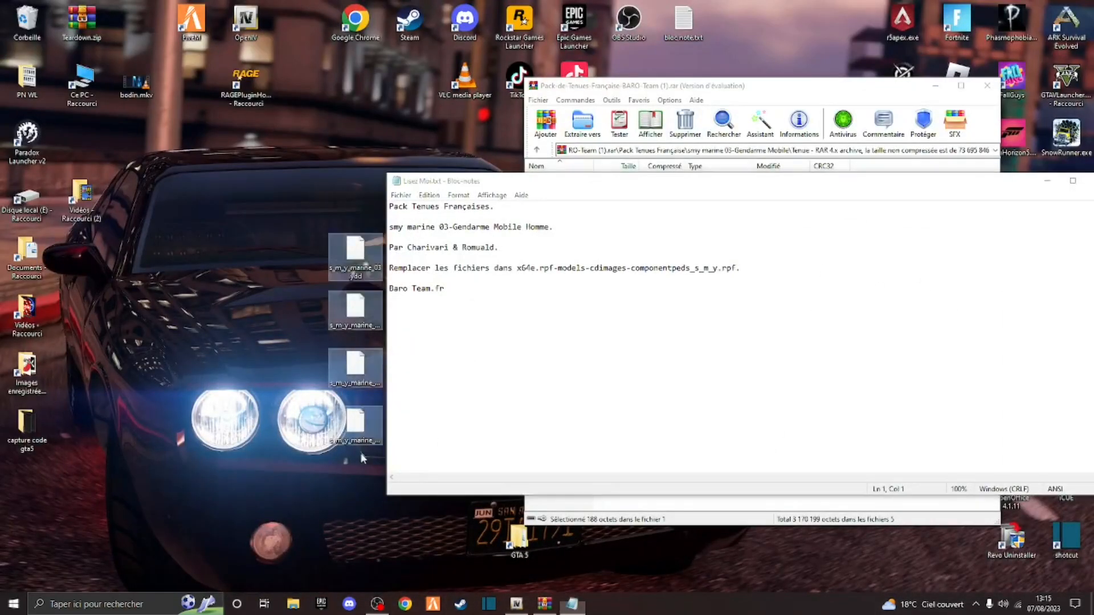
{"action": "left_click_drag", "start_coordinate": [356, 256], "coordinate": [33, 27]}
{"action": "left_click_drag", "start_coordinate": [697, 185], "coordinate": [446, 219]}
{"action": "left_click", "coordinate": [845, 221]}
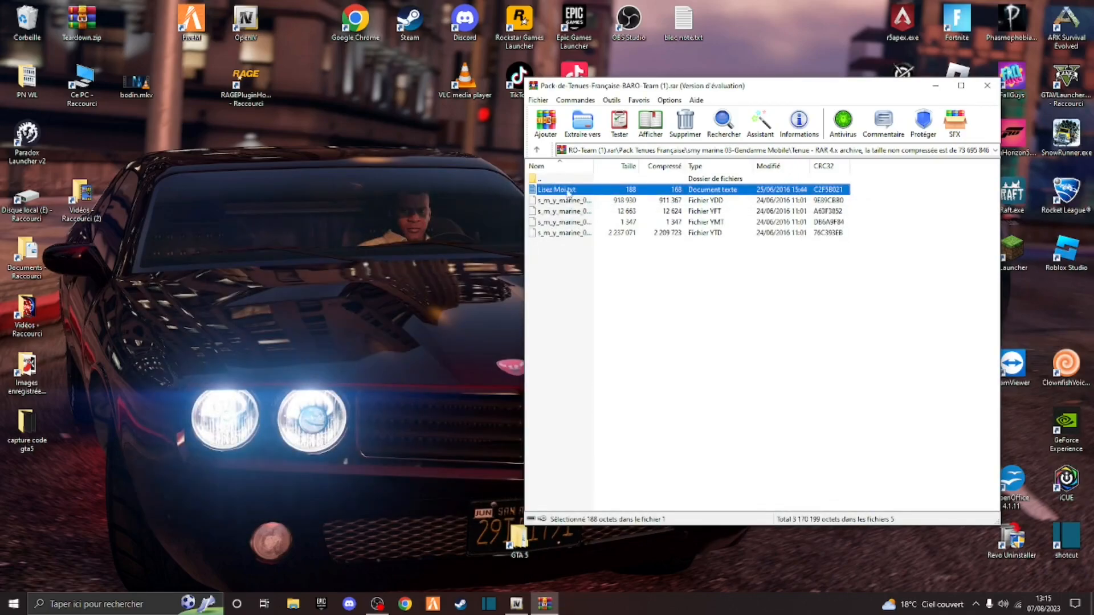
- Read the Lisez Moi.txt in the Cagoule camo subfolder and extract its s_m_y_marine_03.ytd to the desktop
{"action": "double_click", "coordinate": [562, 180]}
{"action": "double_click", "coordinate": [566, 196]}
{"action": "double_click", "coordinate": [569, 190]}
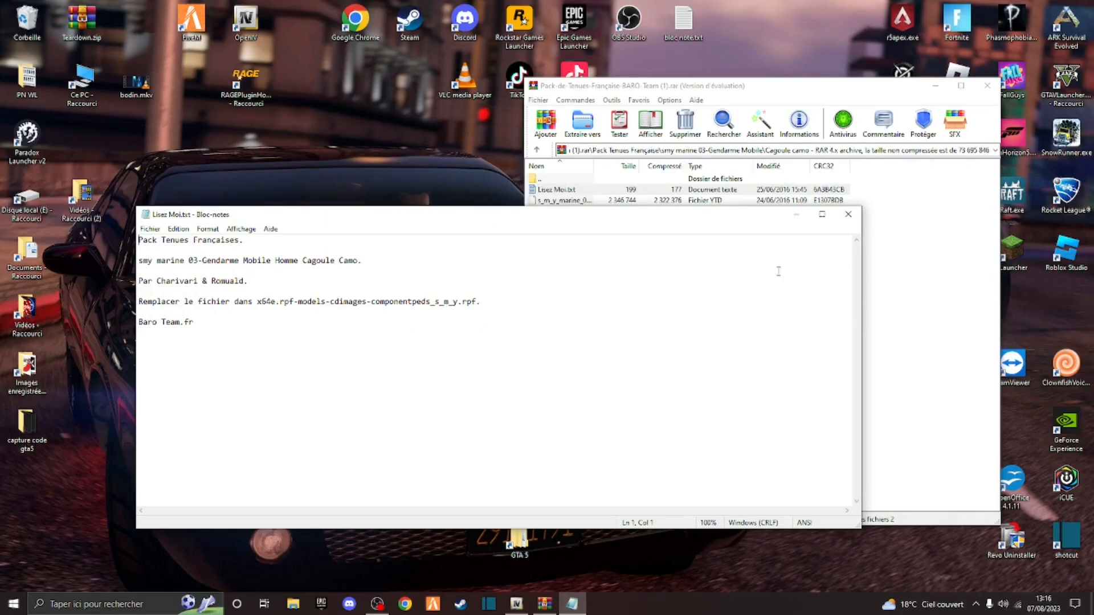
{"action": "left_click", "coordinate": [848, 215]}
{"action": "left_click", "coordinate": [583, 201]}
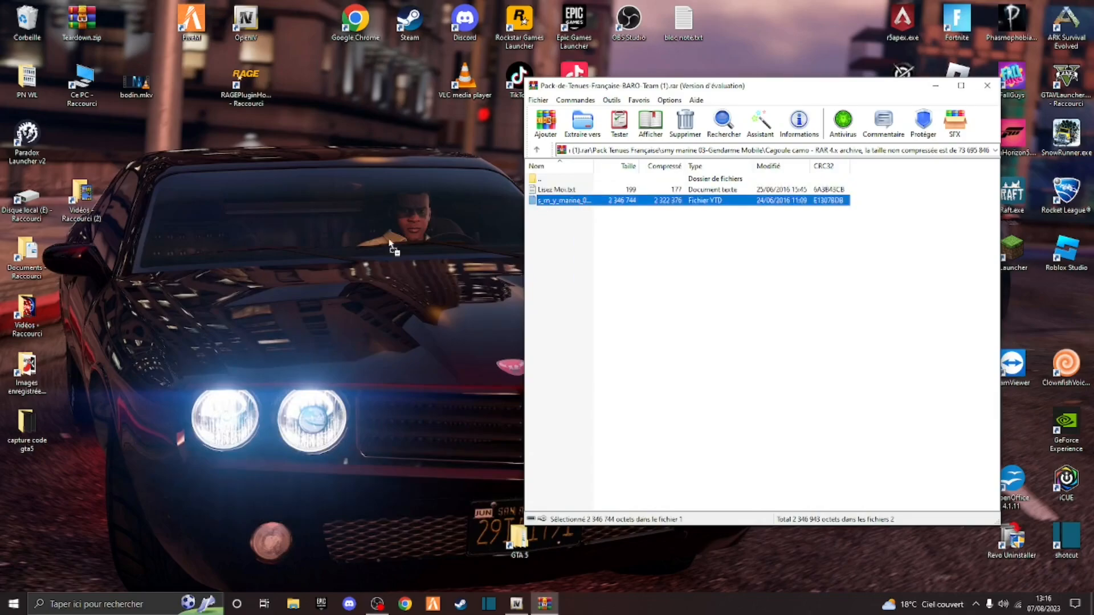
{"action": "left_click_drag", "start_coordinate": [389, 241], "coordinate": [391, 239]}
- Add the Cagoule camo s_m_y_marine_03.ytd to componentpeds_s_m_y.rpf in OpenIV and move its desktop copy to the recycle bin
{"action": "left_click", "coordinate": [516, 604]}
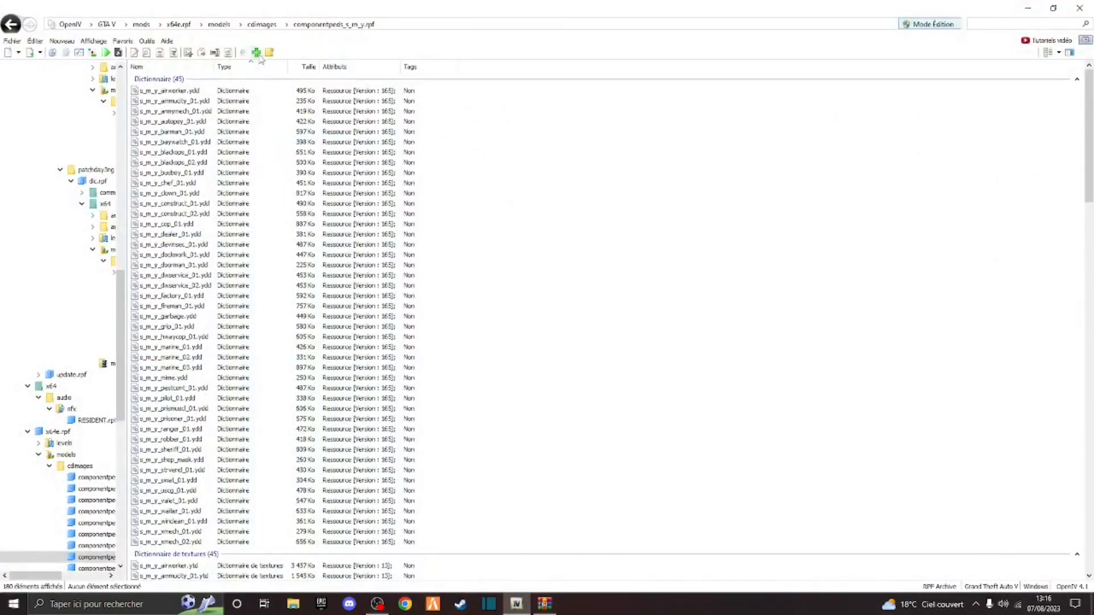
{"action": "left_click", "coordinate": [257, 52]}
{"action": "scroll", "coordinate": [504, 297], "scroll_direction": "down", "scroll_amount": 3}
{"action": "left_click", "coordinate": [465, 308]}
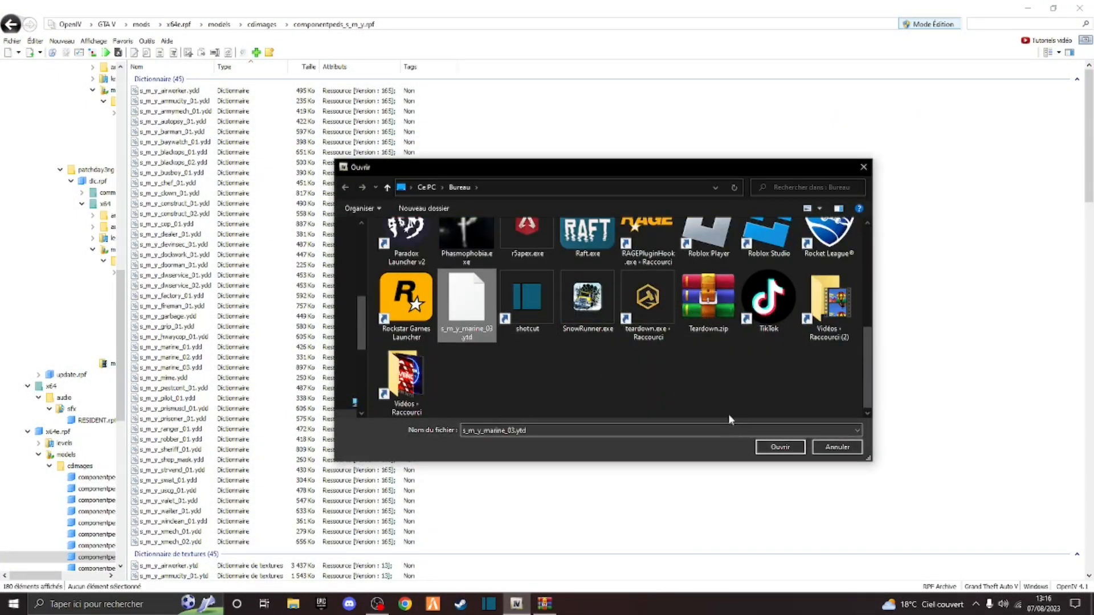
{"action": "left_click", "coordinate": [780, 446]}
{"action": "left_click", "coordinate": [1027, 8]}
{"action": "left_click_drag", "start_coordinate": [411, 196], "coordinate": [35, 25]}
- Extract the s_m_y_pilot_01 .ydd and .ytd helmet files from smy pilot-Gendarme Motard Hiver's Casque subfolder to the desktop, keeping that subfolder open
{"action": "left_click", "coordinate": [551, 168]}
{"action": "double_click", "coordinate": [550, 178]}
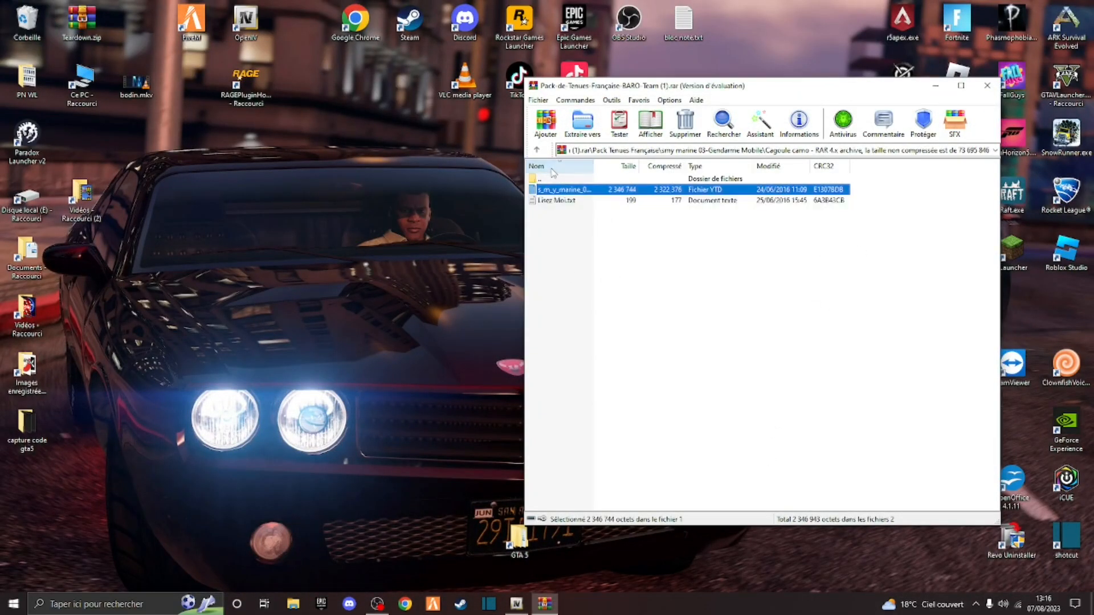
{"action": "double_click", "coordinate": [550, 179]}
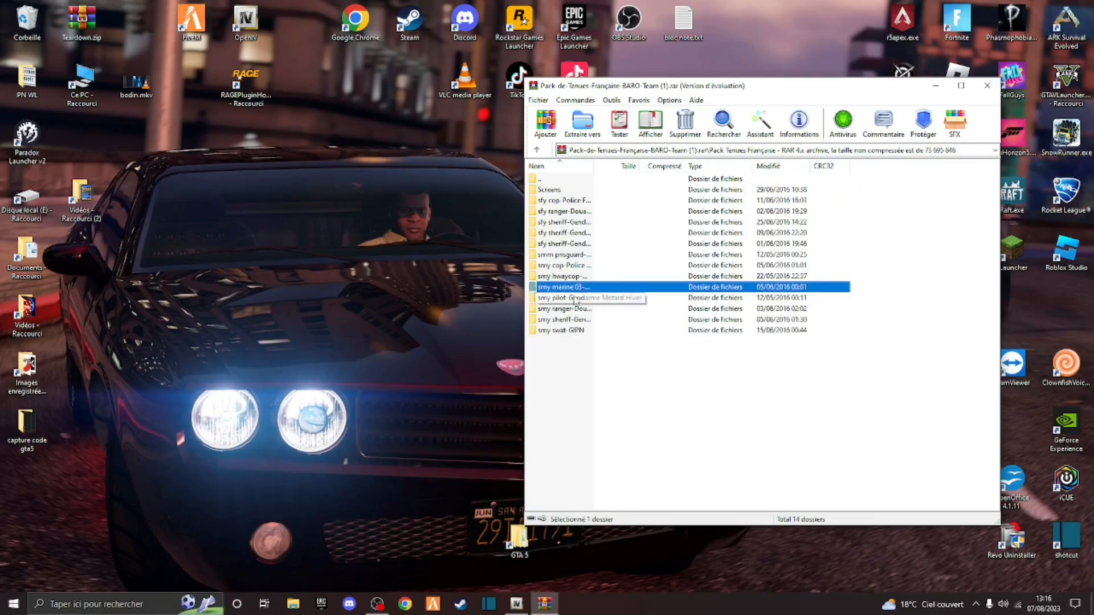
{"action": "double_click", "coordinate": [576, 298]}
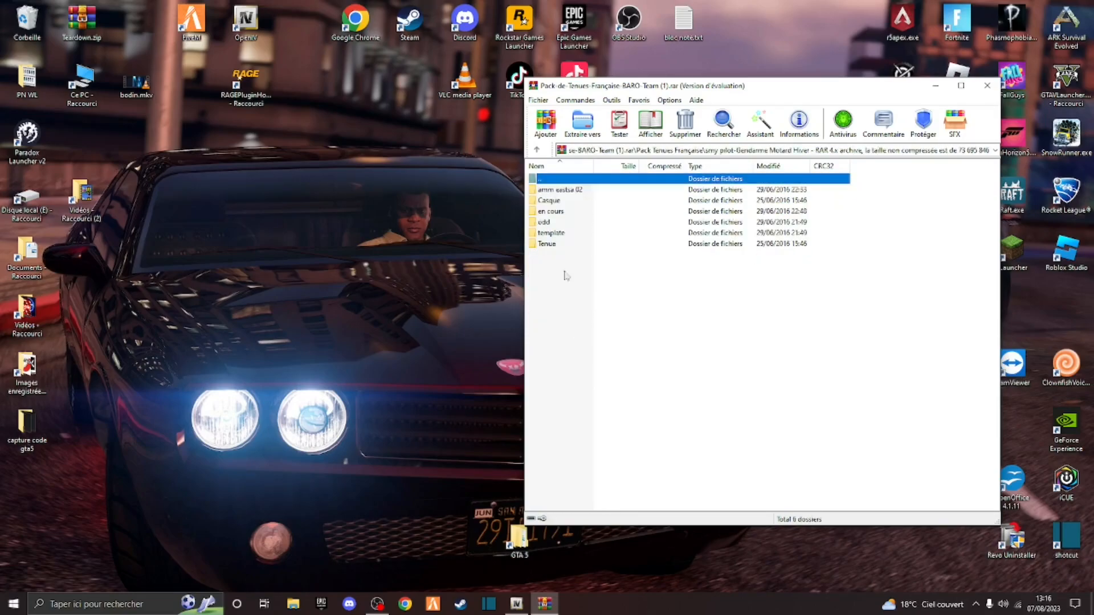
{"action": "double_click", "coordinate": [570, 200]}
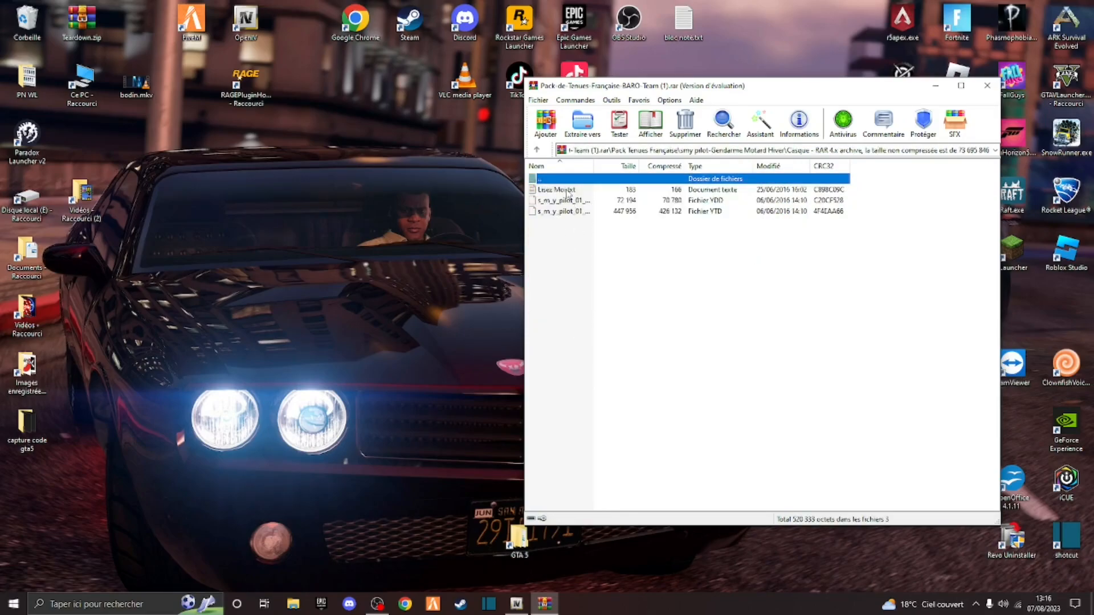
{"action": "left_click_drag", "start_coordinate": [576, 230], "coordinate": [410, 232]}
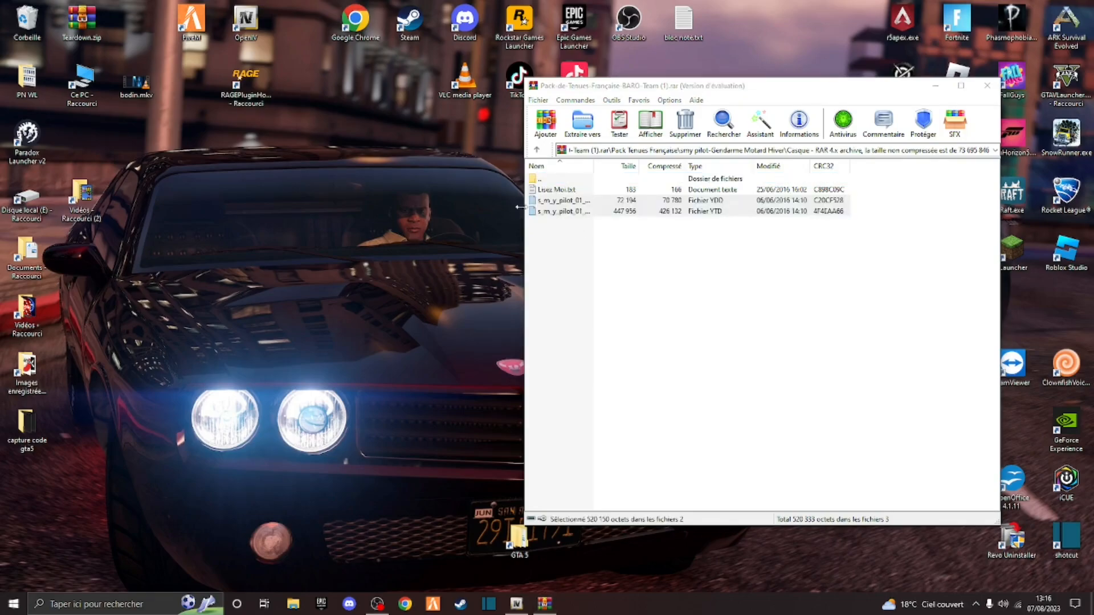
{"action": "left_click", "coordinate": [554, 182]}
{"action": "double_click", "coordinate": [554, 181]}
{"action": "double_click", "coordinate": [556, 202]}
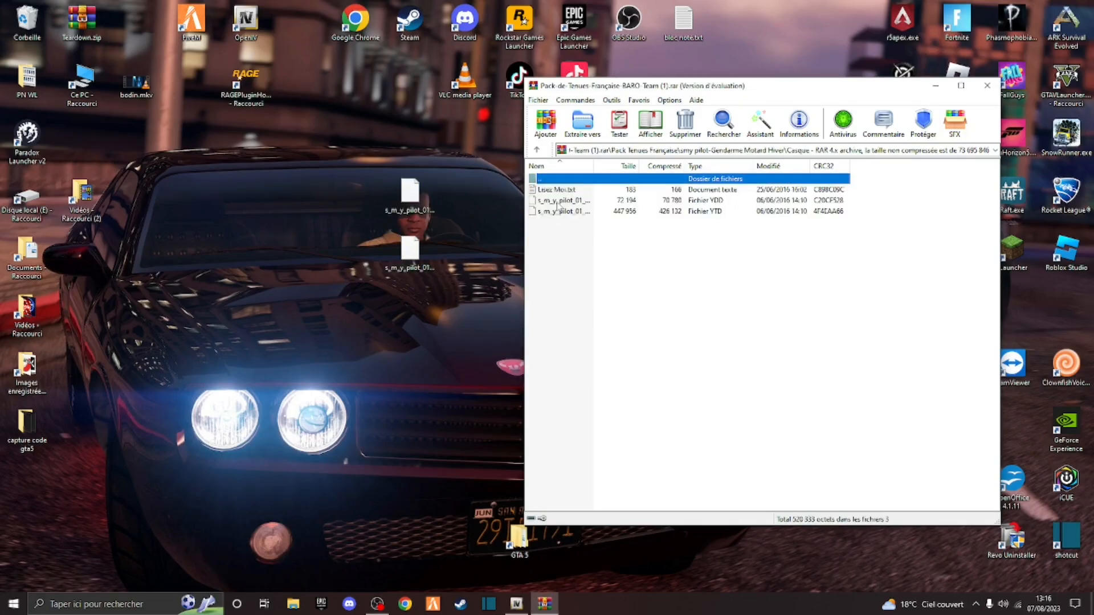
- Read the Casque subfolder's Lisez Moi.txt and add s_m_y_pilot_01_p.ydd and s_m_y_pilot_01_p.ytd to pedprops.rpf in OpenIV
{"action": "double_click", "coordinate": [557, 190]}
{"action": "left_click_drag", "start_coordinate": [393, 222], "coordinate": [568, 231]}
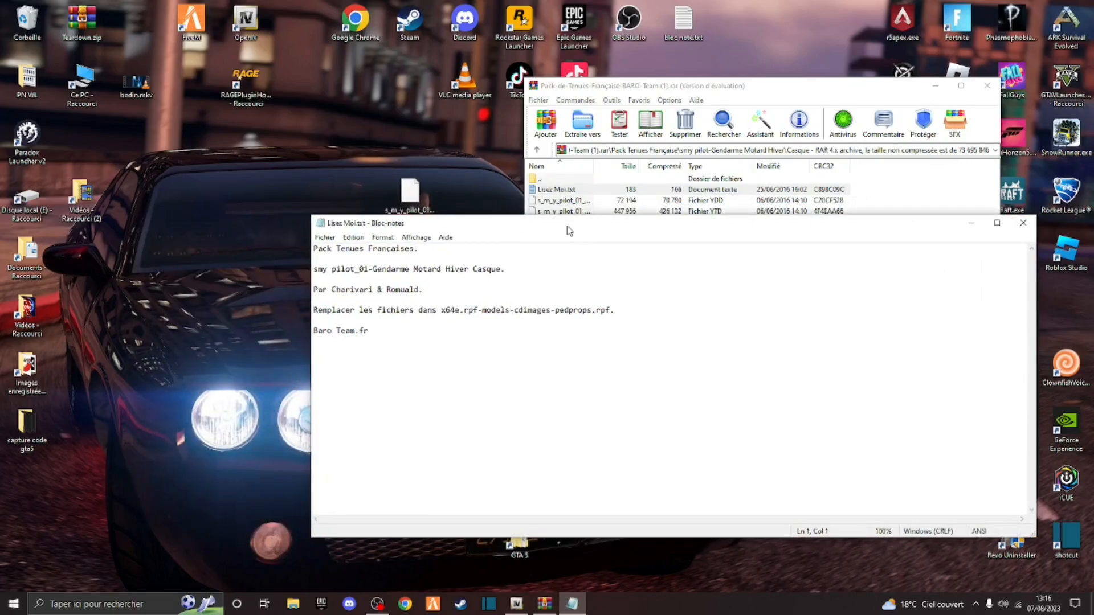
{"action": "left_click", "coordinate": [514, 605]}
{"action": "left_click", "coordinate": [12, 25]}
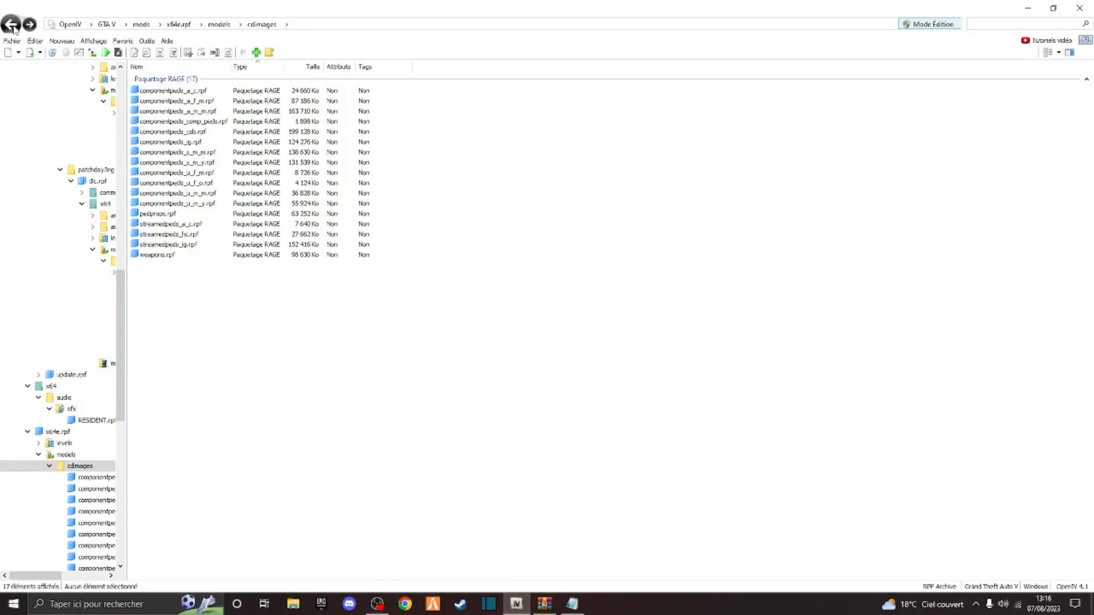
{"action": "left_click", "coordinate": [162, 214]}
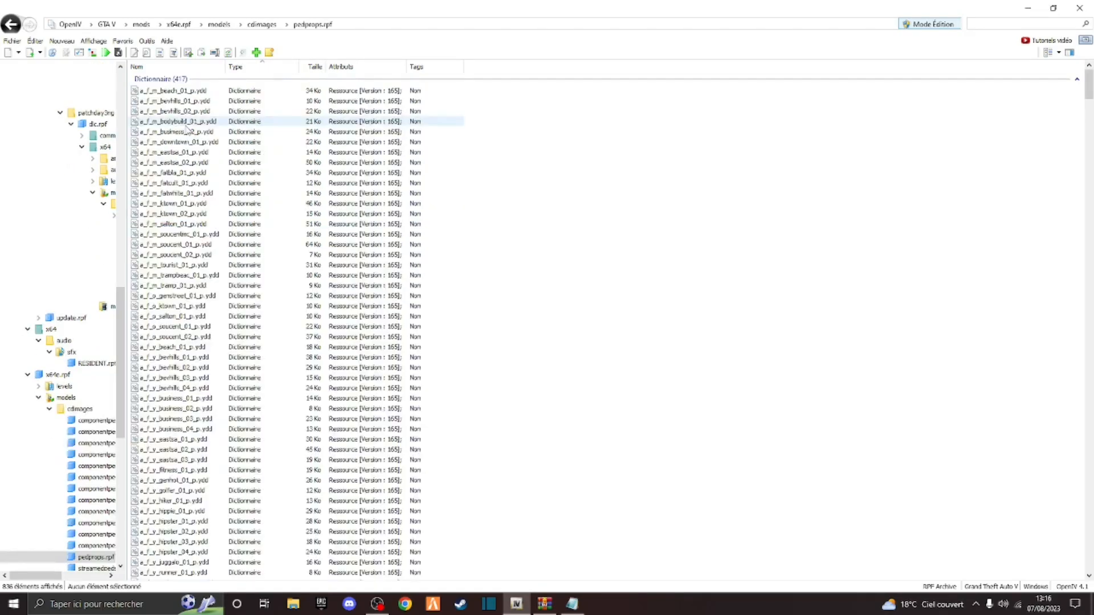
{"action": "left_click", "coordinate": [254, 52]}
{"action": "scroll", "coordinate": [517, 345], "scroll_direction": "down", "scroll_amount": 4}
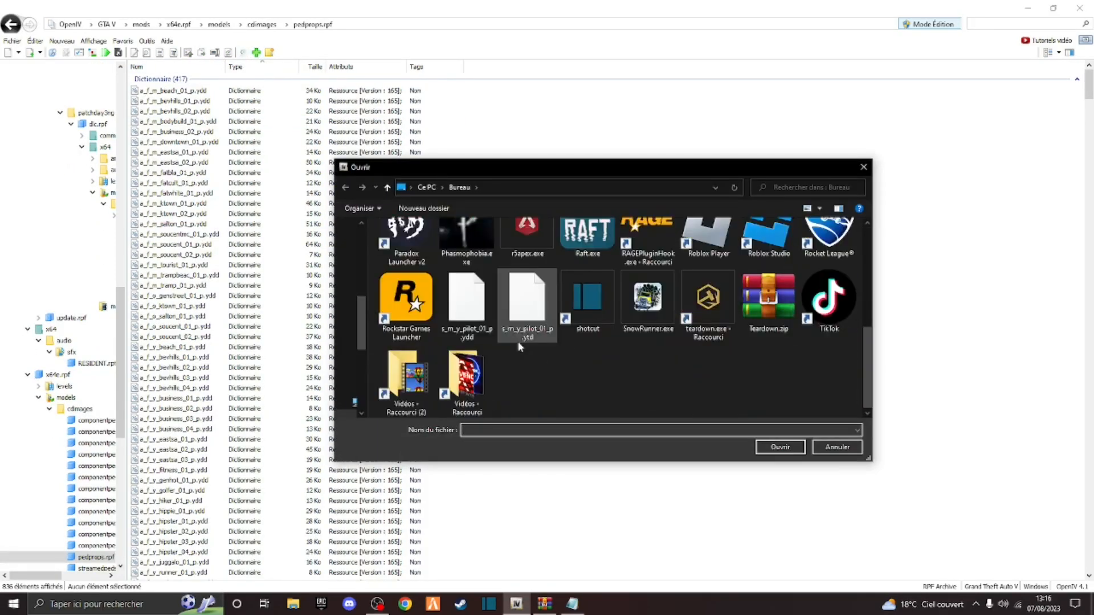
{"action": "left_click", "coordinate": [462, 297]}
{"action": "left_click", "coordinate": [528, 323], "text": "ctrl"}
{"action": "left_click", "coordinate": [779, 447]}
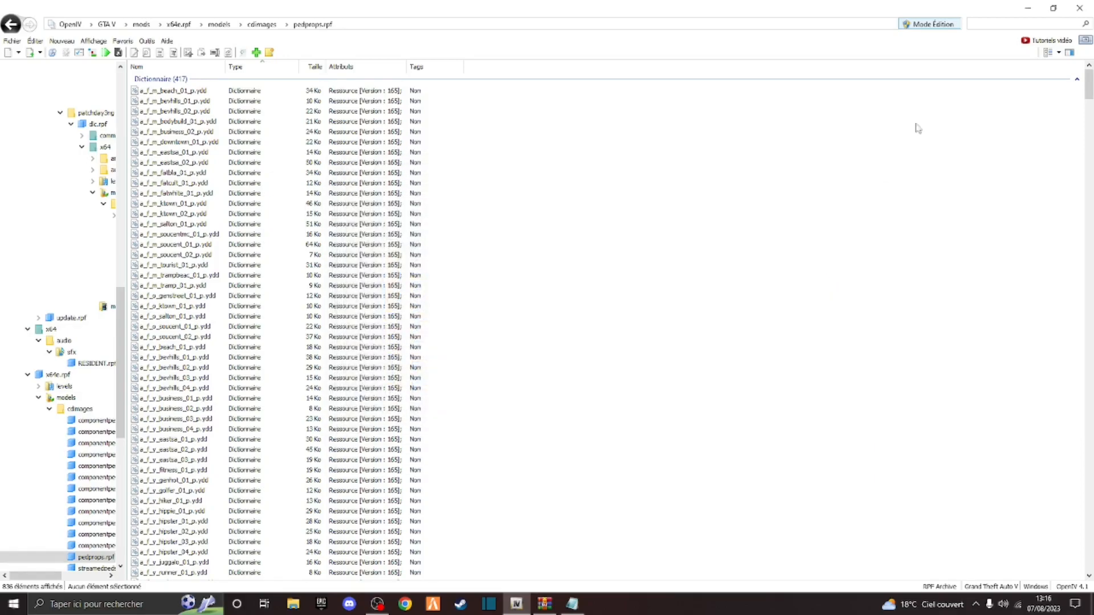
- Minimize OpenIV, close Lisez Moi.txt and move the two s_m_y_pilot_01_p helmet files from the desktop to the recycle bin
{"action": "left_click", "coordinate": [1035, 6]}
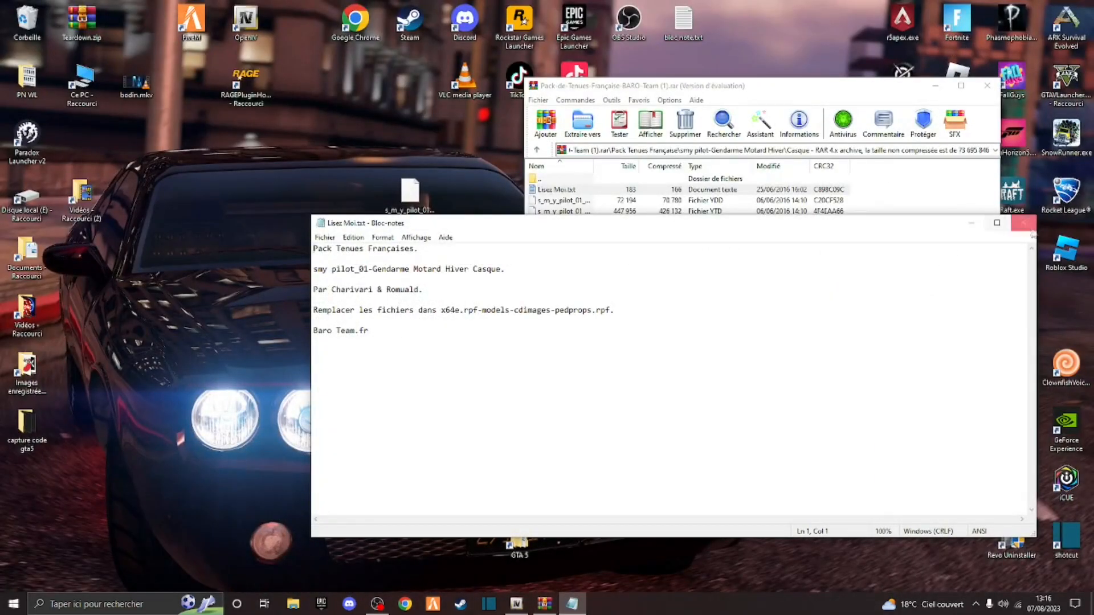
{"action": "left_click", "coordinate": [1027, 228]}
{"action": "left_click_drag", "start_coordinate": [398, 279], "coordinate": [418, 192]}
{"action": "left_click_drag", "start_coordinate": [416, 194], "coordinate": [36, 20]}
- Extract the four s_m_y_pilot_01 files from the Gendarme Motard Hiver's Tenue subfolder to the desktop and read its Lisez Moi.txt
{"action": "double_click", "coordinate": [540, 179]}
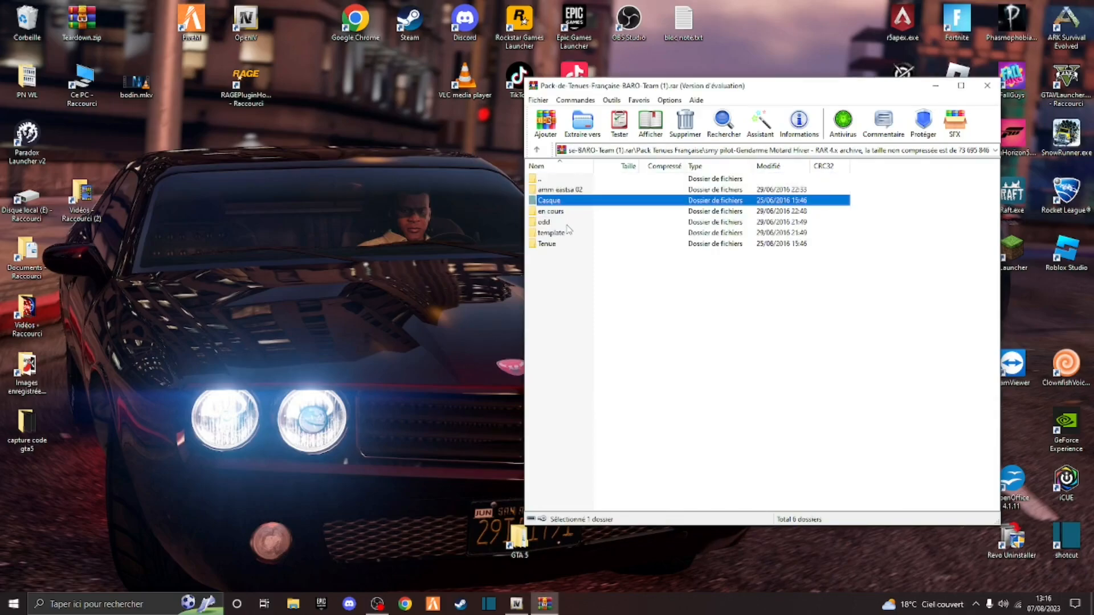
{"action": "double_click", "coordinate": [562, 245]}
{"action": "left_click_drag", "start_coordinate": [578, 267], "coordinate": [589, 201]}
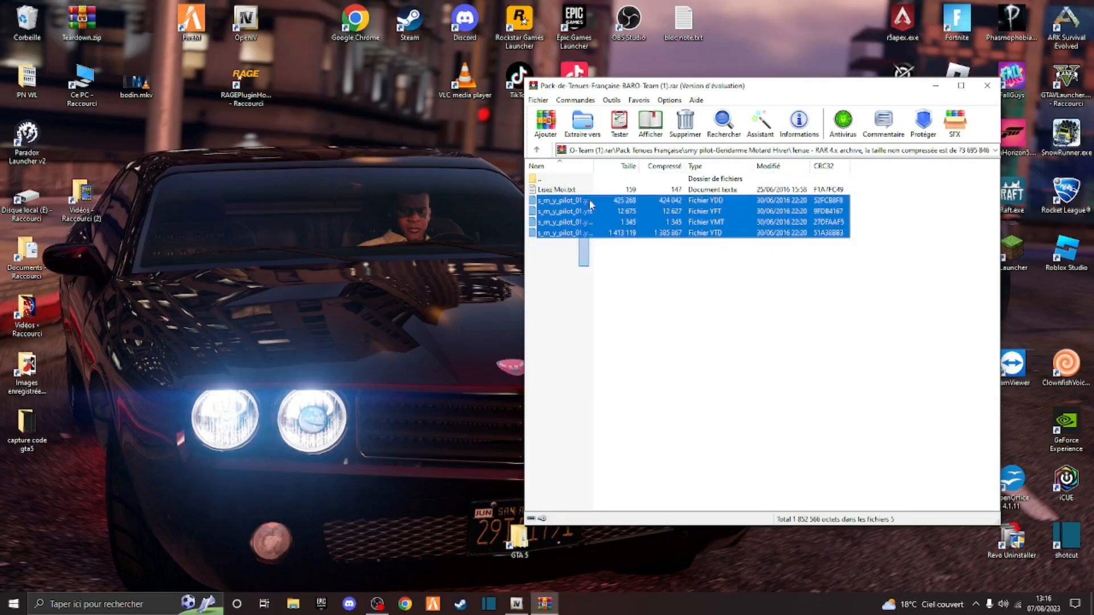
{"action": "left_click_drag", "start_coordinate": [523, 232], "coordinate": [465, 196]}
{"action": "double_click", "coordinate": [555, 189]}
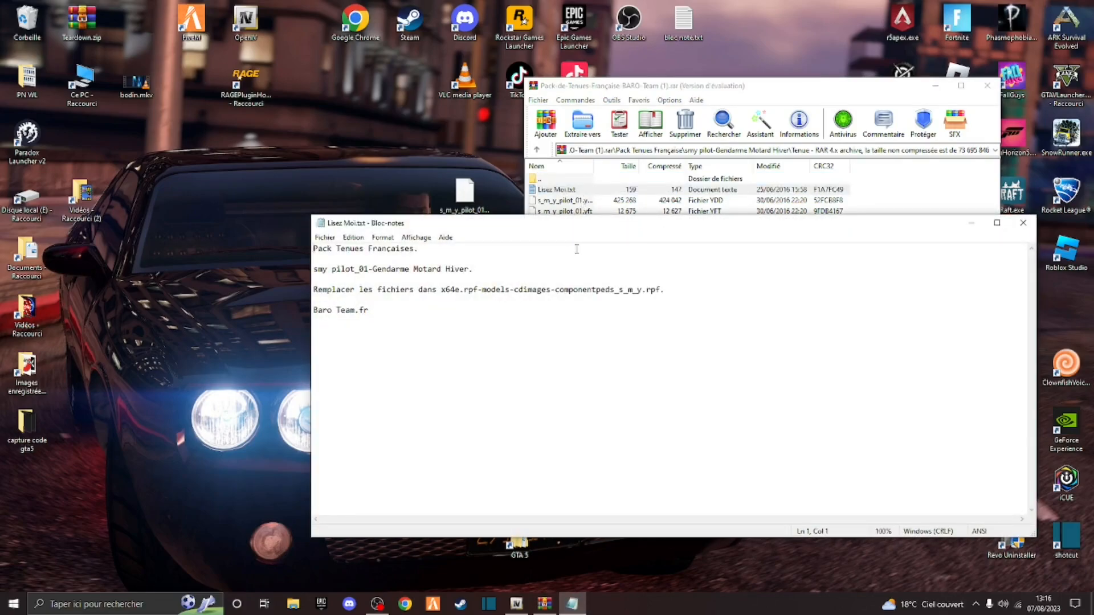
{"action": "left_click", "coordinate": [1023, 223]}
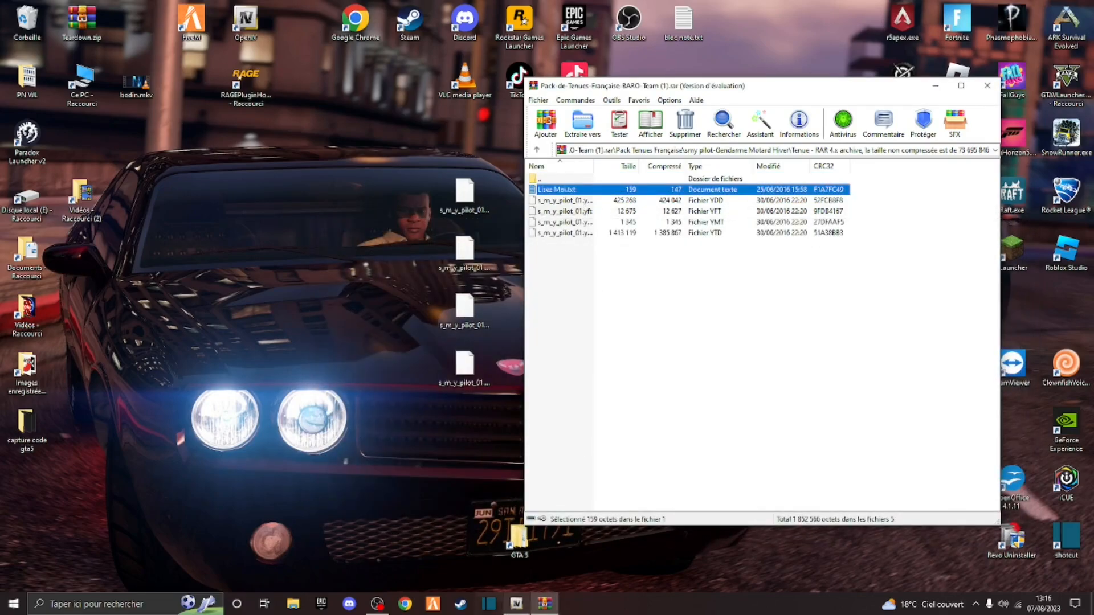
- Add the four s_m_y_pilot_01 files to componentpeds_s_m_y.rpf in OpenIV and move their desktop copies to the recycle bin
{"action": "left_click", "coordinate": [516, 604]}
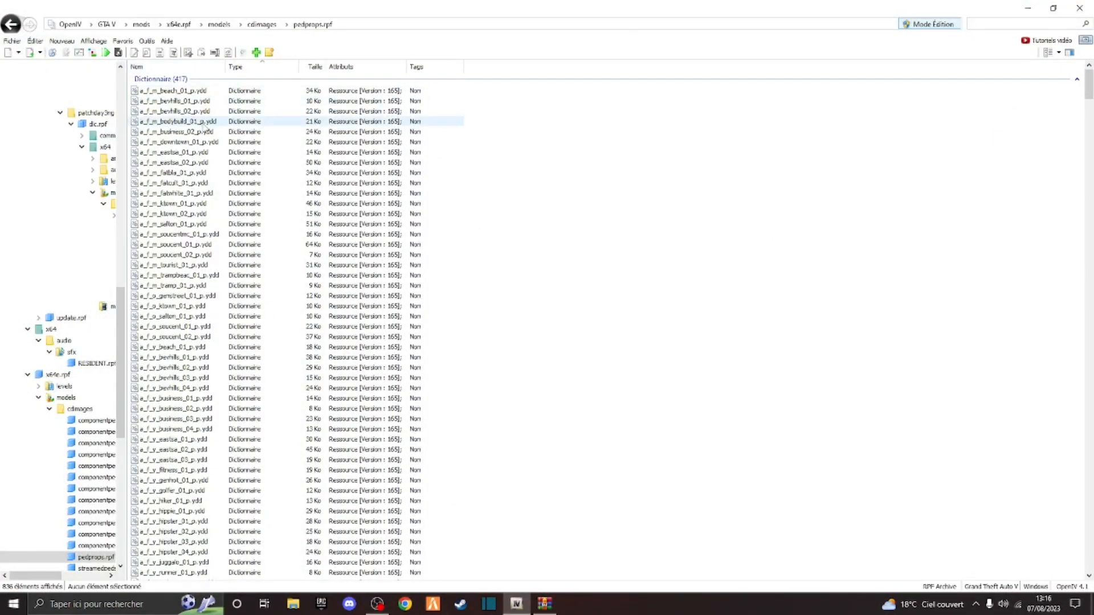
{"action": "left_click", "coordinate": [16, 25]}
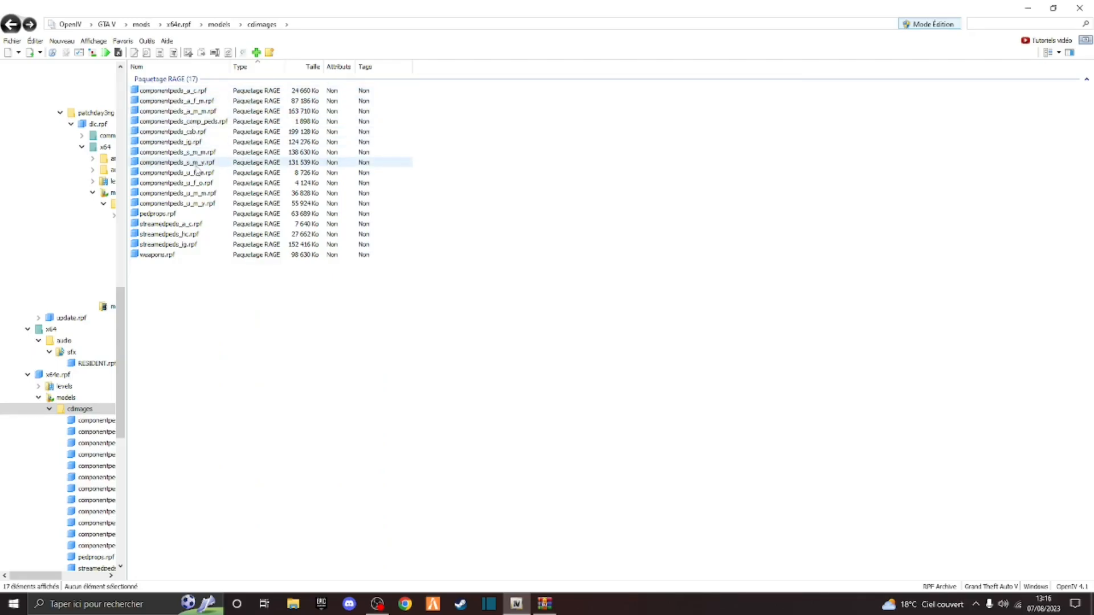
{"action": "double_click", "coordinate": [176, 162]}
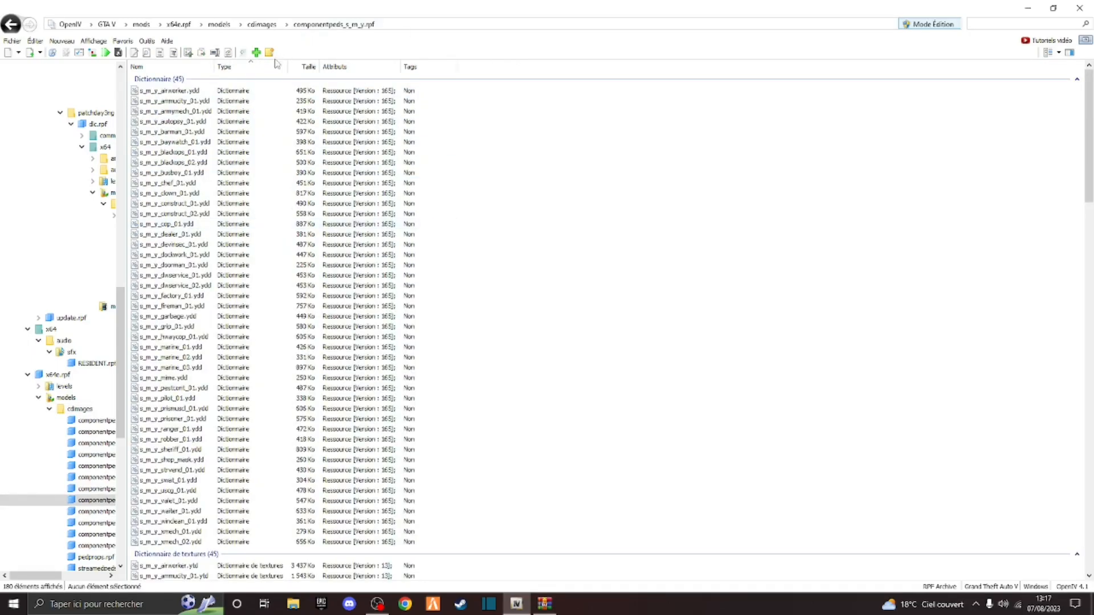
{"action": "left_click", "coordinate": [255, 53]}
{"action": "scroll", "coordinate": [570, 313], "scroll_direction": "down", "scroll_amount": 5}
{"action": "left_click", "coordinate": [473, 319]}
{"action": "left_click", "coordinate": [528, 332], "text": "ctrl"}
{"action": "left_click", "coordinate": [626, 328], "text": "ctrl"}
{"action": "left_click", "coordinate": [598, 331], "text": "ctrl"}
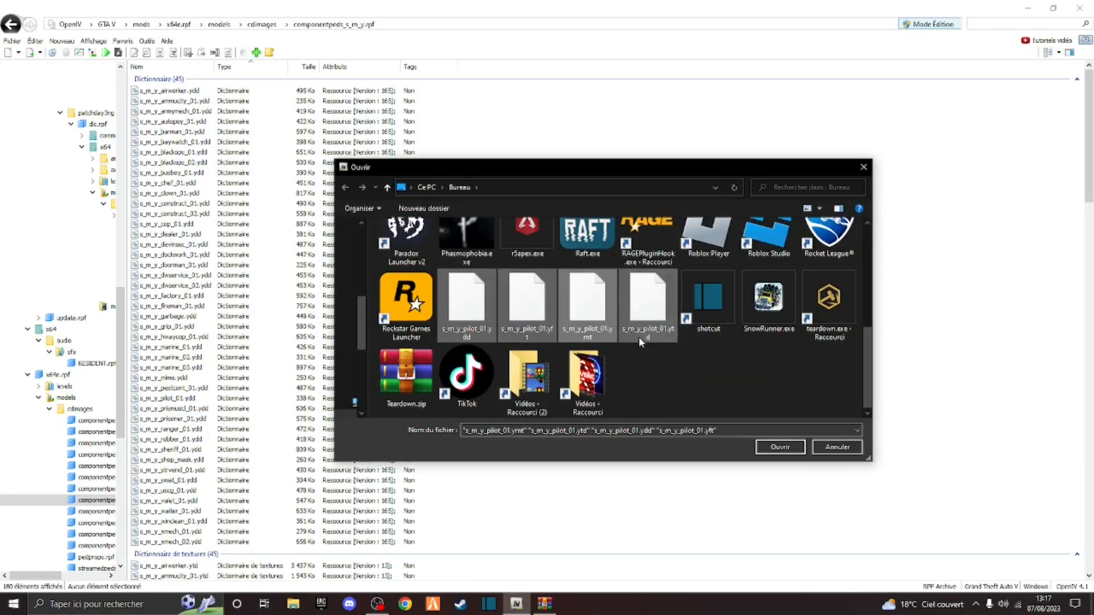
{"action": "left_click", "coordinate": [769, 451]}
{"action": "left_click", "coordinate": [1020, 6]}
{"action": "left_click_drag", "start_coordinate": [493, 403], "coordinate": [34, 11]}
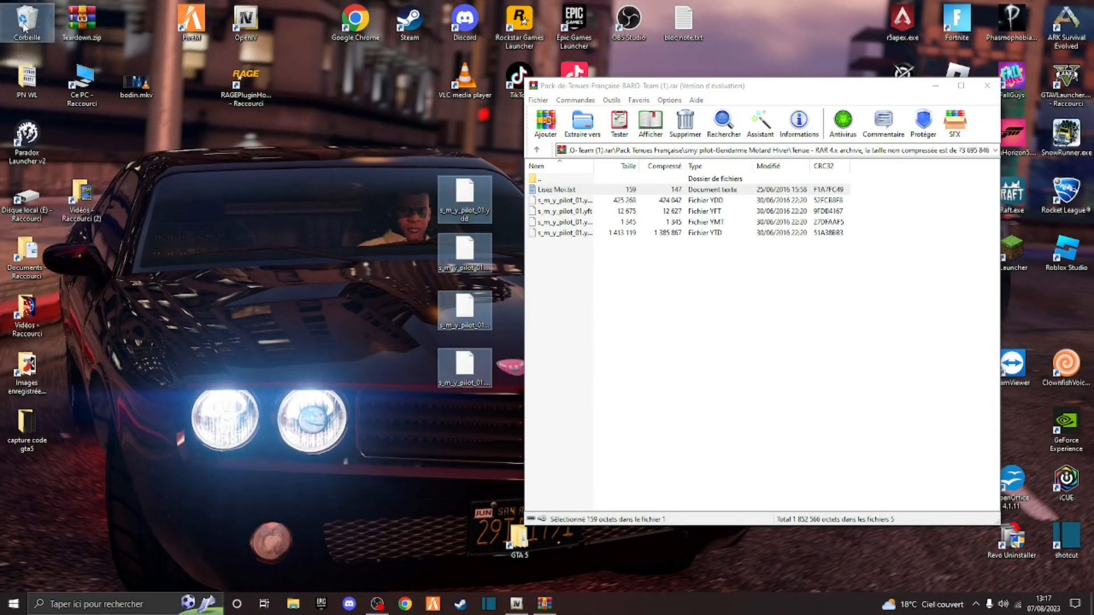
- Extract the s_m_y_ranger_01 outfit files from smy ranger-Douane Homme's Tenues subfolder to the desktop and read its Lisez Moi.txt
{"action": "double_click", "coordinate": [541, 179]}
{"action": "double_click", "coordinate": [542, 179]}
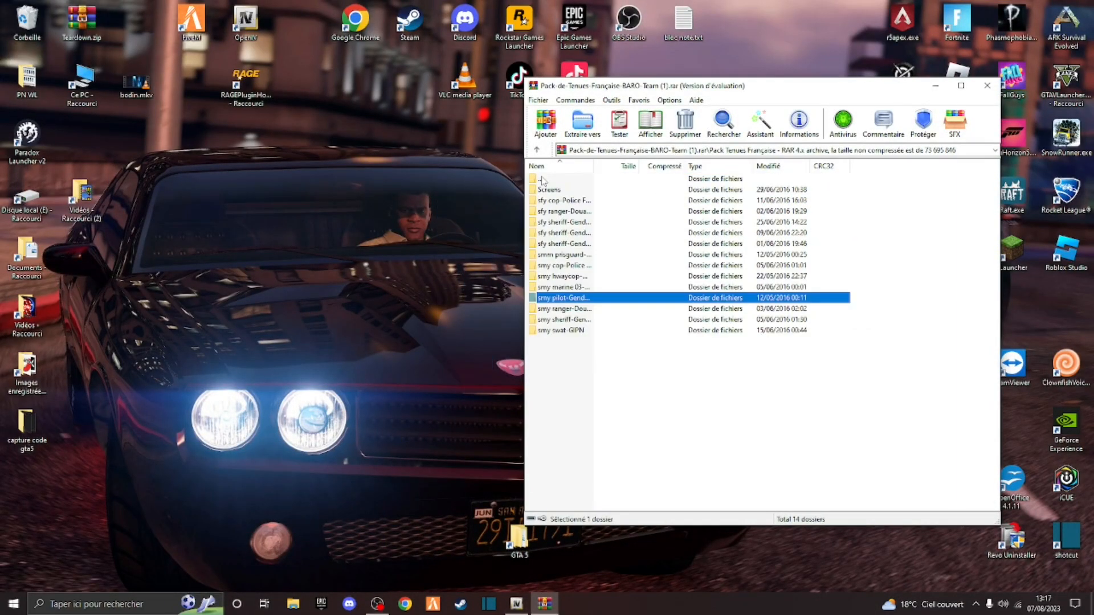
{"action": "double_click", "coordinate": [571, 309]}
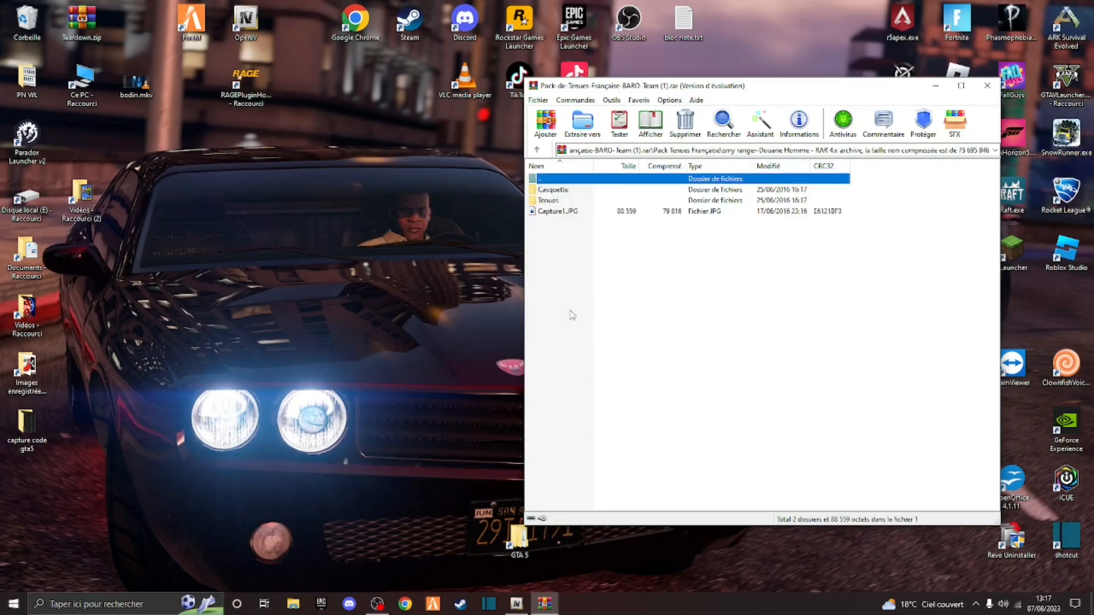
{"action": "double_click", "coordinate": [548, 201]}
{"action": "left_click_drag", "start_coordinate": [579, 277], "coordinate": [436, 271]}
{"action": "double_click", "coordinate": [562, 190]}
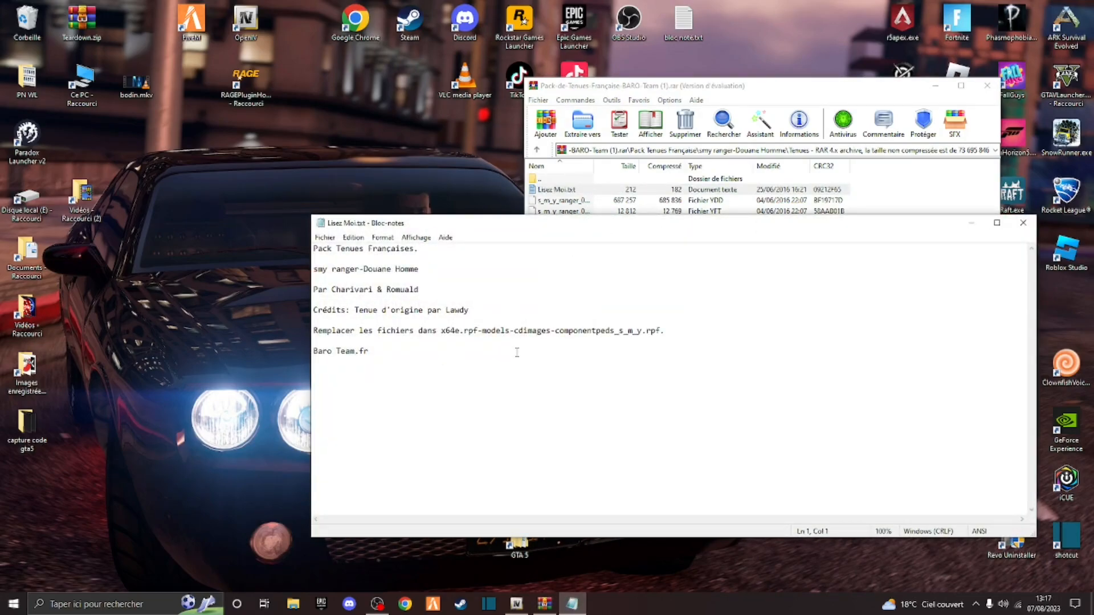
{"action": "left_click", "coordinate": [1022, 223]}
- Add the four s_m_y_ranger_01 outfit files from the desktop to componentpeds_s_m_y.rpf in OpenIV
{"action": "left_click", "coordinate": [516, 604]}
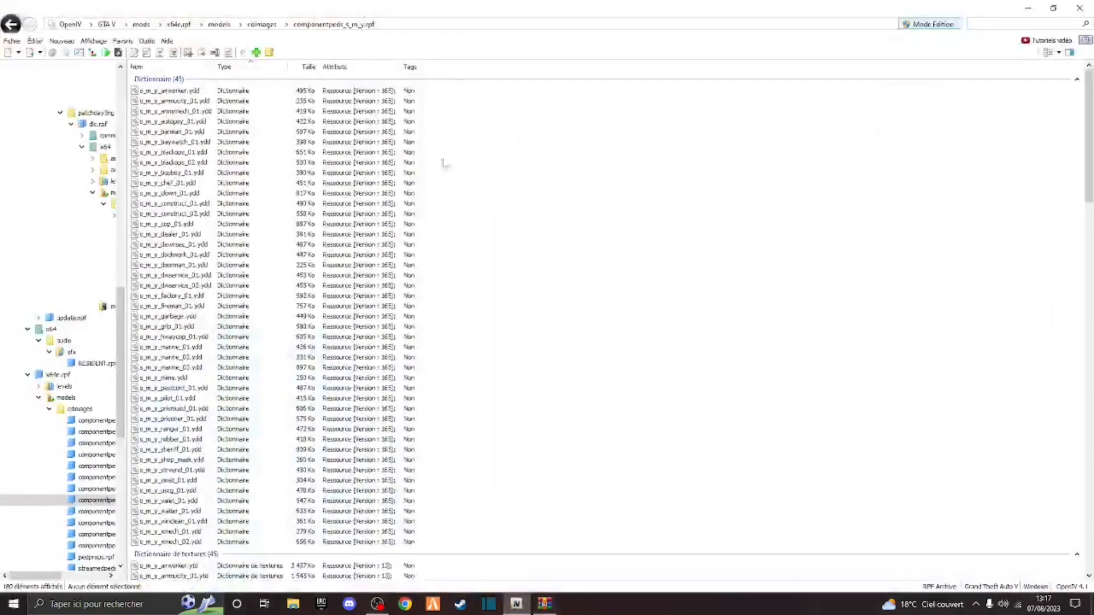
{"action": "left_click", "coordinate": [256, 52]}
{"action": "scroll", "coordinate": [547, 326], "scroll_direction": "down", "scroll_amount": 5}
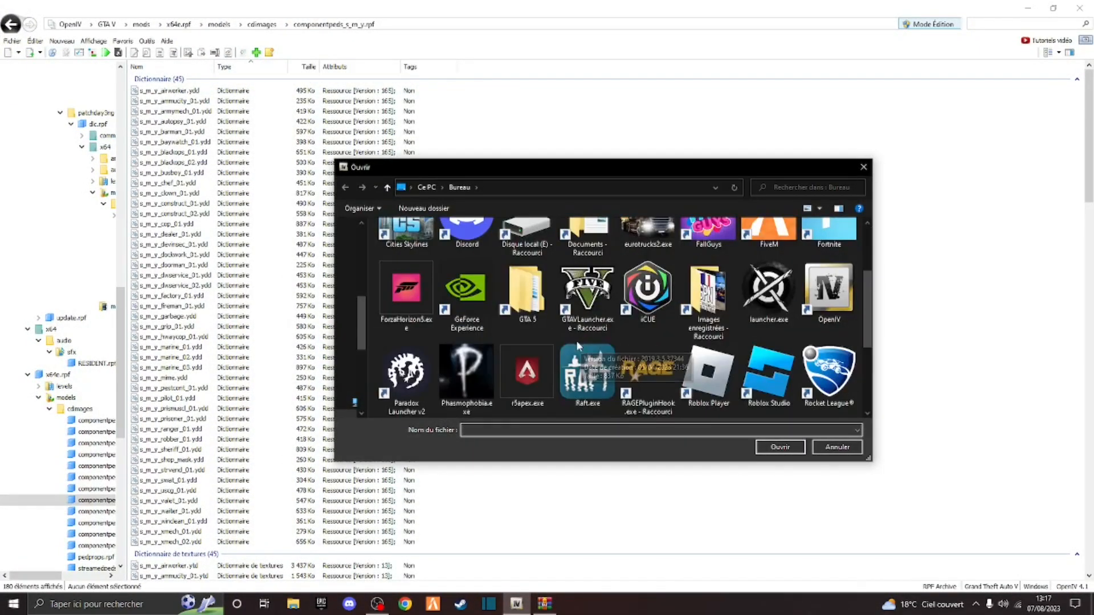
{"action": "left_click", "coordinate": [466, 302]}
{"action": "left_click", "coordinate": [527, 302], "text": "ctrl"}
{"action": "left_click", "coordinate": [587, 302], "text": "ctrl"}
{"action": "left_click", "coordinate": [648, 302], "text": "ctrl"}
{"action": "left_click", "coordinate": [760, 449]}
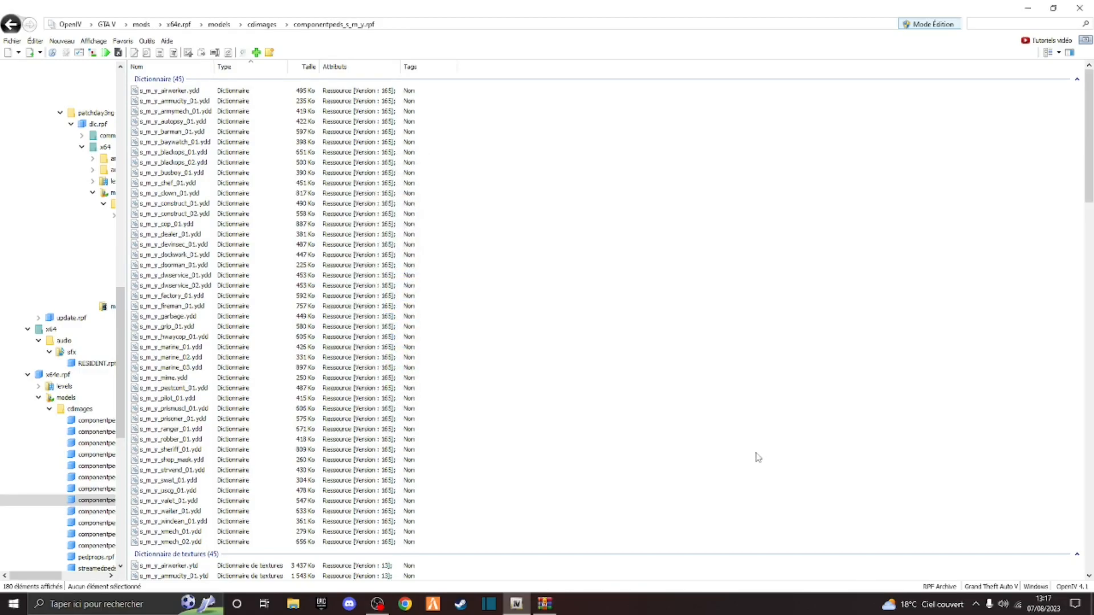
- Return to the smy ranger-Douane Homme folder in the archive, minimize OpenIV and move the desktop ranger outfit files to the recycle bin
{"action": "left_click", "coordinate": [545, 605]}
{"action": "double_click", "coordinate": [565, 181]}
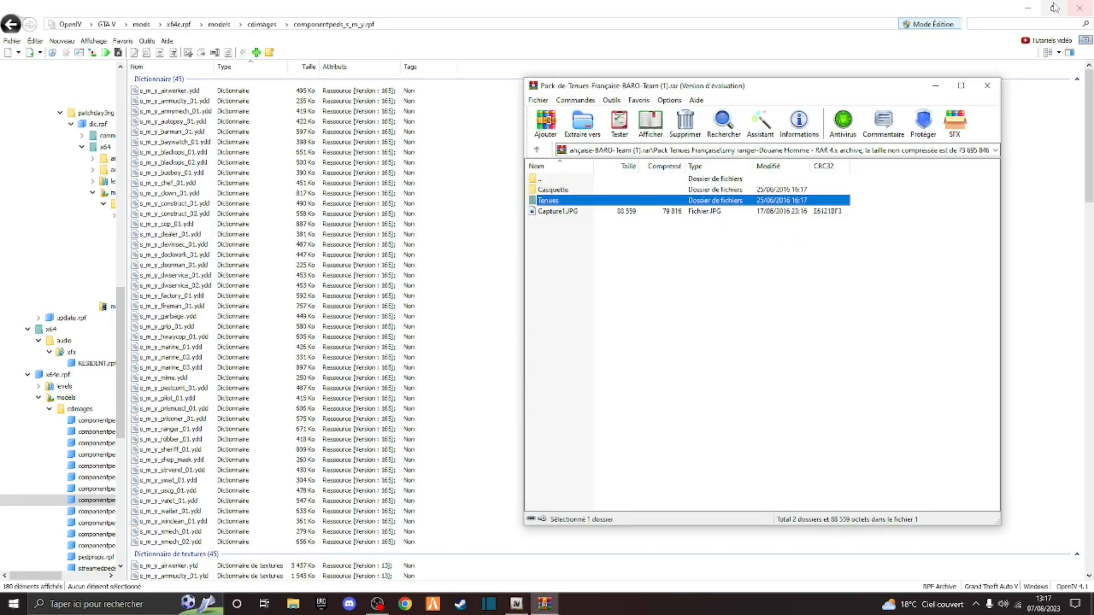
{"action": "left_click", "coordinate": [1028, 8]}
{"action": "left_click_drag", "start_coordinate": [459, 483], "coordinate": [27, 23]}
- Extract the s_m_y_ranger_01_p .ydd and .ytd cap files from the Casquette subfolder to the desktop and read its Lisez Moi.txt
{"action": "double_click", "coordinate": [554, 189]}
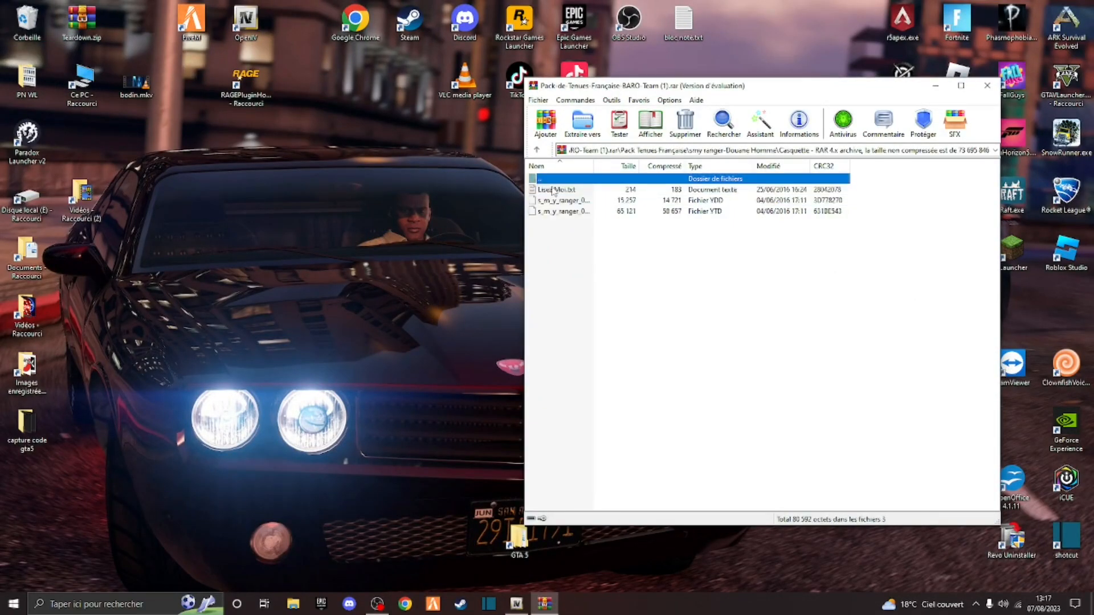
{"action": "left_click_drag", "start_coordinate": [566, 245], "coordinate": [584, 203]}
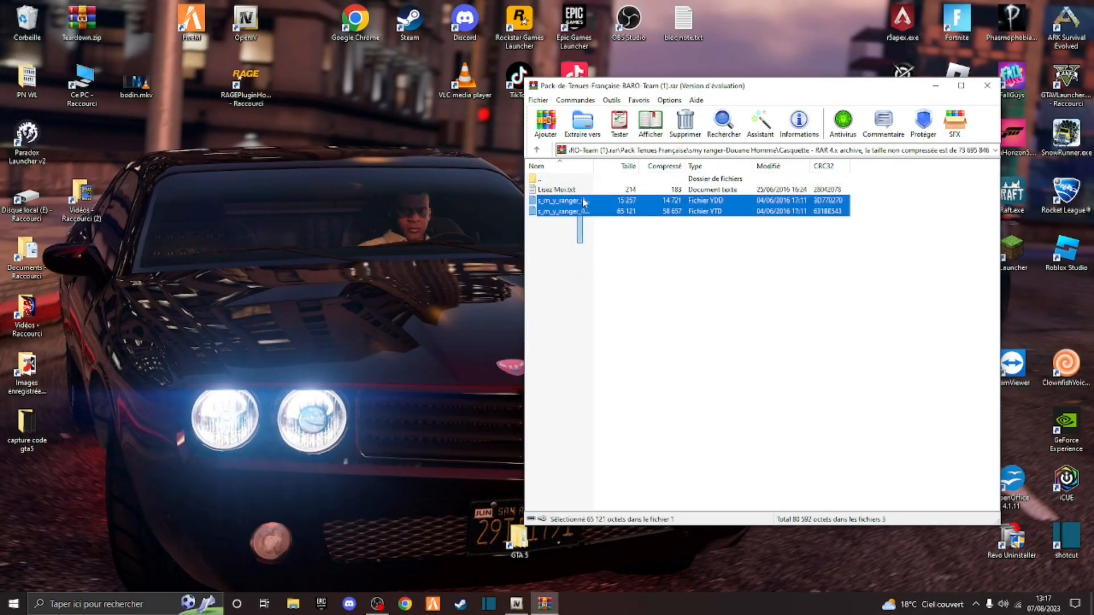
{"action": "left_click_drag", "start_coordinate": [414, 254], "coordinate": [412, 254]}
{"action": "double_click", "coordinate": [556, 189]}
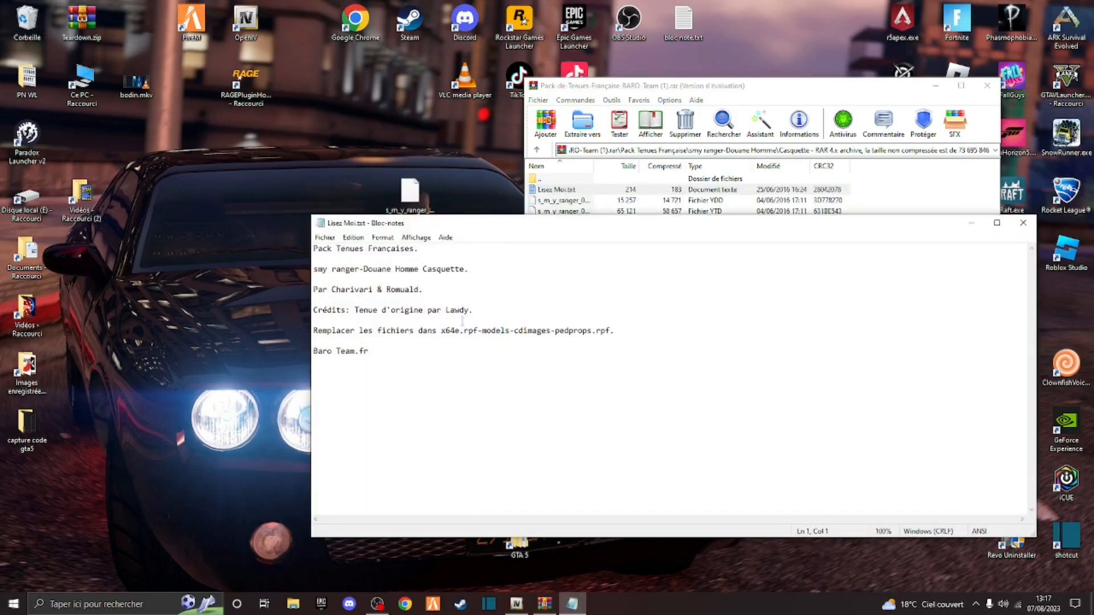
{"action": "left_click", "coordinate": [1022, 223]}
- Add the two s_m_y_ranger_01_p cap files to pedprops.rpf in OpenIV and move their desktop copies to the recycle bin
{"action": "left_click", "coordinate": [516, 604]}
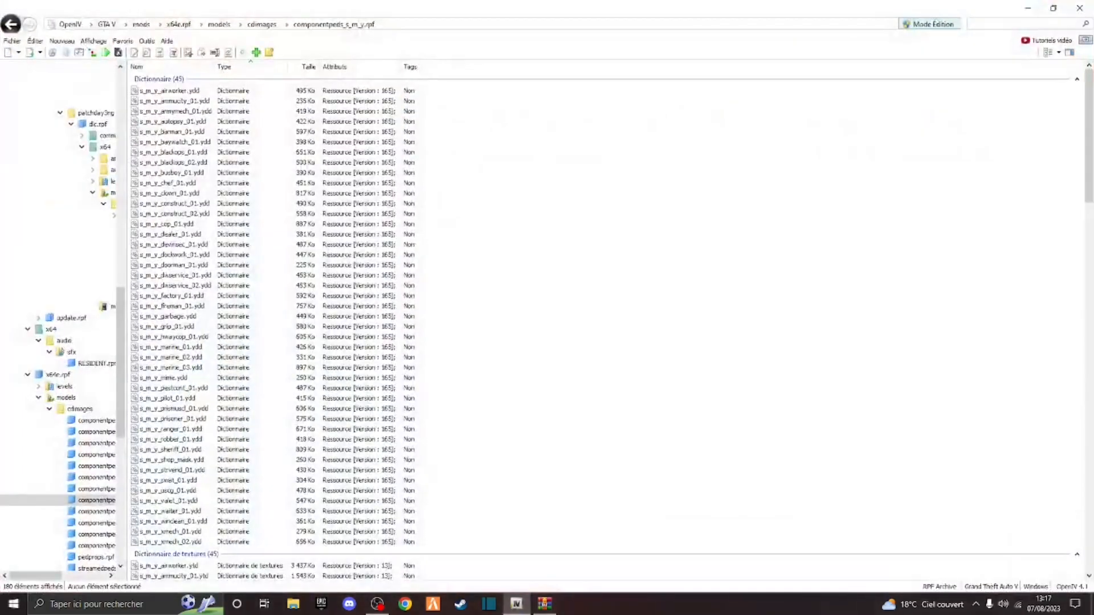
{"action": "left_click", "coordinate": [11, 24]}
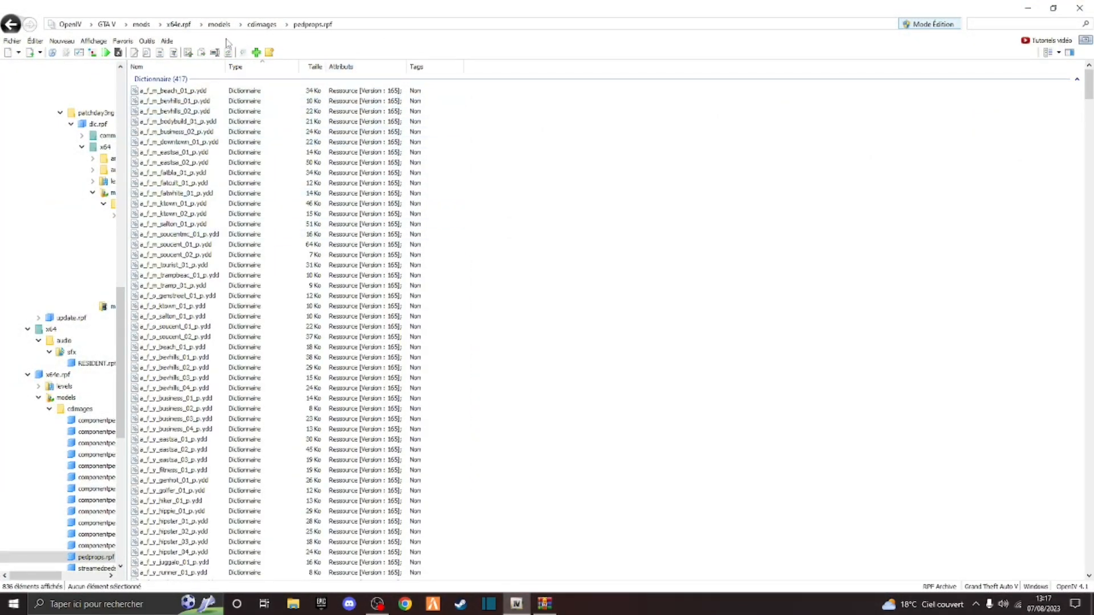
{"action": "left_click", "coordinate": [256, 53]}
{"action": "scroll", "coordinate": [399, 257], "scroll_direction": "down", "scroll_amount": 5}
{"action": "left_click", "coordinate": [527, 302]}
{"action": "left_click", "coordinate": [487, 317], "text": "ctrl"}
{"action": "left_click", "coordinate": [780, 446]}
{"action": "left_click", "coordinate": [1026, 7]}
{"action": "left_click_drag", "start_coordinate": [473, 379], "coordinate": [407, 145]}
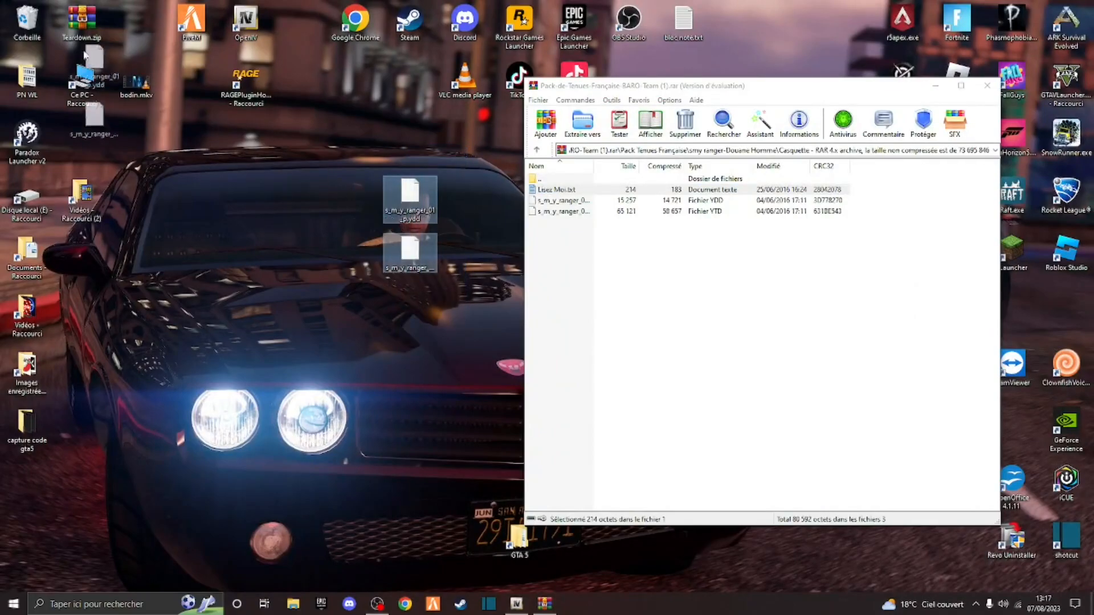
- Extract the s_m_y_sheriff_01 outfit files from smy sheriff-Gendarme Homme's Tenues subfolder to the desktop and read its Lisez Moi.txt
{"action": "double_click", "coordinate": [586, 180]}
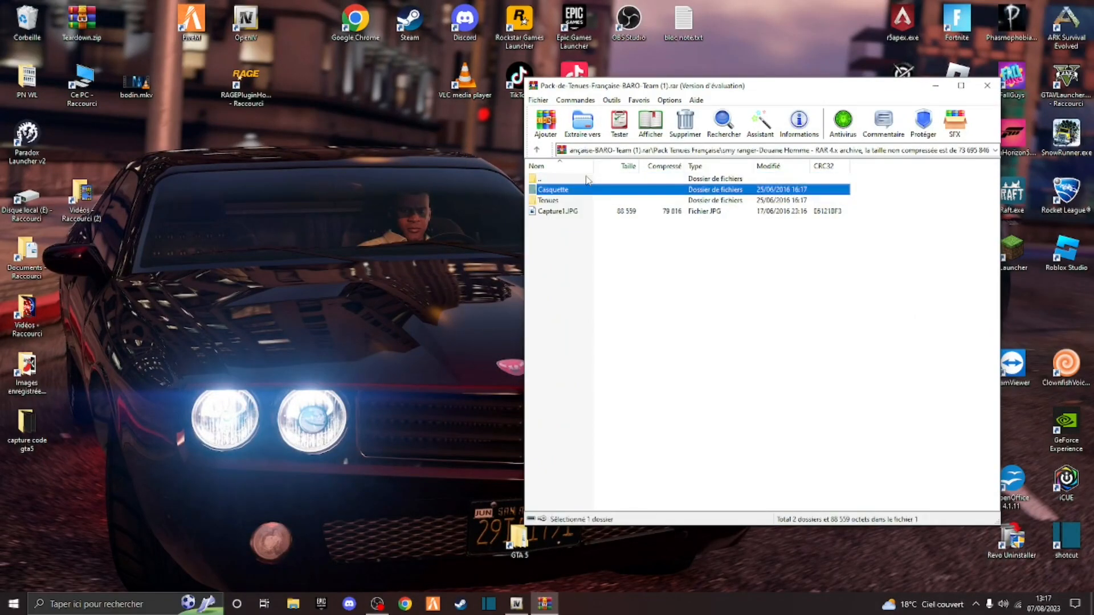
{"action": "double_click", "coordinate": [552, 178]}
{"action": "double_click", "coordinate": [569, 317]}
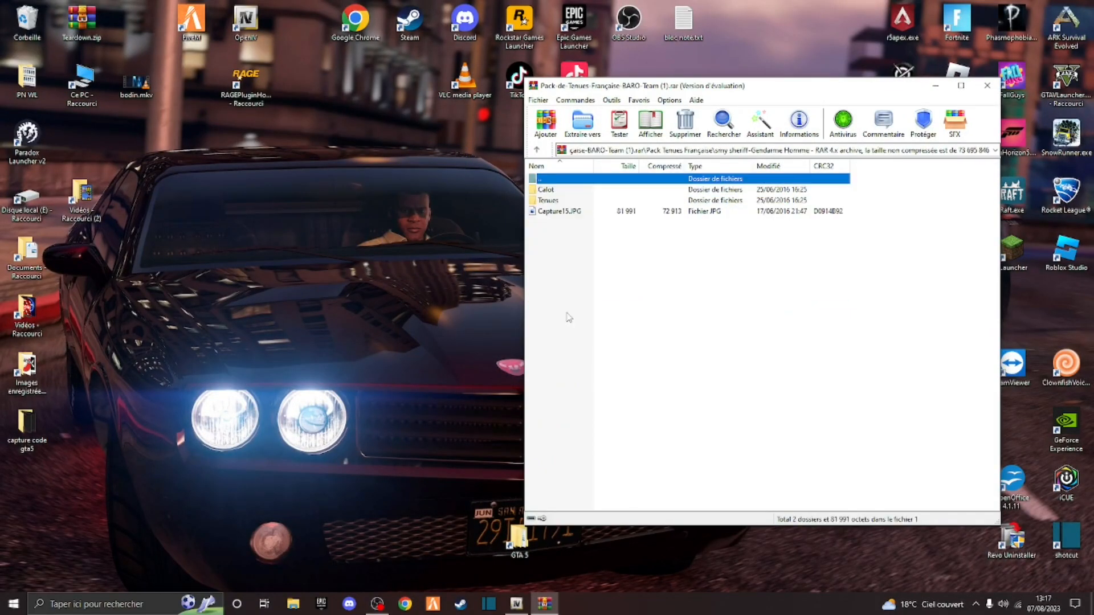
{"action": "double_click", "coordinate": [550, 198]}
{"action": "left_click_drag", "start_coordinate": [581, 273], "coordinate": [420, 271]}
{"action": "double_click", "coordinate": [556, 189]}
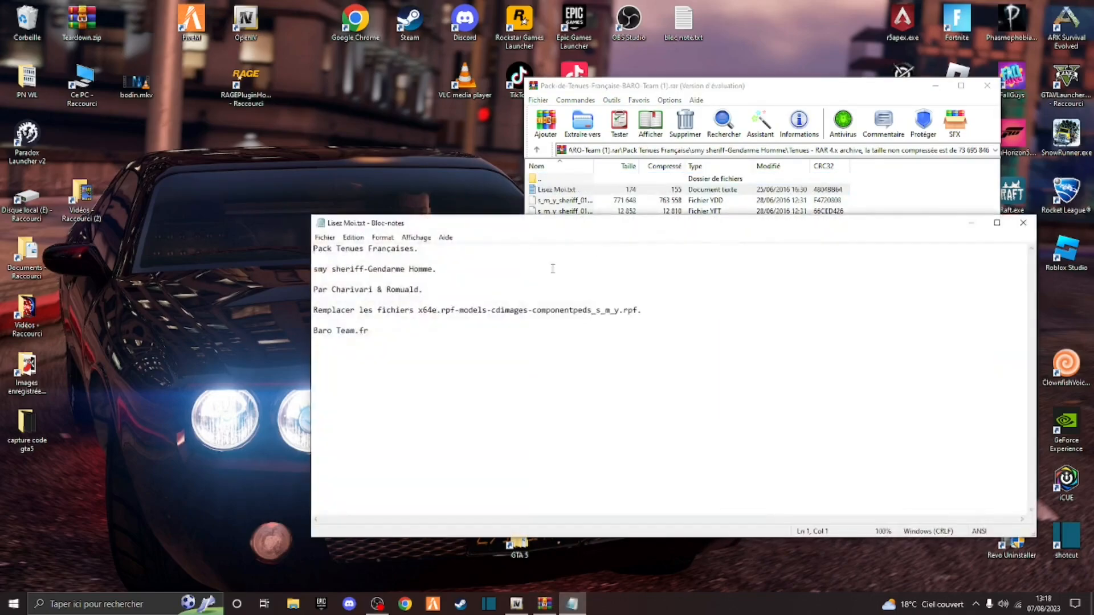
{"action": "left_click", "coordinate": [1023, 224]}
- Switch to OpenIV, open componentpeds_s_m_y.rpf in x64e.rpf's models/cdimages folder and start adding files from the desktop
{"action": "left_click", "coordinate": [516, 605]}
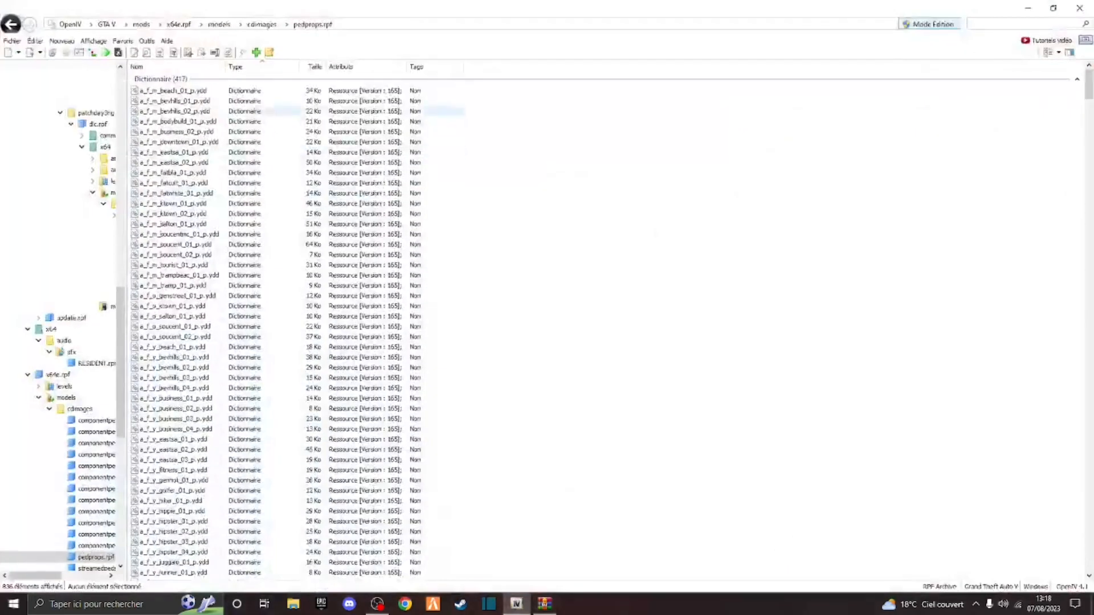
{"action": "left_click", "coordinate": [10, 24]}
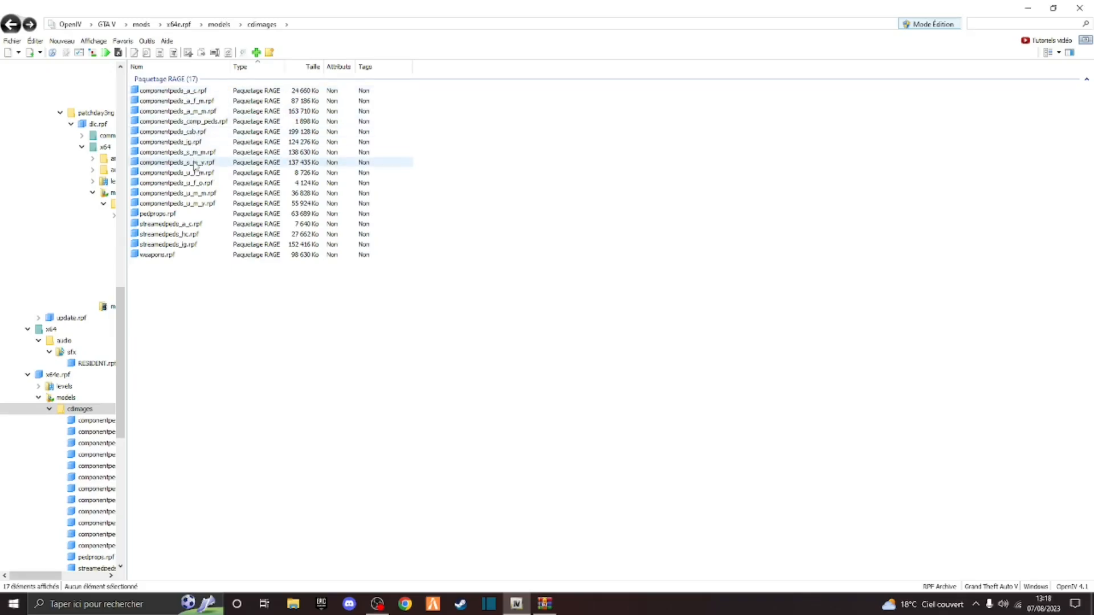
{"action": "double_click", "coordinate": [195, 163]}
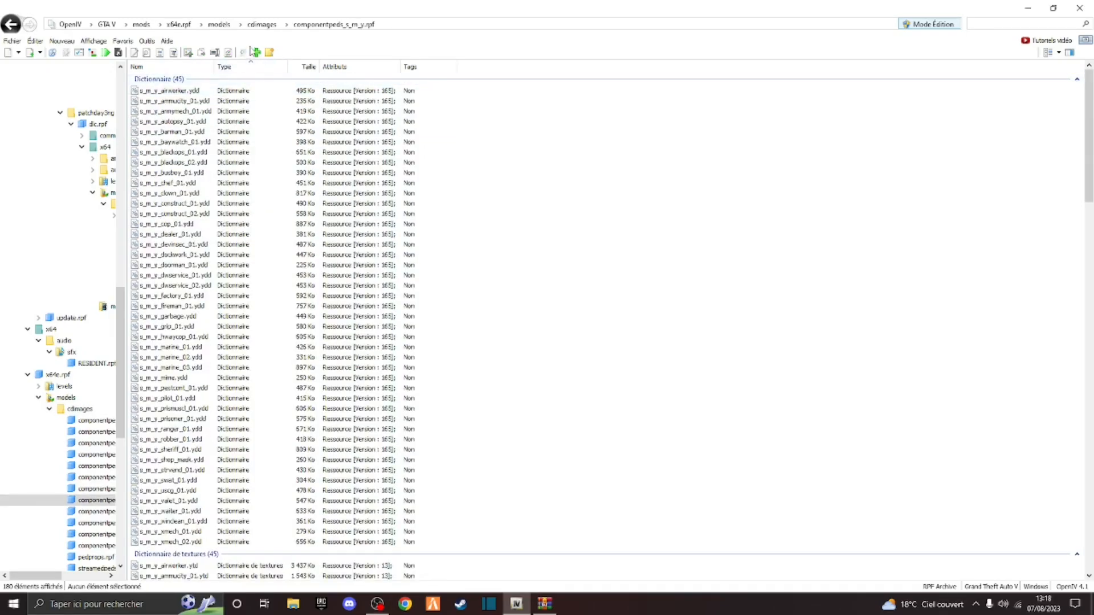
{"action": "left_click", "coordinate": [257, 53]}
{"action": "scroll", "coordinate": [604, 318], "scroll_direction": "down", "scroll_amount": 5}
{"action": "left_click", "coordinate": [647, 302]}
{"action": "left_click", "coordinate": [528, 311], "text": "ctrl"}
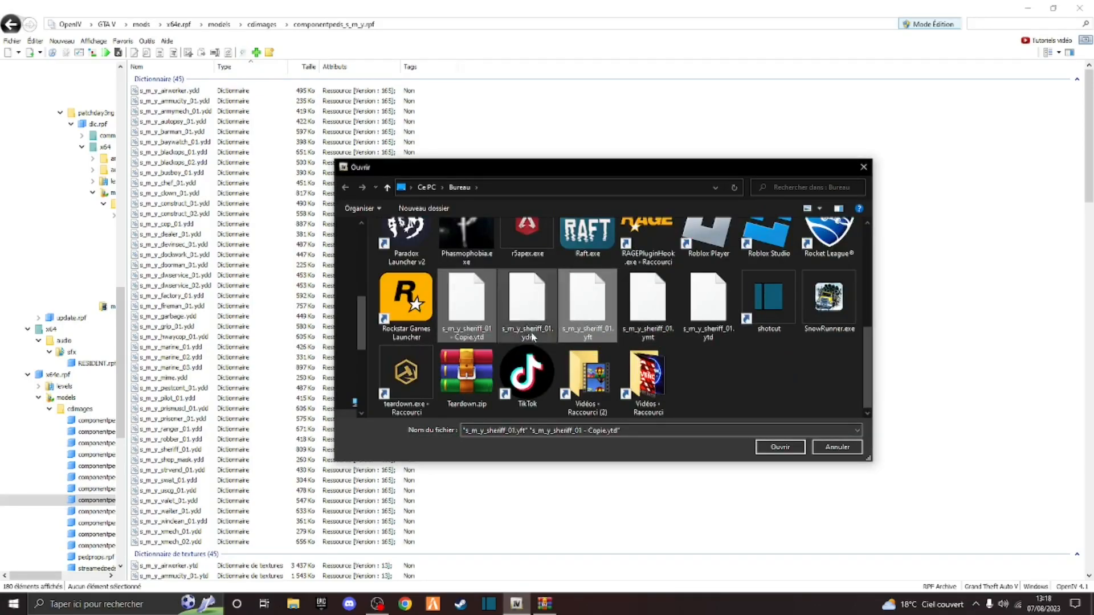
{"action": "right_click", "coordinate": [460, 313]}
{"action": "left_click", "coordinate": [500, 462]}
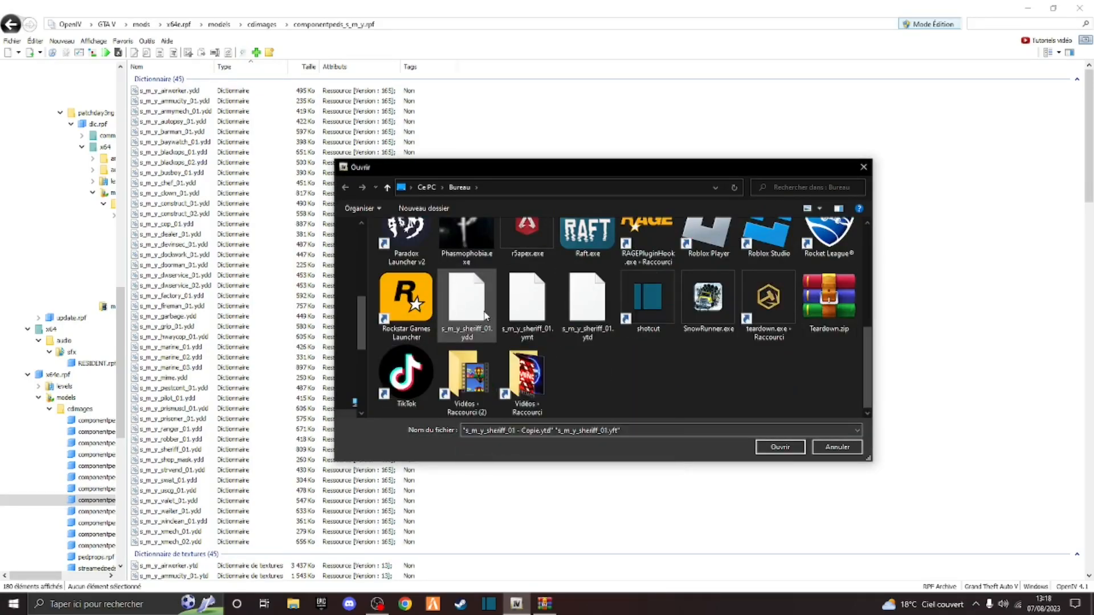
{"action": "left_click", "coordinate": [468, 305]}
{"action": "scroll", "coordinate": [610, 362], "scroll_direction": "up", "scroll_amount": 3}
{"action": "scroll", "coordinate": [610, 363], "scroll_direction": "down", "scroll_amount": 3}
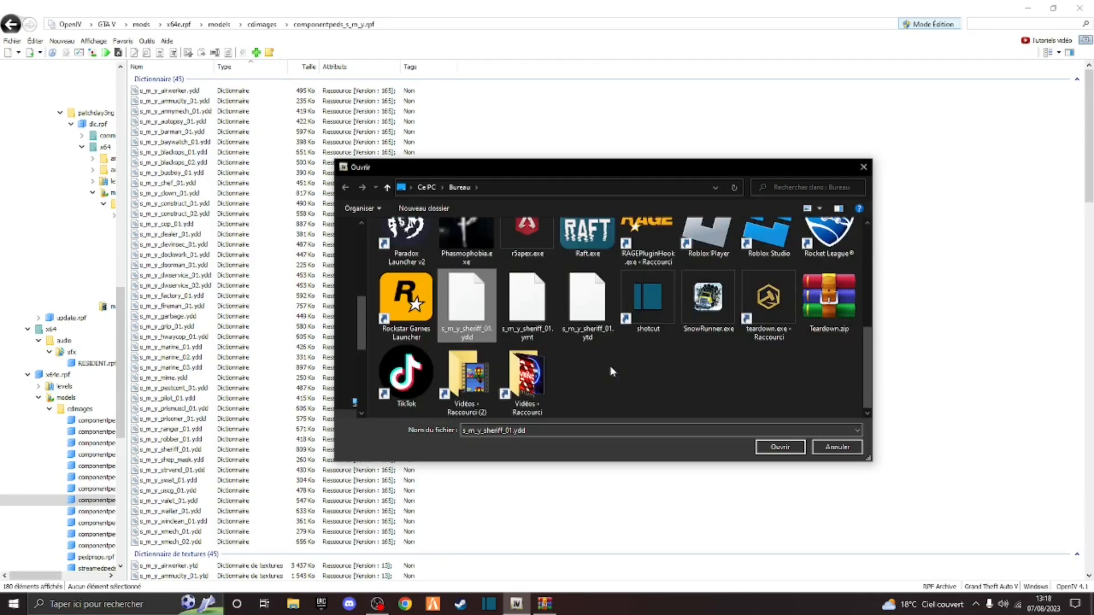
{"action": "key", "text": "ctrl+a"}
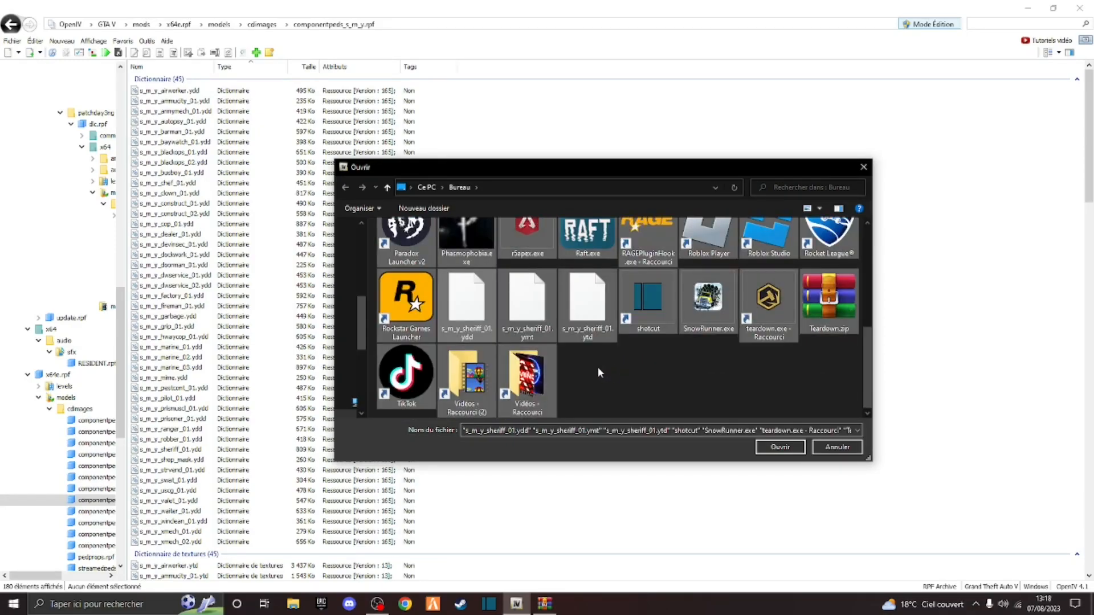
{"action": "left_click", "coordinate": [614, 397]}
{"action": "key", "text": "ctrl+z"}
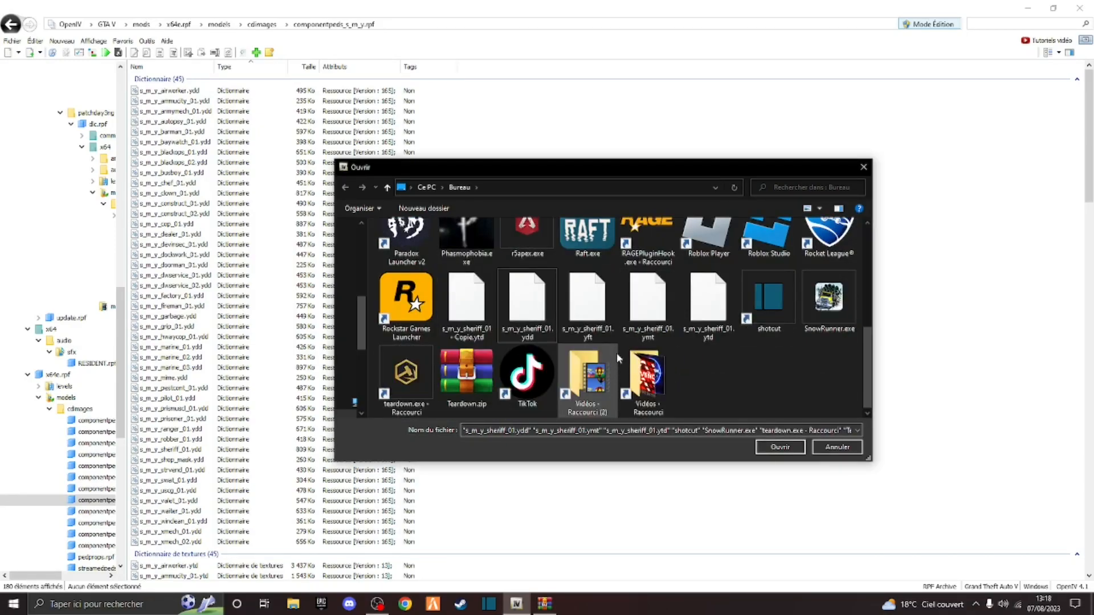
- Delete the duplicate s_m_y_sheriff_01 - Copie.ytd and add the s_m_y_sheriff_01 .ydd, .yft, .ymt and .ytd files to componentpeds_s_m_y.rpf
{"action": "right_click", "coordinate": [459, 295]}
{"action": "left_click", "coordinate": [504, 471]}
{"action": "left_click", "coordinate": [466, 297]}
{"action": "left_click", "coordinate": [526, 297], "text": "ctrl"}
{"action": "left_click", "coordinate": [587, 297], "text": "ctrl"}
{"action": "left_click", "coordinate": [630, 304], "text": "ctrl"}
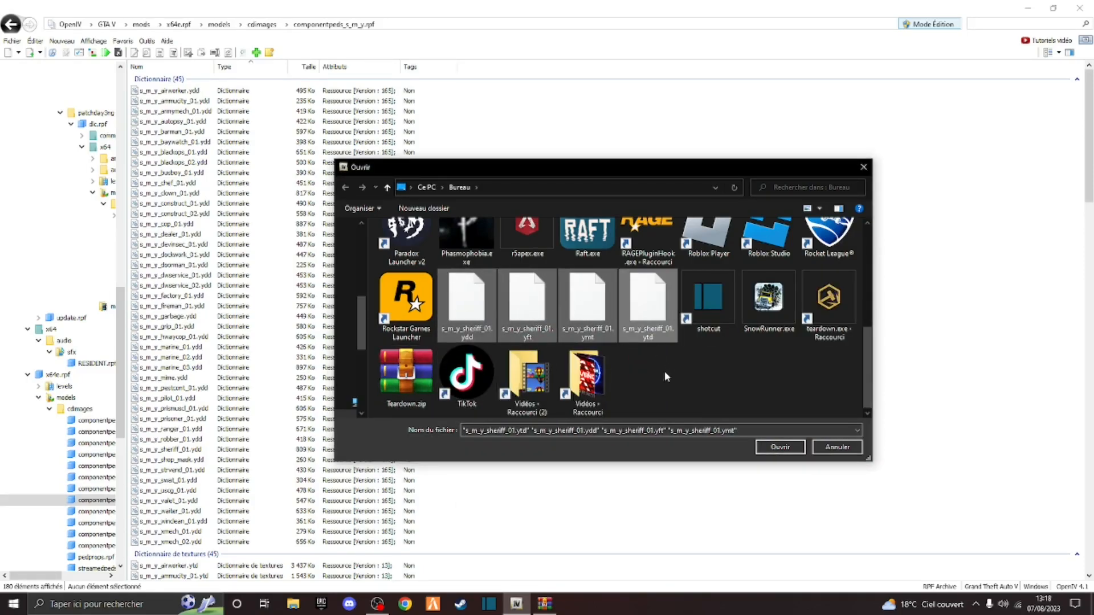
{"action": "left_click", "coordinate": [780, 448]}
- Minimize OpenIV and move all the desktop copies of the s_m_y_sheriff_01 outfit files to the recycle bin
{"action": "left_click", "coordinate": [1027, 8]}
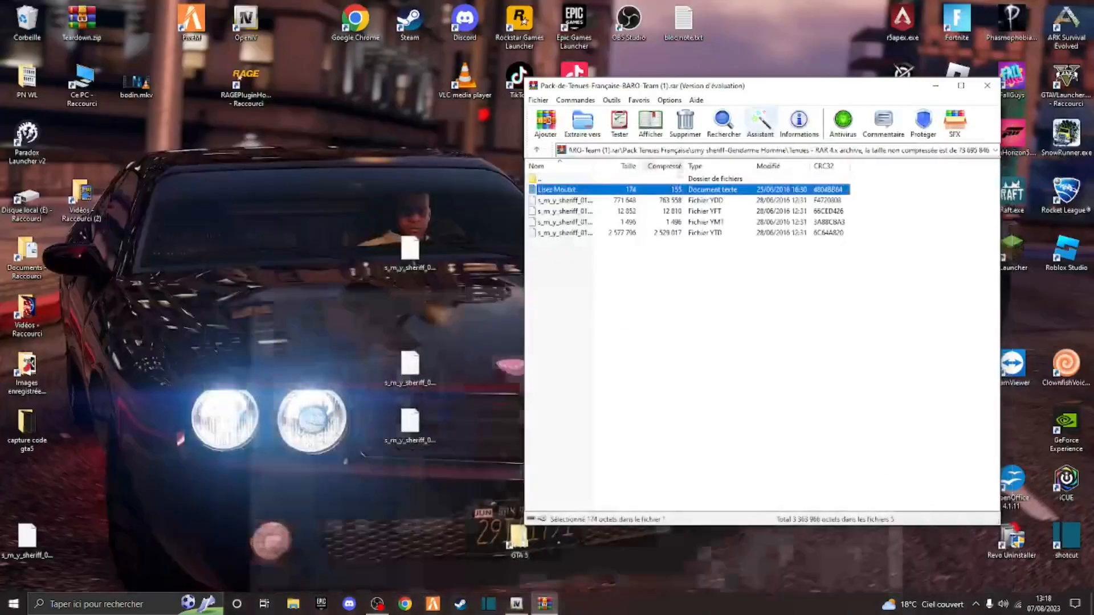
{"action": "left_click_drag", "start_coordinate": [418, 473], "coordinate": [401, 243]}
{"action": "left_click_drag", "start_coordinate": [395, 245], "coordinate": [32, 49]}
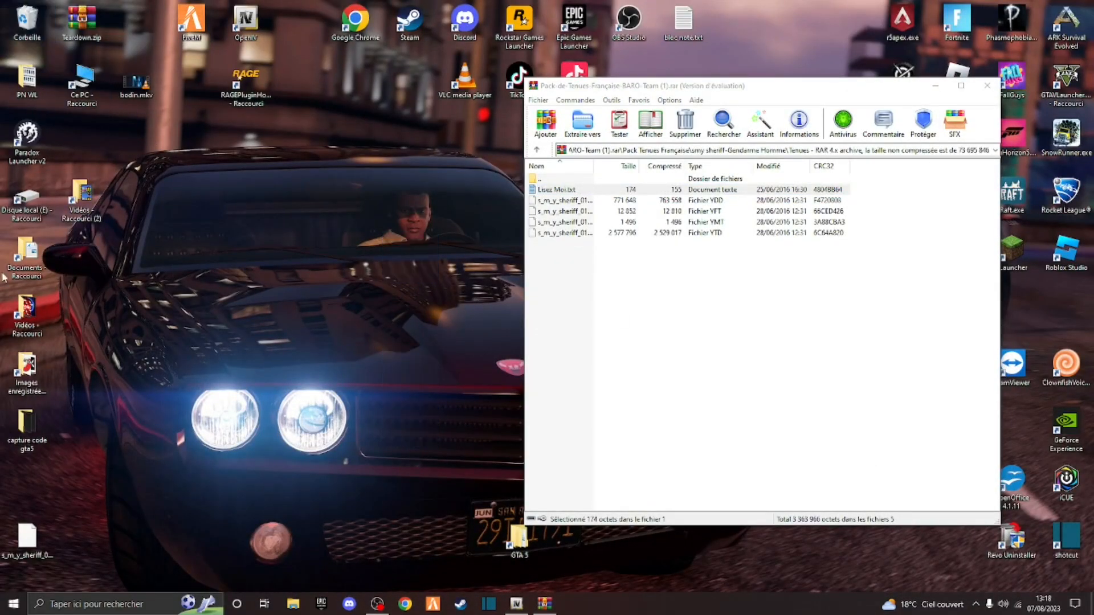
{"action": "left_click", "coordinate": [21, 558]}
{"action": "left_click_drag", "start_coordinate": [20, 558], "coordinate": [27, 26]}
- Extract the two s_m_y_sheriff_01_p cap files from the Calot subfolder to the desktop and read its Lisez Moi.txt
{"action": "double_click", "coordinate": [563, 179]}
{"action": "double_click", "coordinate": [569, 192]}
{"action": "left_click_drag", "start_coordinate": [567, 231], "coordinate": [464, 197]}
{"action": "double_click", "coordinate": [557, 190]}
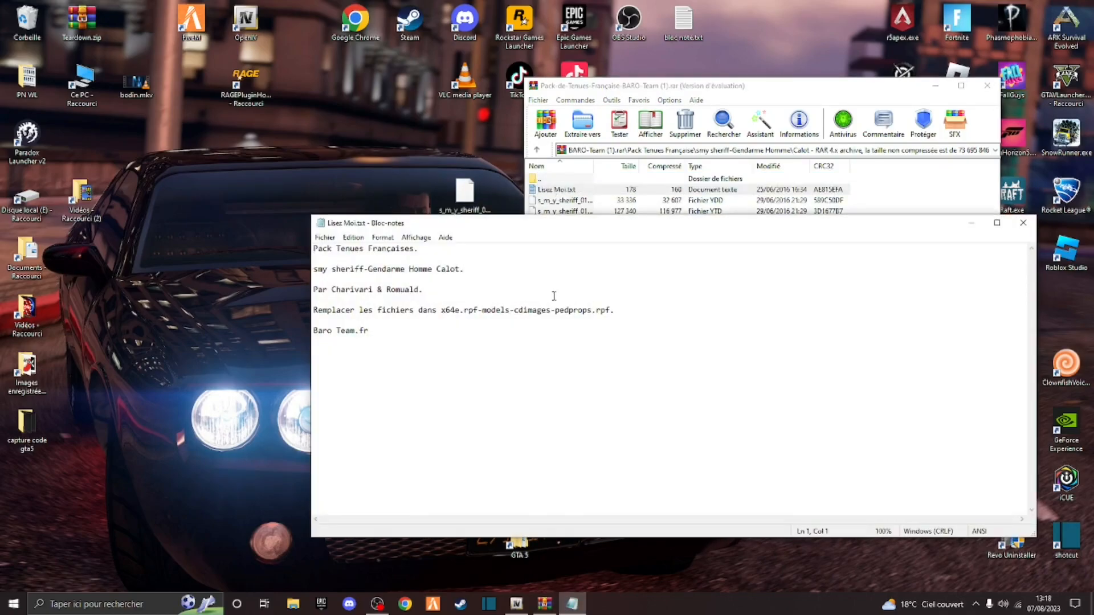
{"action": "left_click", "coordinate": [1022, 223]}
- Add s_m_y_sheriff_01_p.ydd and s_m_y_sheriff_01_p.ytd from the desktop to pedprops.rpf in OpenIV
{"action": "left_click", "coordinate": [517, 604]}
{"action": "left_click", "coordinate": [10, 24]}
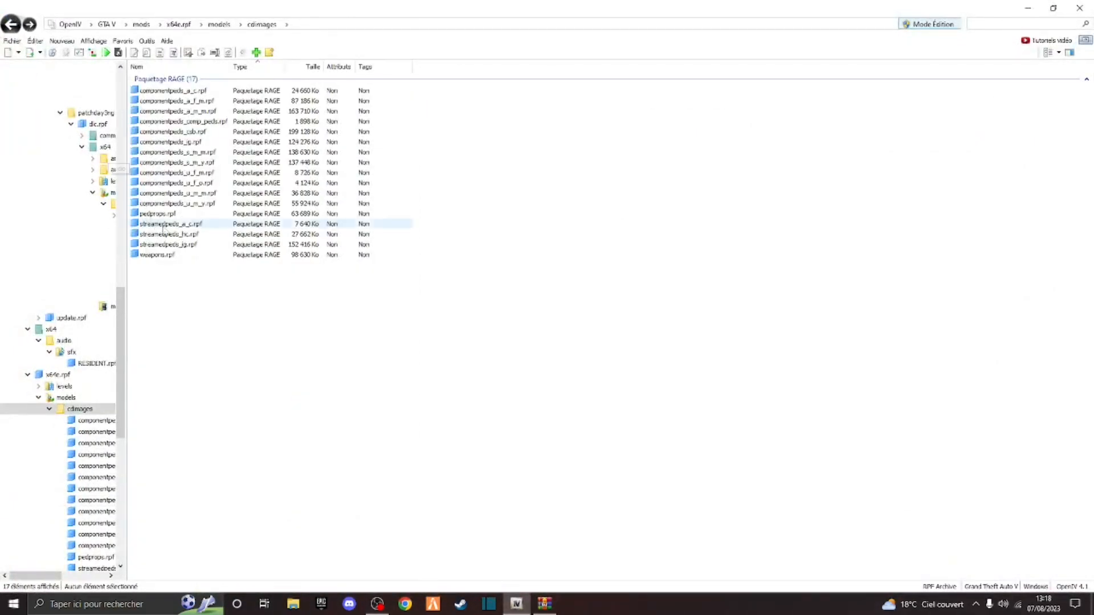
{"action": "left_click", "coordinate": [162, 214]}
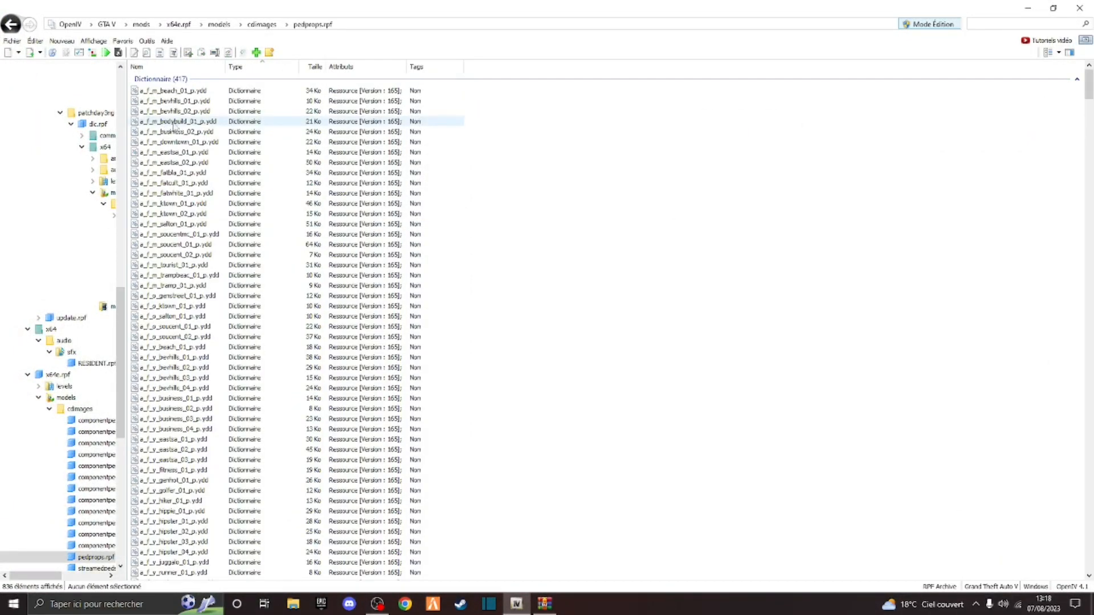
{"action": "left_click", "coordinate": [255, 51]}
{"action": "scroll", "coordinate": [473, 313], "scroll_direction": "down", "scroll_amount": 5}
{"action": "left_click", "coordinate": [527, 305]}
{"action": "left_click", "coordinate": [473, 314], "text": "ctrl"}
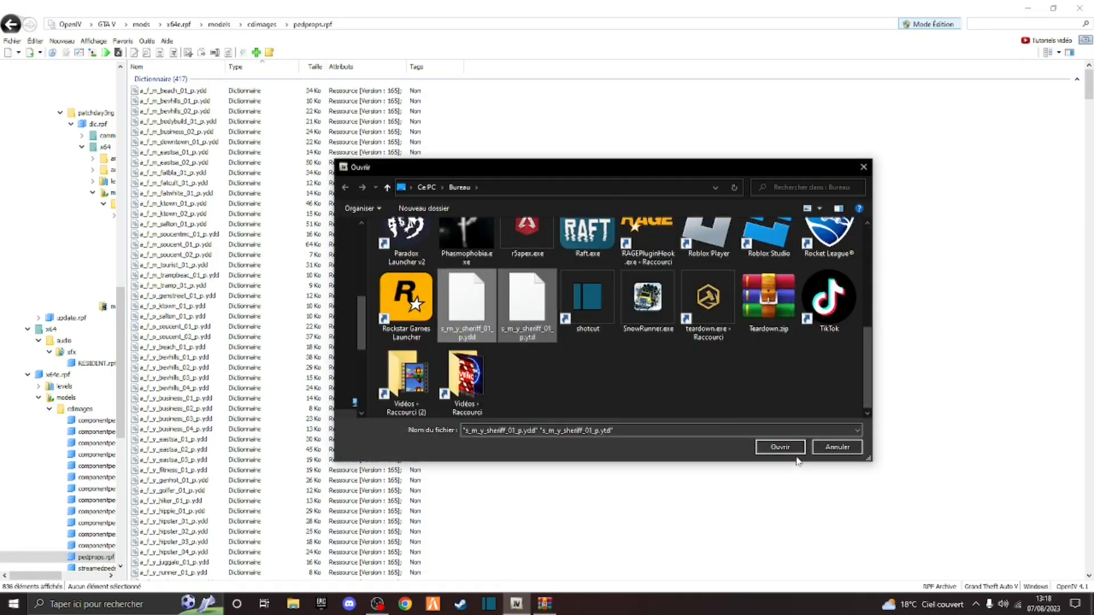
{"action": "left_click", "coordinate": [780, 447]}
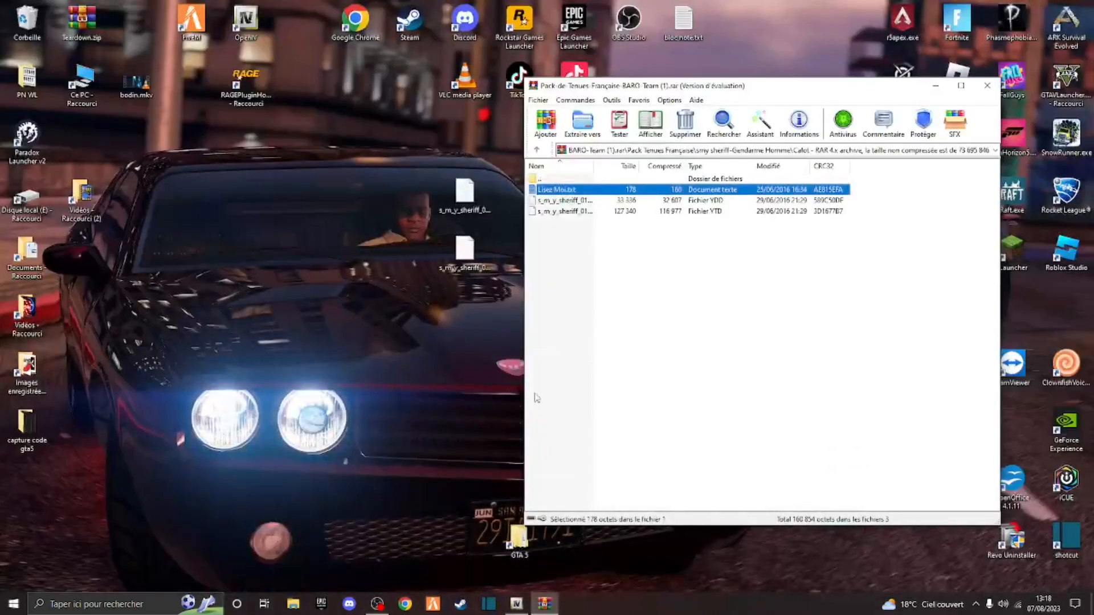
- Move the two s_m_y_sheriff_01_p cap files from the desktop to the recycle bin
{"action": "left_click_drag", "start_coordinate": [471, 343], "coordinate": [473, 196]}
{"action": "left_click", "coordinate": [473, 196]}
{"action": "left_click_drag", "start_coordinate": [460, 310], "coordinate": [472, 197]}
{"action": "left_click_drag", "start_coordinate": [472, 196], "coordinate": [25, 23]}
- Extract the four s_m_y_swat_01 outfit files from smy swat-GIPN's Tenue subfolder to the desktop and read its Lisez Moi.txt
{"action": "double_click", "coordinate": [550, 179]}
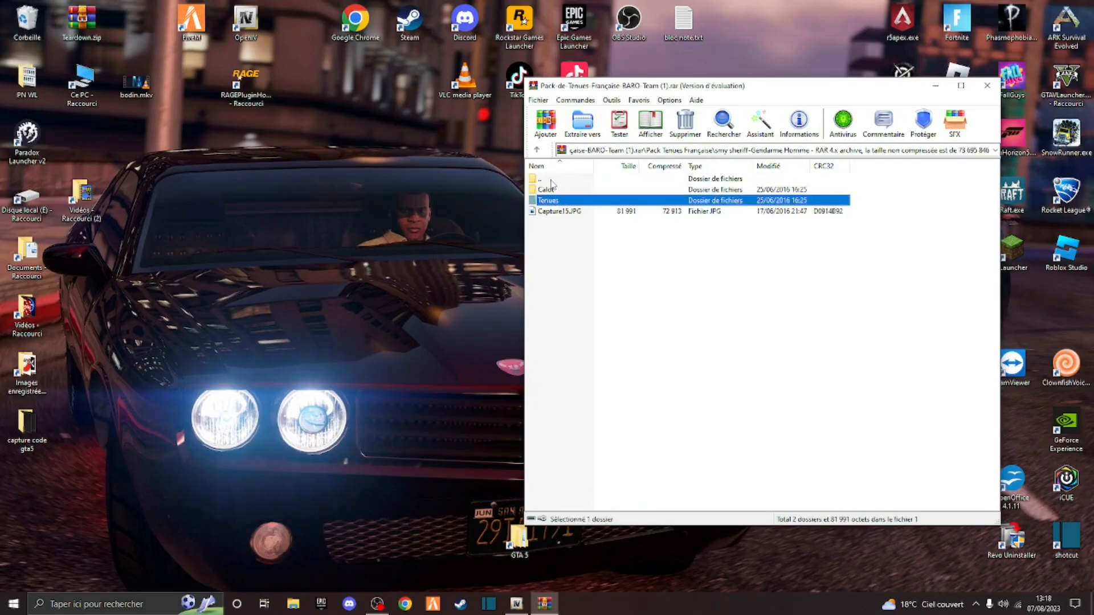
{"action": "double_click", "coordinate": [550, 179]}
{"action": "double_click", "coordinate": [562, 332]}
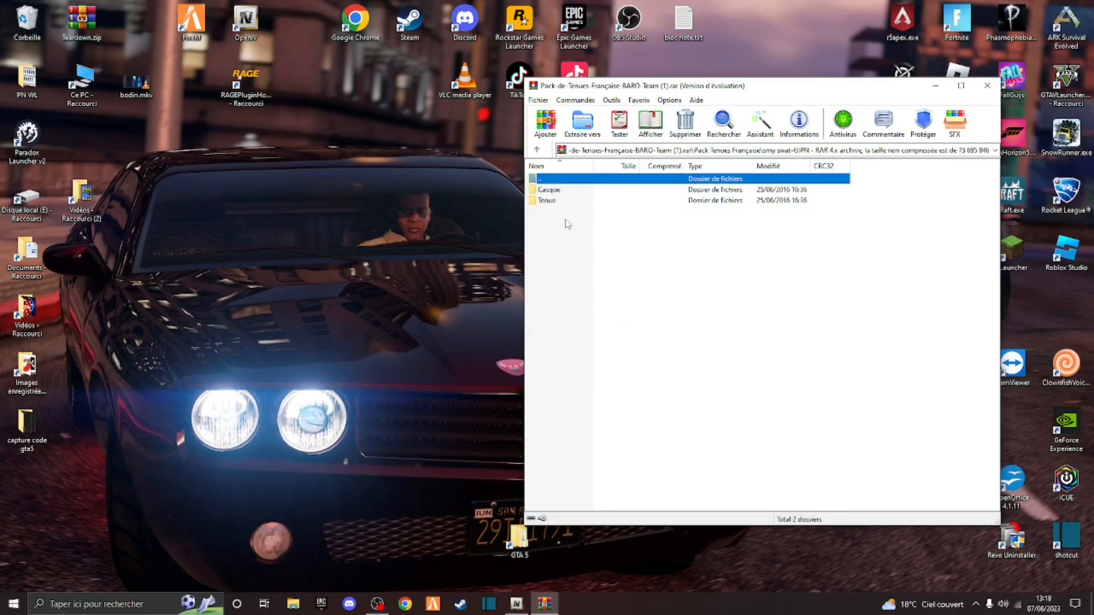
{"action": "double_click", "coordinate": [556, 201]}
{"action": "left_click_drag", "start_coordinate": [574, 253], "coordinate": [570, 207]}
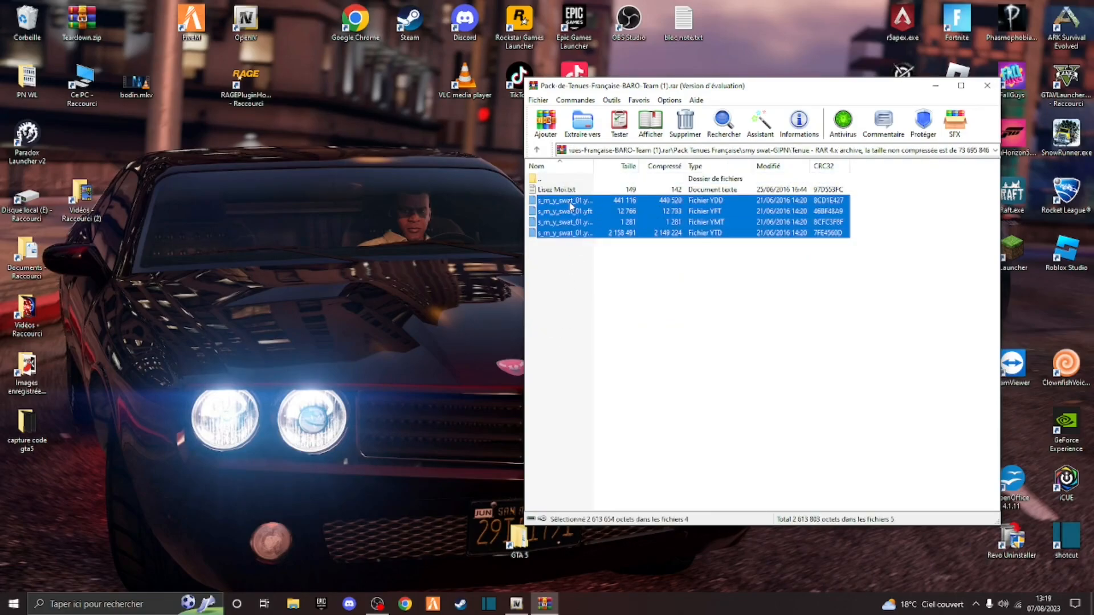
{"action": "left_click_drag", "start_coordinate": [425, 256], "coordinate": [424, 256]}
{"action": "double_click", "coordinate": [556, 189]}
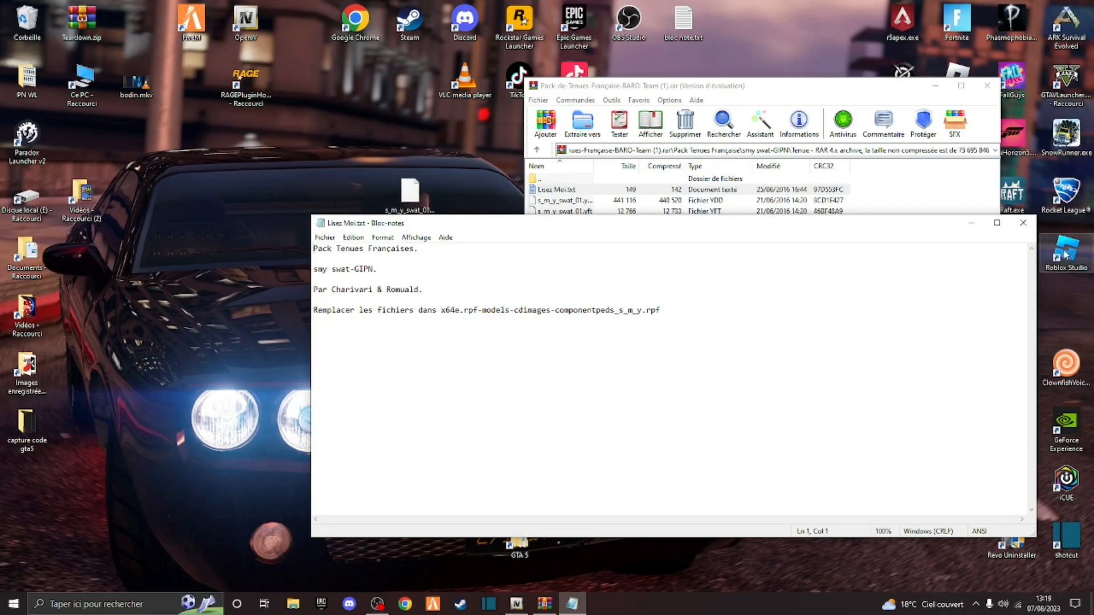
{"action": "left_click", "coordinate": [1023, 222]}
- Add the s_m_y_swat_01 .ydd, .yft, .ymt and .ytd files from the desktop to componentpeds_s_m_y.rpf in OpenIV
{"action": "left_click", "coordinate": [516, 604]}
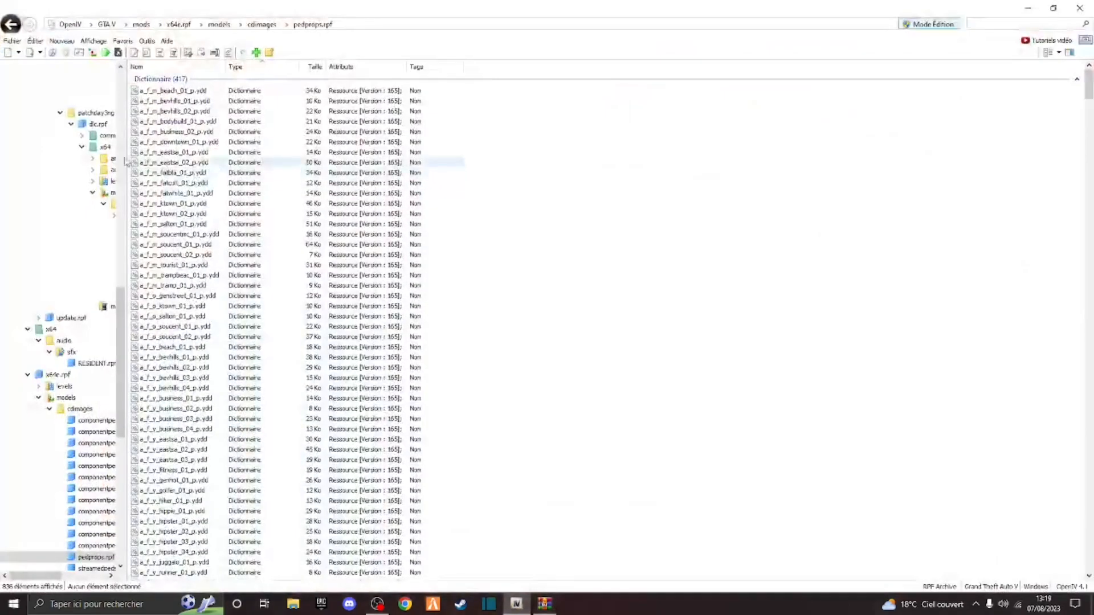
{"action": "left_click", "coordinate": [10, 25]}
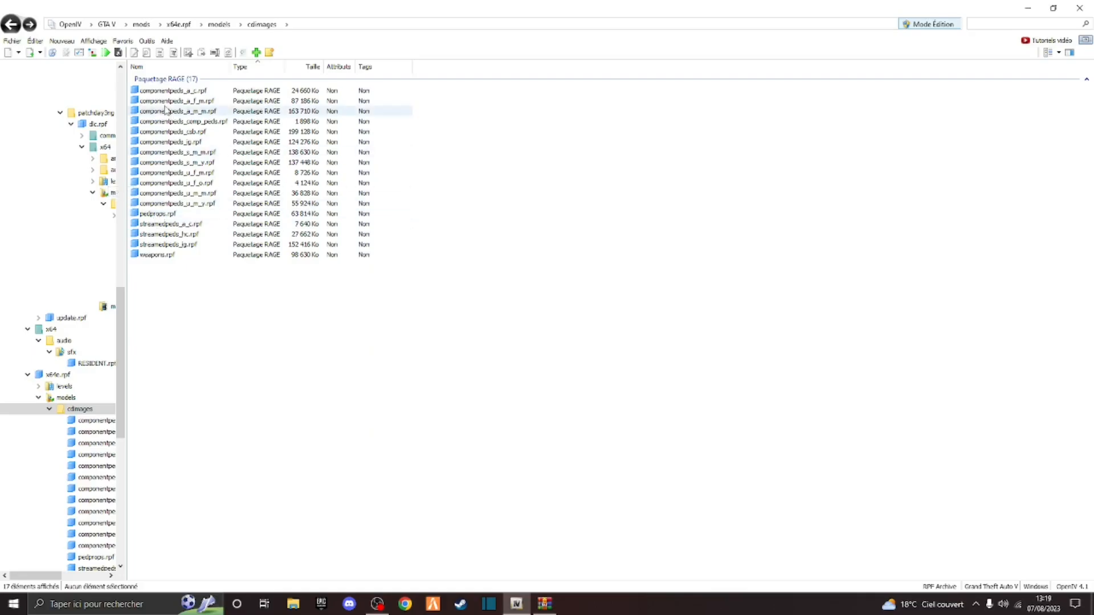
{"action": "double_click", "coordinate": [163, 163]}
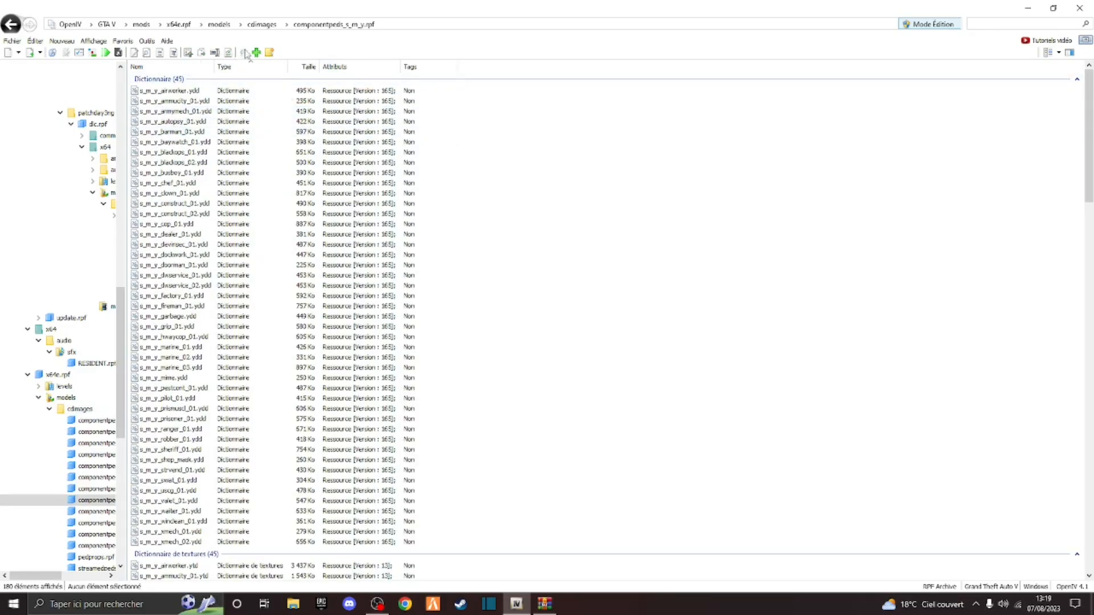
{"action": "left_click", "coordinate": [256, 52]}
{"action": "scroll", "coordinate": [541, 313], "scroll_direction": "down", "scroll_amount": 5}
{"action": "left_click", "coordinate": [466, 302]}
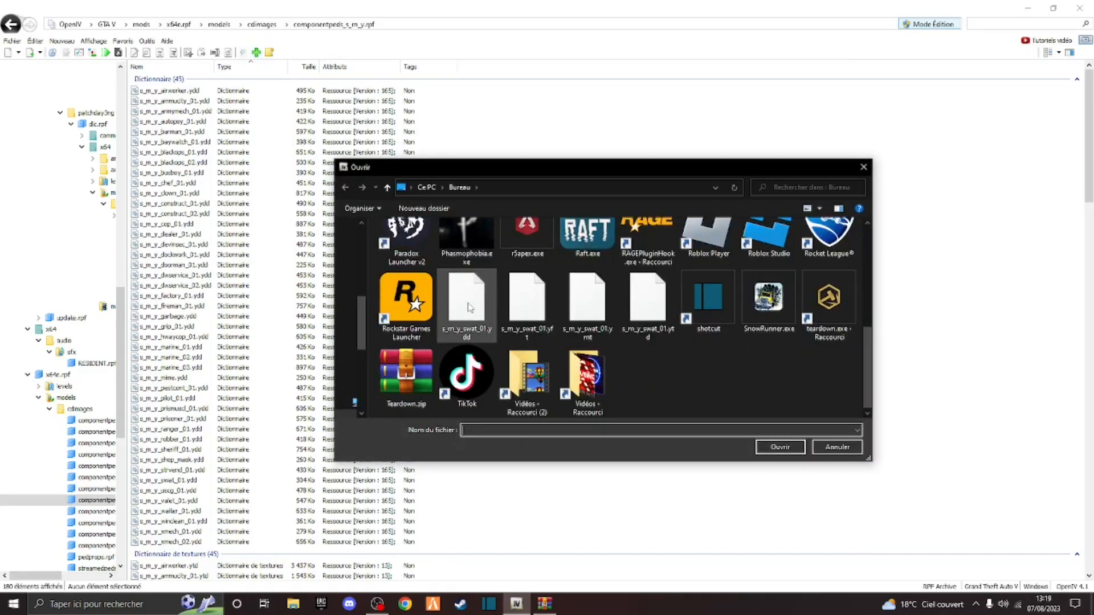
{"action": "left_click", "coordinate": [544, 317], "text": "ctrl"}
{"action": "left_click", "coordinate": [592, 314], "text": "ctrl"}
{"action": "left_click", "coordinate": [661, 325], "text": "ctrl"}
{"action": "left_click", "coordinate": [780, 447]}
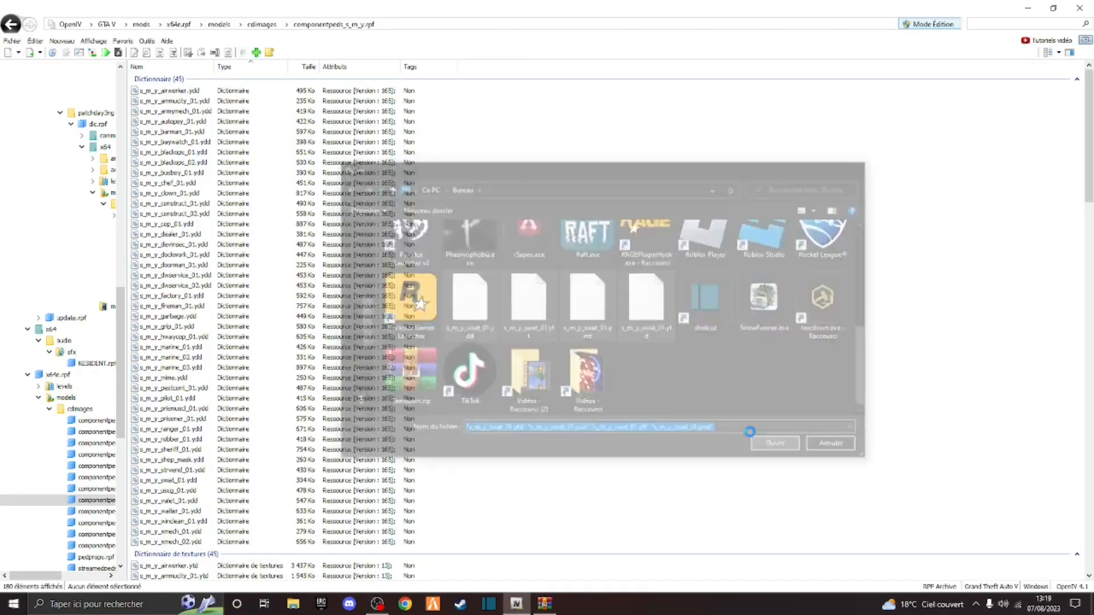
- Read the Lisez Moi.txt in smy swat-GIPN's Casque subfolder and extract its two s_m_y_swat_01_p helmet files to the desktop
{"action": "left_click", "coordinate": [545, 603]}
{"action": "double_click", "coordinate": [558, 189]}
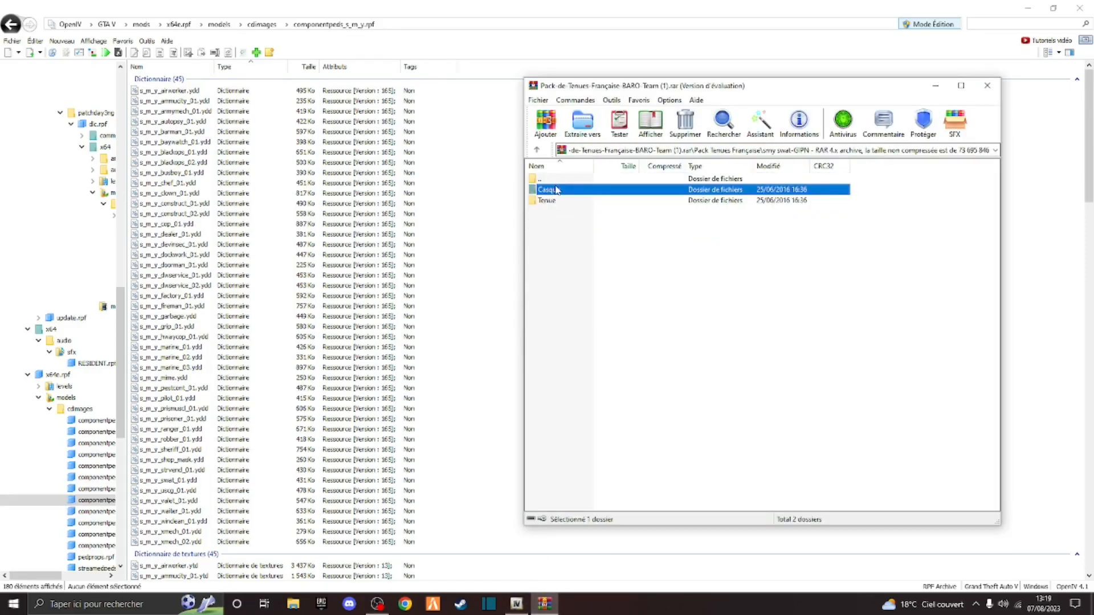
{"action": "double_click", "coordinate": [562, 190]}
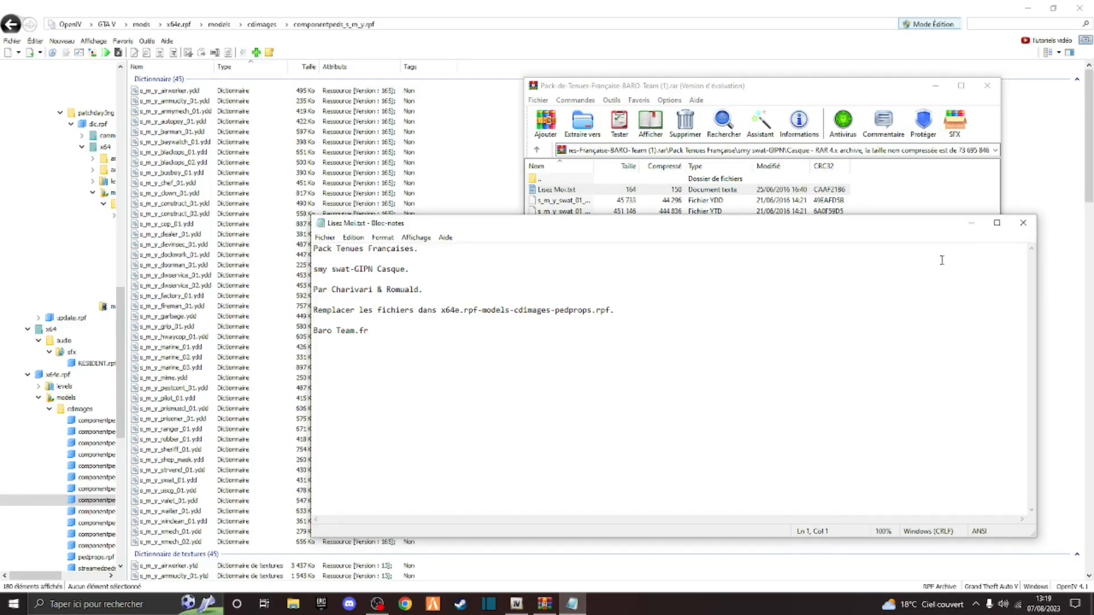
{"action": "left_click", "coordinate": [1023, 223]}
{"action": "left_click_drag", "start_coordinate": [588, 263], "coordinate": [582, 203]}
{"action": "left_click", "coordinate": [1027, 8]}
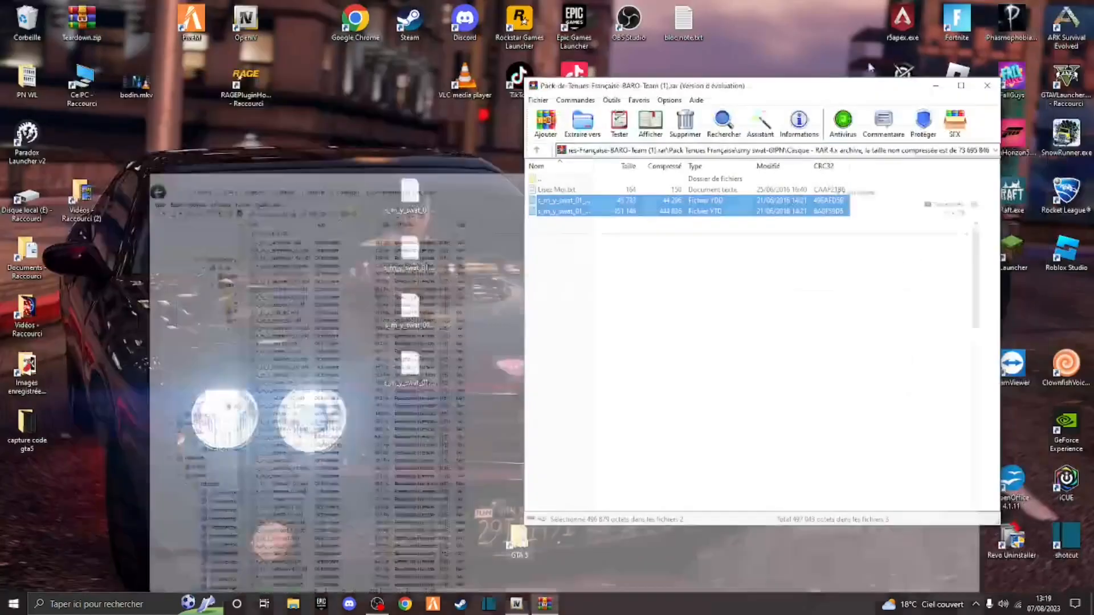
{"action": "left_click_drag", "start_coordinate": [141, 293], "coordinate": [244, 315]}
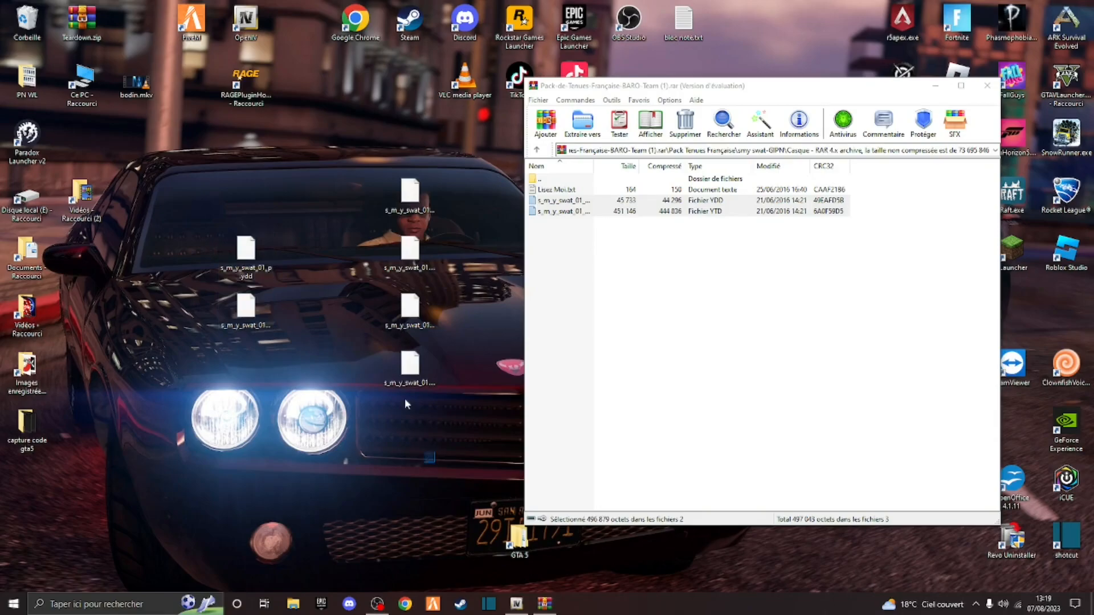
- Move the four s_m_y_swat_01 outfit files from the desktop to the recycle bin and close the outfit pack archive
{"action": "left_click_drag", "start_coordinate": [435, 464], "coordinate": [397, 154]}
{"action": "left_click_drag", "start_coordinate": [412, 203], "coordinate": [31, 37]}
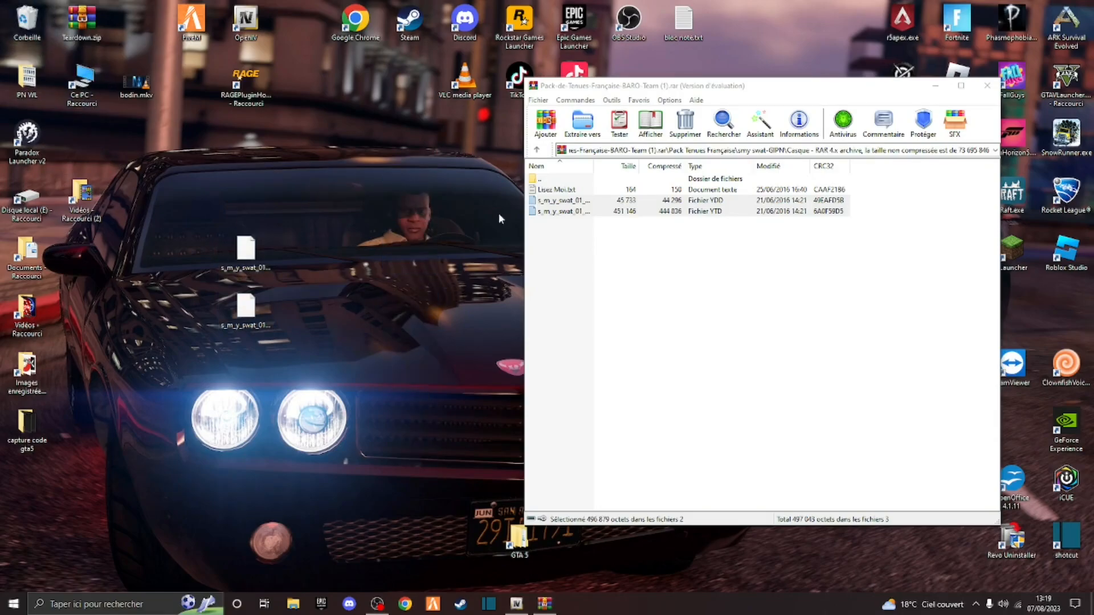
{"action": "double_click", "coordinate": [548, 180]}
{"action": "double_click", "coordinate": [549, 180]}
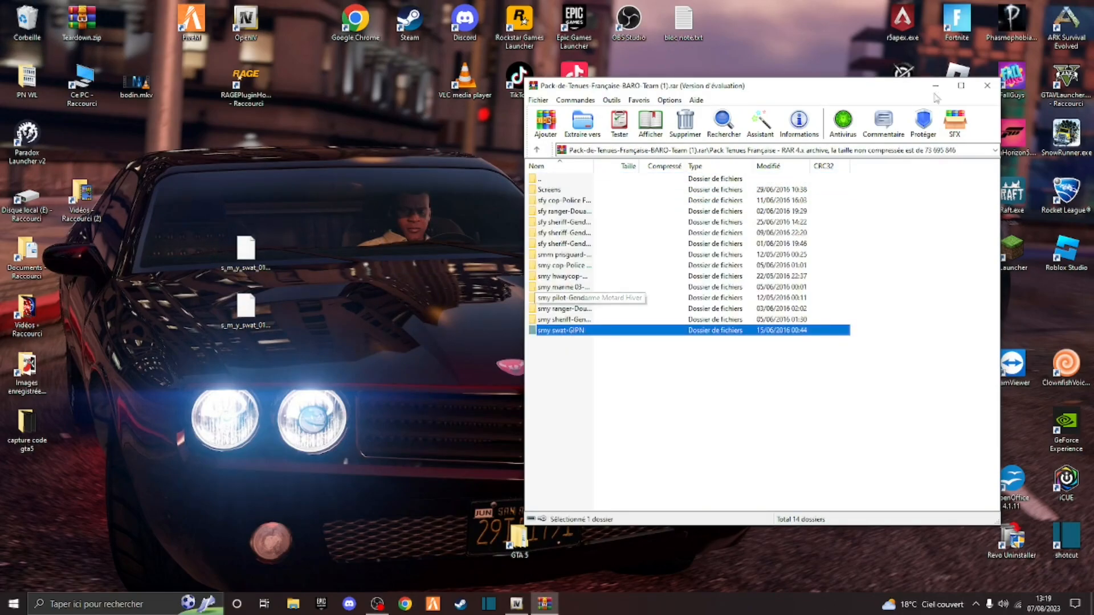
{"action": "left_click", "coordinate": [987, 86]}
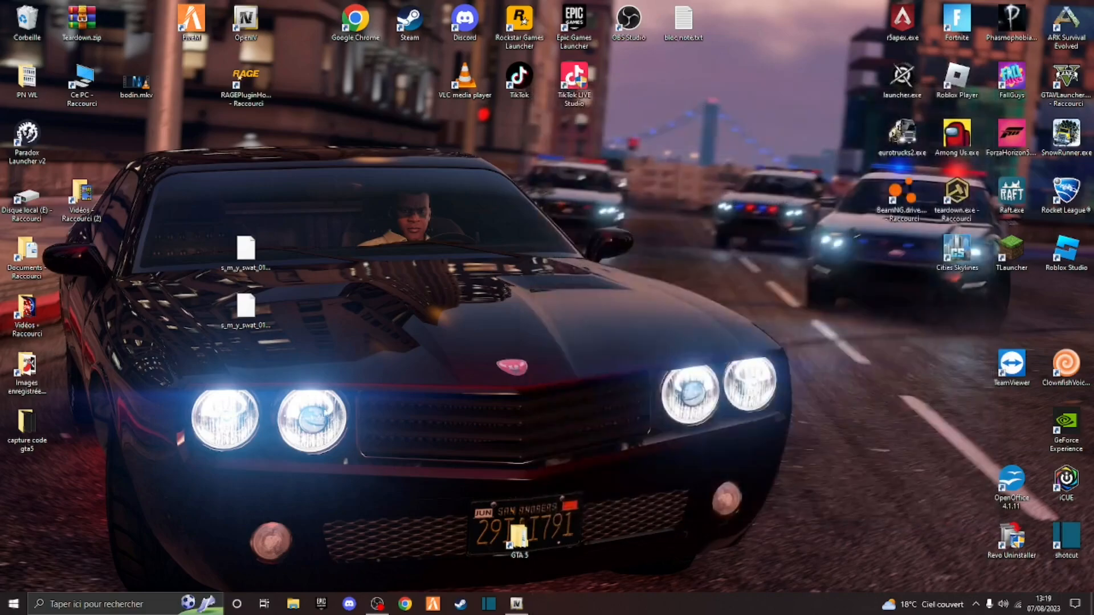
- Add the s_m_y_swat_01_p .ydd and .ytd helmet files from the desktop to pedprops.rpf in OpenIV
{"action": "left_click", "coordinate": [516, 604]}
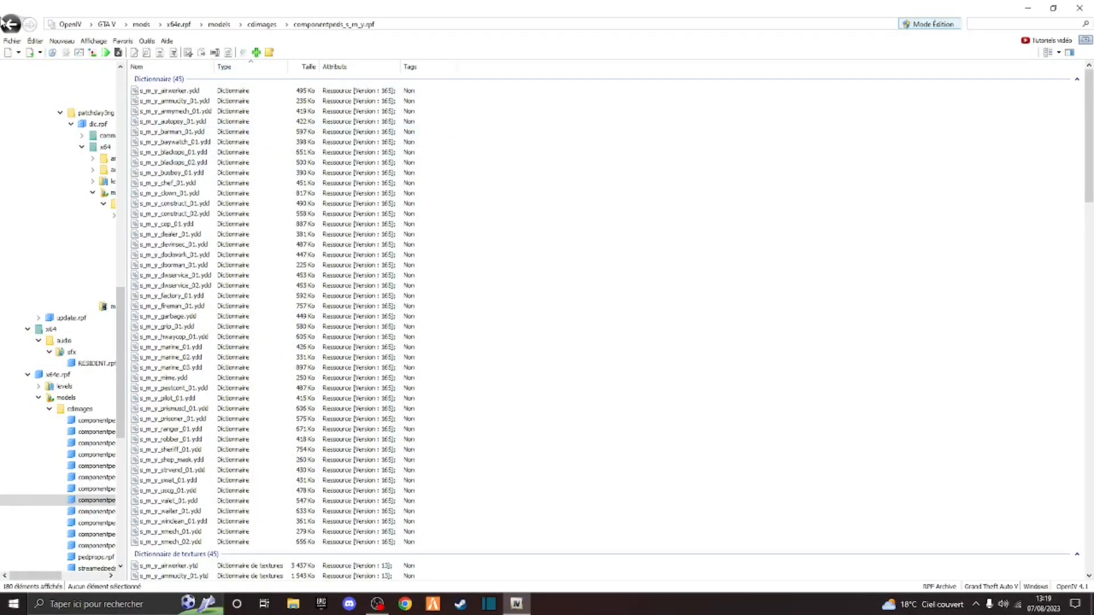
{"action": "left_click", "coordinate": [10, 23]}
{"action": "double_click", "coordinate": [164, 215]}
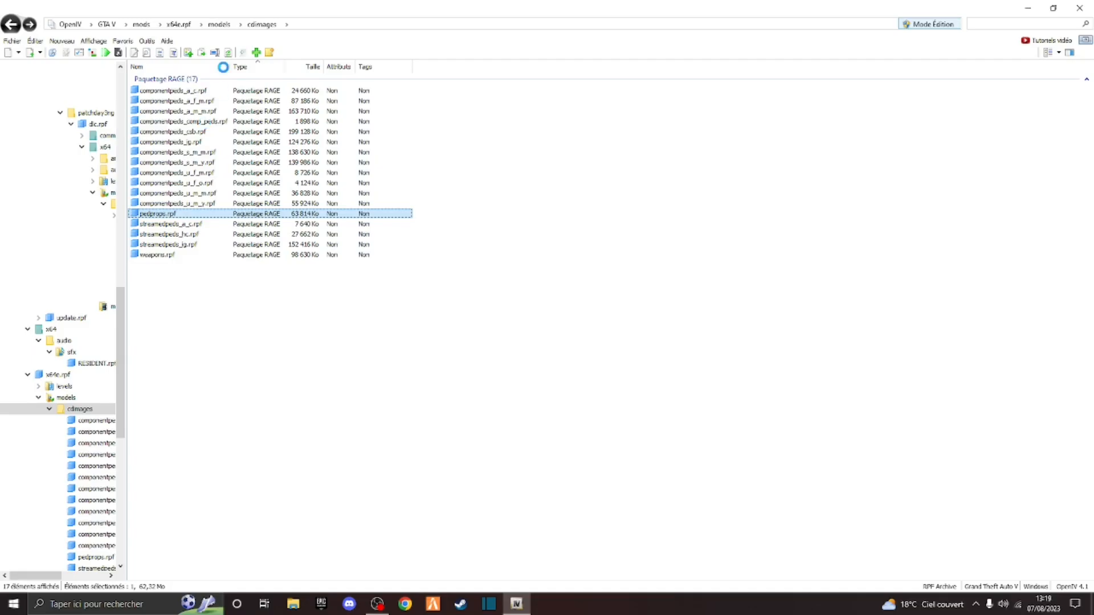
{"action": "left_click", "coordinate": [256, 53]}
{"action": "scroll", "coordinate": [489, 307], "scroll_direction": "down", "scroll_amount": 10}
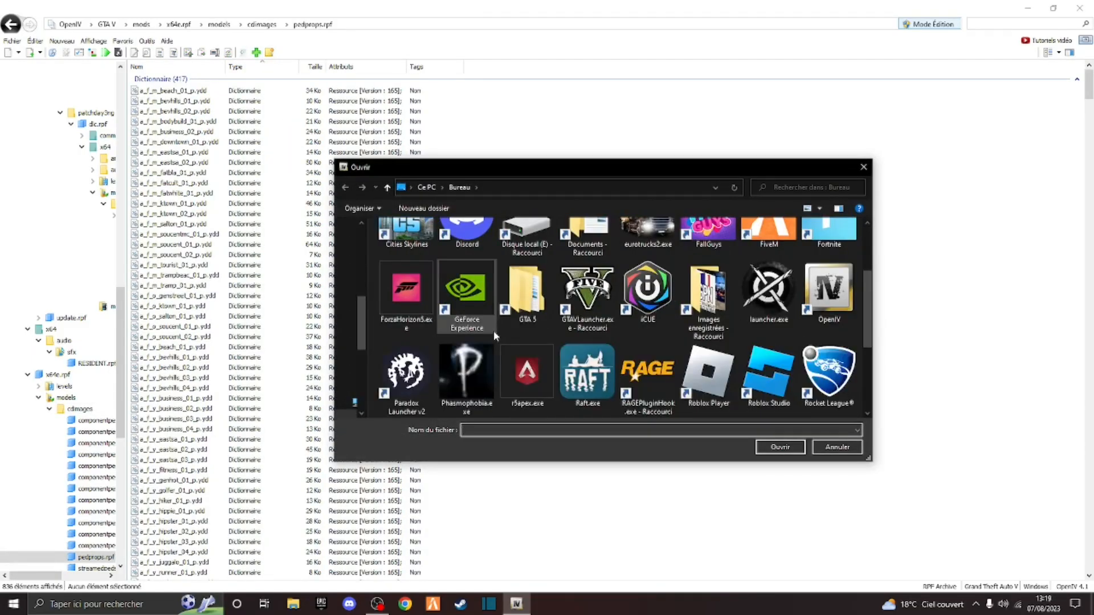
{"action": "left_click", "coordinate": [527, 304]}
{"action": "left_click", "coordinate": [479, 304], "text": "ctrl"}
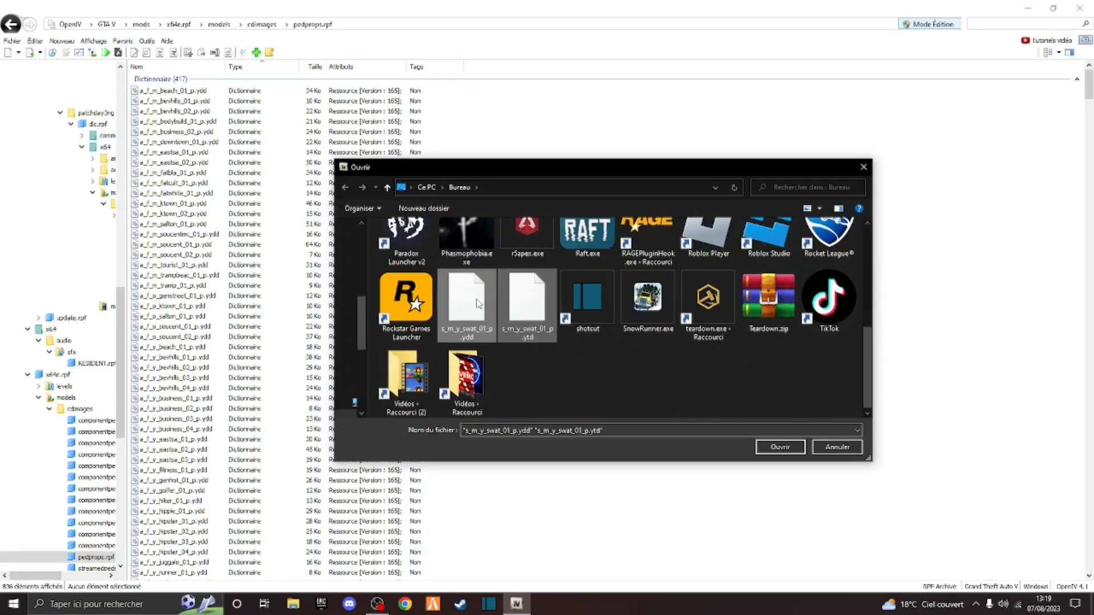
{"action": "left_click", "coordinate": [773, 449]}
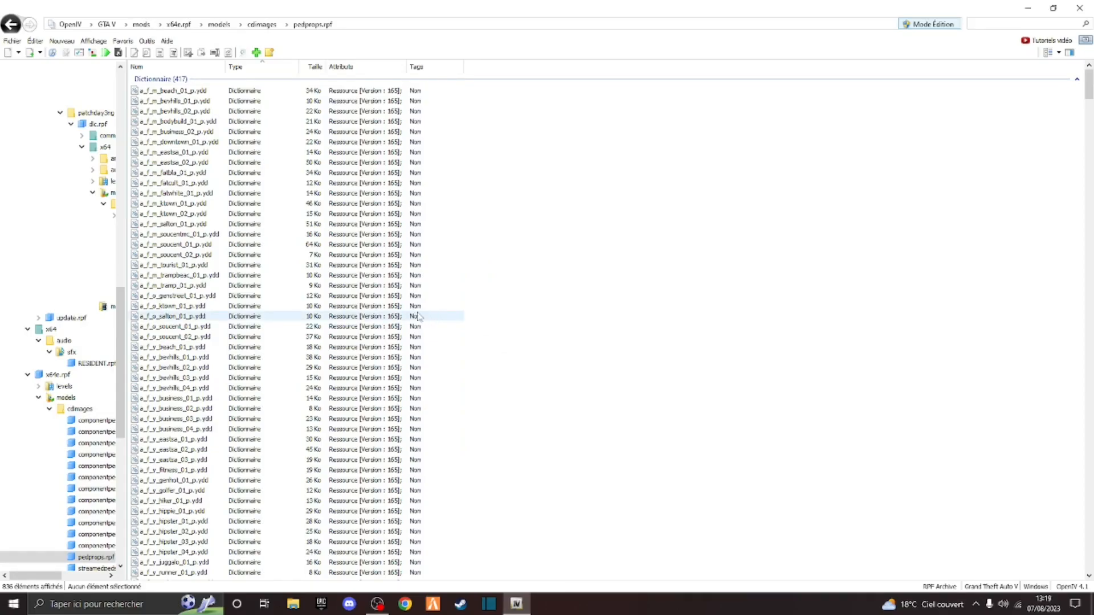
- Collapse the mods folder in the GTA V folder tree
{"action": "scroll", "coordinate": [19, 178], "scroll_direction": "up", "scroll_amount": 15}
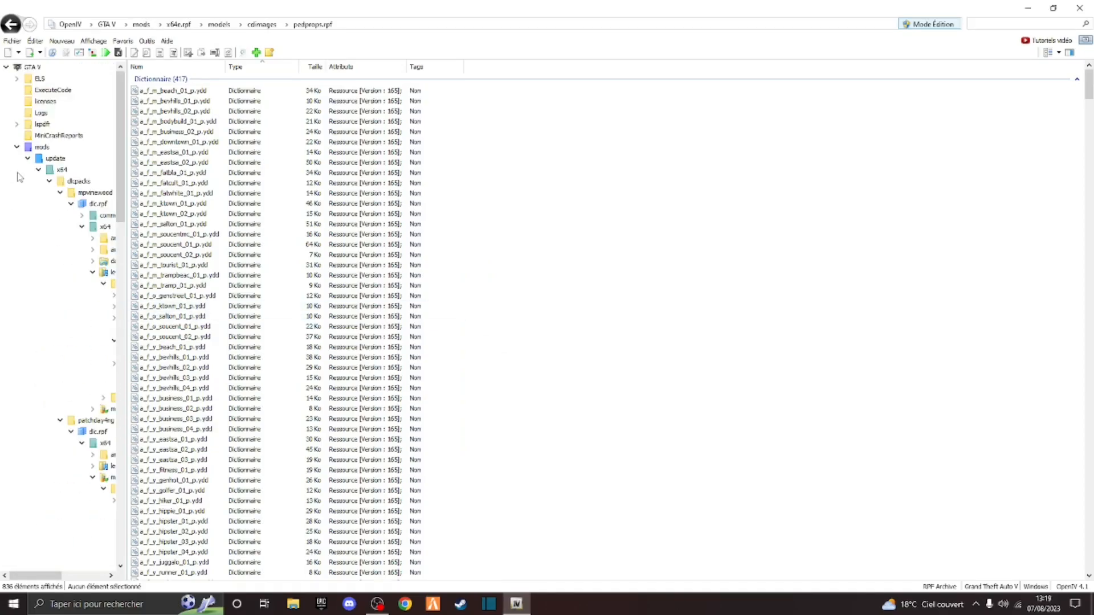
{"action": "left_click", "coordinate": [17, 147]}
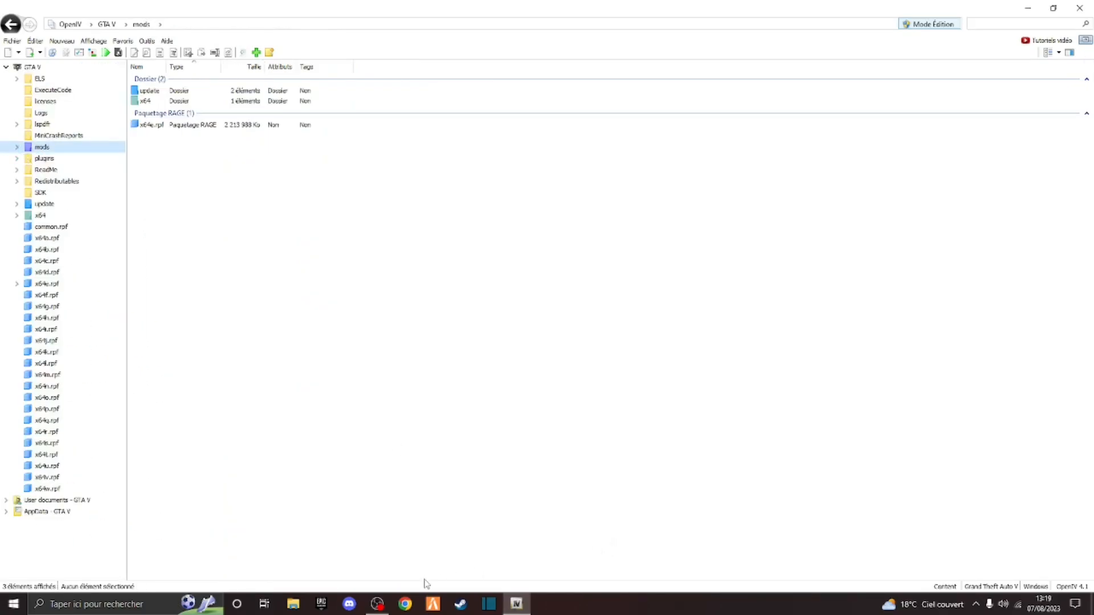
{"action": "left_click", "coordinate": [48, 69]}
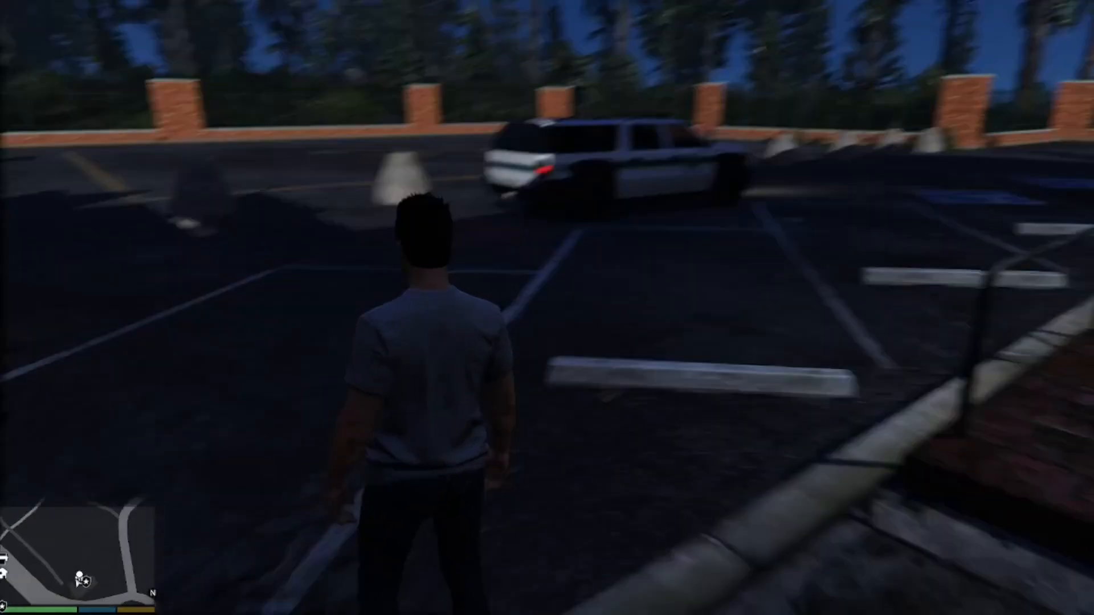
{"action": "key", "text": "w"}
{"action": "key", "text": "w"}
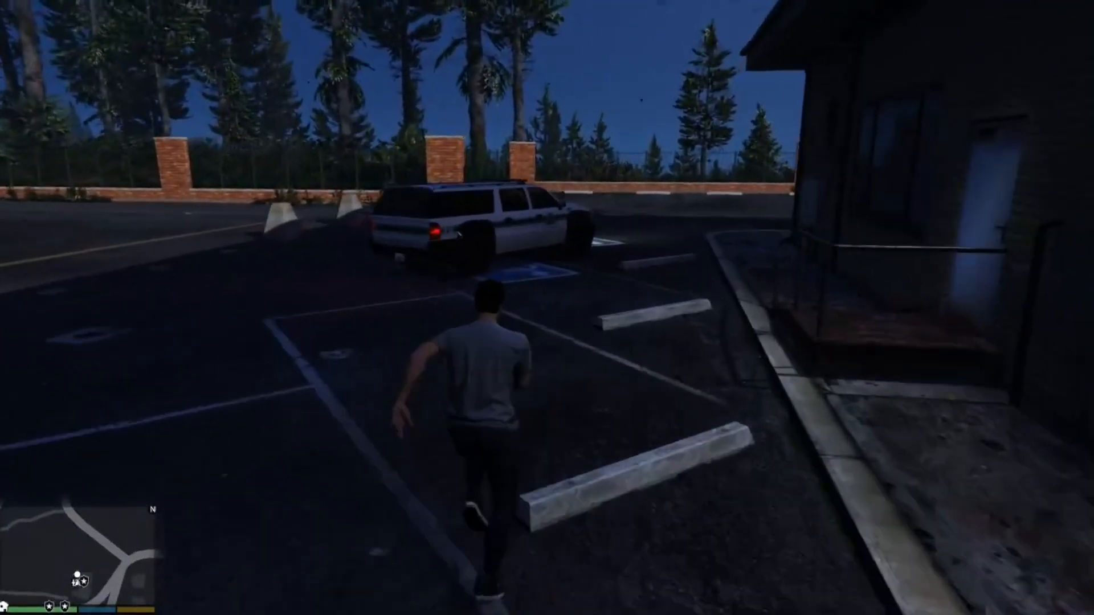
{"action": "key", "text": "w"}
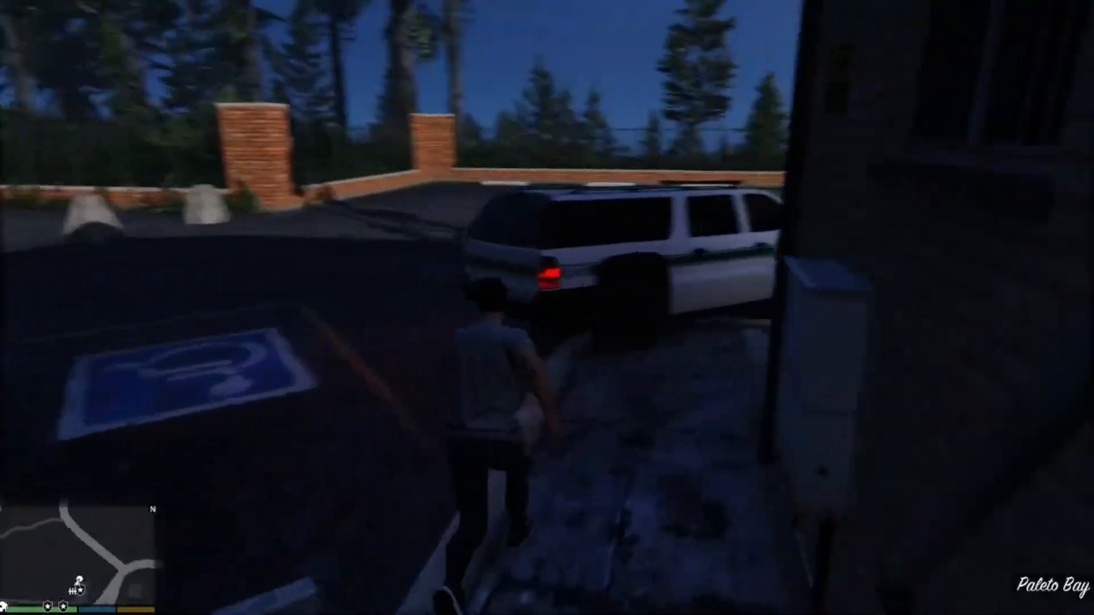
{"action": "key", "text": "w"}
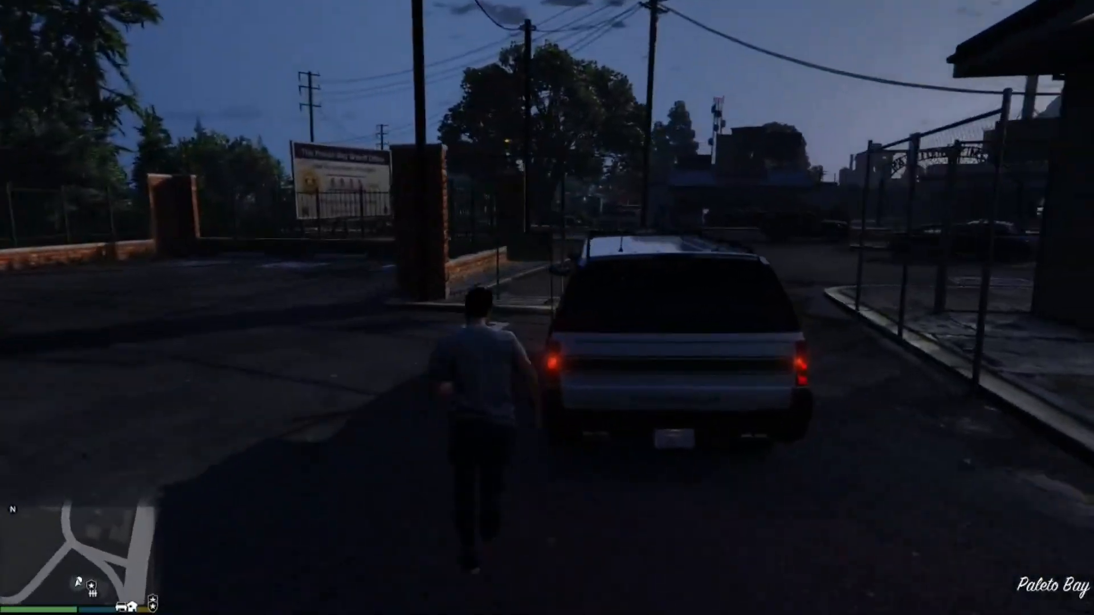
{"action": "key", "text": "w"}
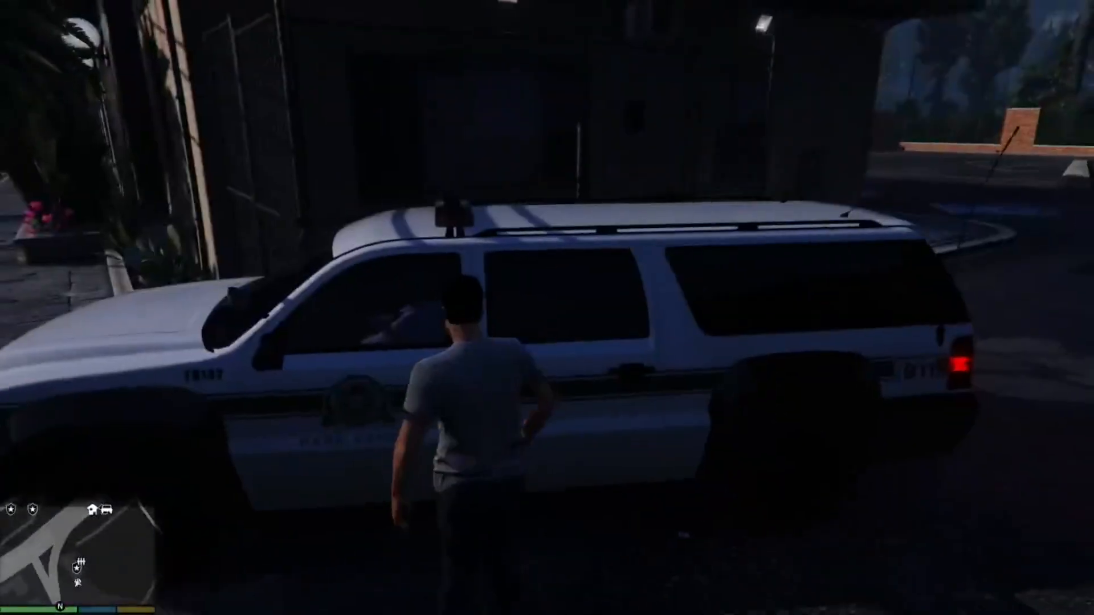
{"action": "key", "text": "s"}
{"action": "key", "text": "w"}
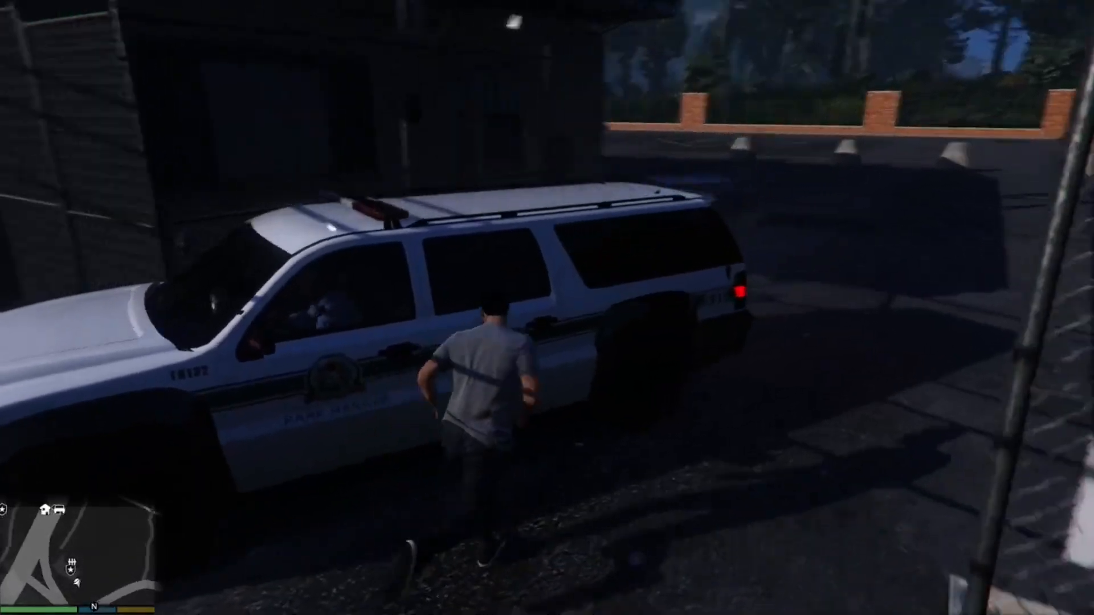
{"action": "key", "text": "f"}
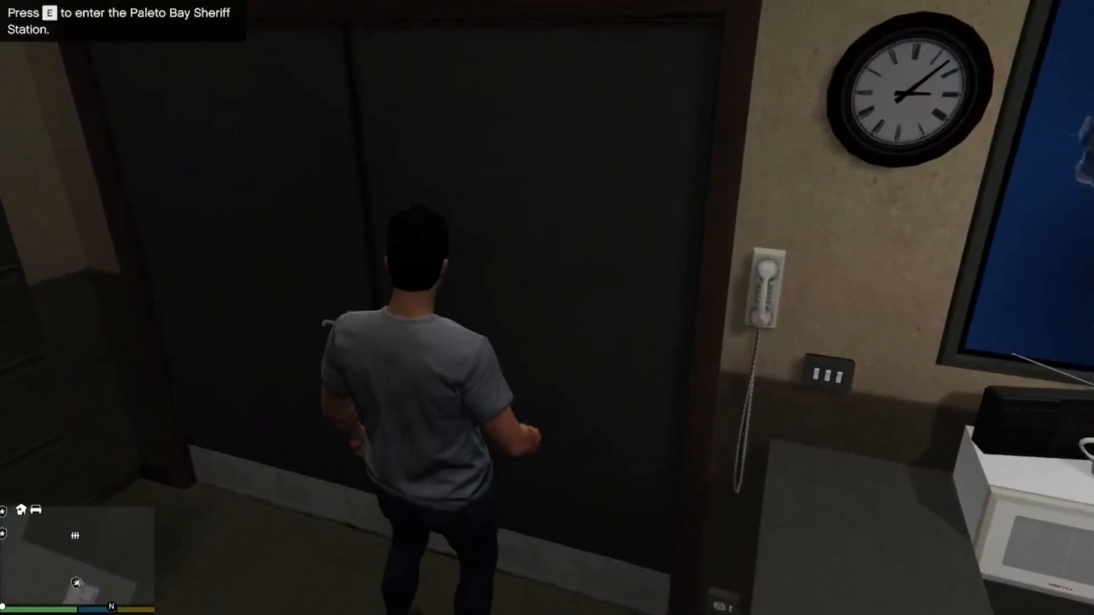
{"action": "key", "text": "w"}
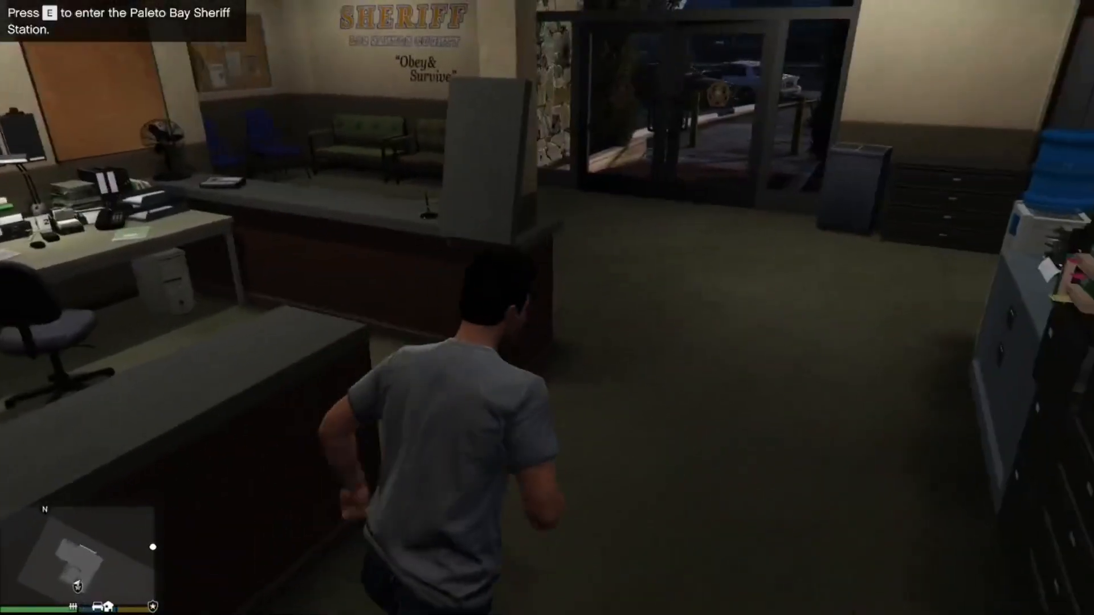
{"action": "key", "text": "w"}
{"action": "key", "text": "w"}
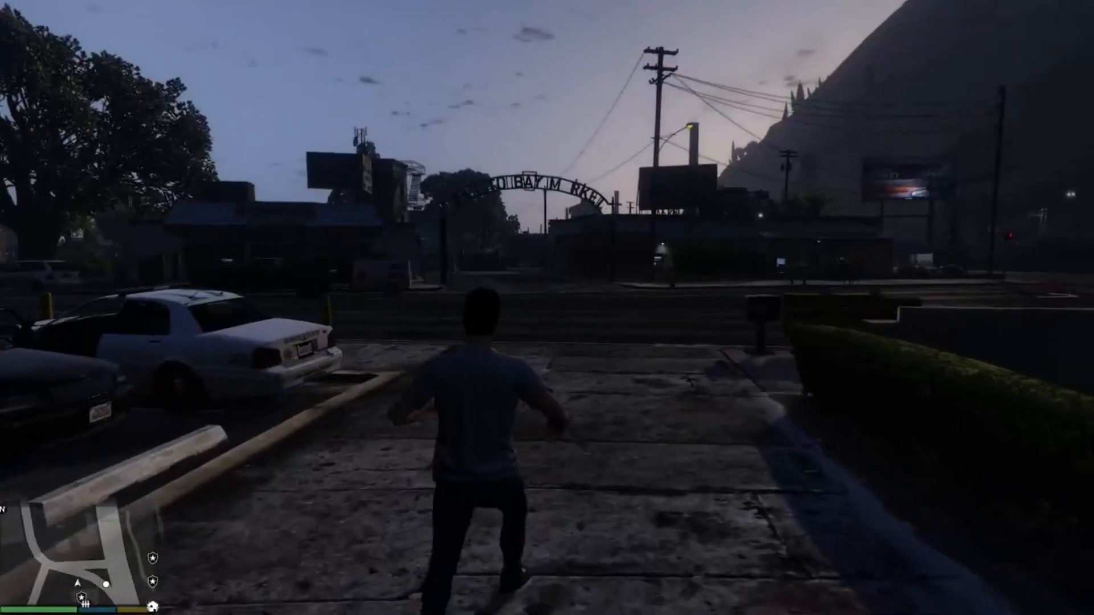
{"action": "key", "text": "F3"}
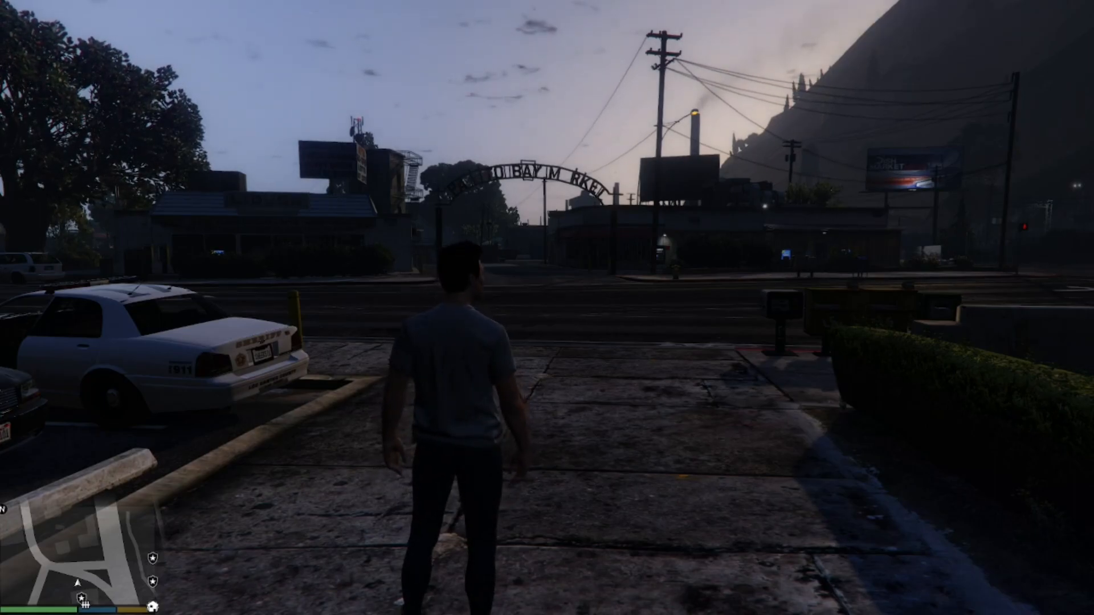
{"action": "key", "text": "w"}
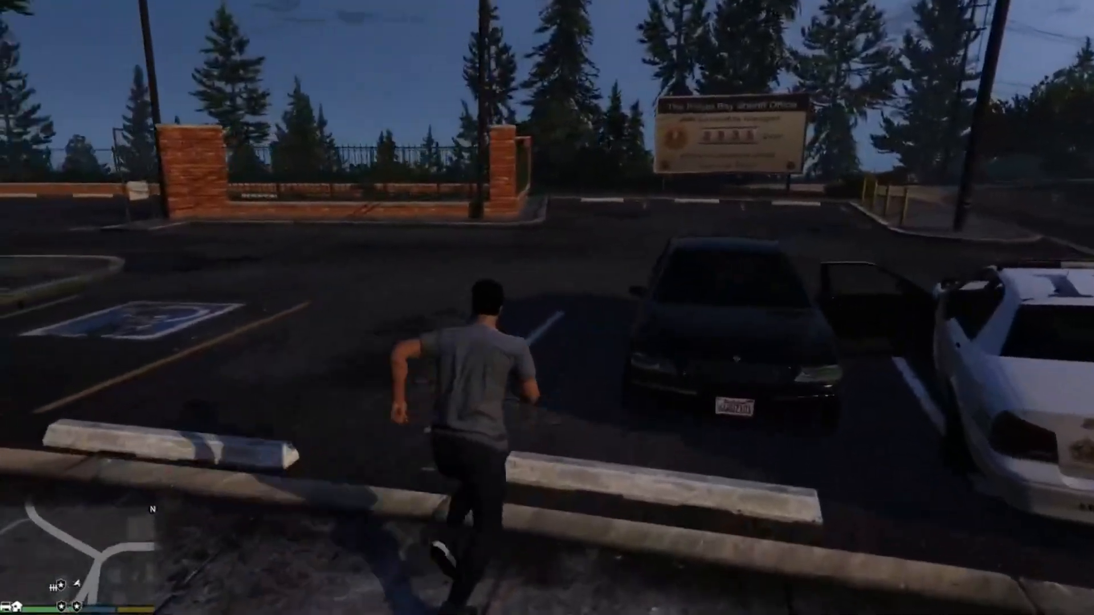
{"action": "key", "text": "w"}
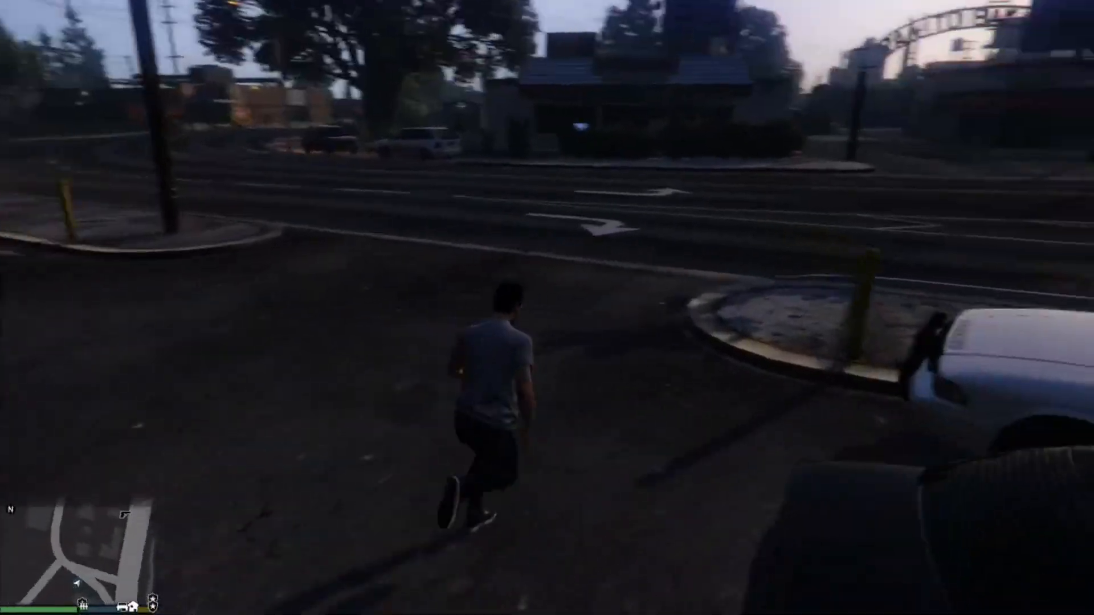
{"action": "key", "text": "w"}
{"action": "key", "text": "z"}
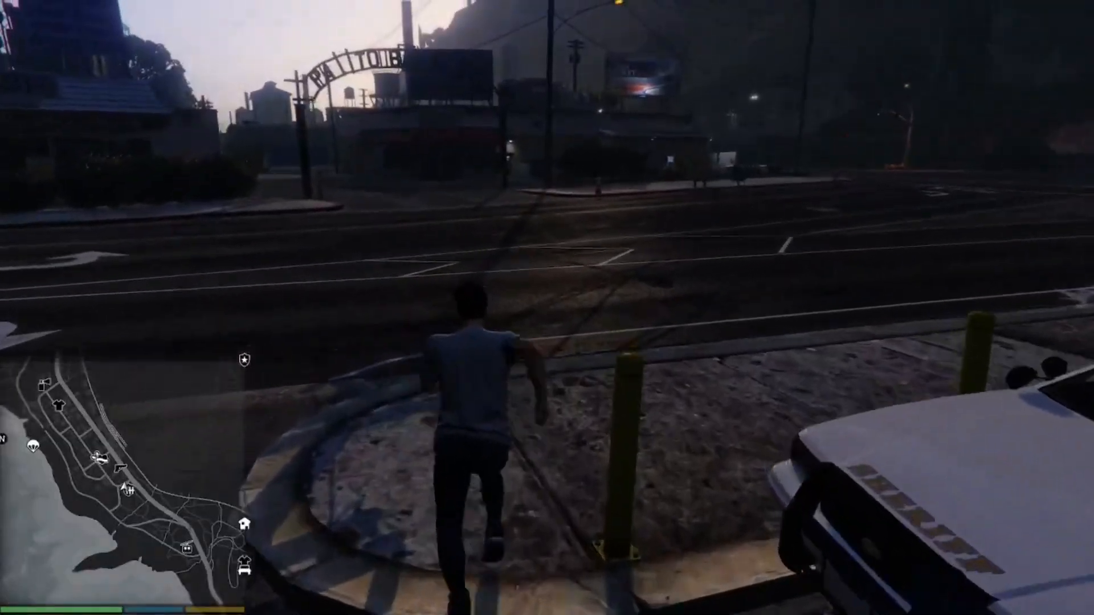
{"action": "key", "text": "w"}
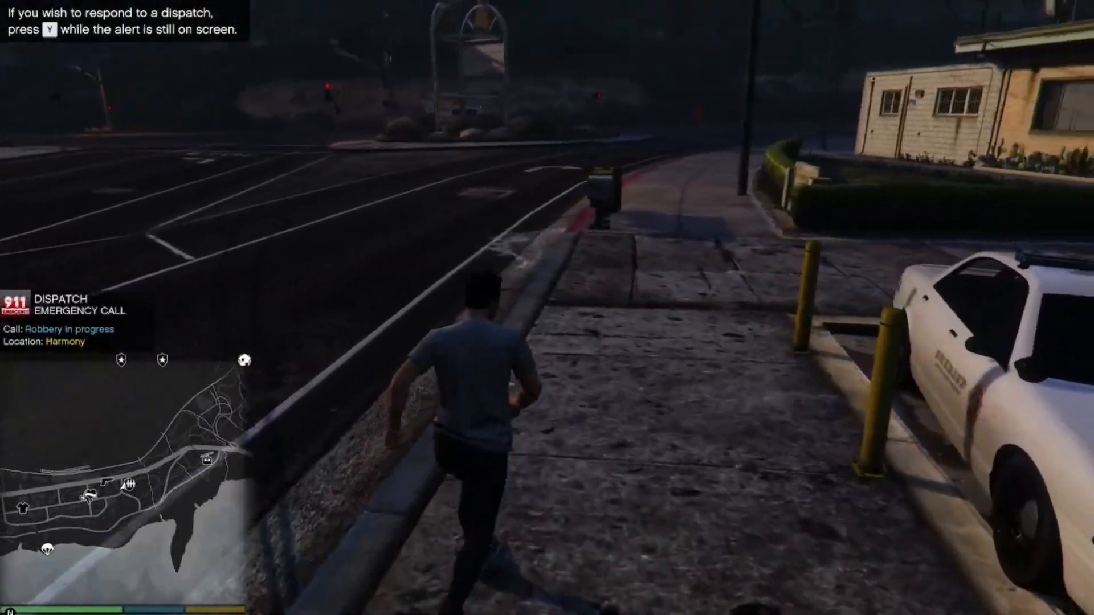
{"action": "key", "text": "w"}
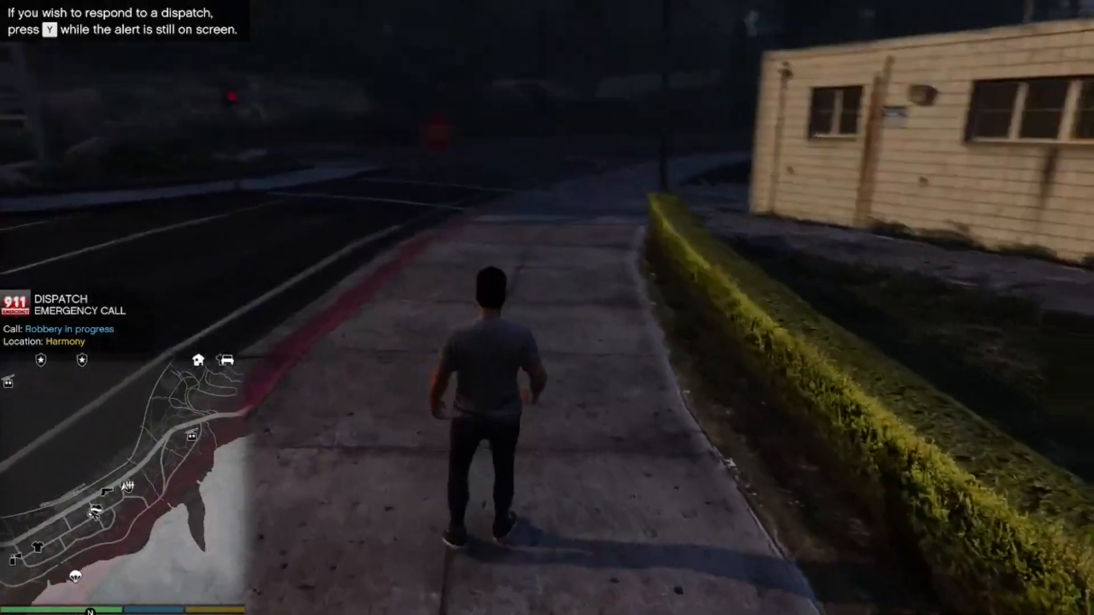
{"action": "key", "text": "s"}
{"action": "key", "text": "d"}
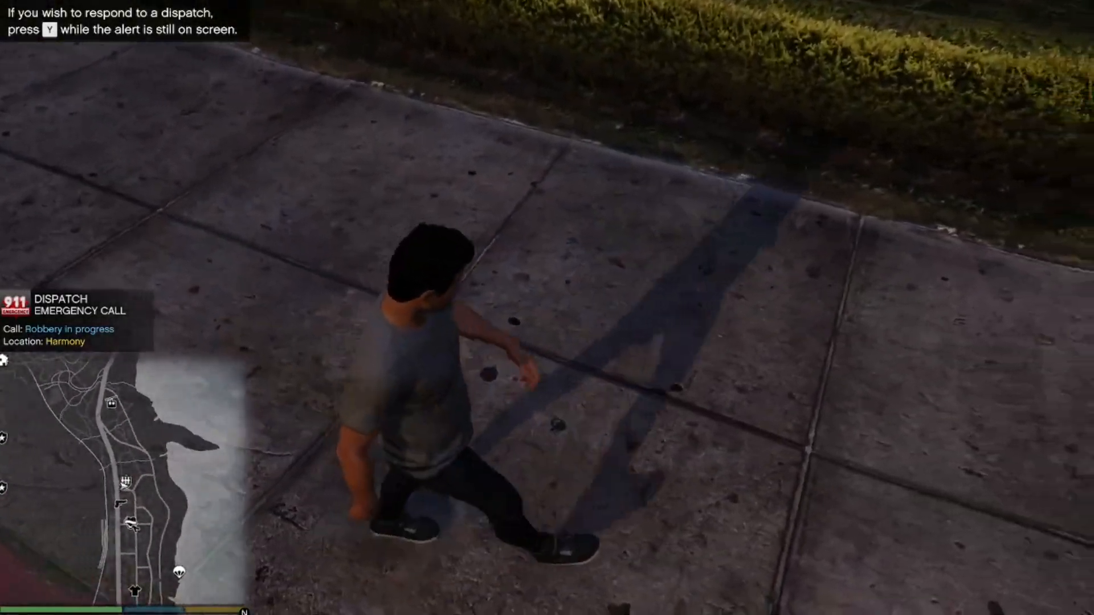
{"action": "key", "text": "s"}
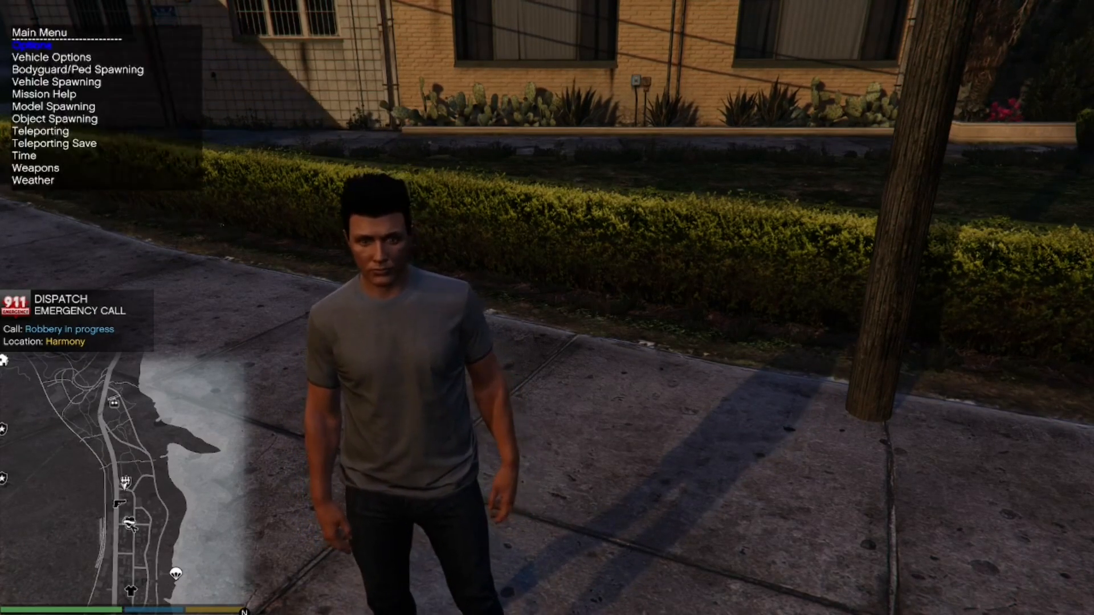
- Open the Model Spawning submenu of the in-game trainer
{"action": "key", "text": "w"}
{"action": "key", "text": "Down"}
{"action": "key", "text": "Down"}
{"action": "key", "text": "Down"}
{"action": "key", "text": "Down"}
{"action": "key", "text": "Down"}
{"action": "key", "text": "Return"}
- Change the player character to the s_m_y_cop_01 model from Spawn S Peds 2
{"action": "key", "text": "Down"}
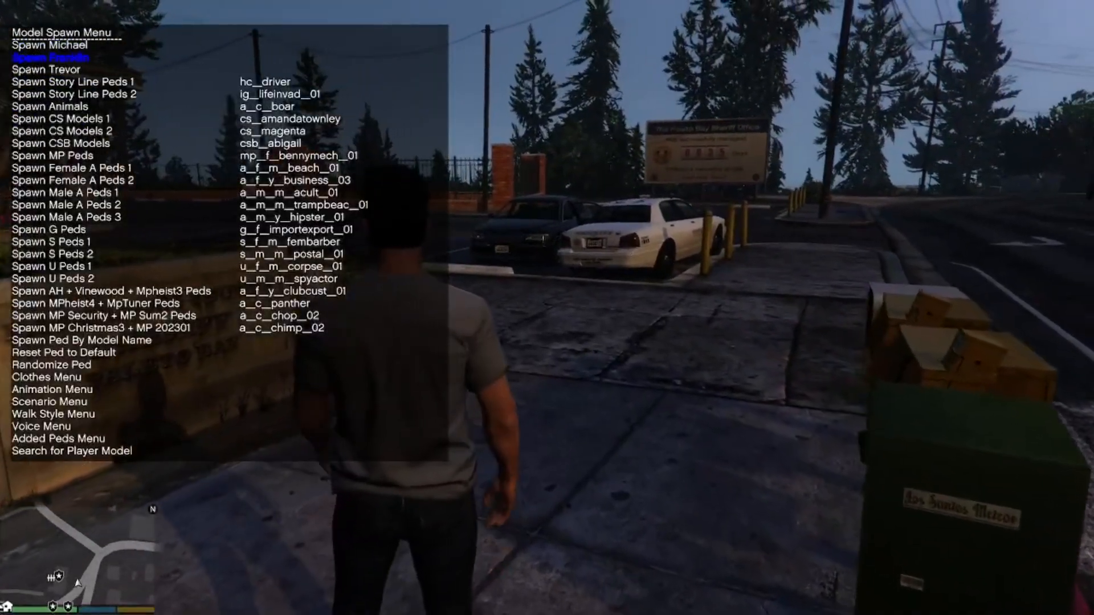
{"action": "key", "text": "Down"}
{"action": "key", "text": "Down"}
{"action": "key", "text": "Down"}
{"action": "key", "text": "Down"}
{"action": "key", "text": "Down"}
{"action": "key", "text": "Down"}
{"action": "key", "text": "Down"}
{"action": "key", "text": "Down"}
{"action": "key", "text": "Down"}
{"action": "key", "text": "Down"}
{"action": "key", "text": "Down"}
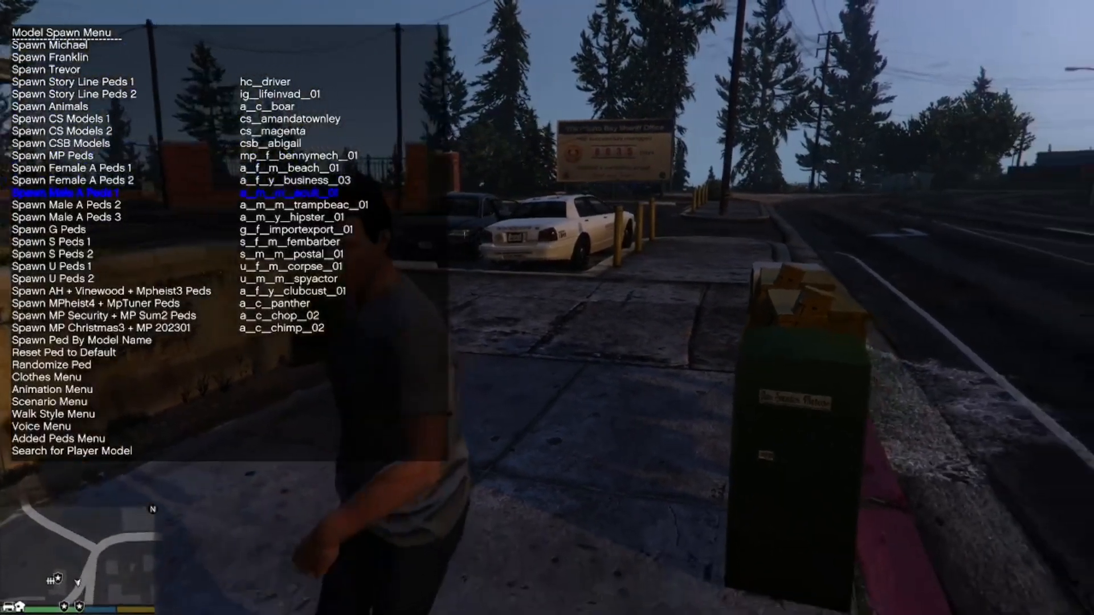
{"action": "key", "text": "Down"}
{"action": "key", "text": "Down"}
{"action": "key", "text": "Down"}
{"action": "key", "text": "Down"}
{"action": "key", "text": "Down"}
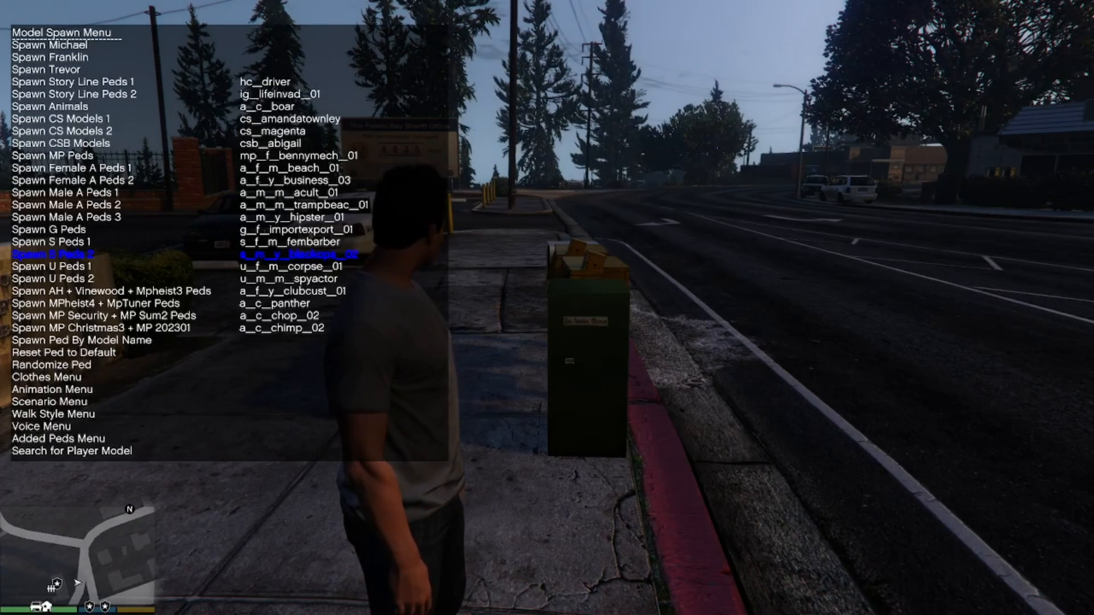
{"action": "key", "text": "Right"}
{"action": "key", "text": "Right"}
{"action": "key", "text": "Right"}
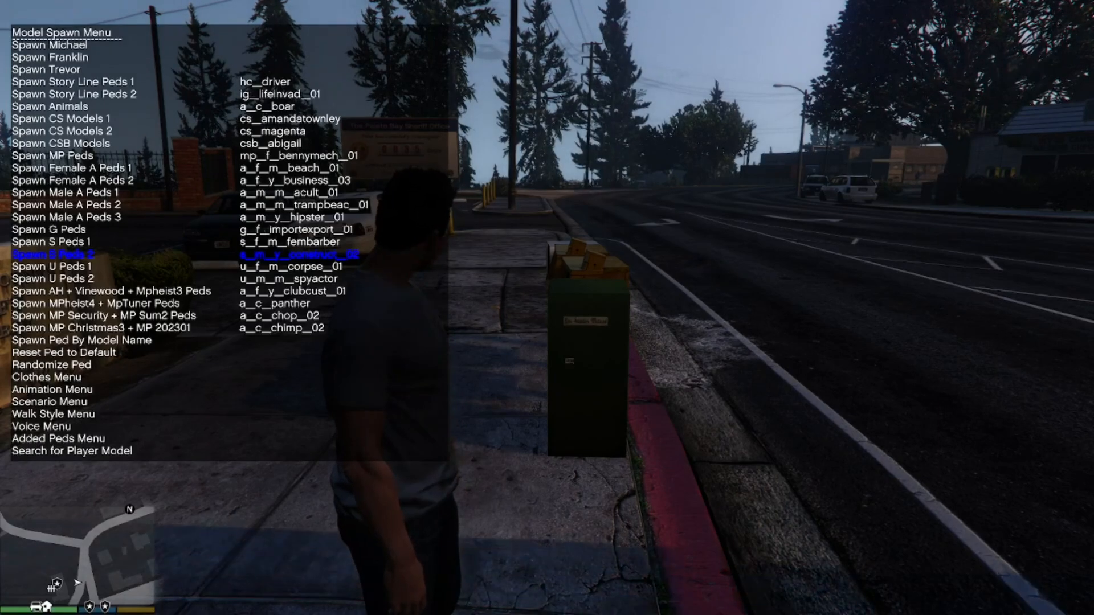
{"action": "key", "text": "w"}
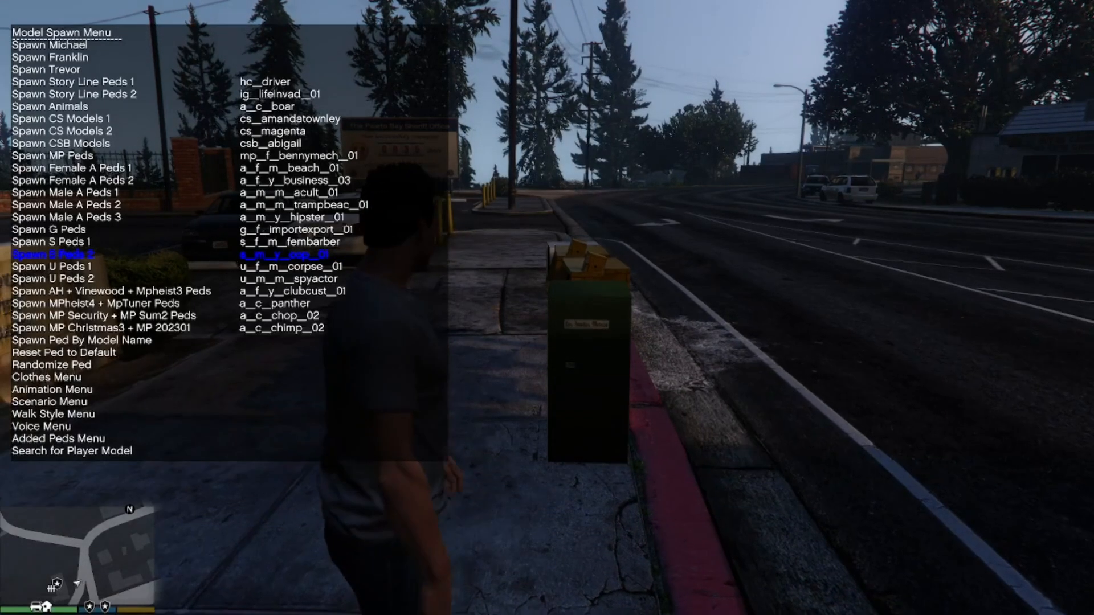
{"action": "key", "text": "w"}
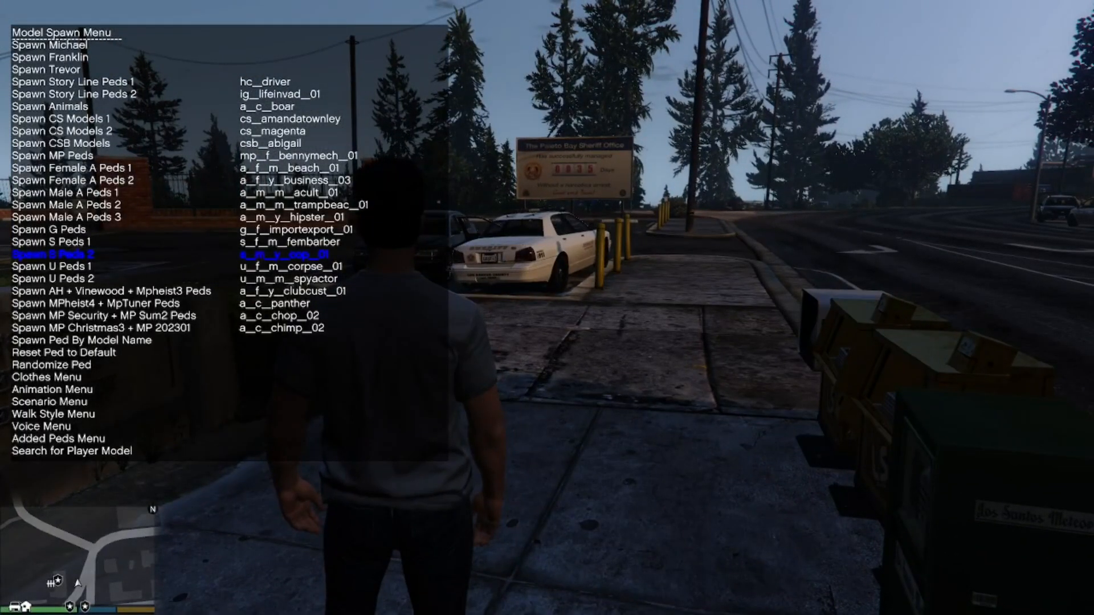
{"action": "key", "text": "Return"}
- Walk and turn the character around to examine the French police outfit from the front and back
{"action": "key", "text": "w"}
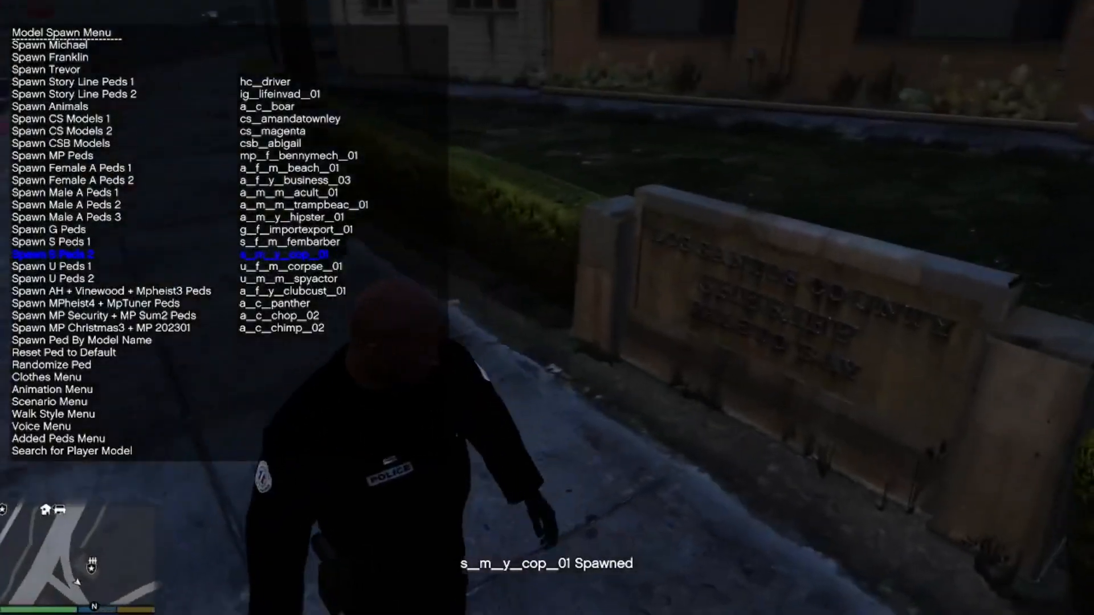
{"action": "key", "text": "s"}
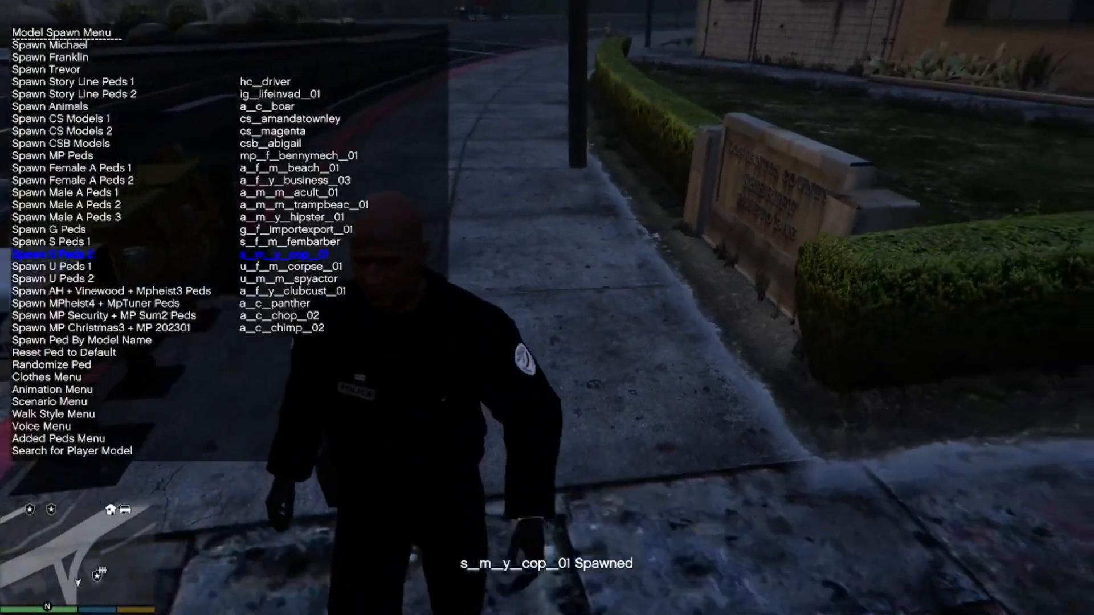
{"action": "key", "text": "w"}
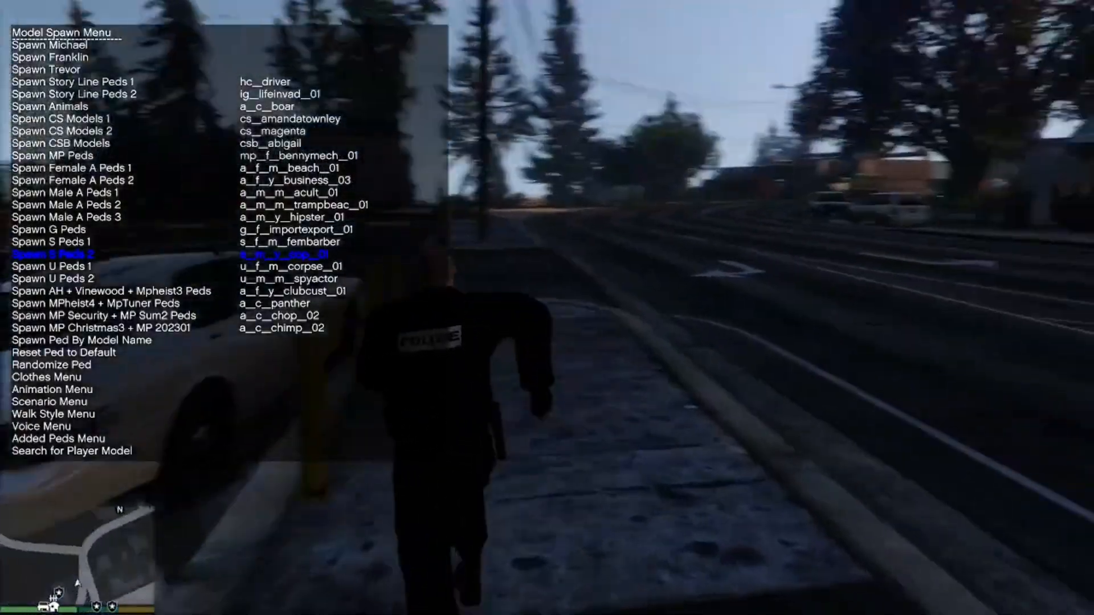
{"action": "key", "text": "w"}
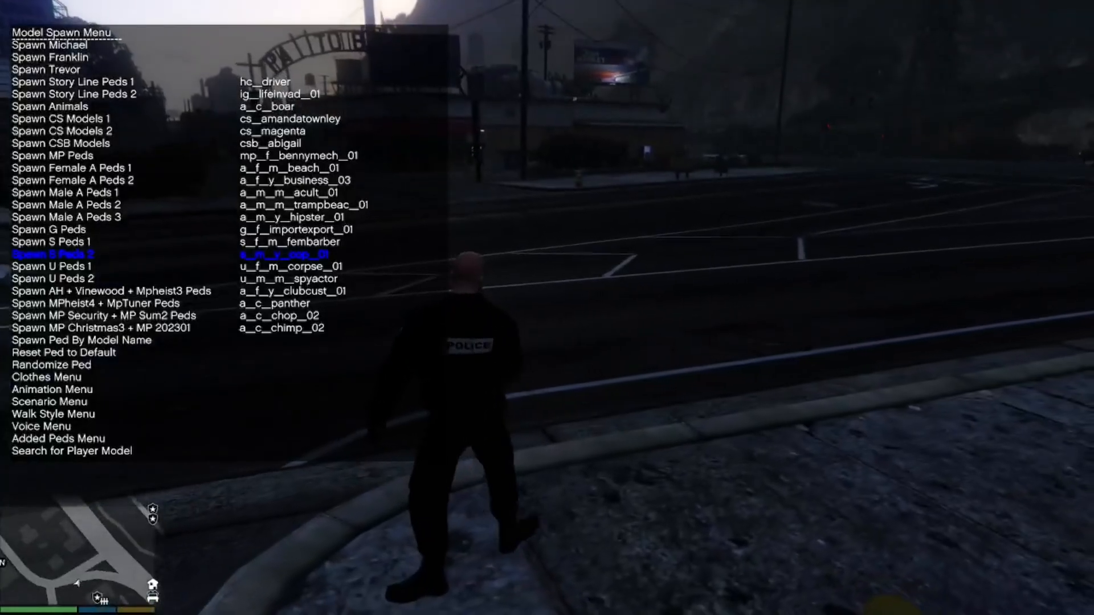
{"action": "key", "text": "w"}
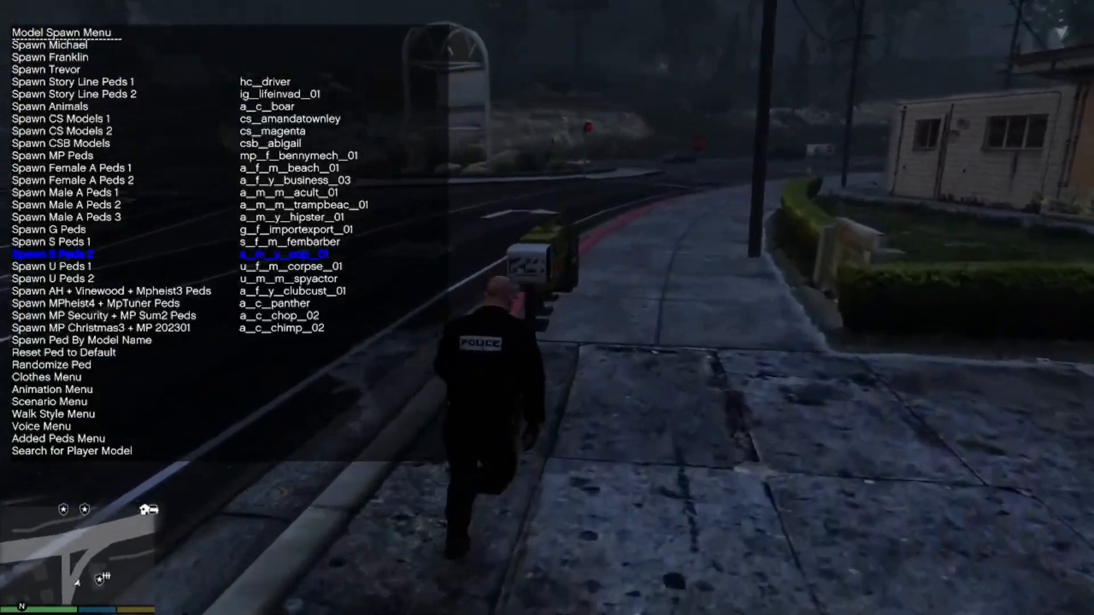
- Run the character along the sidewalk to examine the police outfit in motion
{"action": "key", "text": "w"}
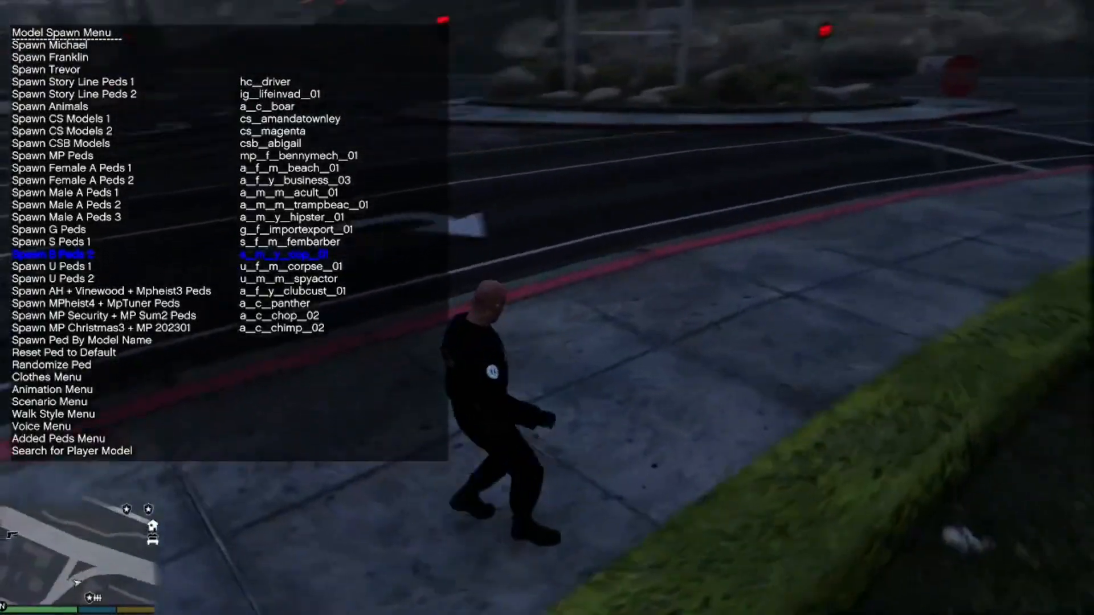
{"action": "key", "text": "w"}
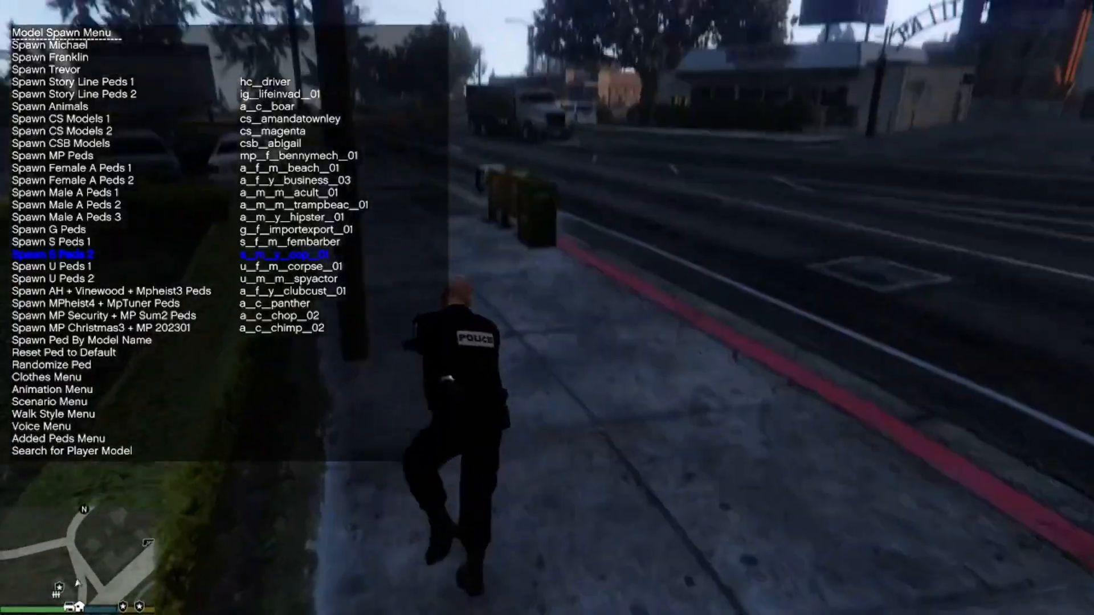
{"action": "key", "text": "w"}
- Change the player character to the s_m_y_sheriff_01 model from Spawn S Peds 2
{"action": "key", "text": "Right"}
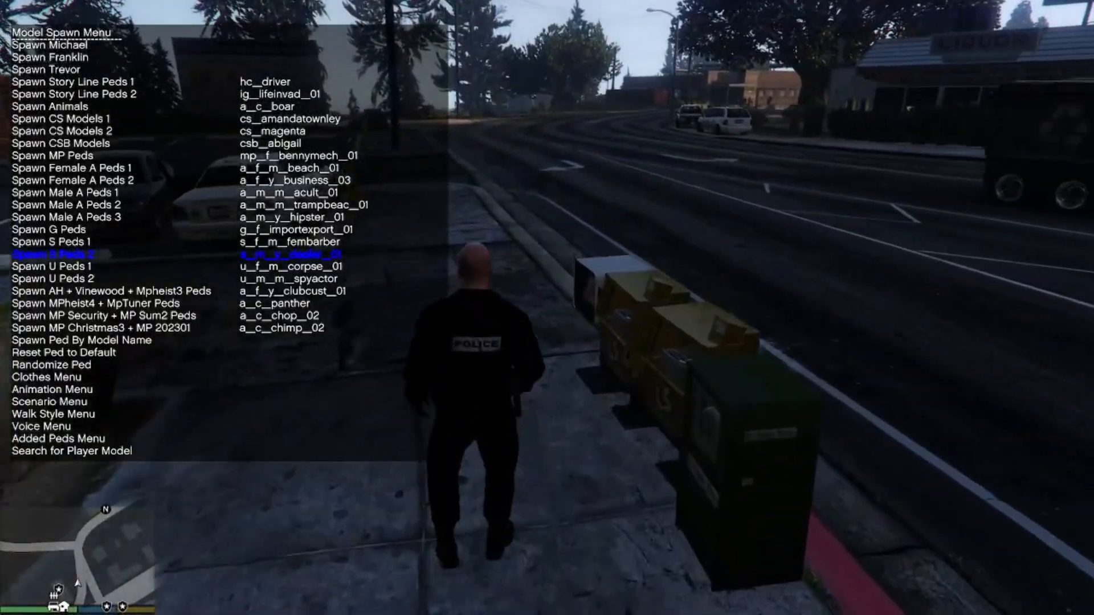
{"action": "key", "text": "Right"}
{"action": "key", "text": "w"}
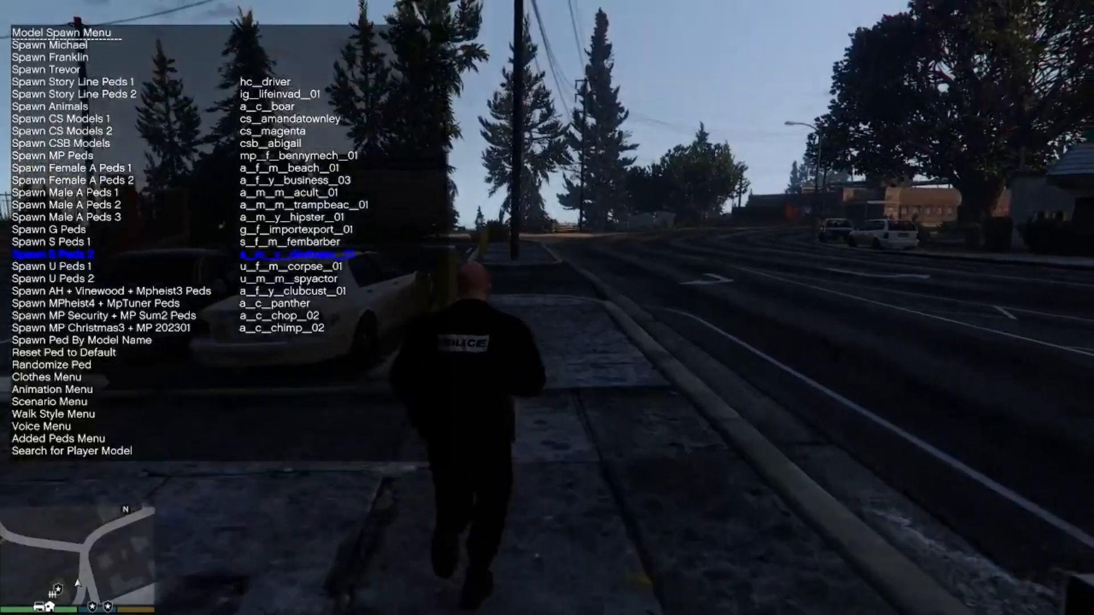
{"action": "key", "text": "w"}
{"action": "key", "text": "Right"}
{"action": "key", "text": "Right"}
{"action": "key", "text": "Right"}
{"action": "key", "text": "Right"}
{"action": "key", "text": "Right"}
{"action": "key", "text": "Right"}
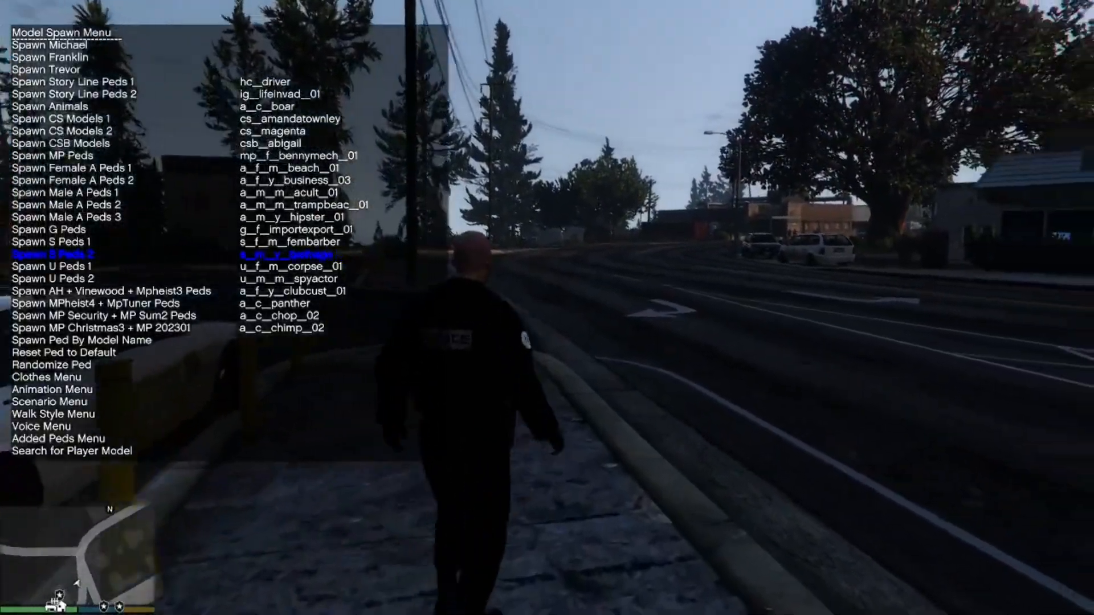
{"action": "key", "text": "w"}
{"action": "key", "text": "Right"}
{"action": "key", "text": "Right"}
{"action": "key", "text": "Right"}
{"action": "key", "text": "Right"}
{"action": "key", "text": "Right"}
{"action": "key", "text": "Right"}
{"action": "key", "text": "Right"}
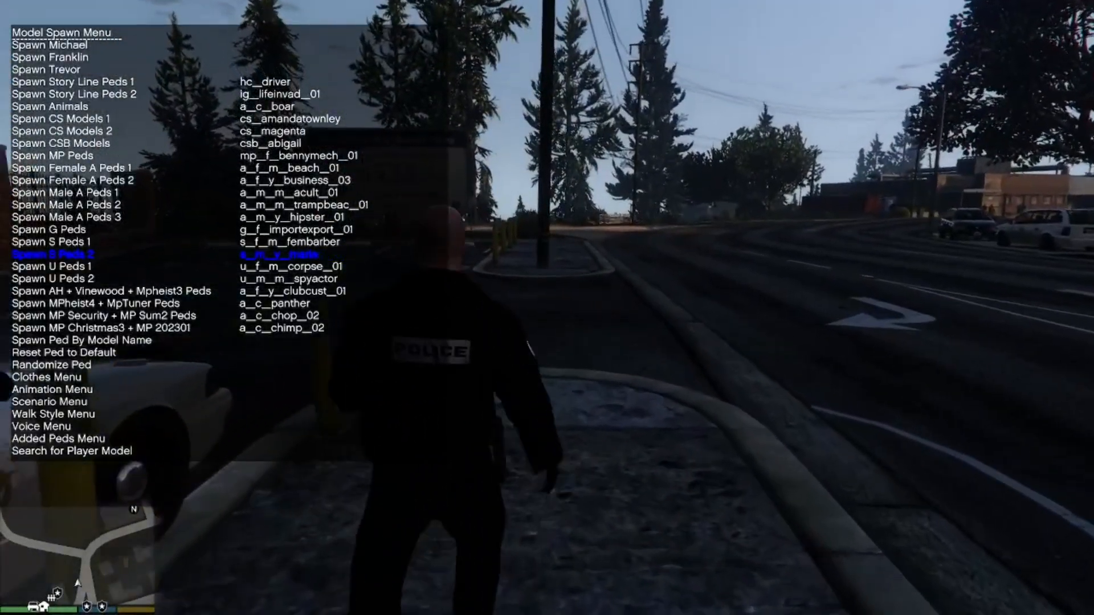
{"action": "key", "text": "Right"}
{"action": "key", "text": "w"}
{"action": "key", "text": "Right"}
{"action": "key", "text": "w"}
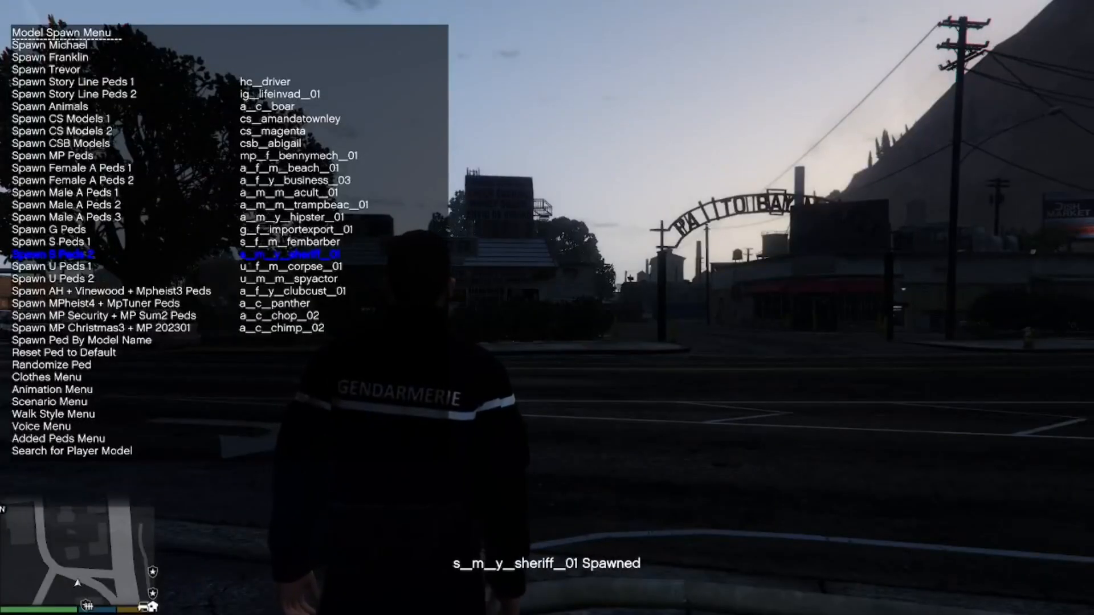
- Turn the character to examine the Gendarmerie jacket and close the trainer menu
{"action": "key", "text": "s"}
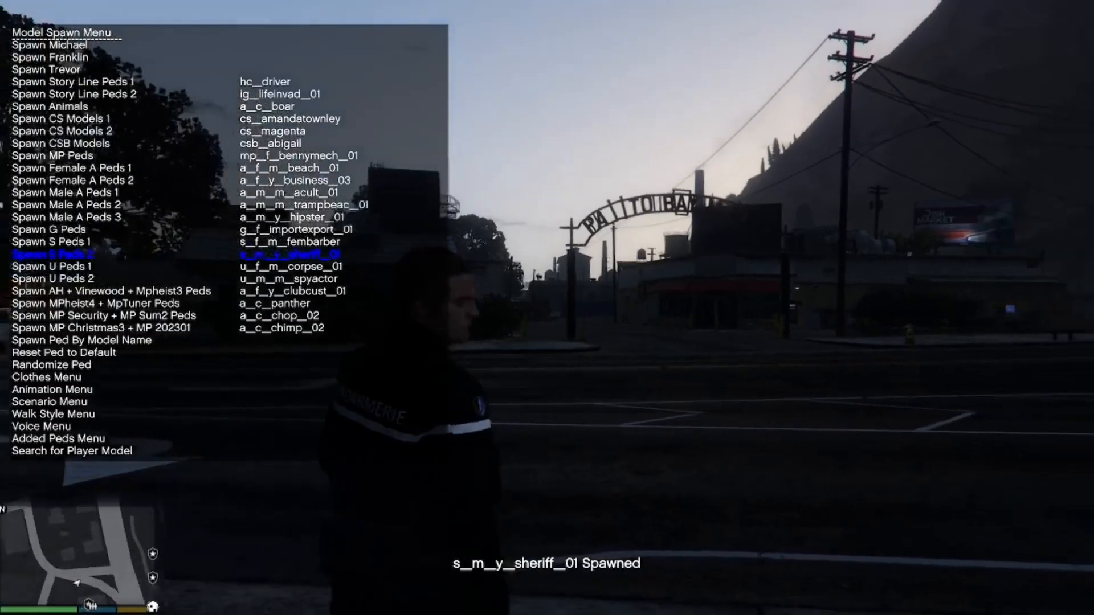
{"action": "key", "text": "a"}
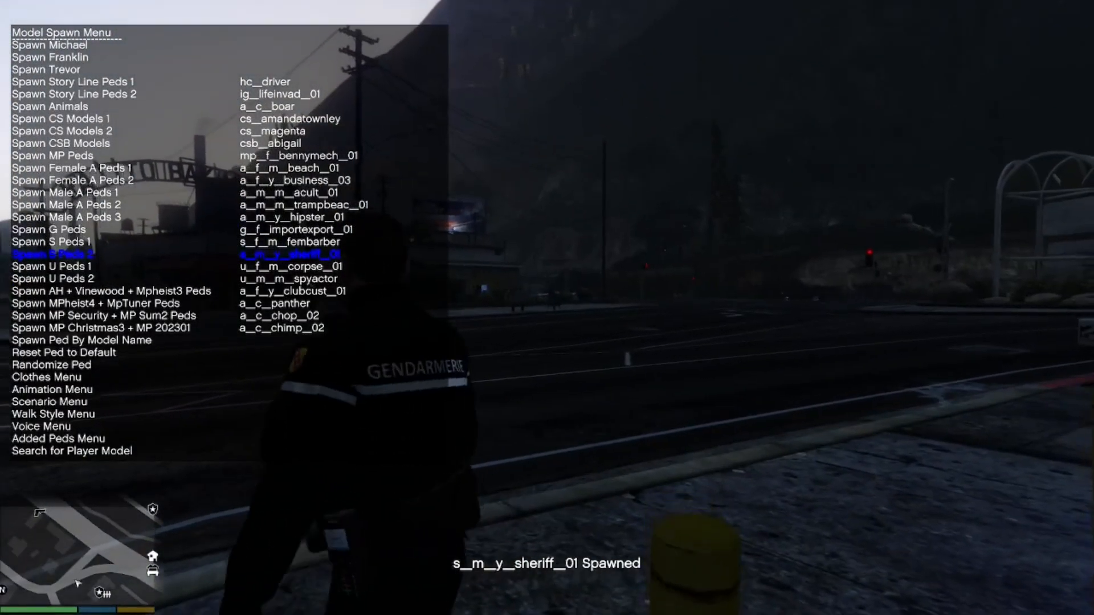
{"action": "key", "text": "KP_0"}
{"action": "key", "text": "KP_0"}
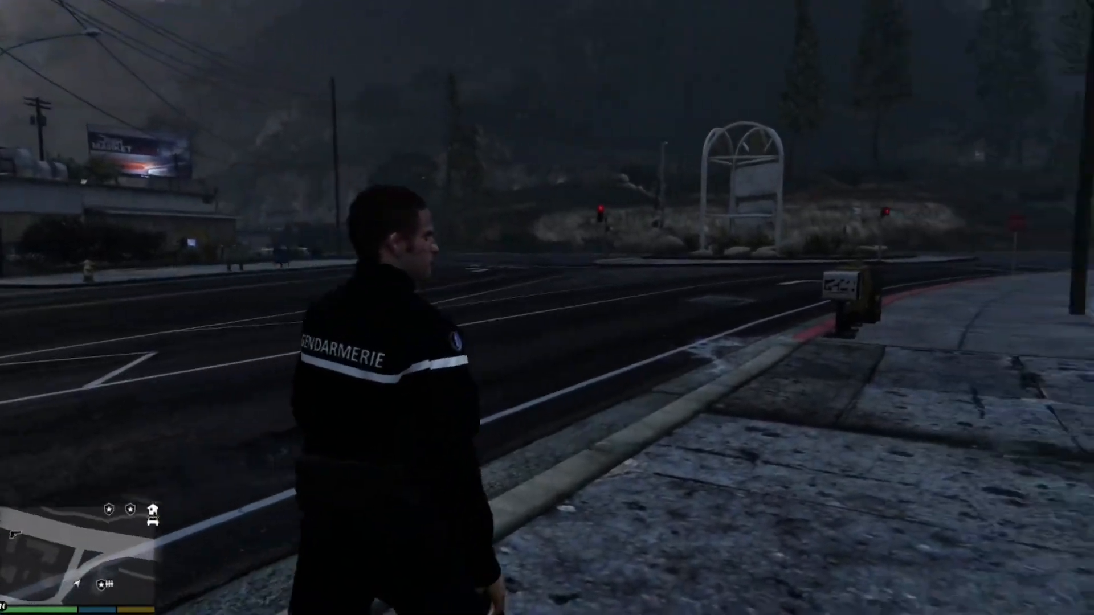
- Aim with the character and run across the parking lot to examine the Gendarmerie outfit's sleeve patches, front and back
{"action": "key", "text": "Tab"}
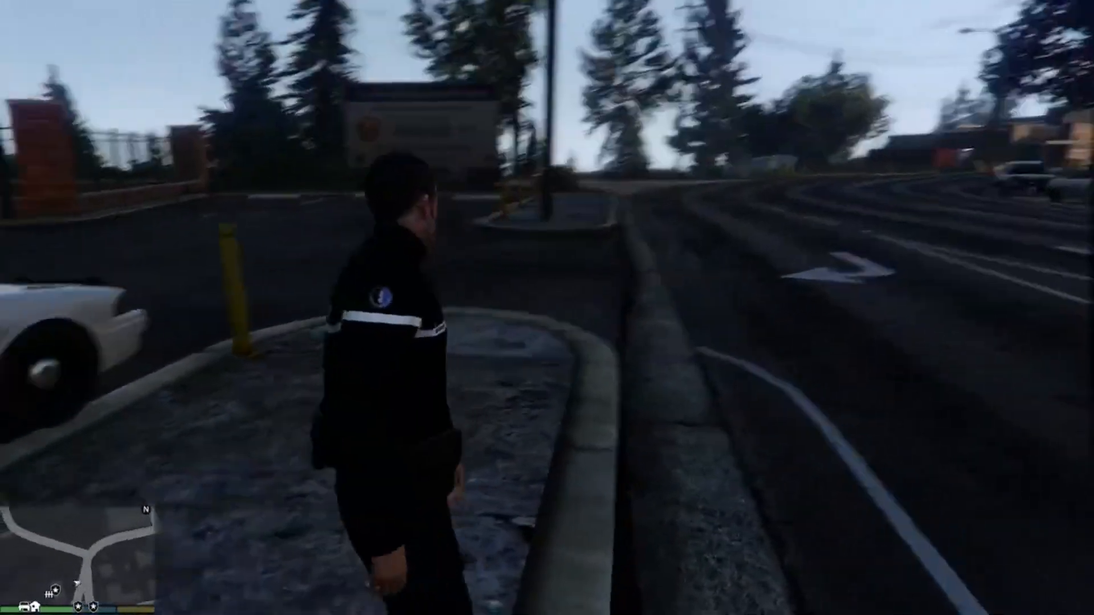
{"action": "key", "text": "w"}
{"action": "key", "text": "Tab"}
{"action": "right_click", "coordinate": [547, 308]}
{"action": "left_click", "coordinate": [547, 308]}
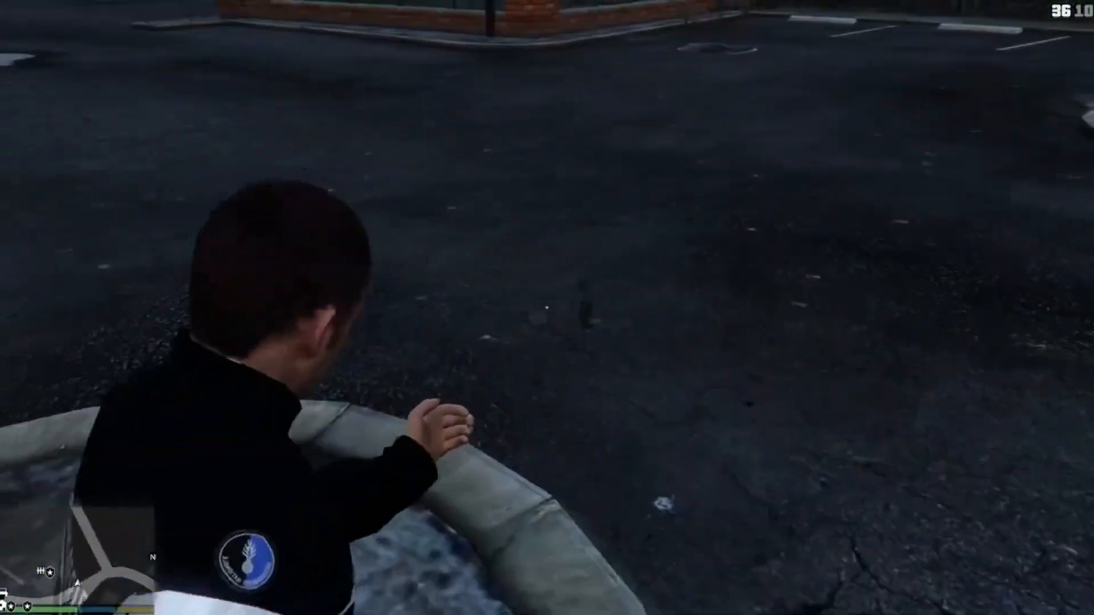
{"action": "key", "text": "w"}
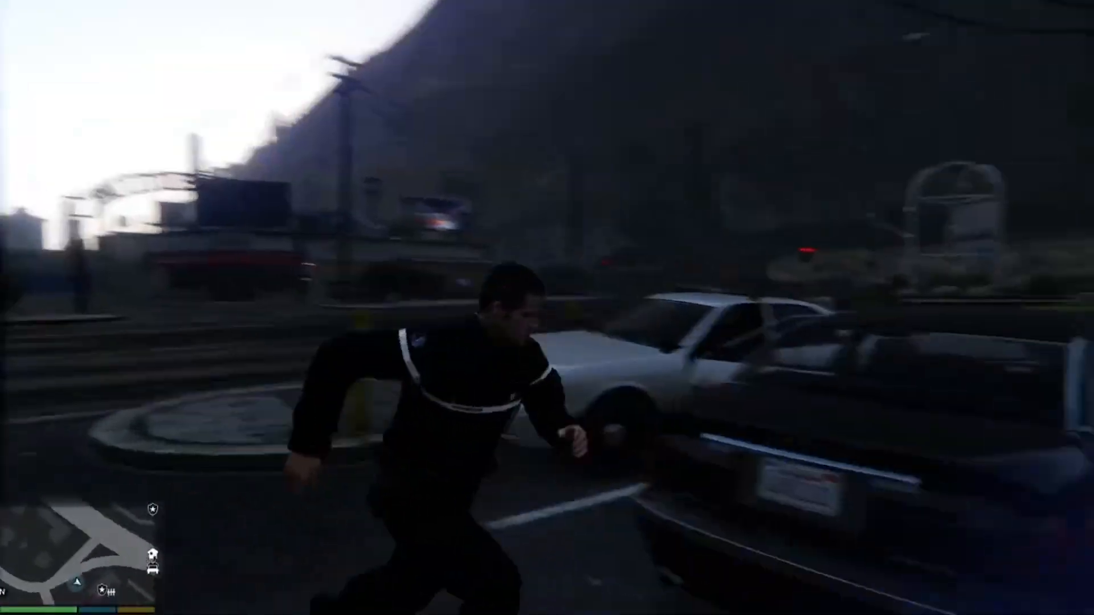
{"action": "key", "text": "w"}
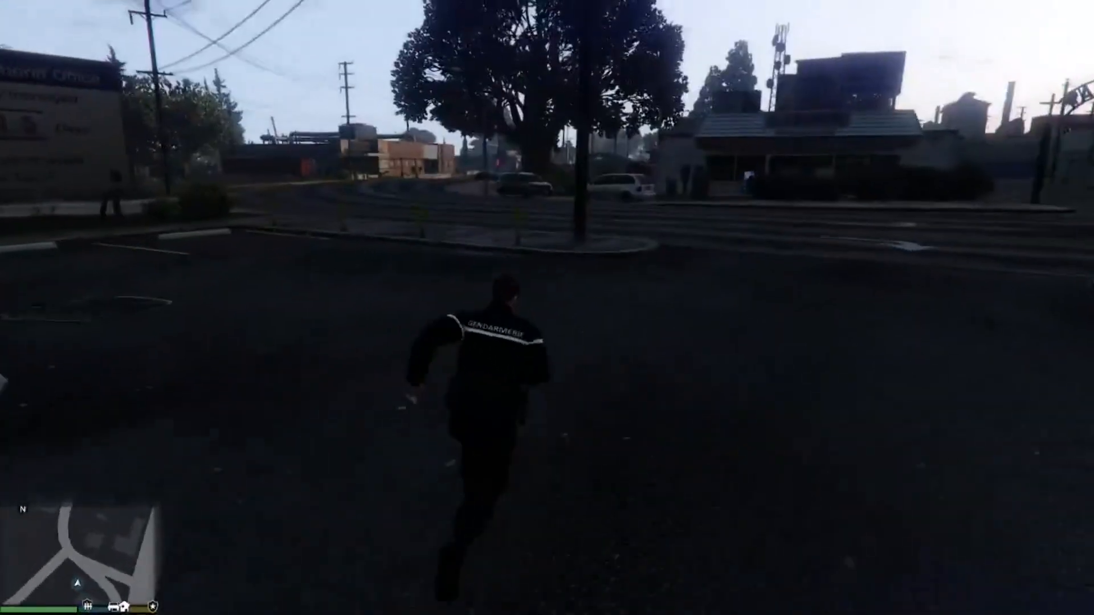
- Request a Code 2 Local patrol unit through Ultimate Backup
{"action": "key", "text": "b"}
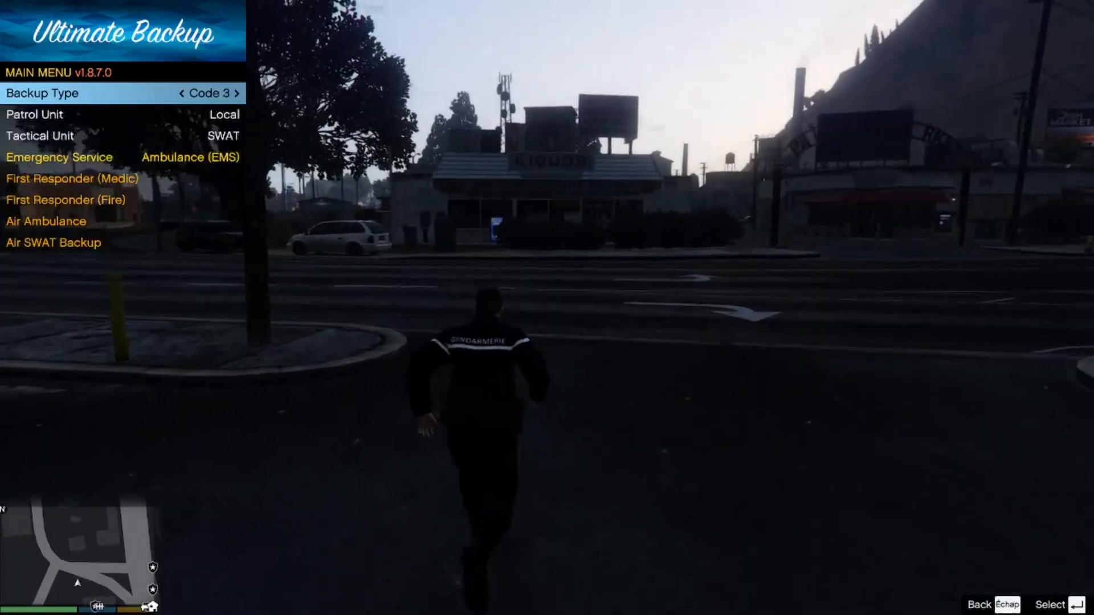
{"action": "key", "text": "Left"}
{"action": "key", "text": "Down"}
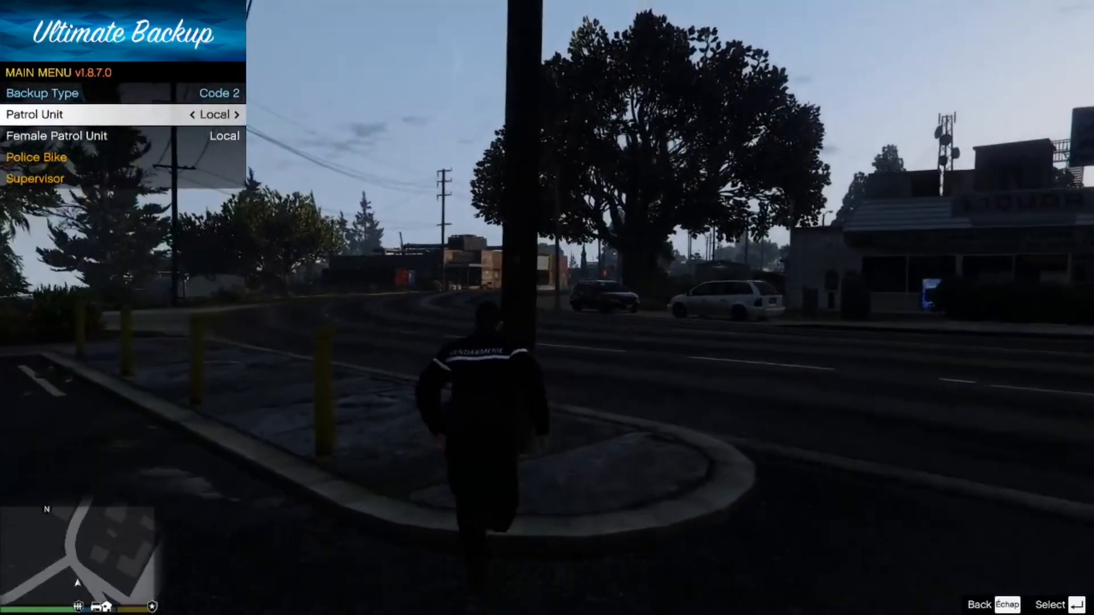
{"action": "key", "text": "w"}
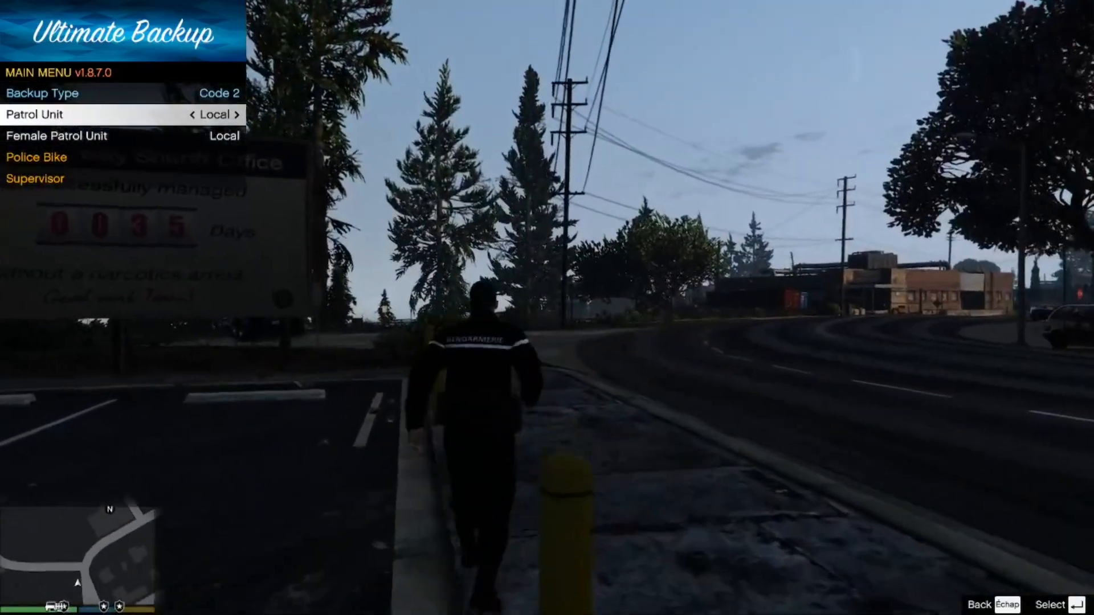
{"action": "key", "text": "d"}
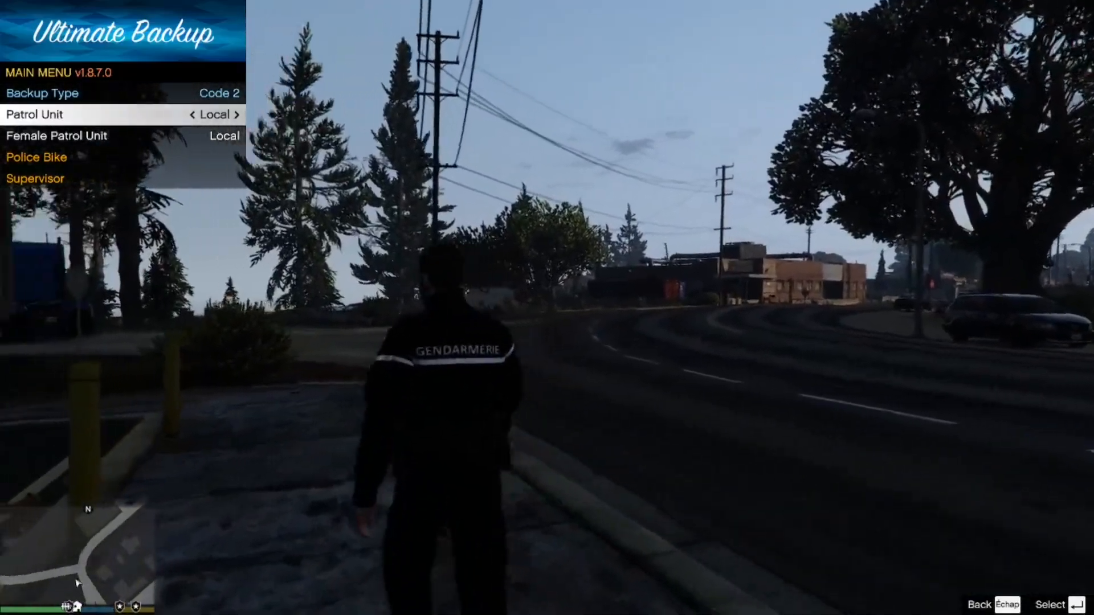
{"action": "key", "text": "w"}
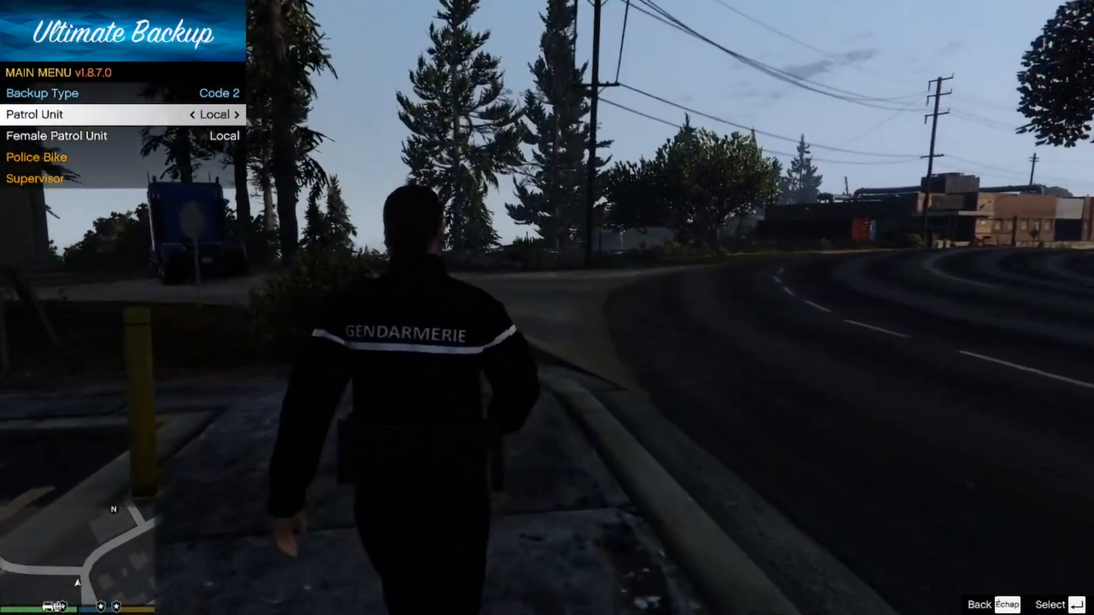
{"action": "key", "text": "d"}
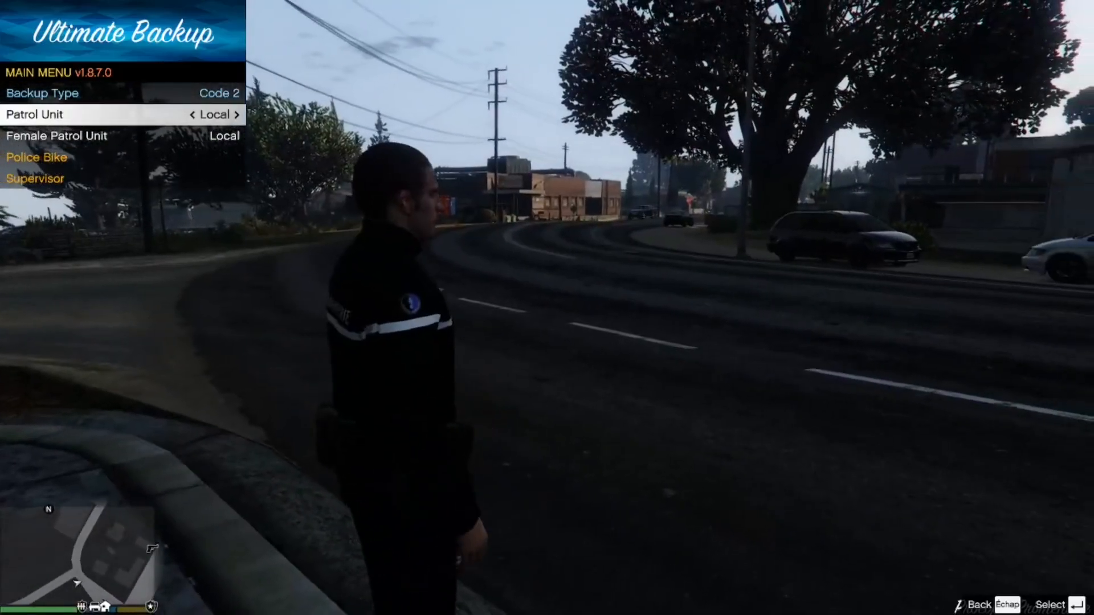
{"action": "key", "text": "w"}
{"action": "key", "text": "Return"}
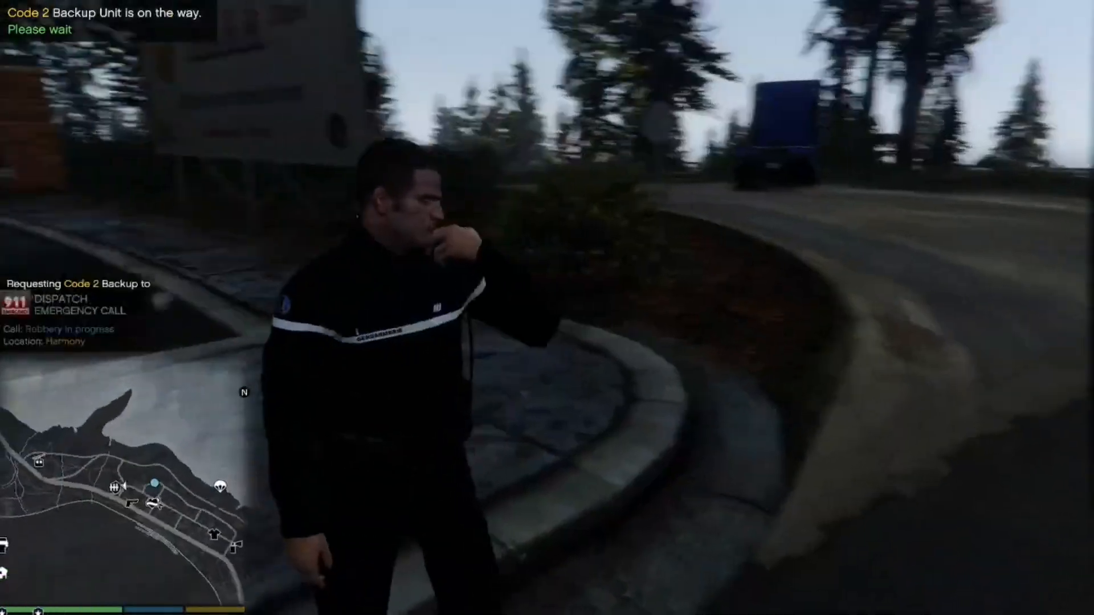
- Walk around the roadside until the requested patrol unit arrives, examining the Gendarmerie outfit from several sides
{"action": "key", "text": "w"}
{"action": "key", "text": "w"}
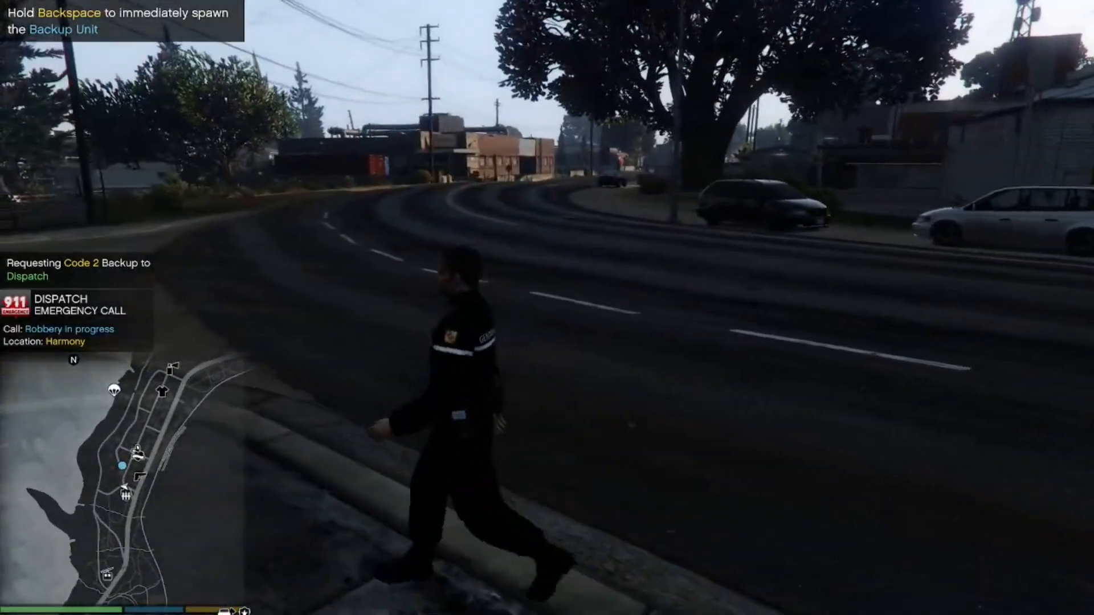
{"action": "key", "text": "w"}
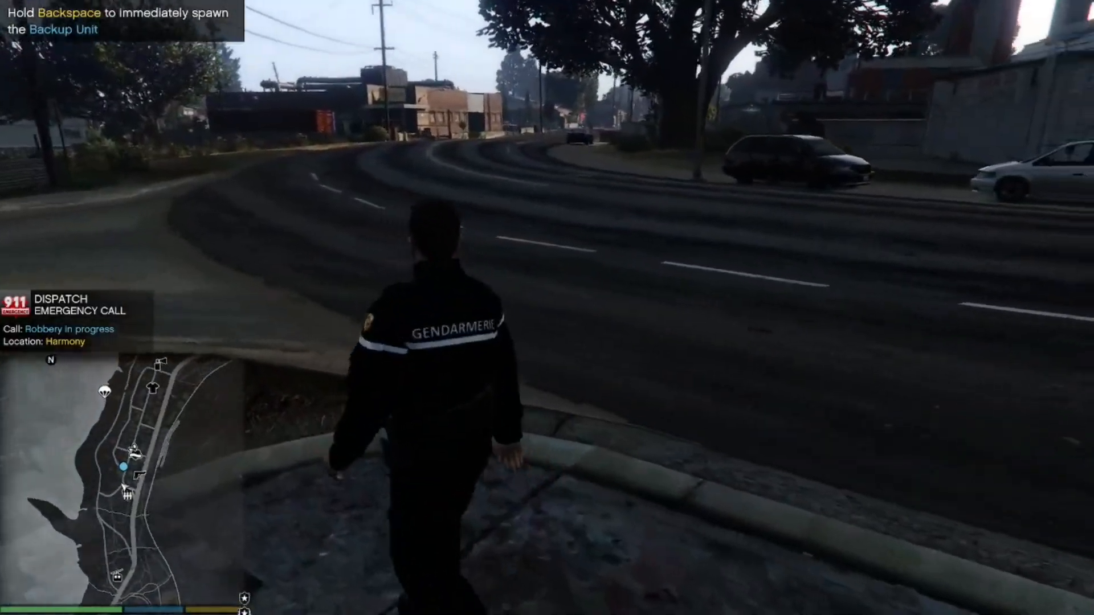
{"action": "key", "text": "w"}
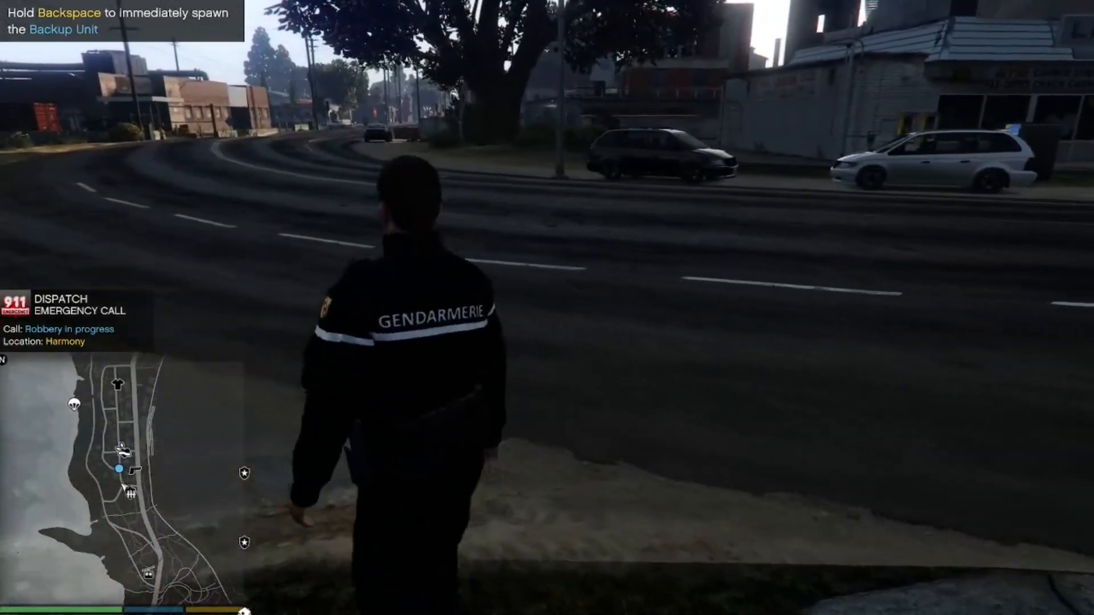
{"action": "key", "text": "w"}
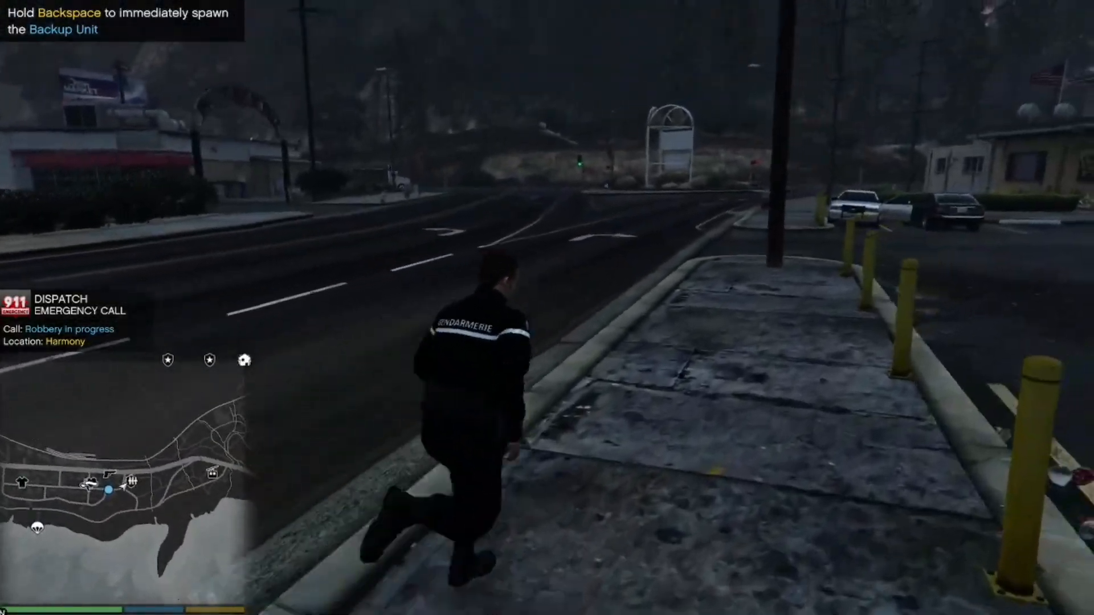
{"action": "key", "text": "w"}
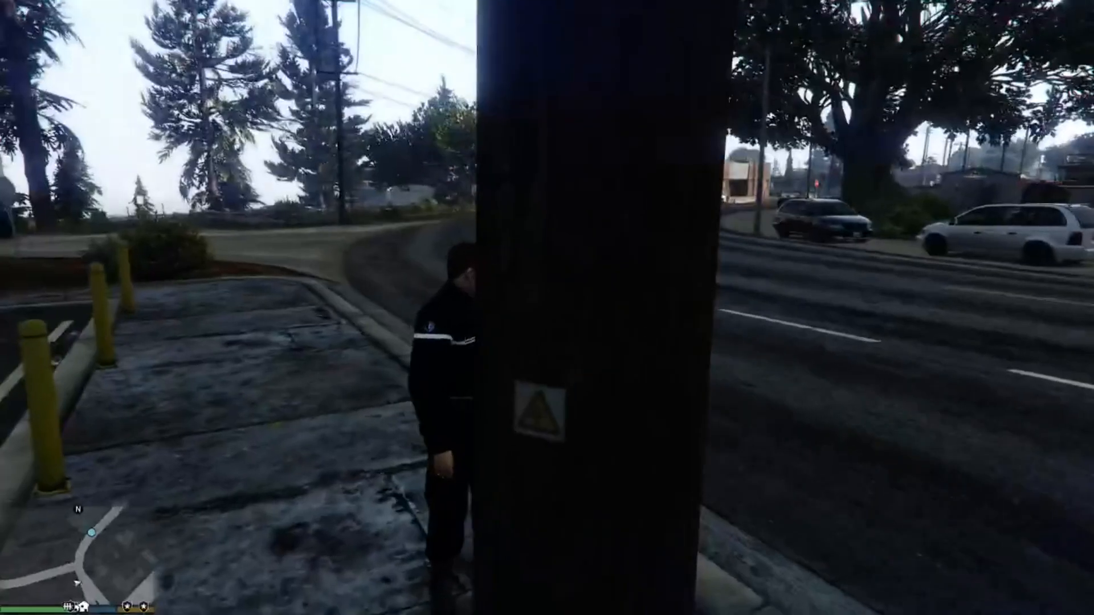
{"action": "key", "text": "w"}
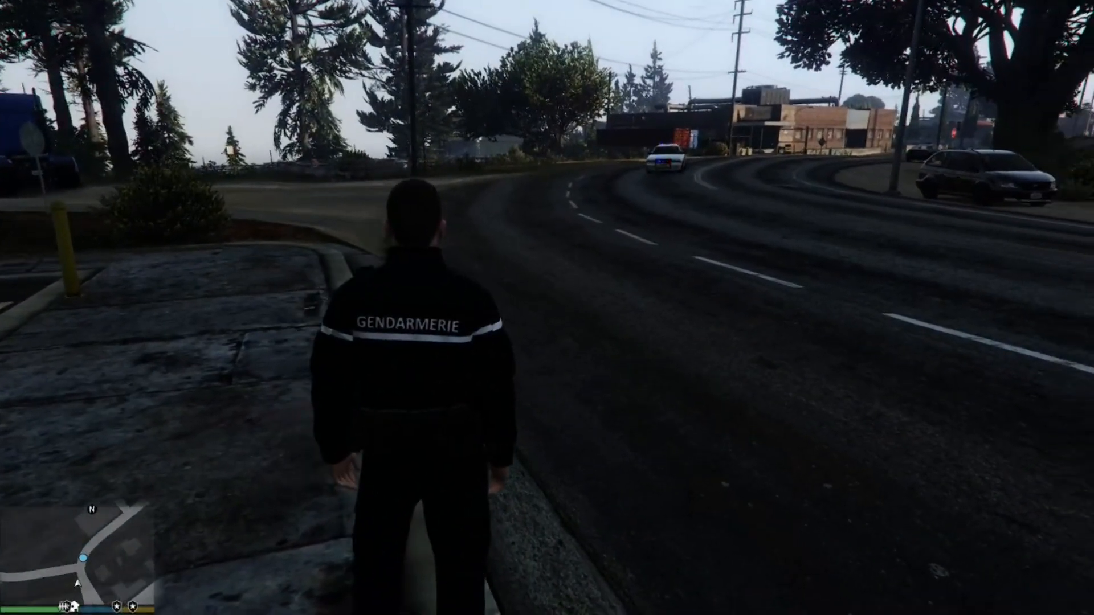
- Run to the arriving sheriff patrol car and approach the backup officer to examine the officer's uniform
{"action": "key", "text": "w"}
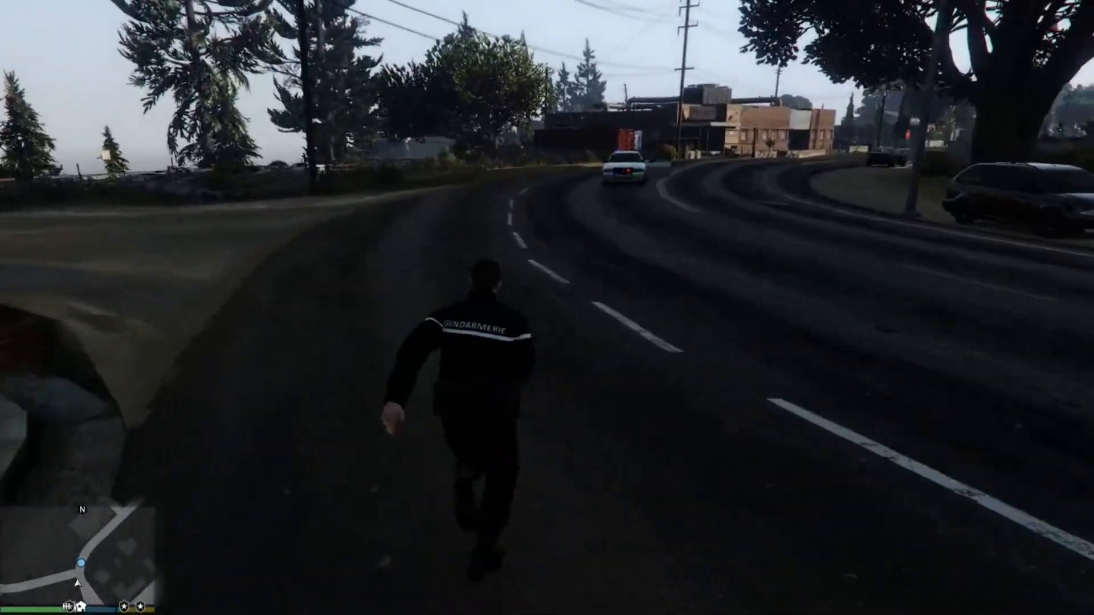
{"action": "key", "text": "w"}
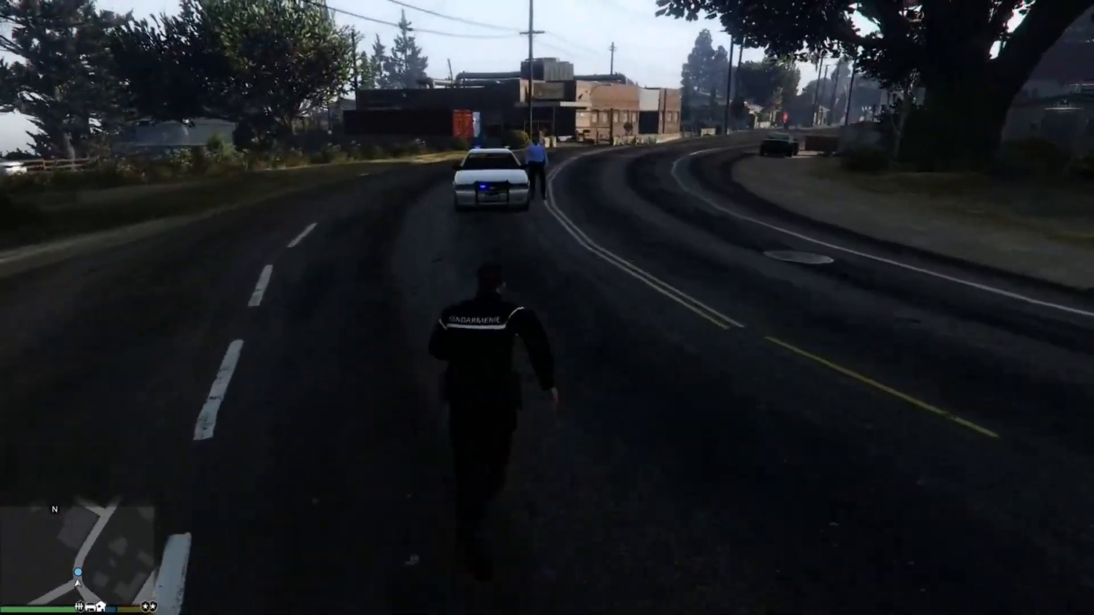
{"action": "key", "text": "w"}
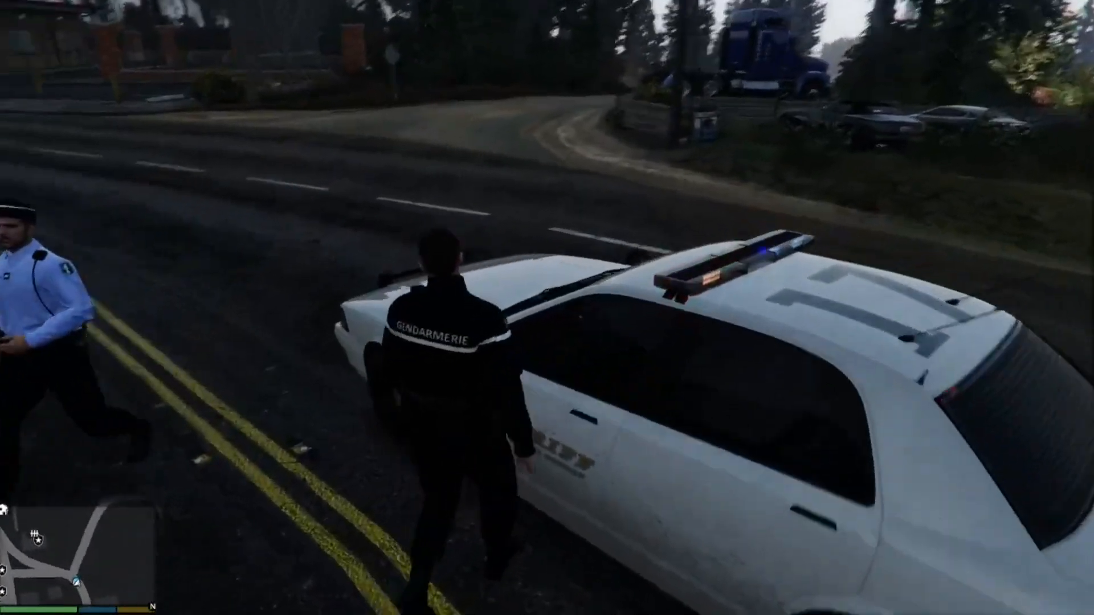
{"action": "key", "text": "w"}
{"action": "key", "text": "w"}
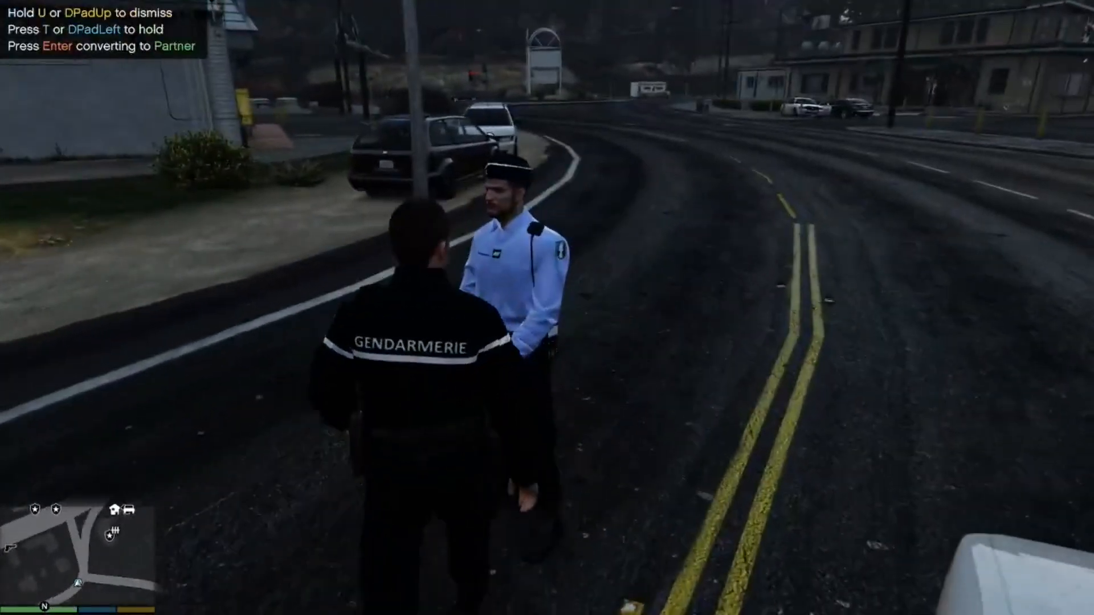
{"action": "key", "text": "Tab"}
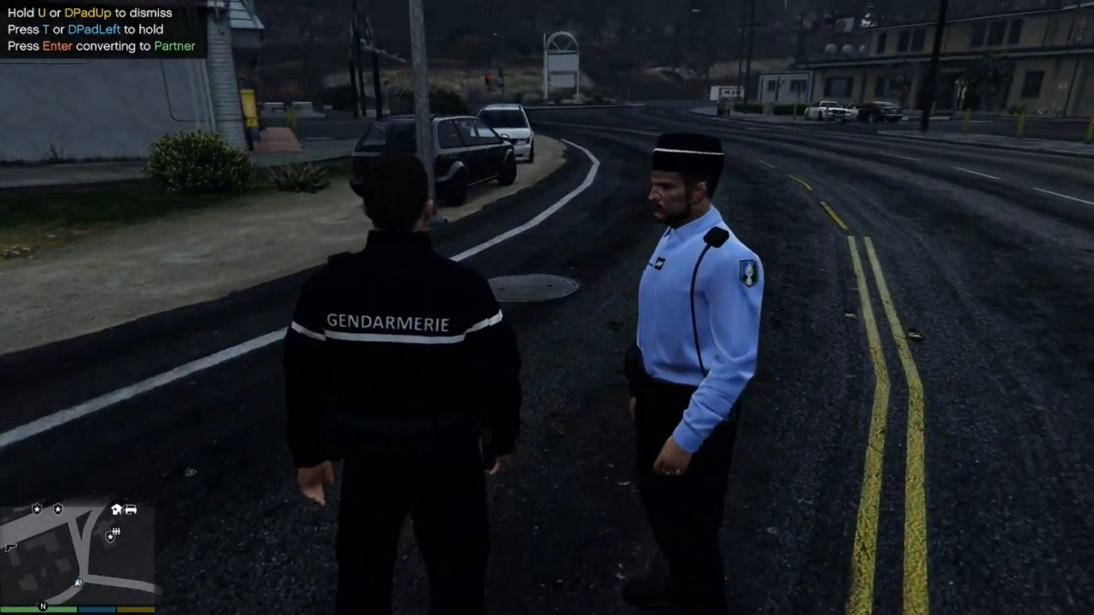
{"action": "key", "text": "b"}
{"action": "key", "text": "Down"}
{"action": "key", "text": "Up"}
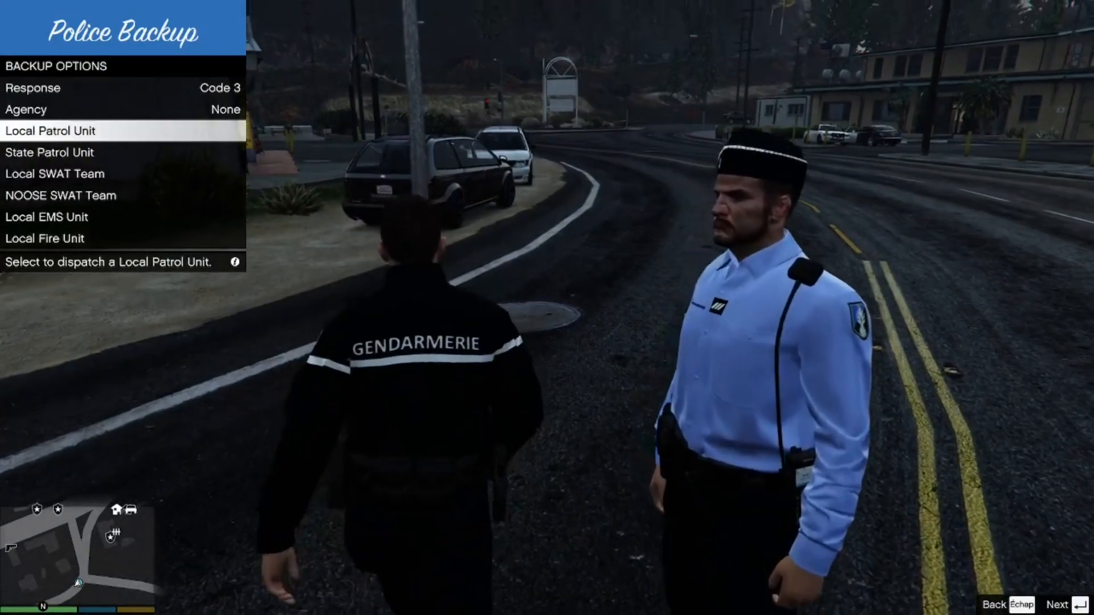
{"action": "key", "text": "w"}
{"action": "key", "text": "Escape"}
- Request another Code 3 Local Patrol Unit as backup and move around the road until the responding officers arrive
{"action": "key", "text": "w"}
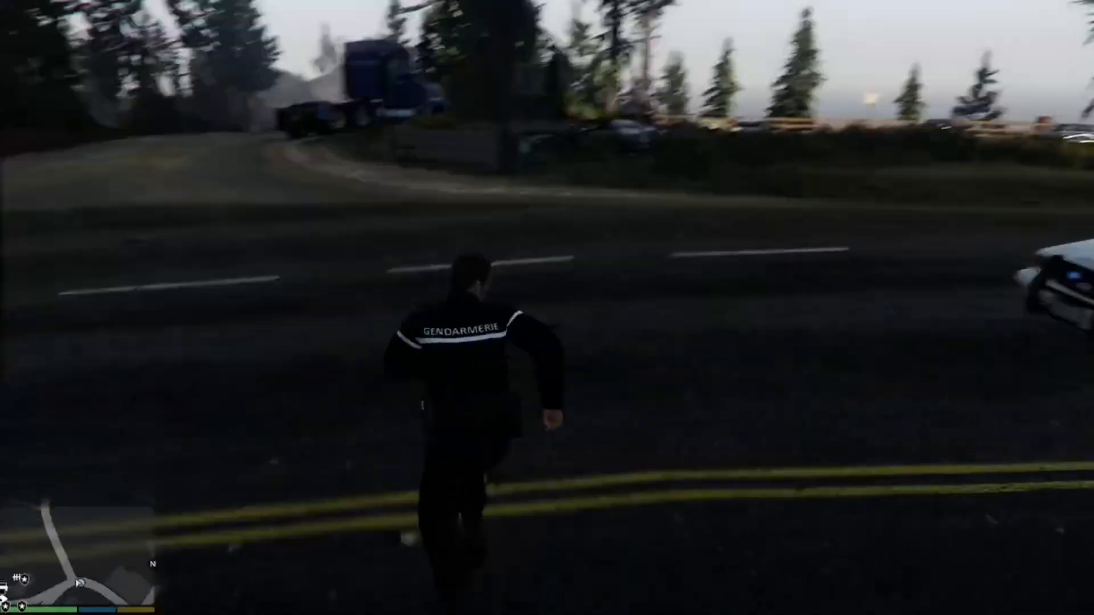
{"action": "key", "text": "b"}
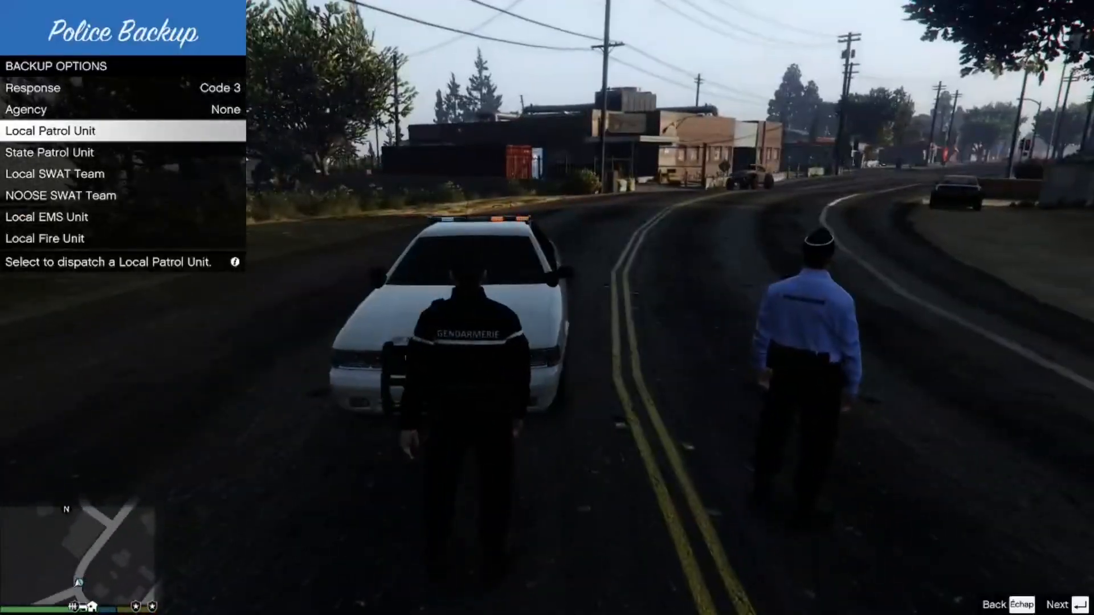
{"action": "key", "text": "w"}
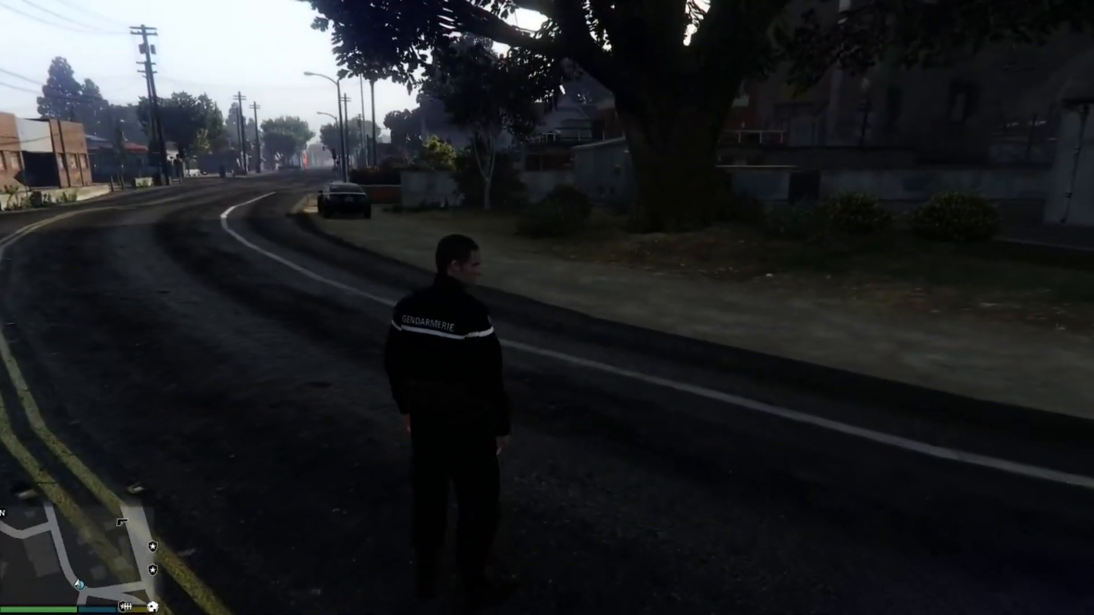
{"action": "key", "text": "w"}
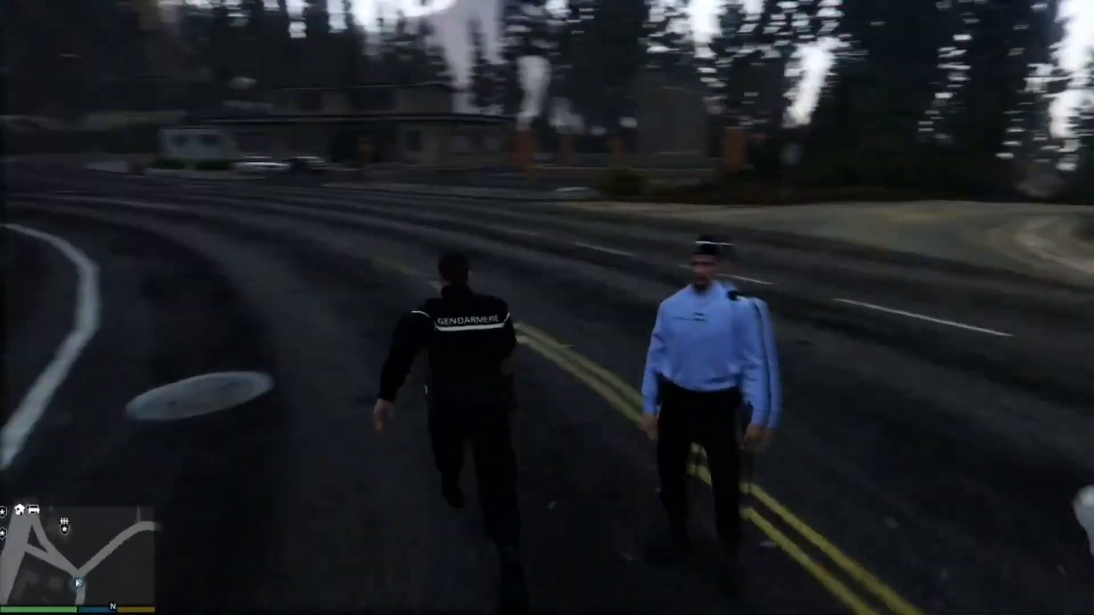
{"action": "key", "text": "d"}
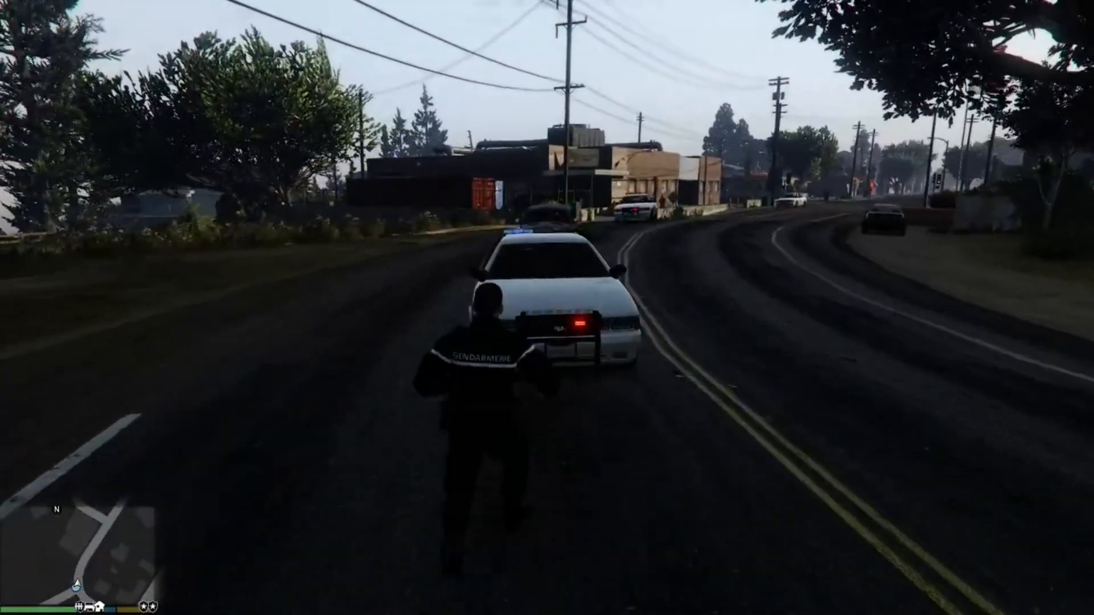
{"action": "key", "text": "d"}
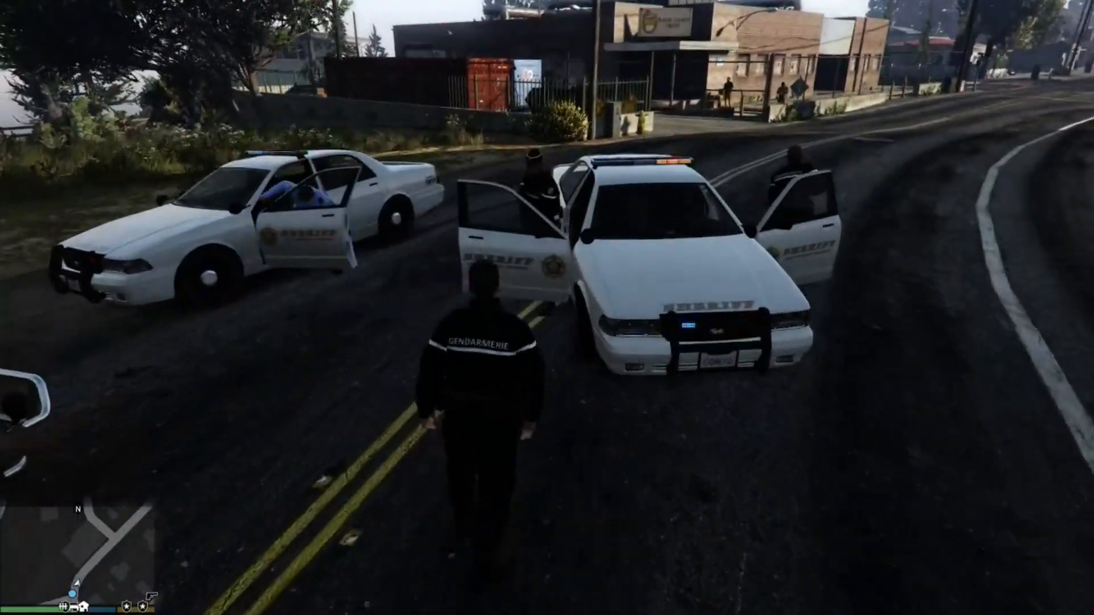
- Walk between the sheriff patrol cars to examine the backup officers' light-blue shirts and dark Gendarmerie jackets up close
{"action": "key", "text": "a"}
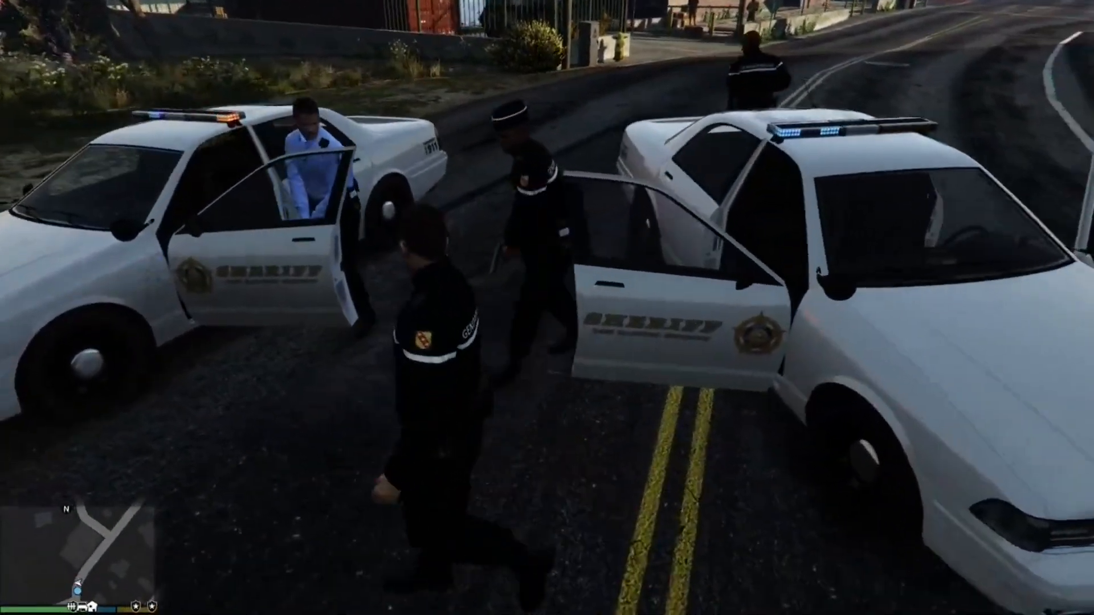
{"action": "key", "text": "w"}
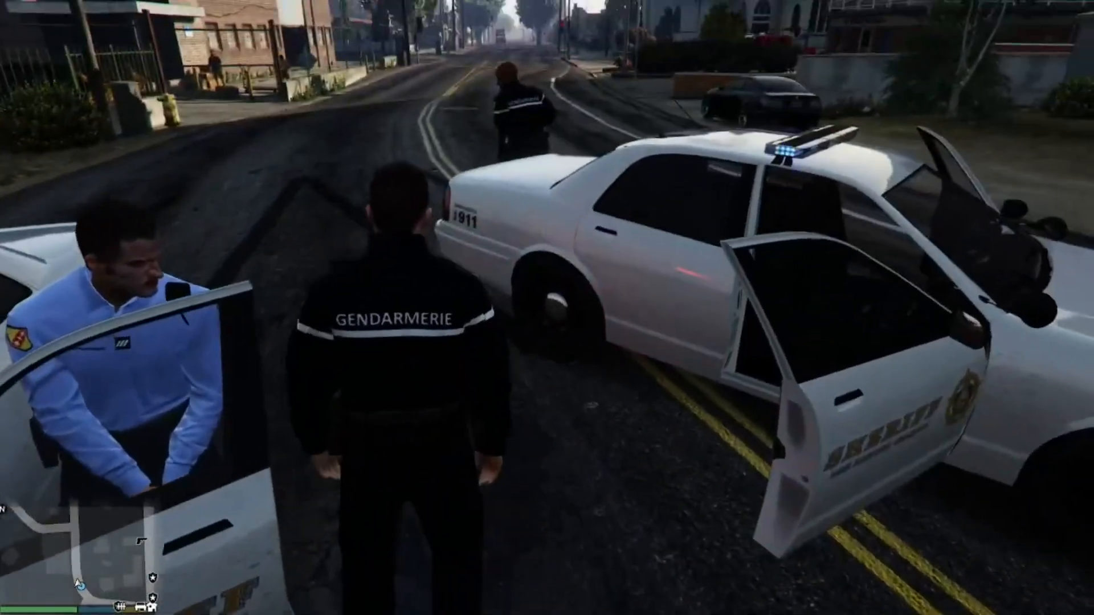
{"action": "key", "text": "w"}
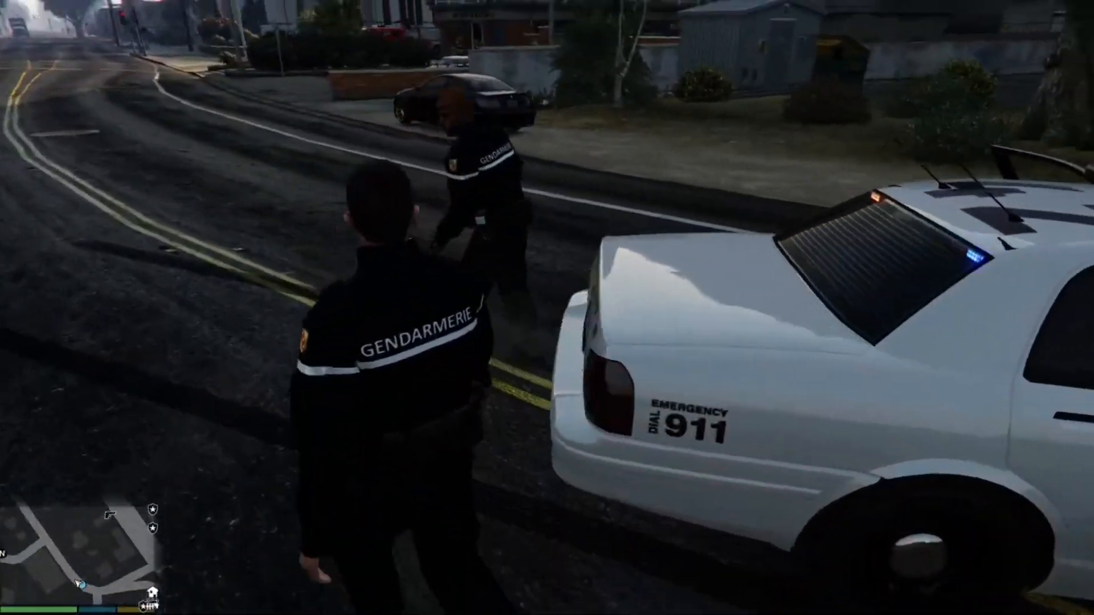
{"action": "key", "text": "w"}
{"action": "key", "text": "Tab"}
{"action": "key", "text": "w"}
{"action": "key", "text": "Tab"}
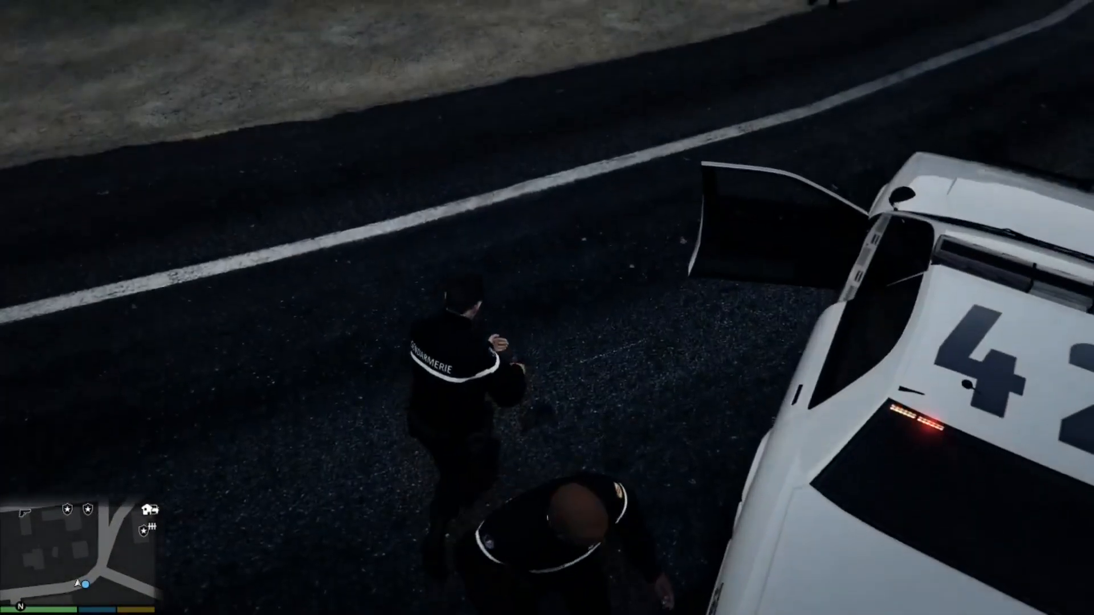
- Run along the road to the sidewalk by the parking lot, examining the player's Gendarmerie jacket from the back and front
{"action": "key", "text": "w"}
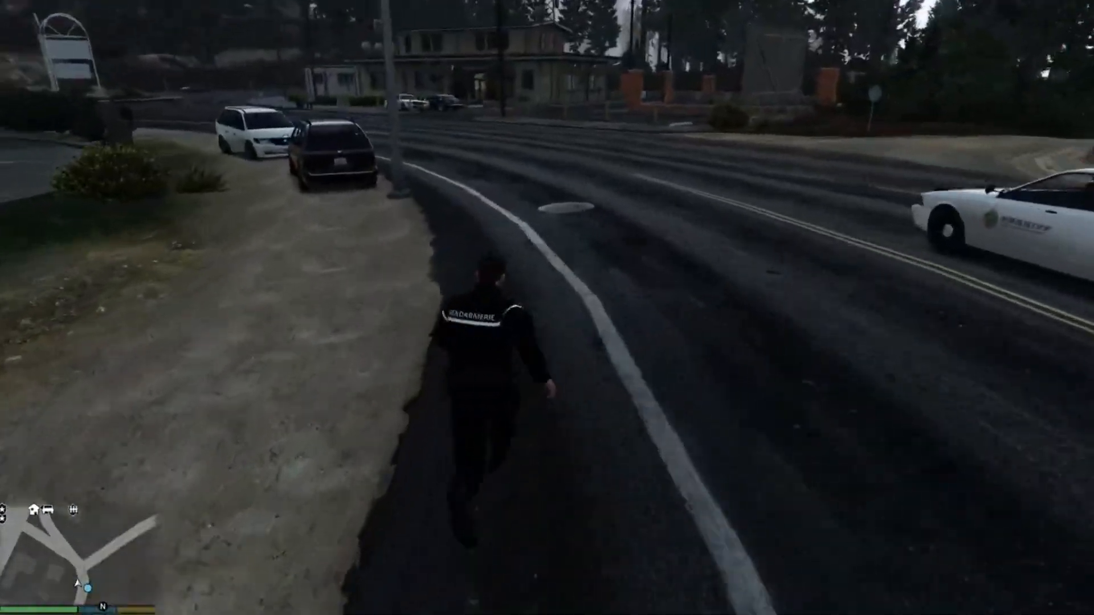
{"action": "key", "text": "s"}
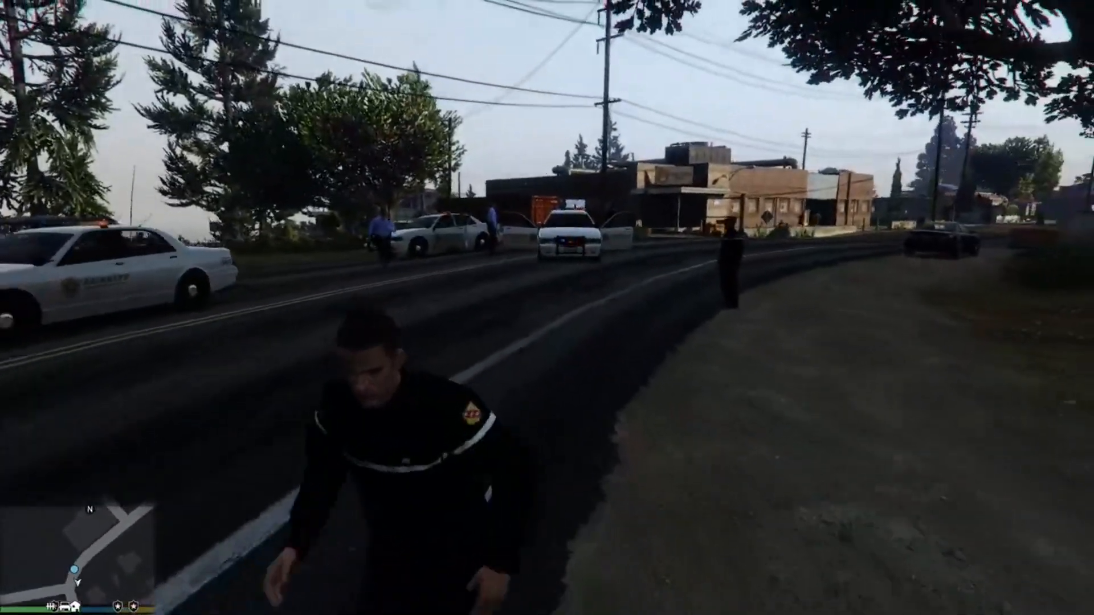
{"action": "key", "text": "w"}
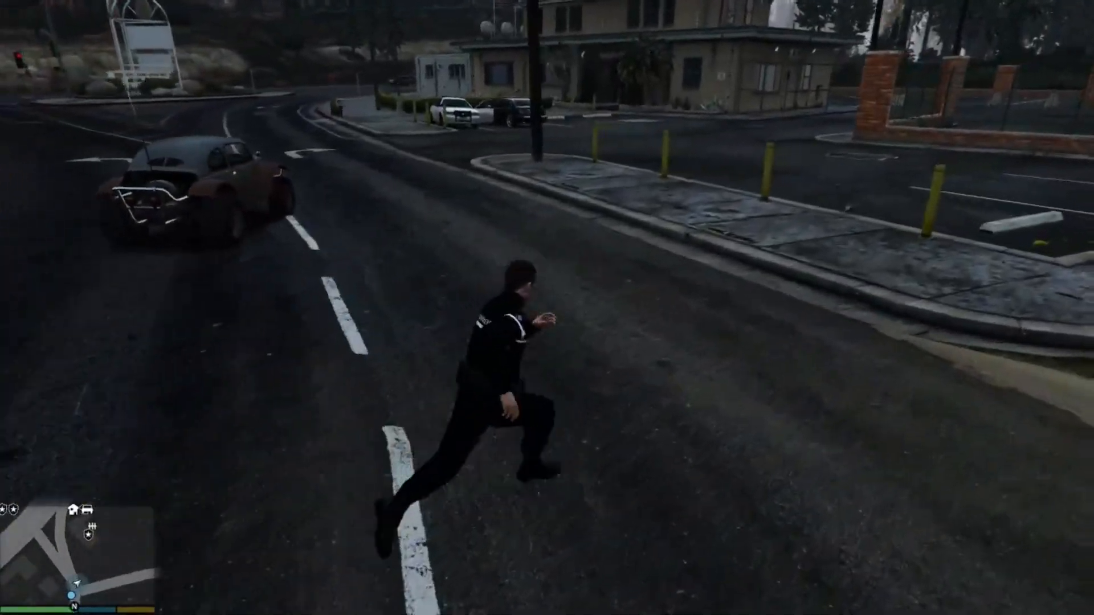
{"action": "key", "text": "w"}
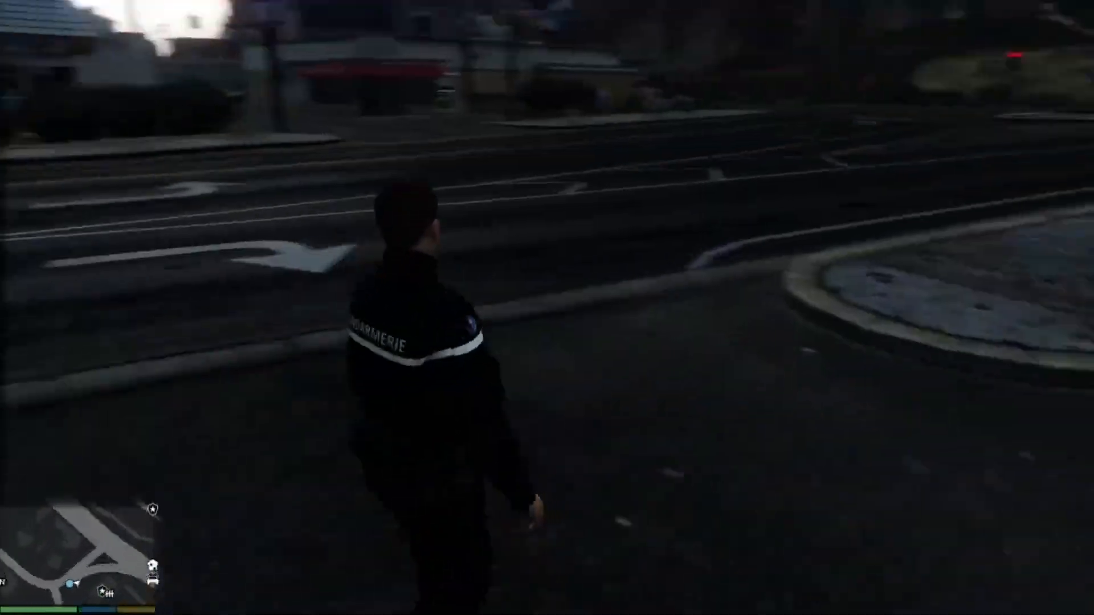
{"action": "key", "text": "w"}
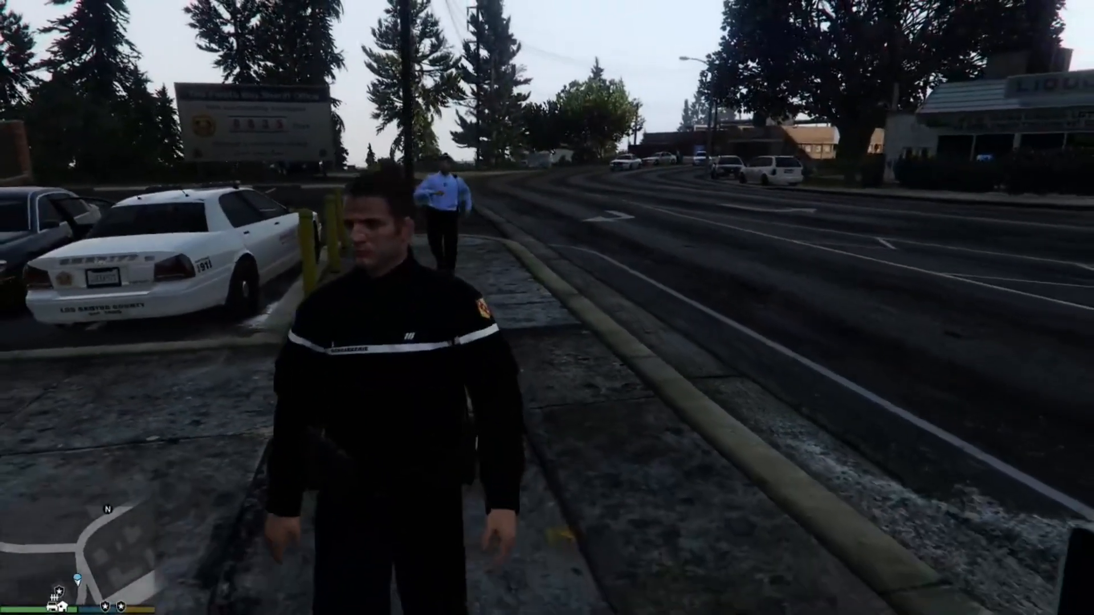
{"action": "key", "text": "s"}
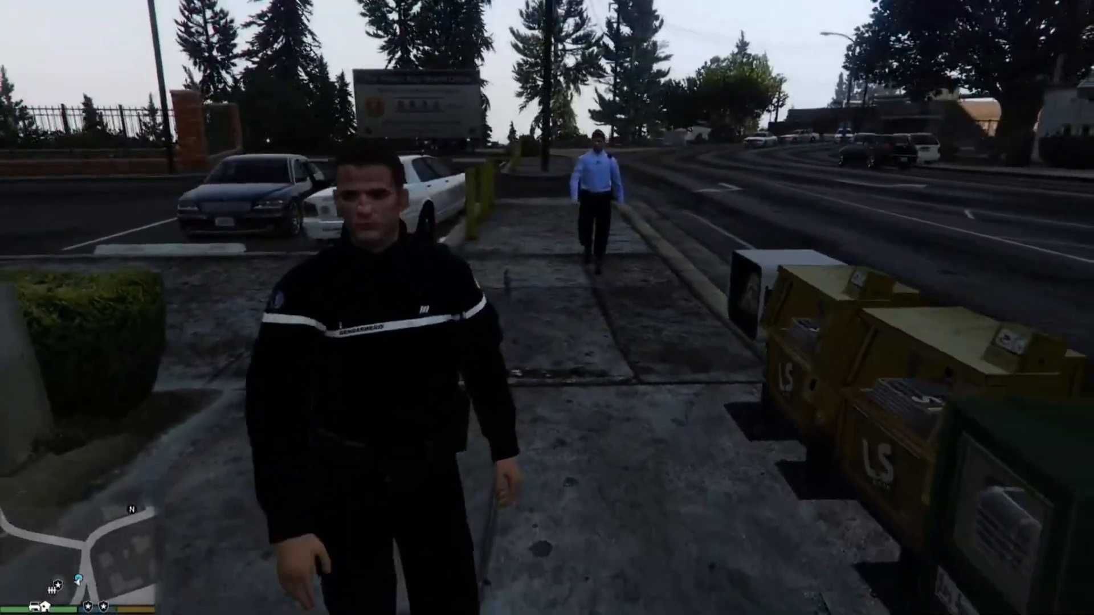